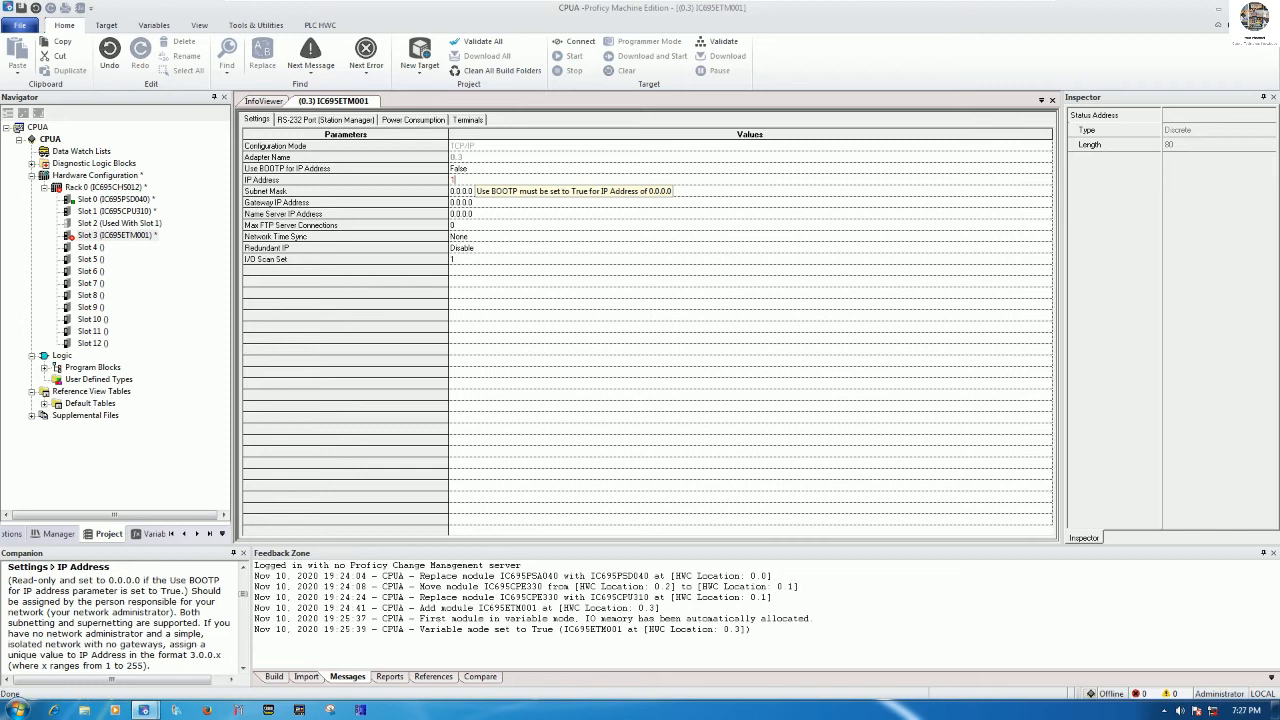
Set the IC695ETM001 module's IP address to 192.168.0.100 and subnet mask to 255.255.255.0, and close its settings
text(2.168.0.100)
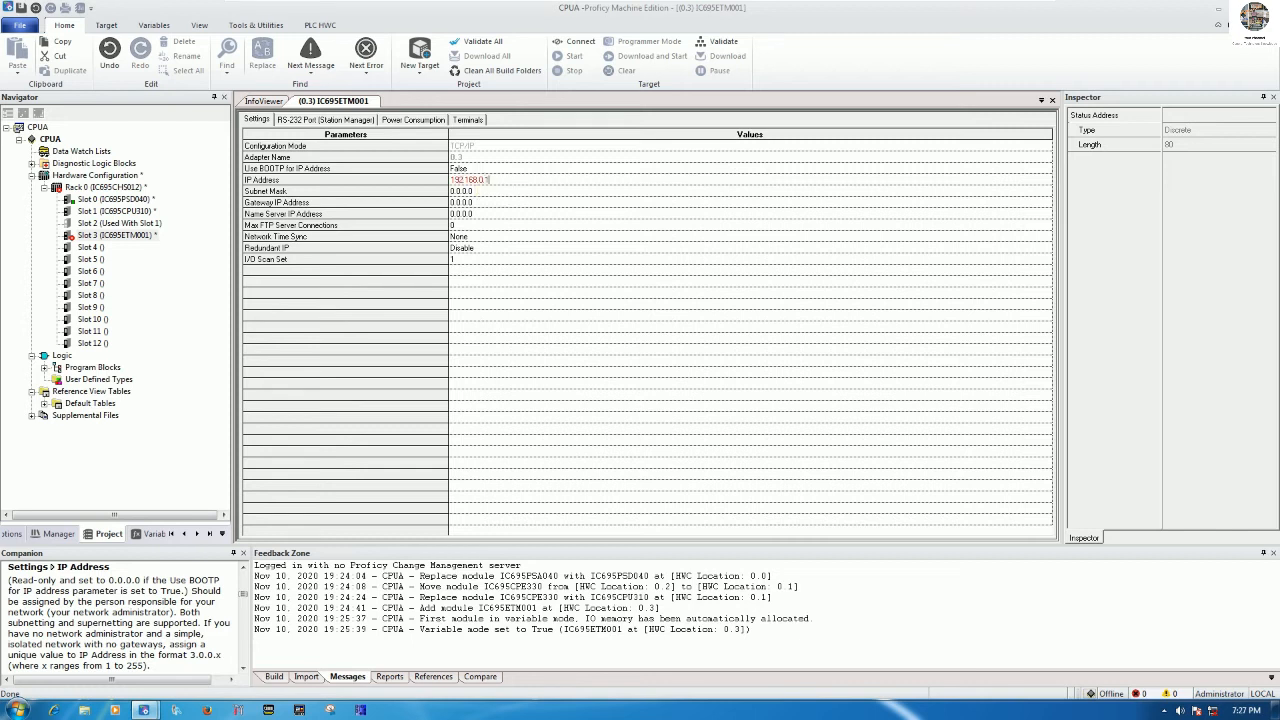
key(Return)
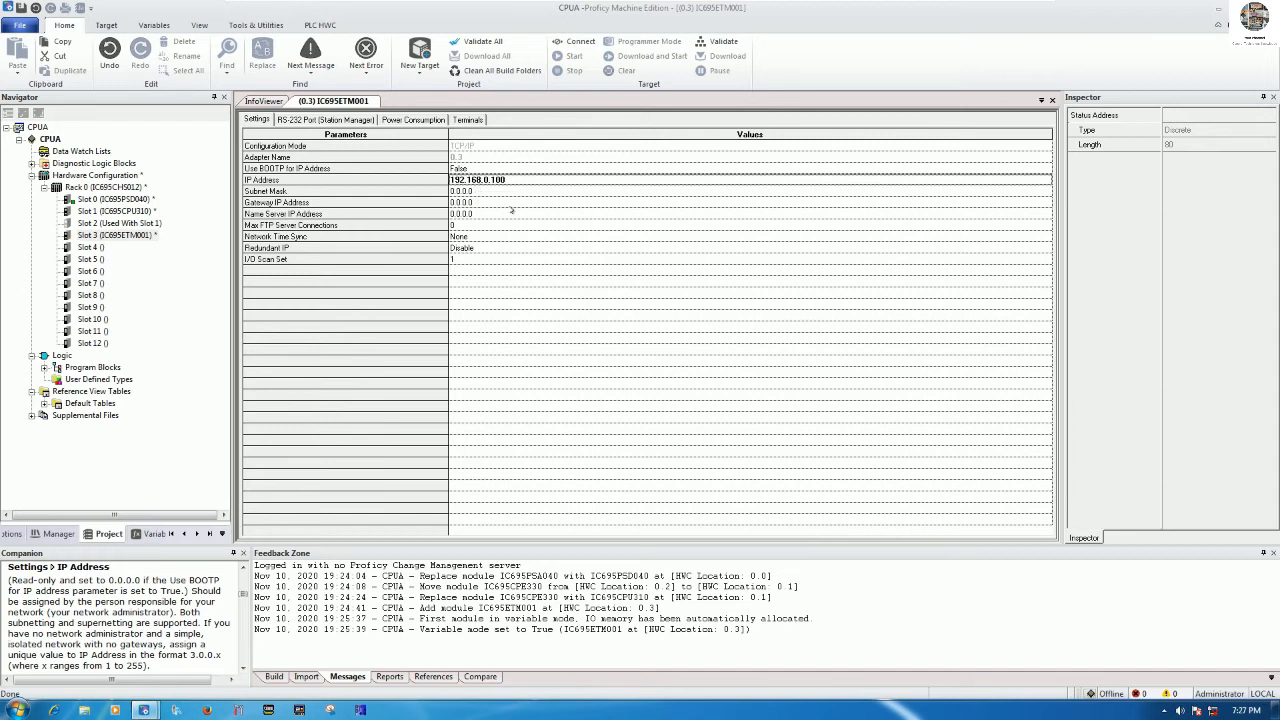
click(495, 194)
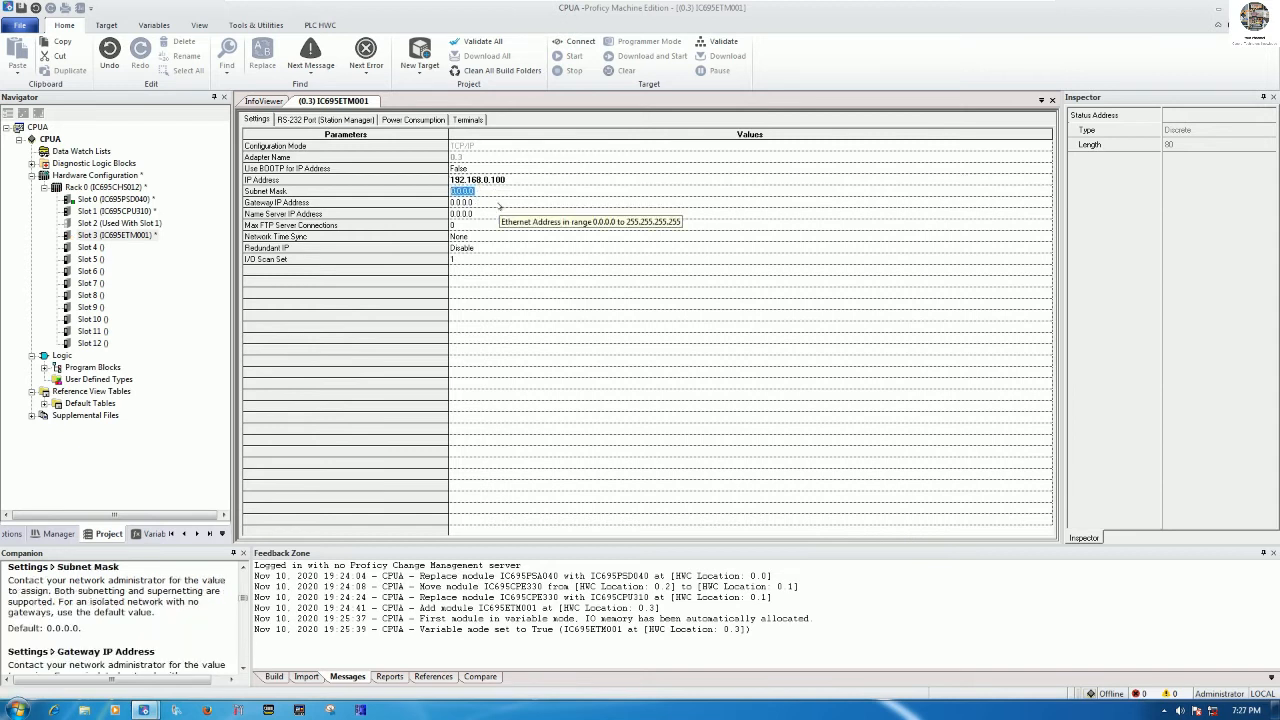
text(255)
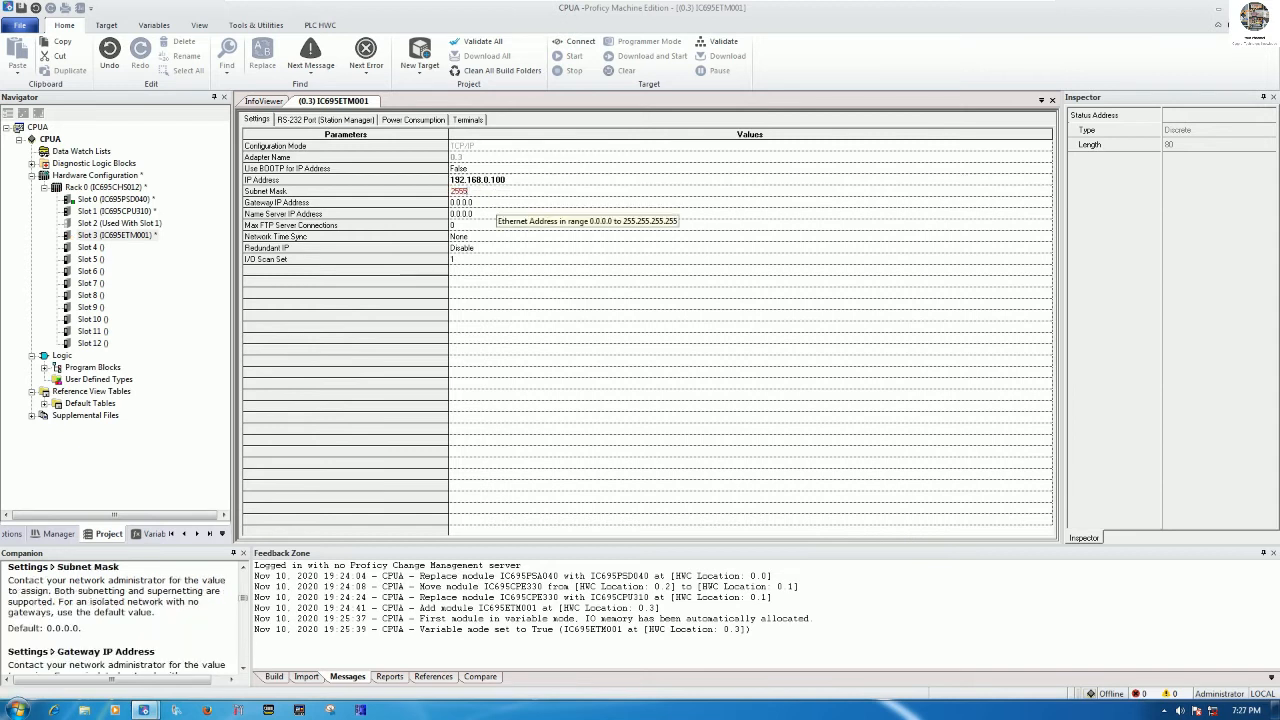
text(.255.255.0)
key(Return)
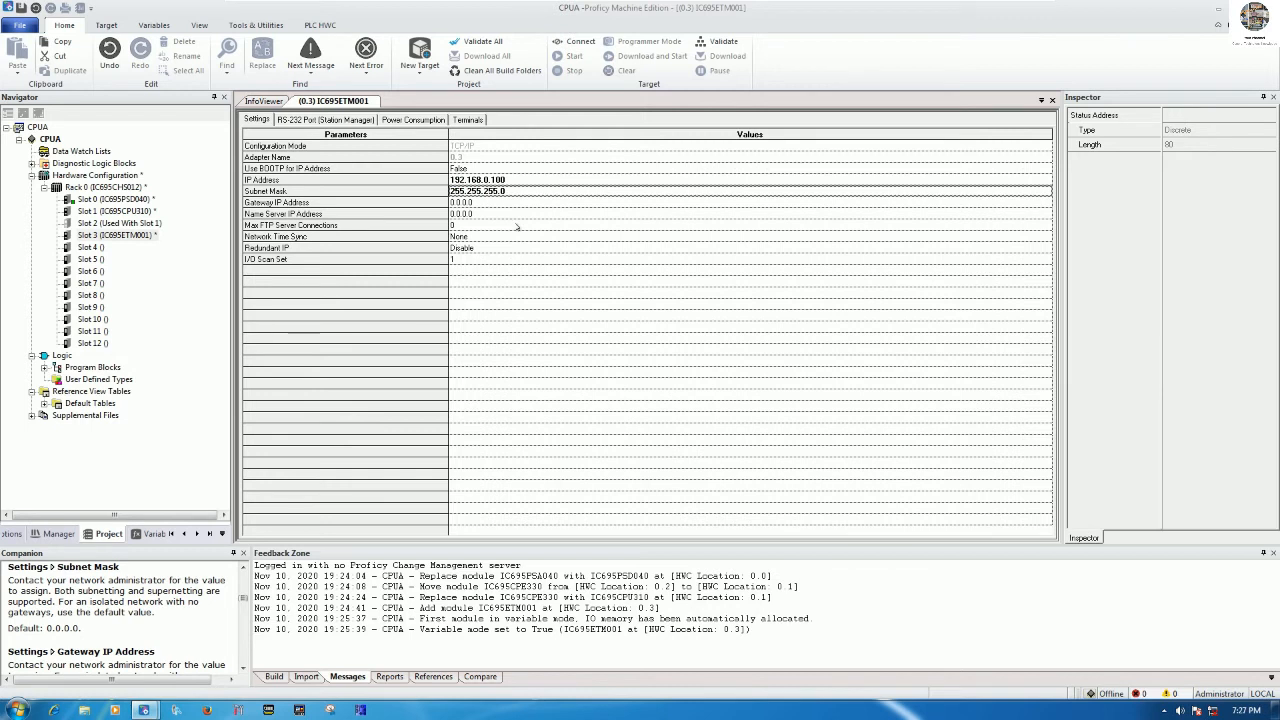
click(1052, 100)
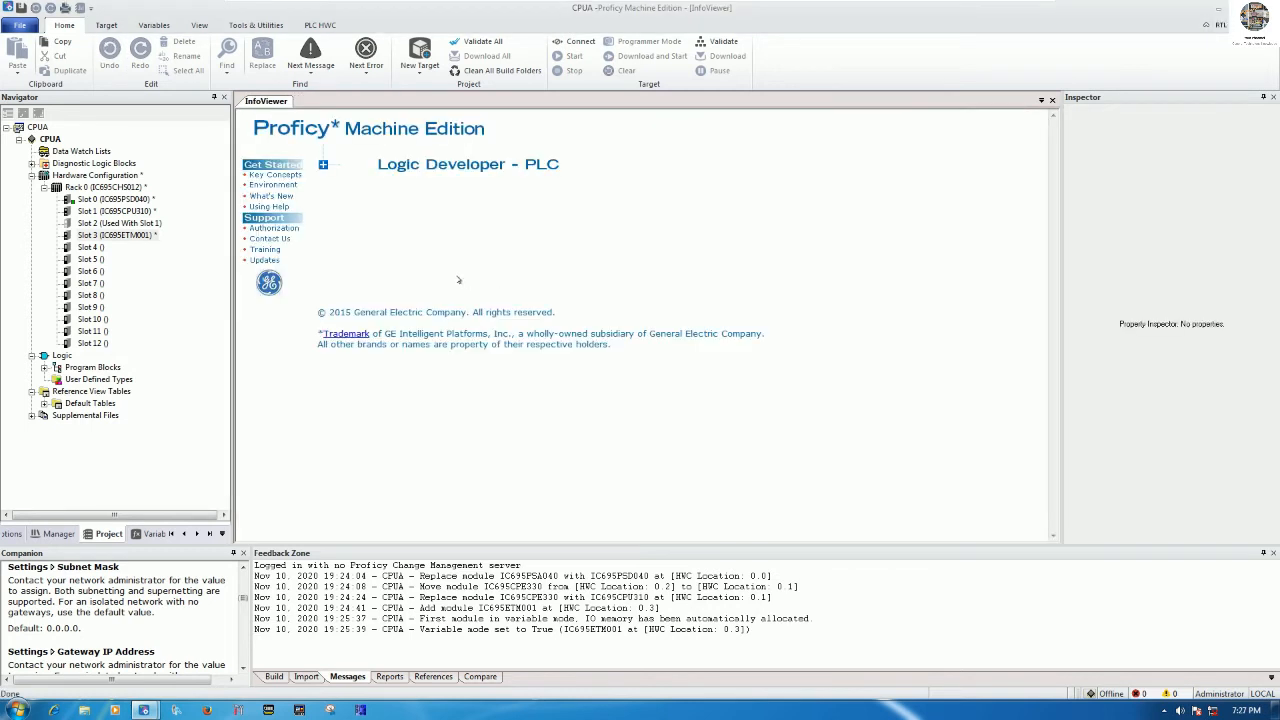
Set the IP address property of the CPUA target to 192.168.0.100
click(136, 235)
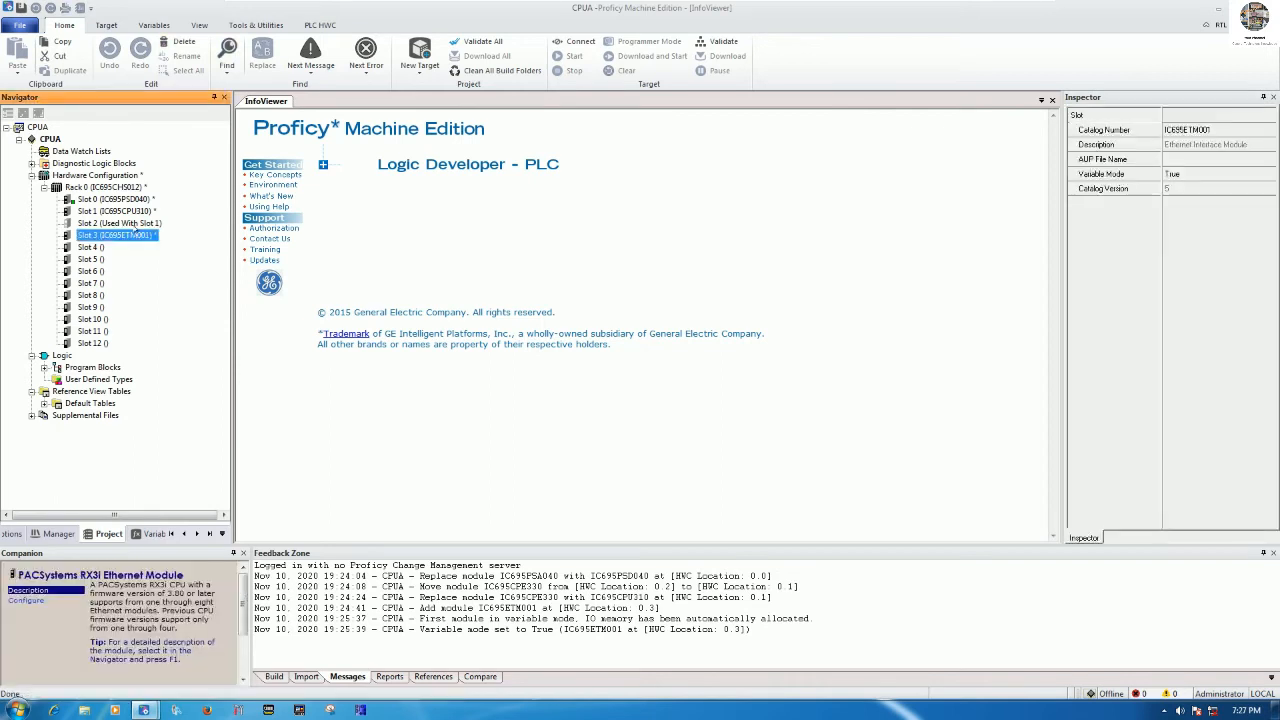
click(138, 224)
click(140, 212)
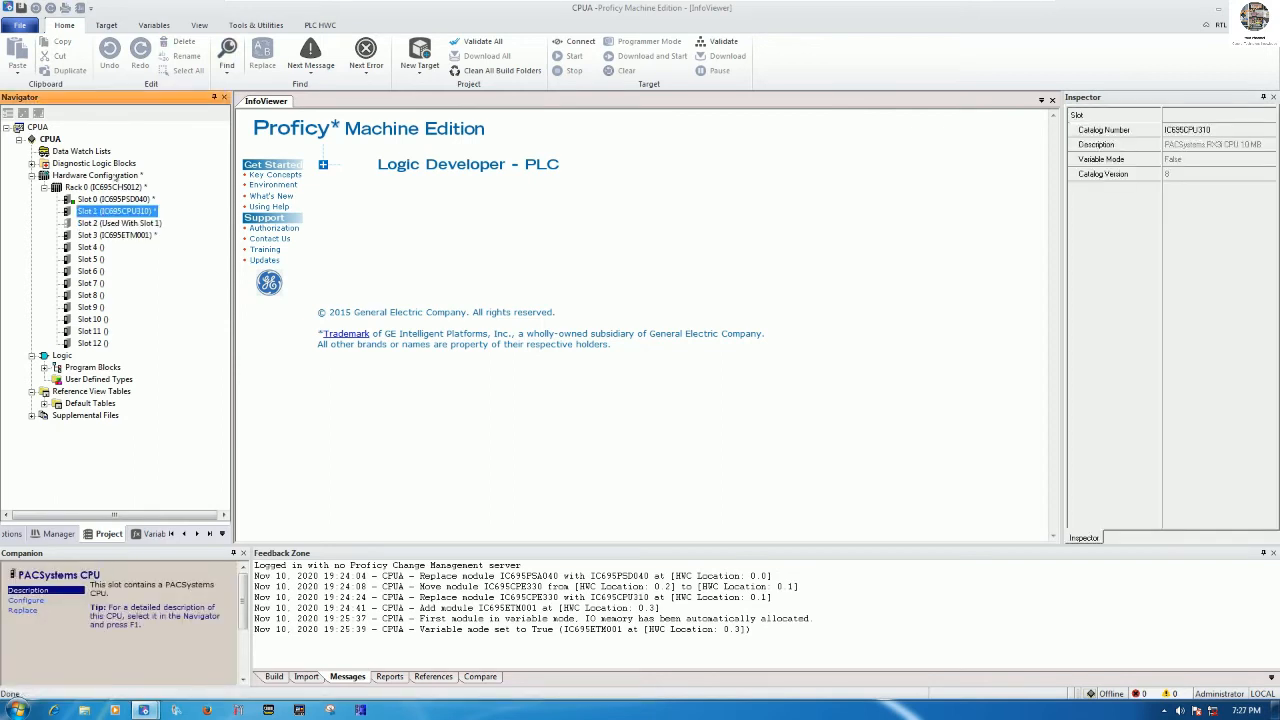
click(56, 139)
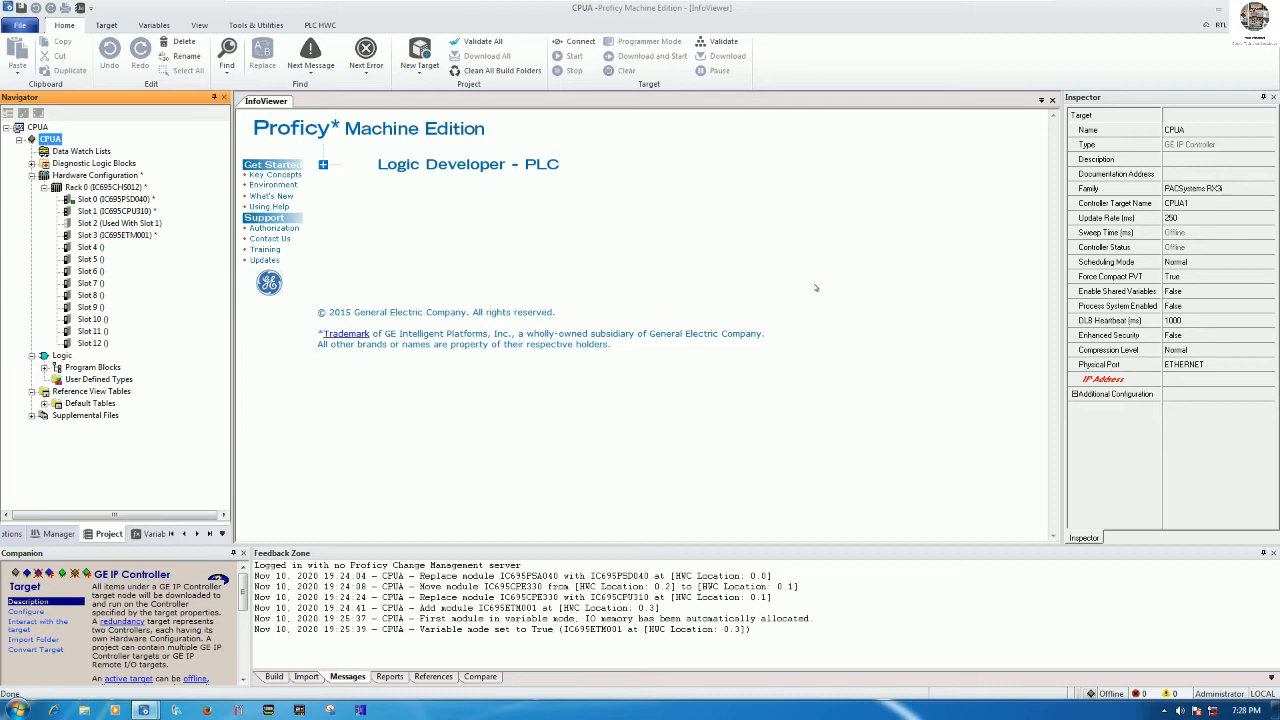
click(1191, 380)
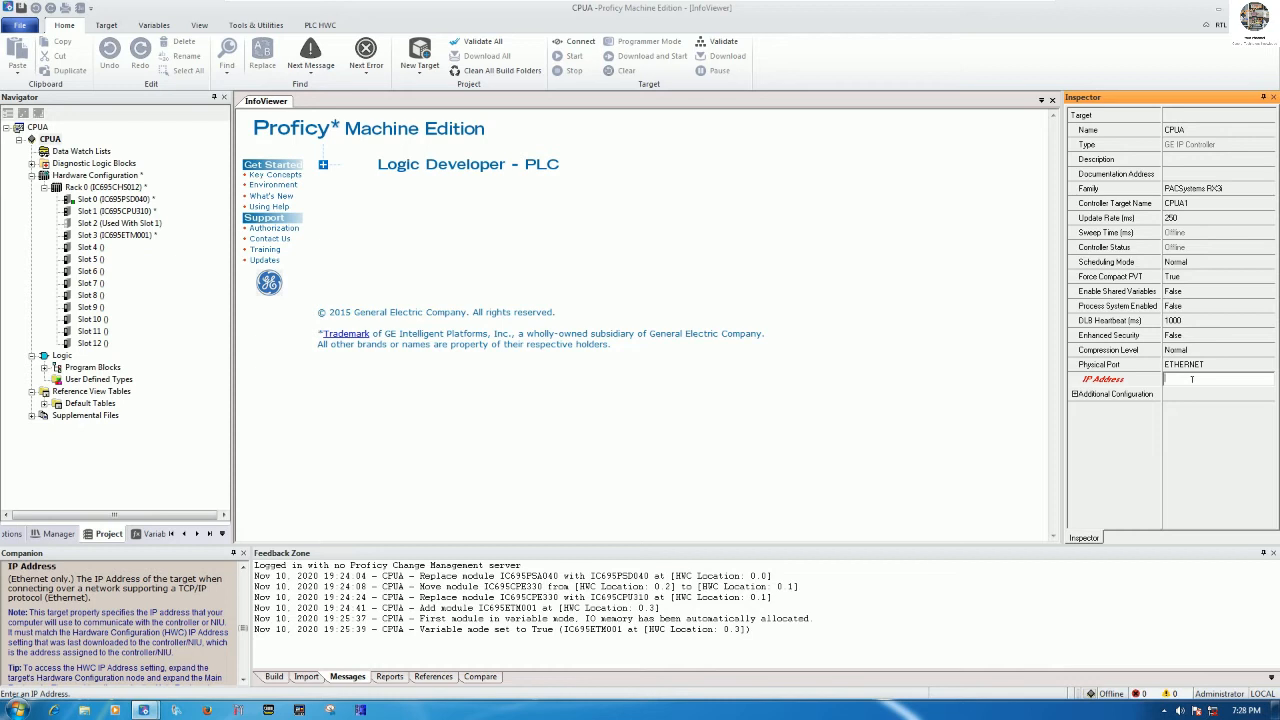
text(192.168.0.100)
key(Return)
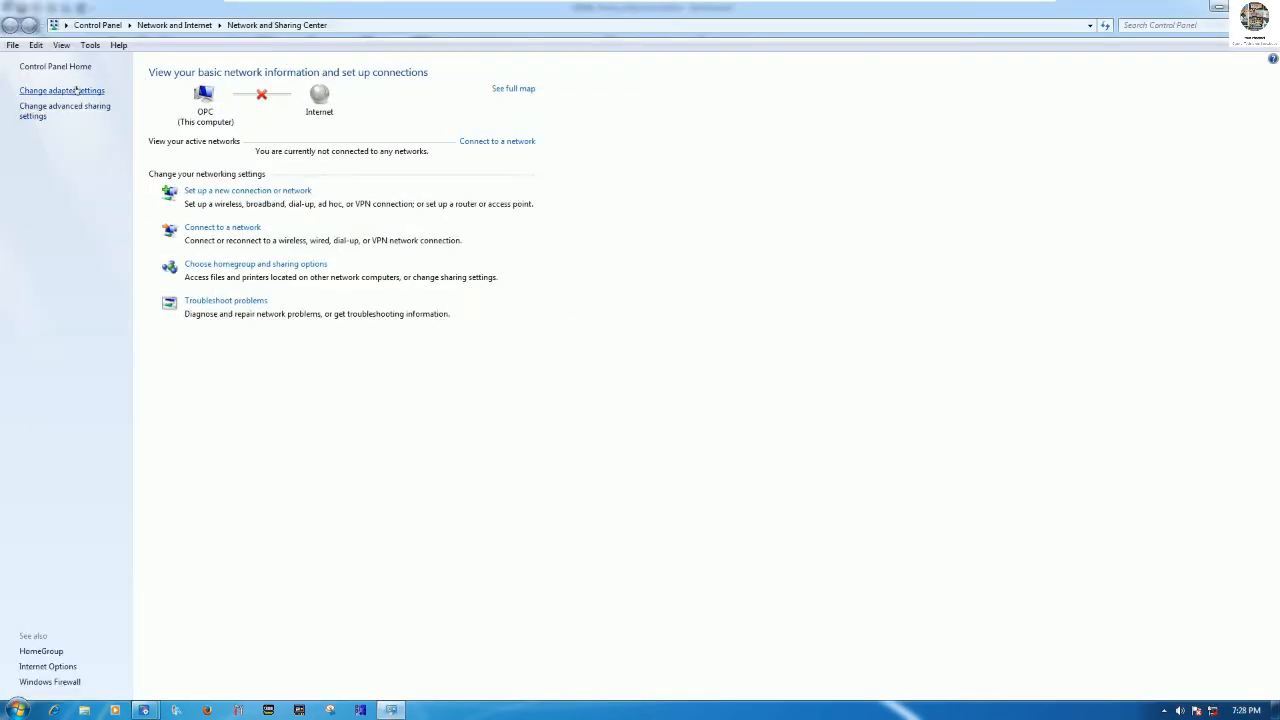
Set the computer's Local Area Connection IPv4 address to 192.168.0.253, save it and close the network connections window
click(57, 89)
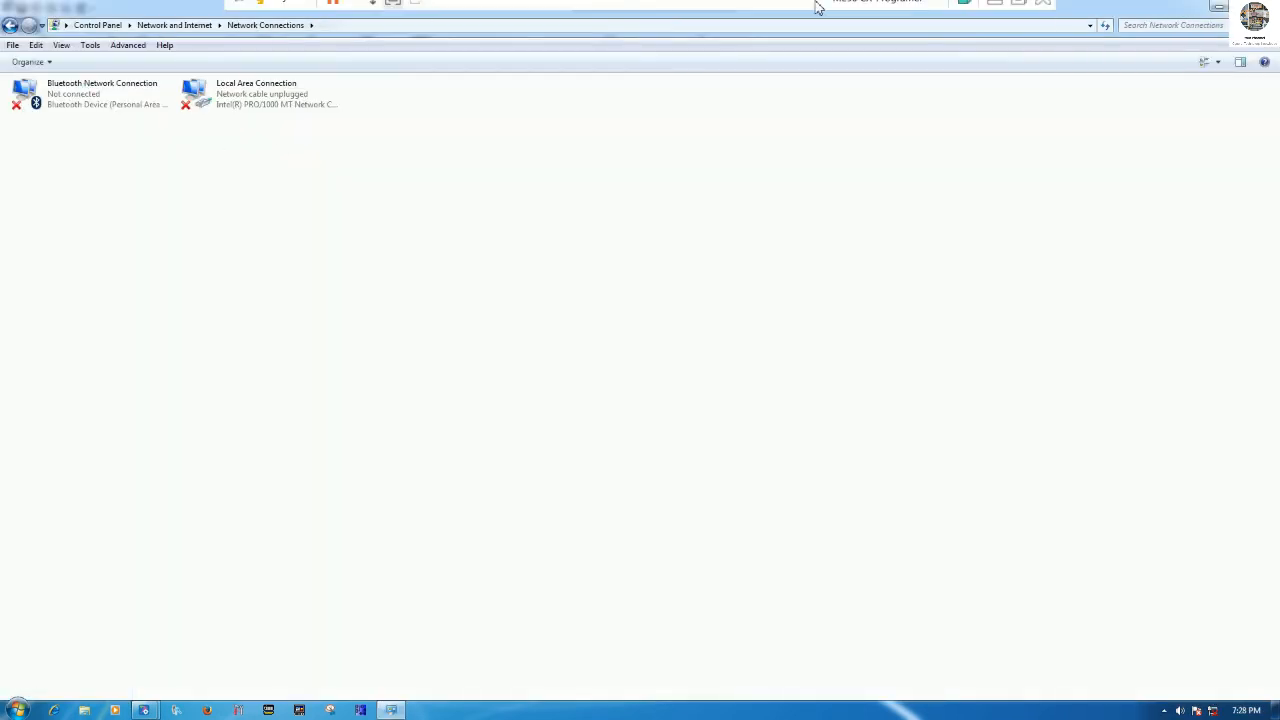
click(254, 104)
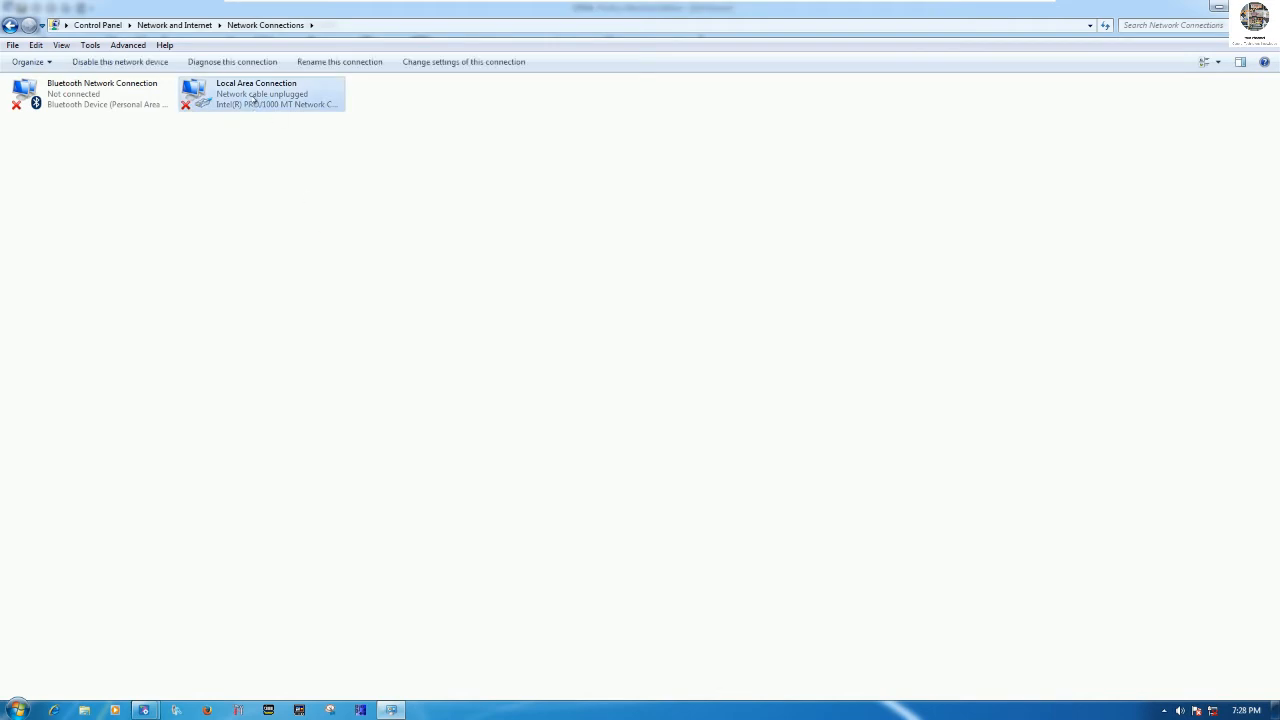
double_click(254, 97)
double_click(100, 220)
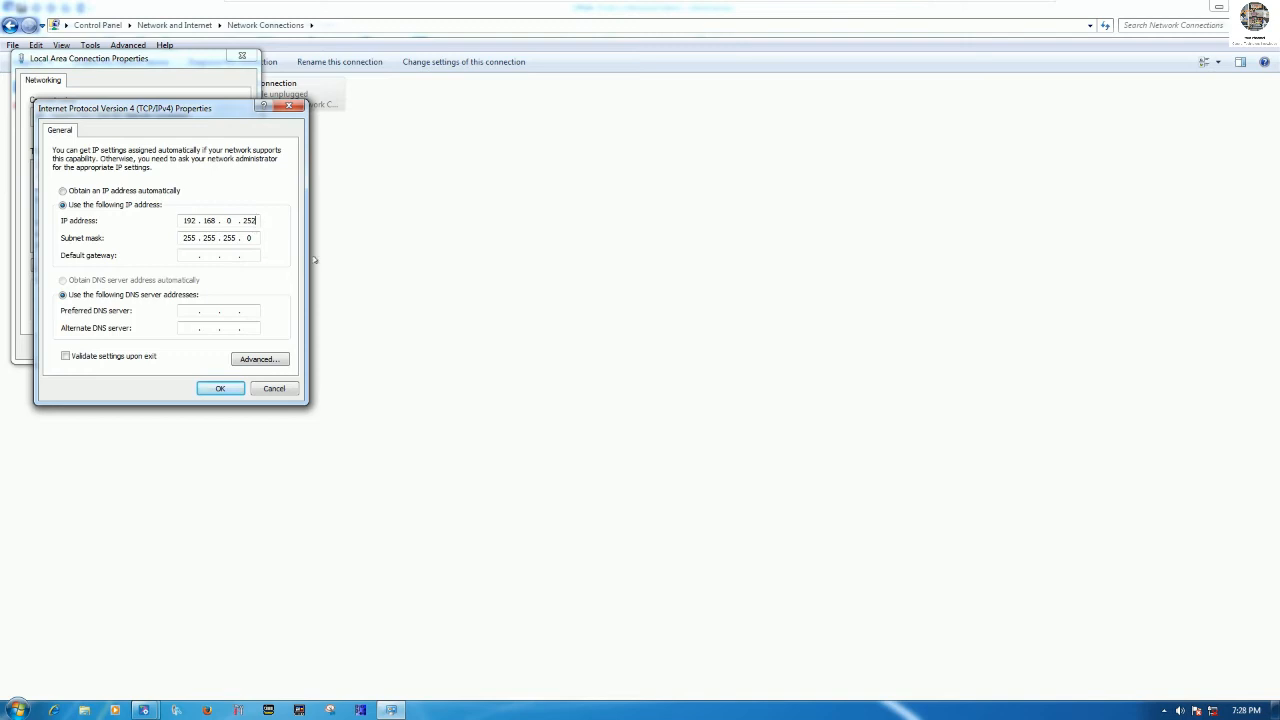
key(BackSpace)
text(3)
click(222, 388)
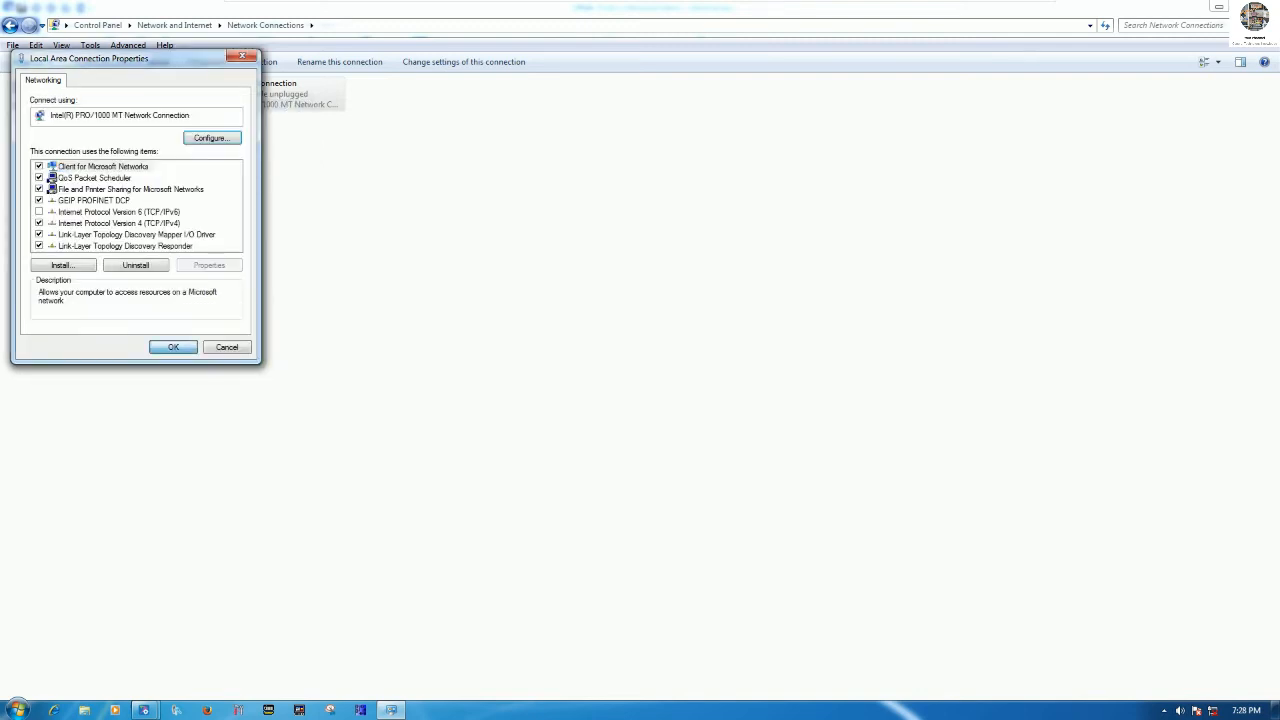
click(175, 347)
click(1262, 7)
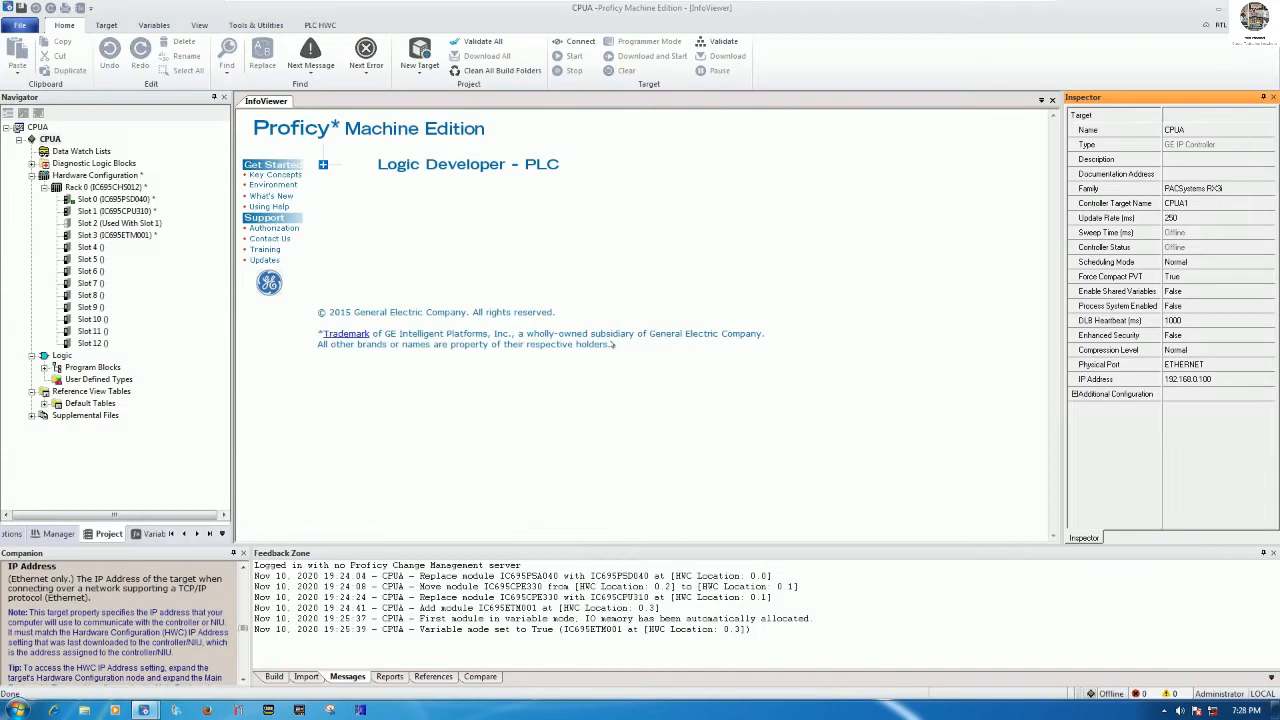
Open a Windows command prompt, ping 192.168.0.100 and put the prompt window out of the way
click(120, 236)
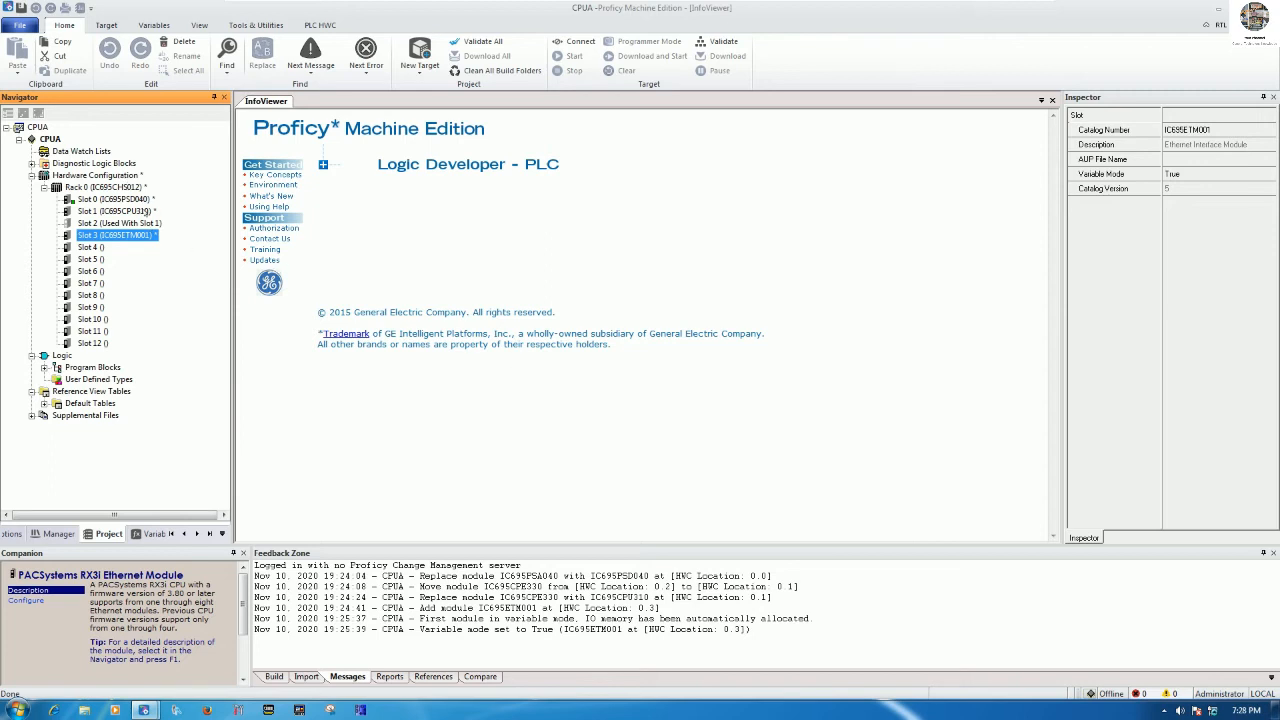
key(super+r)
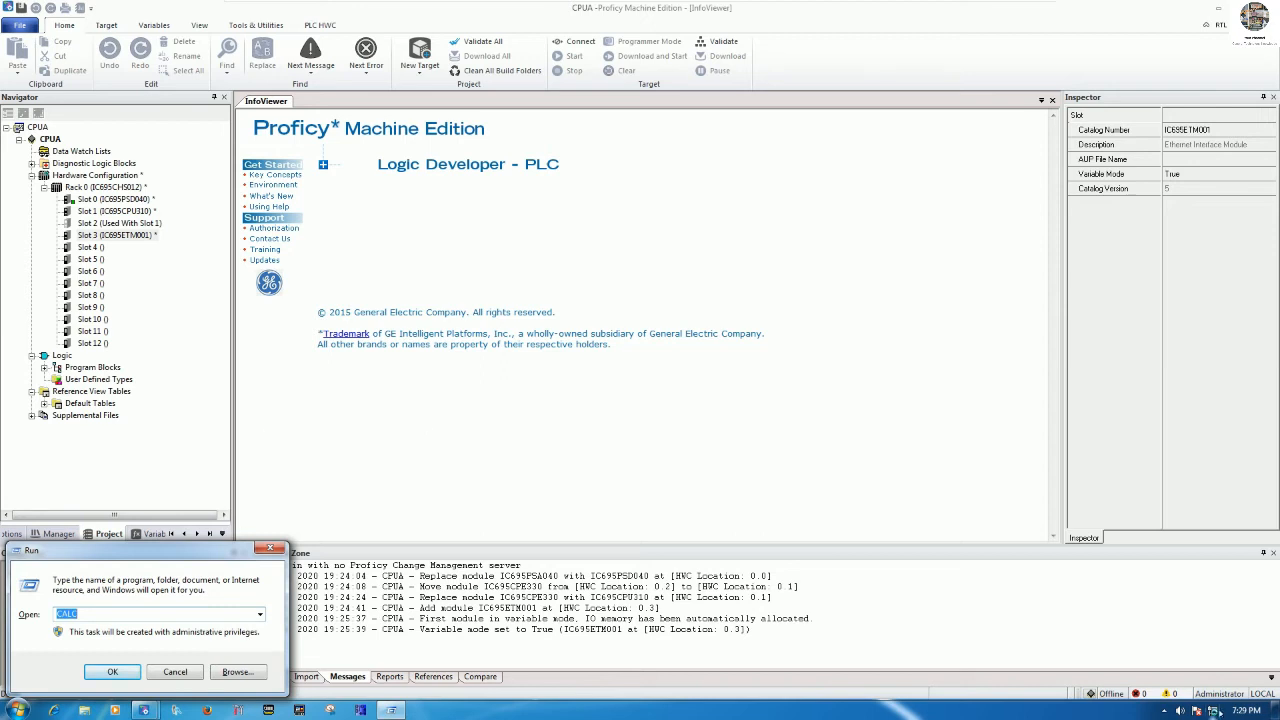
text(cmd)
key(Return)
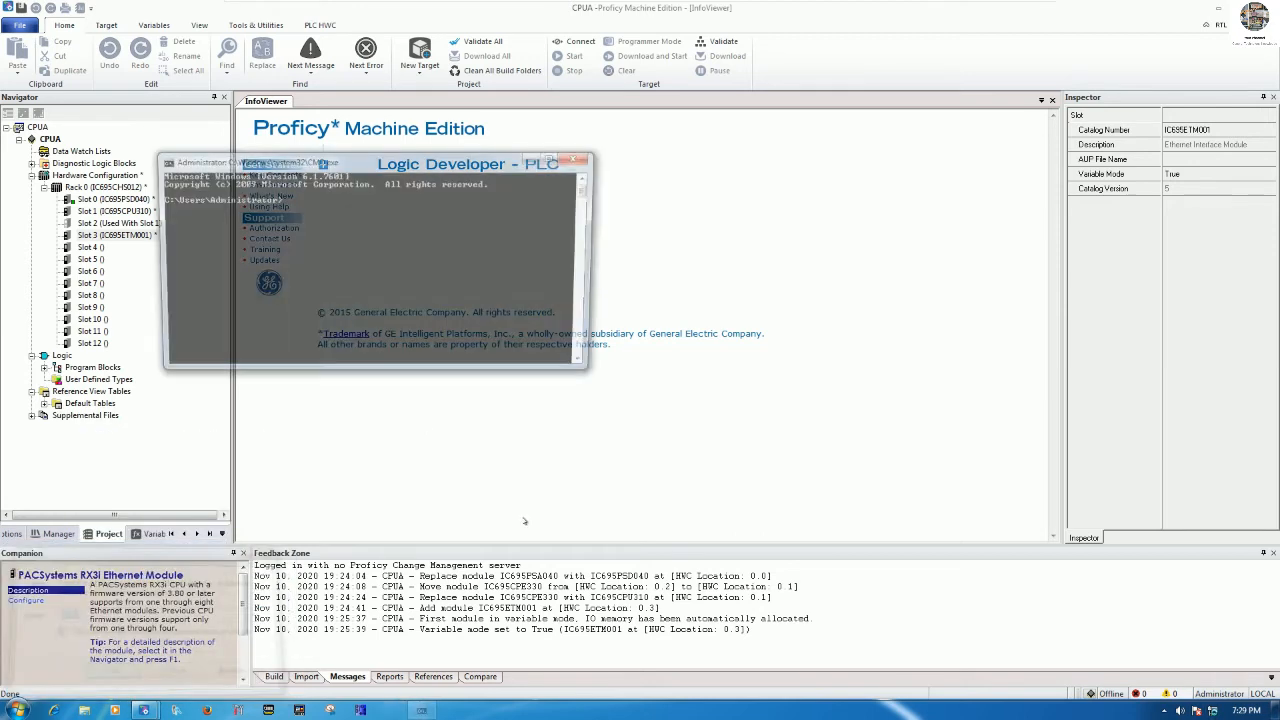
text(ping 192.)
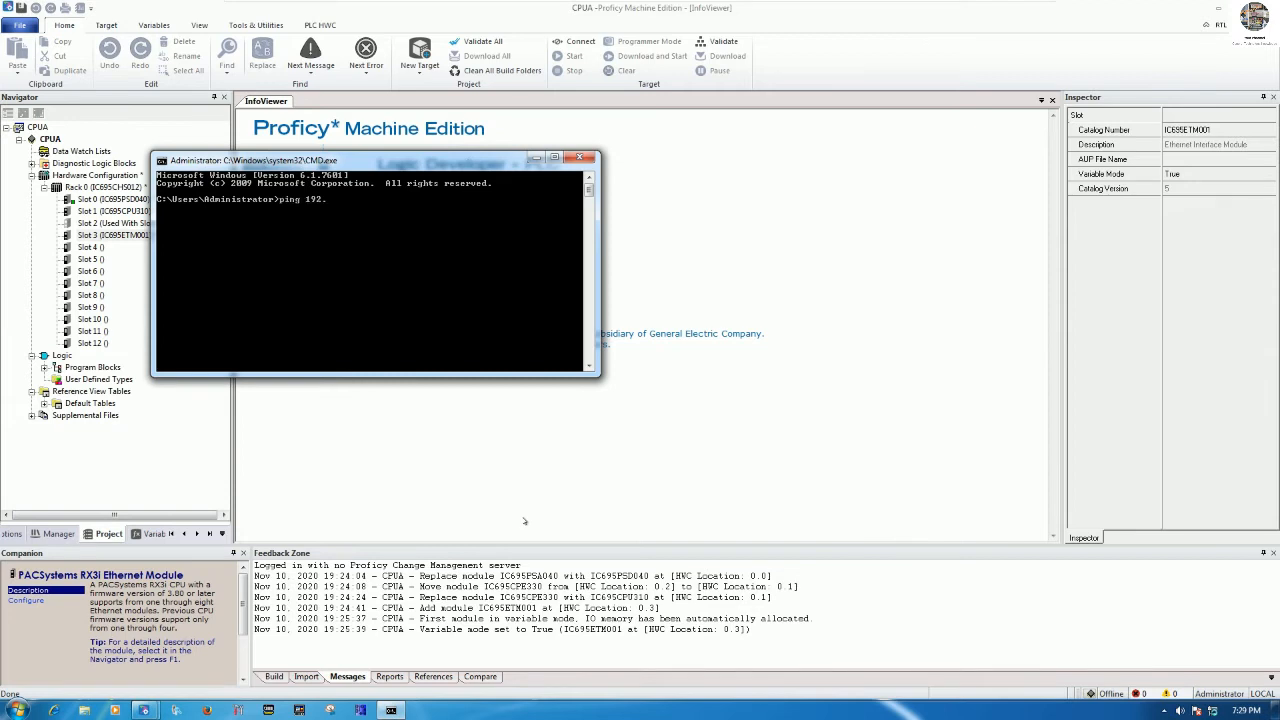
text(168.0.100)
key(Return)
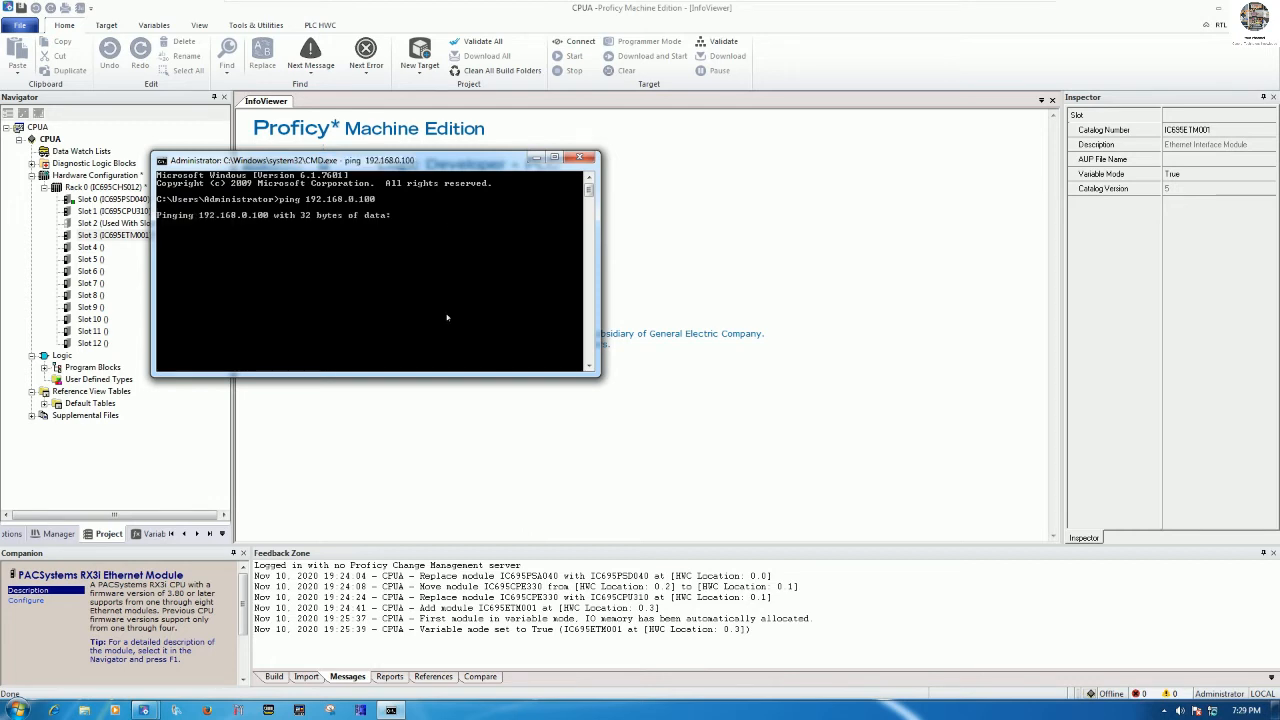
drag(439, 173, 641, 176)
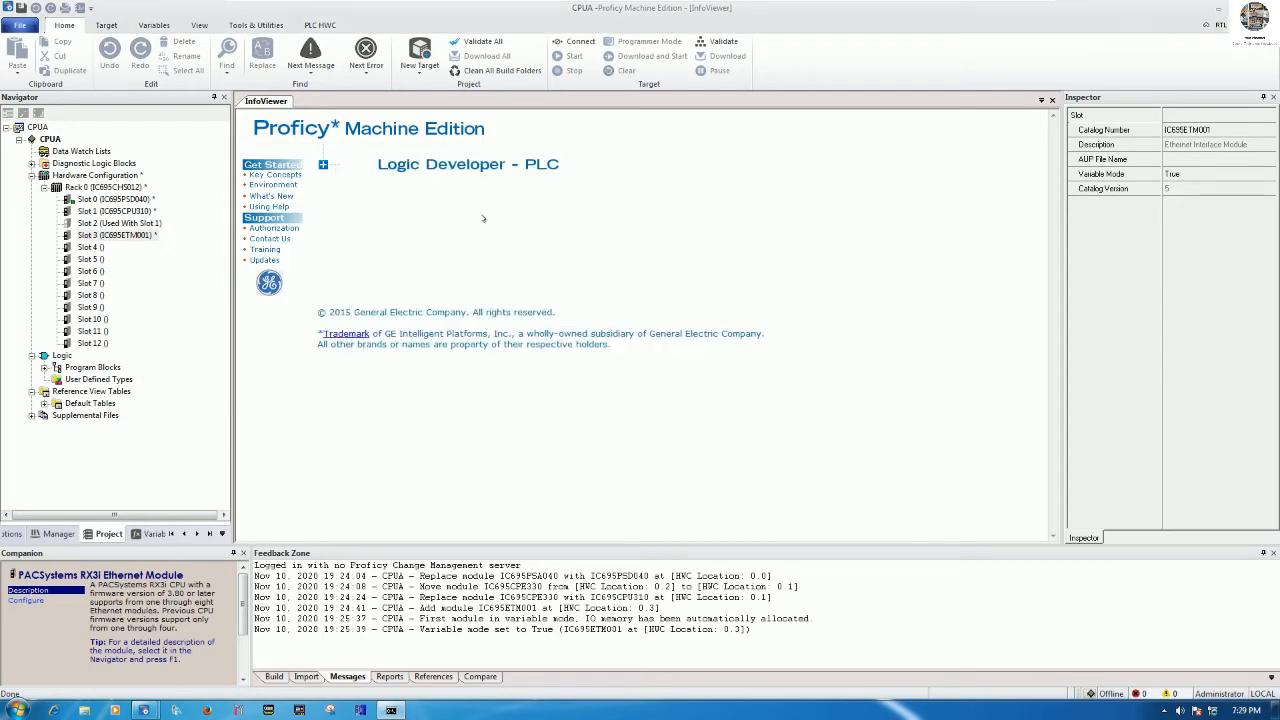
click(789, 160)
Open the CPUA target's Set Temporary IP Address utility and enter MAC address 00 09 91 02 6D 66 and IP address 192.168.0.100
click(52, 140)
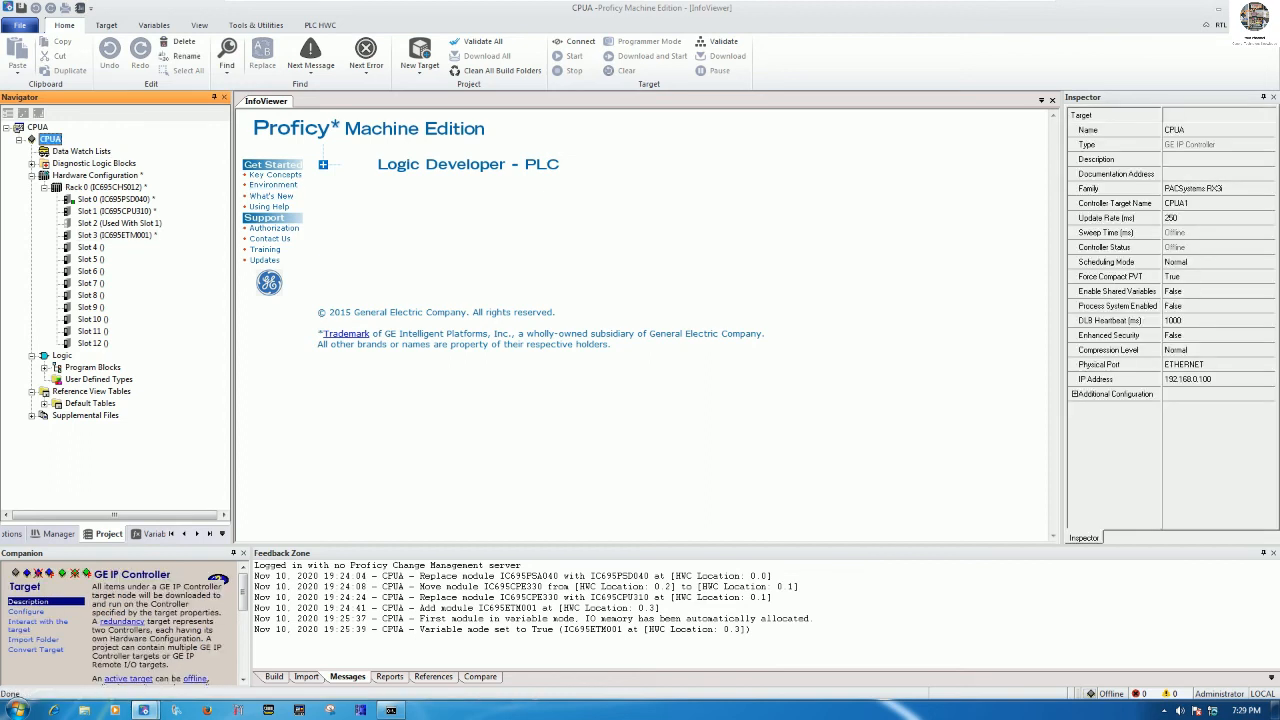
right_click(56, 142)
mouse_move(207, 347)
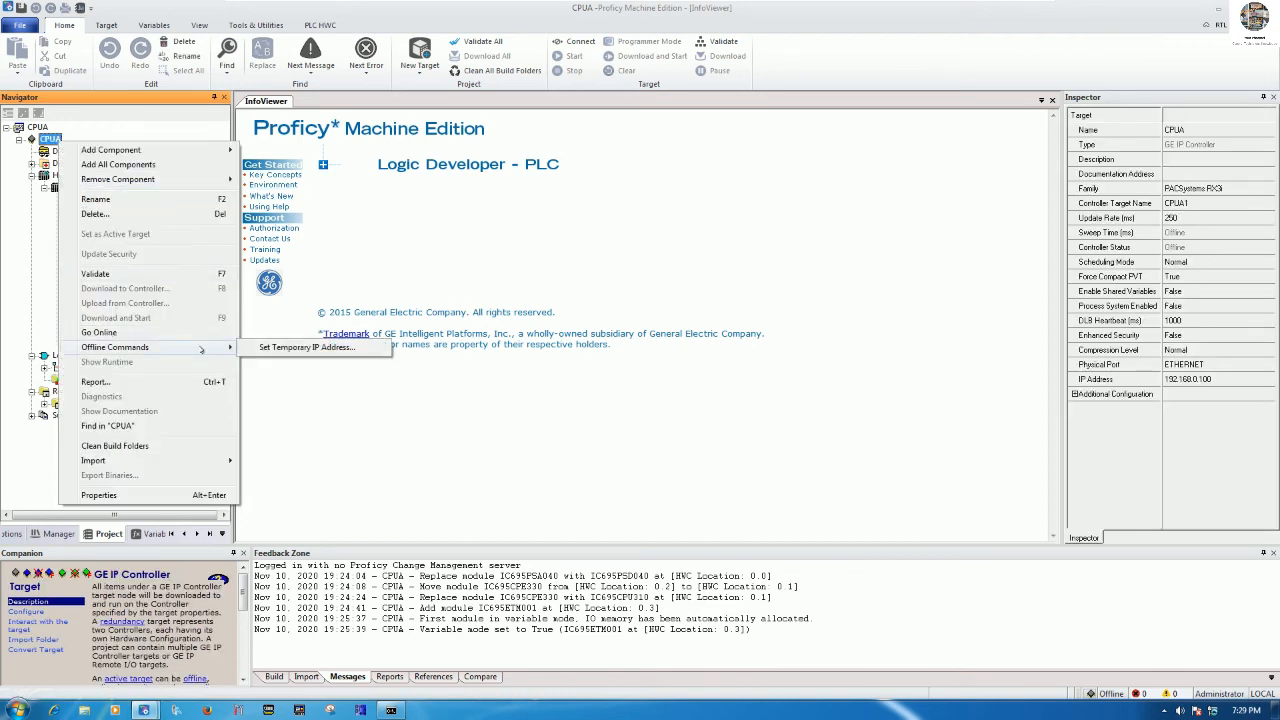
click(315, 347)
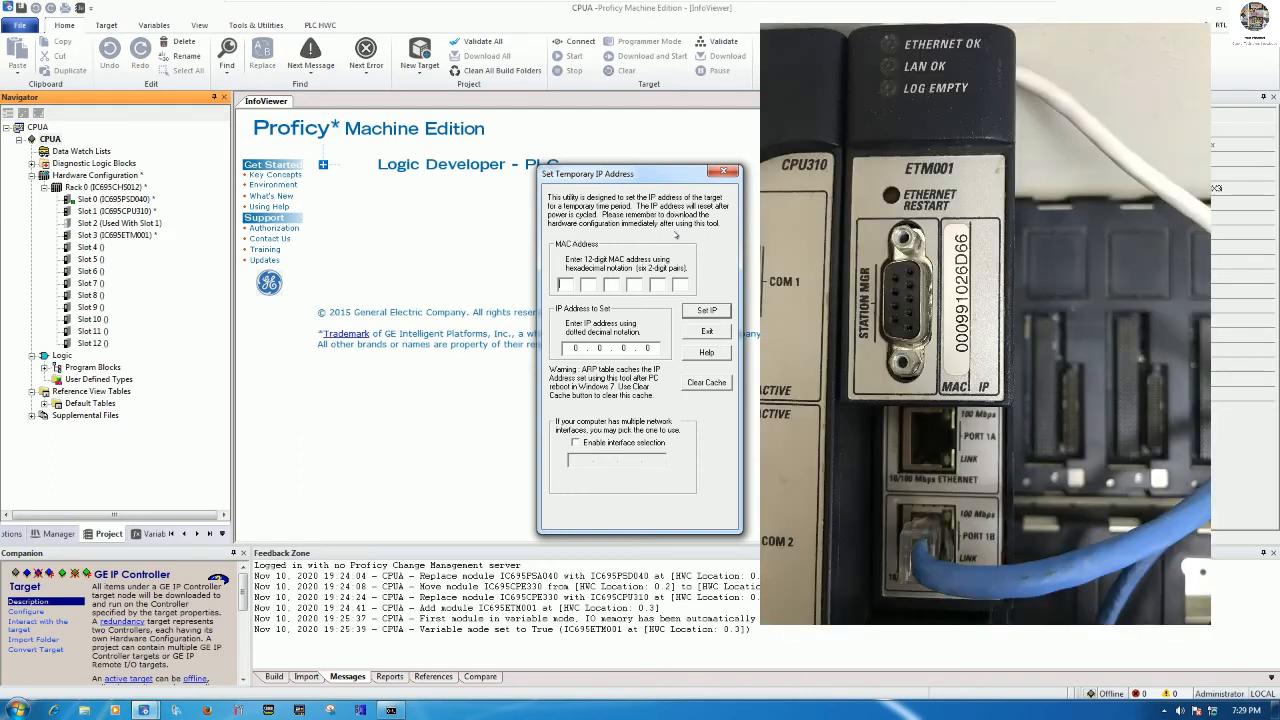
text(00)
text(02)
text(66)
key(Tab)
text(192 . 168 . 0 . 100)
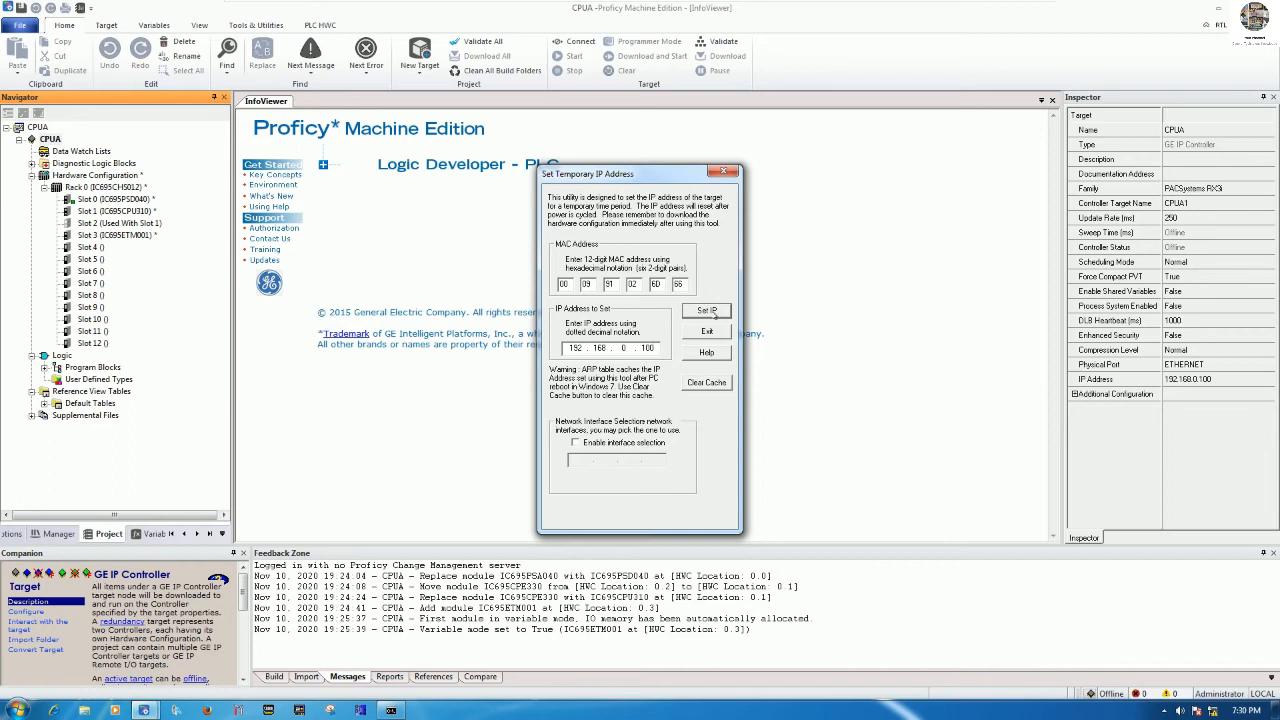
Apply the temporary IP address to the Ethernet module and exit the utility
click(708, 311)
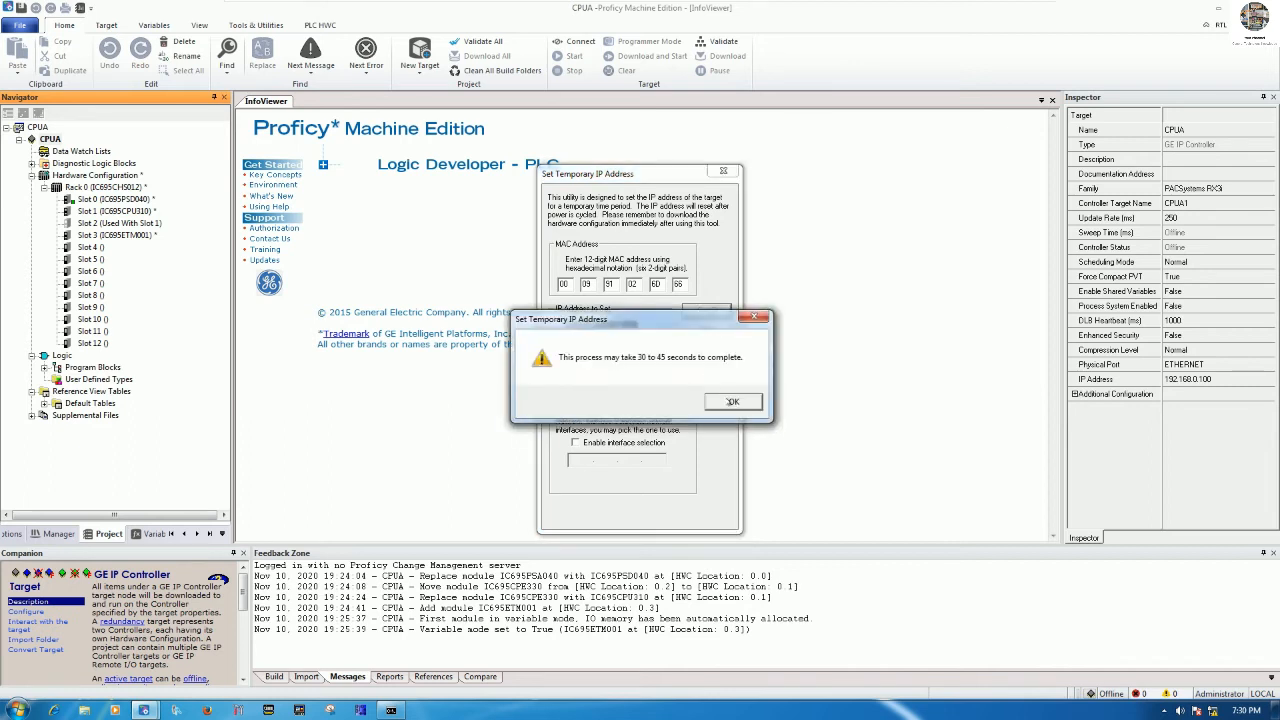
click(731, 401)
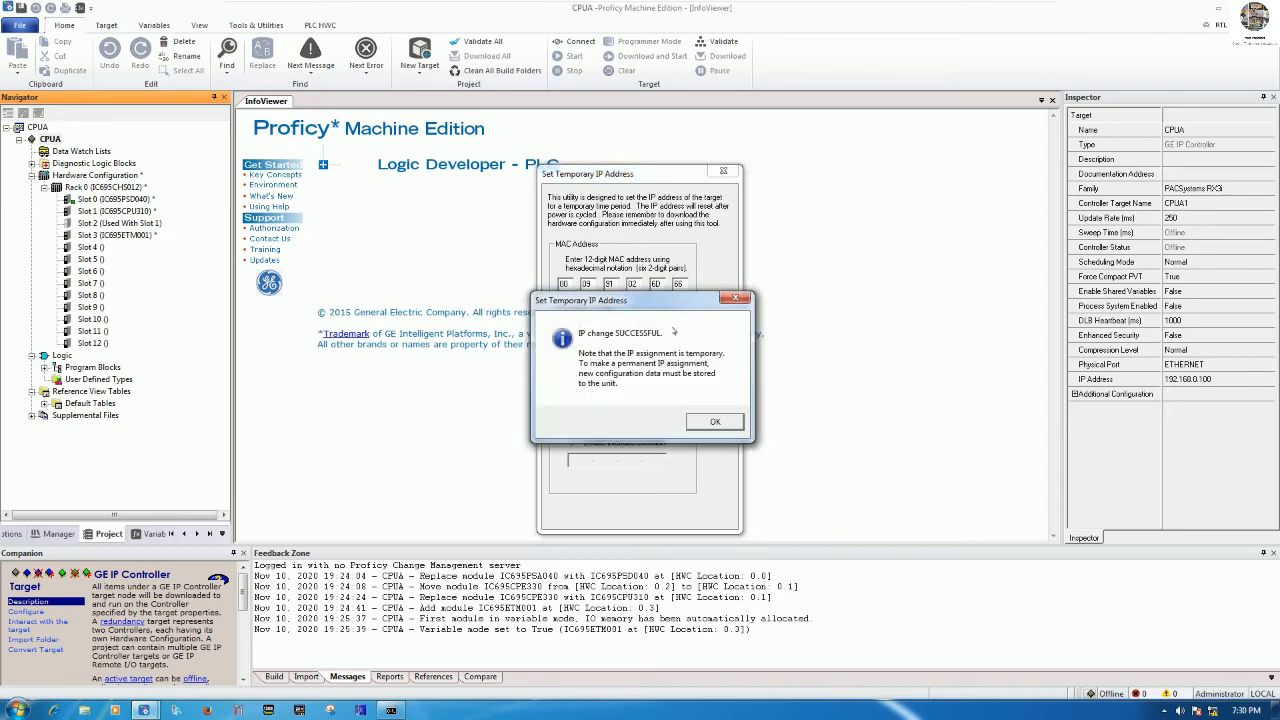
drag(680, 303, 678, 412)
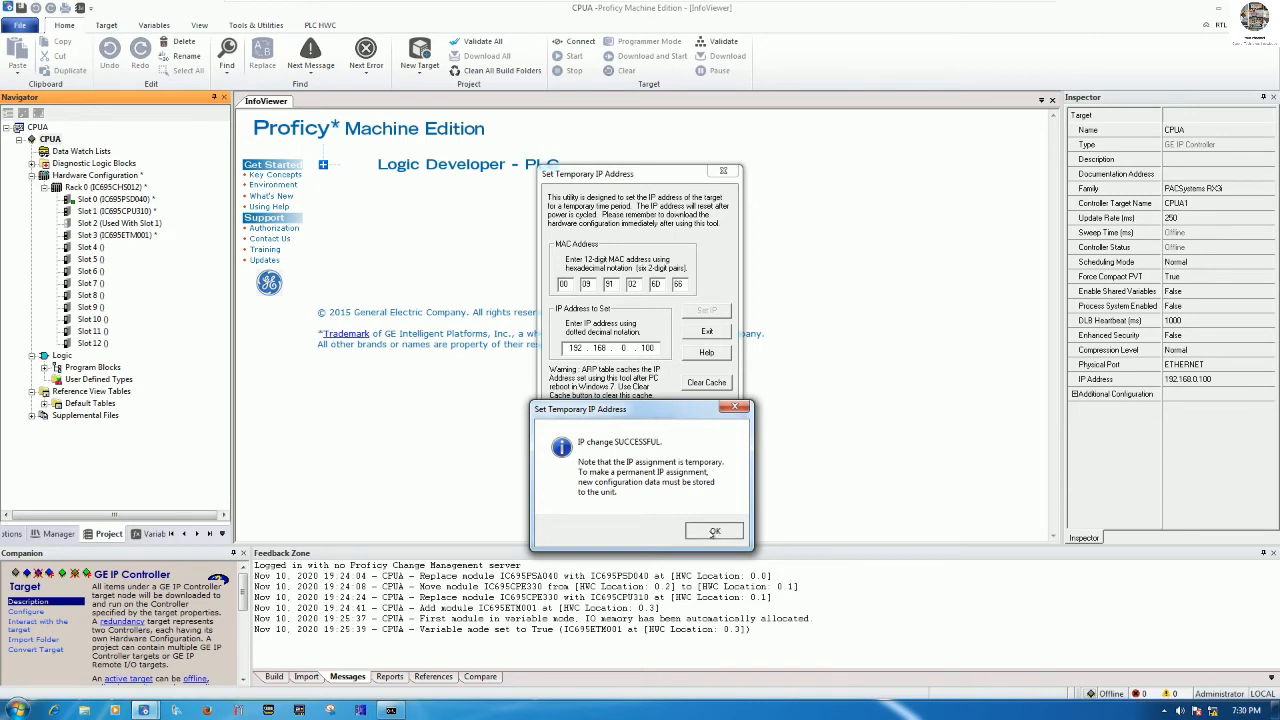
click(714, 530)
click(708, 332)
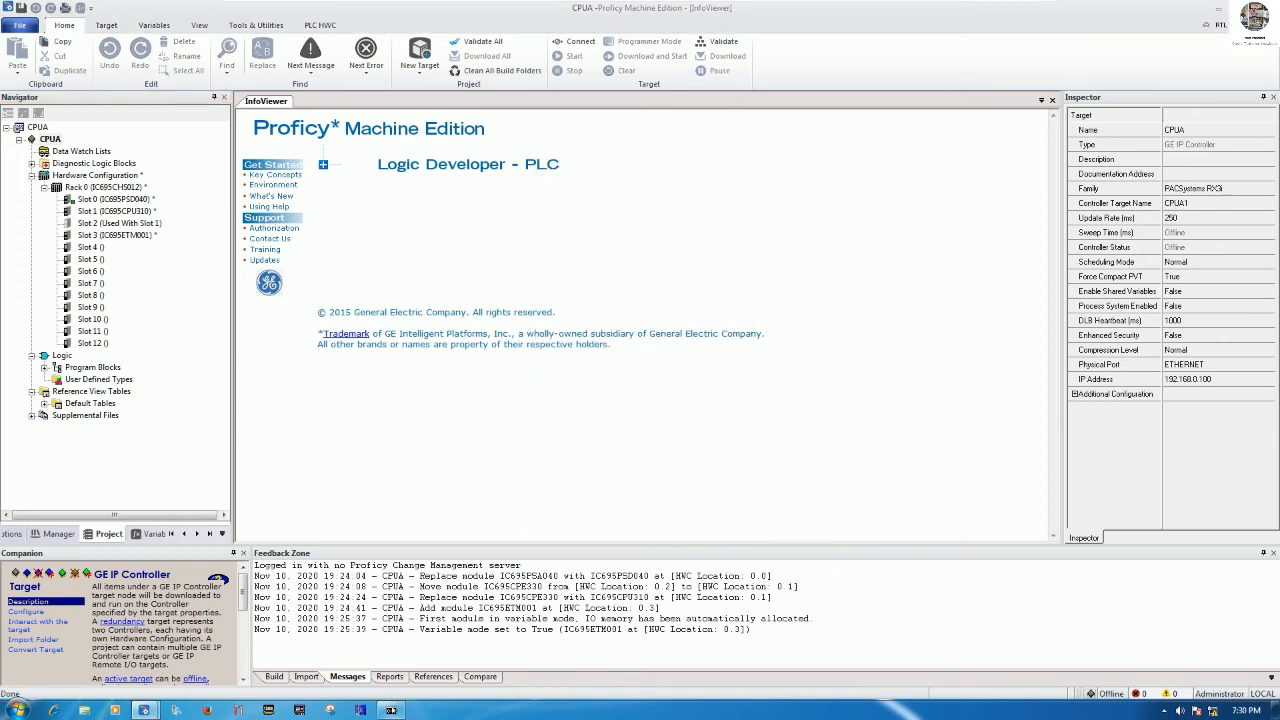
Repeat the ping to 192.168.0.100 in the command prompt and close the prompt window
key(Up)
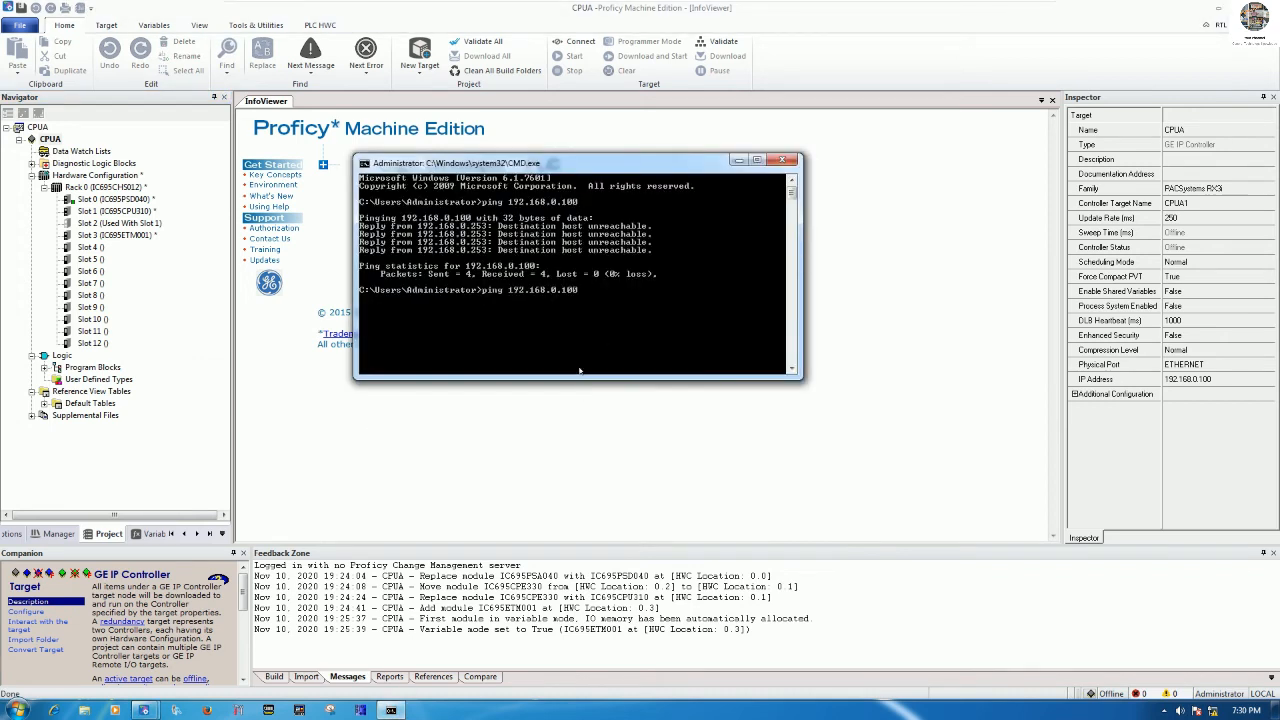
key(Return)
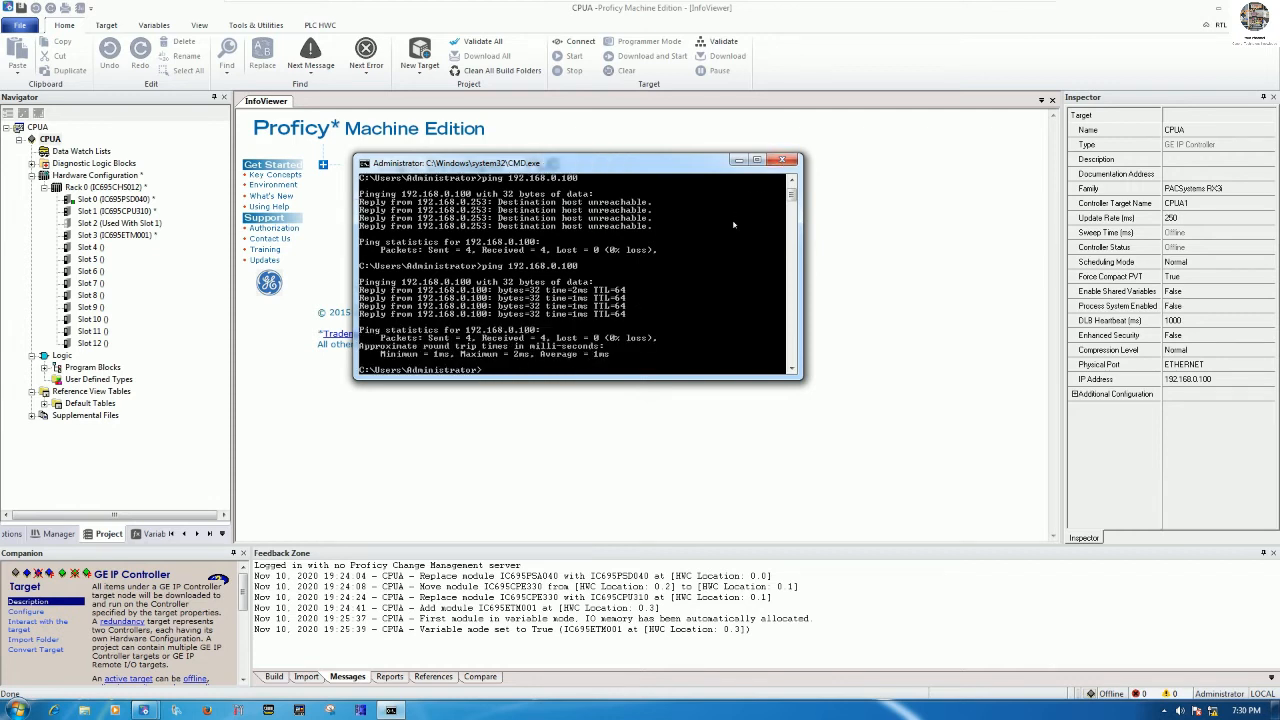
click(786, 161)
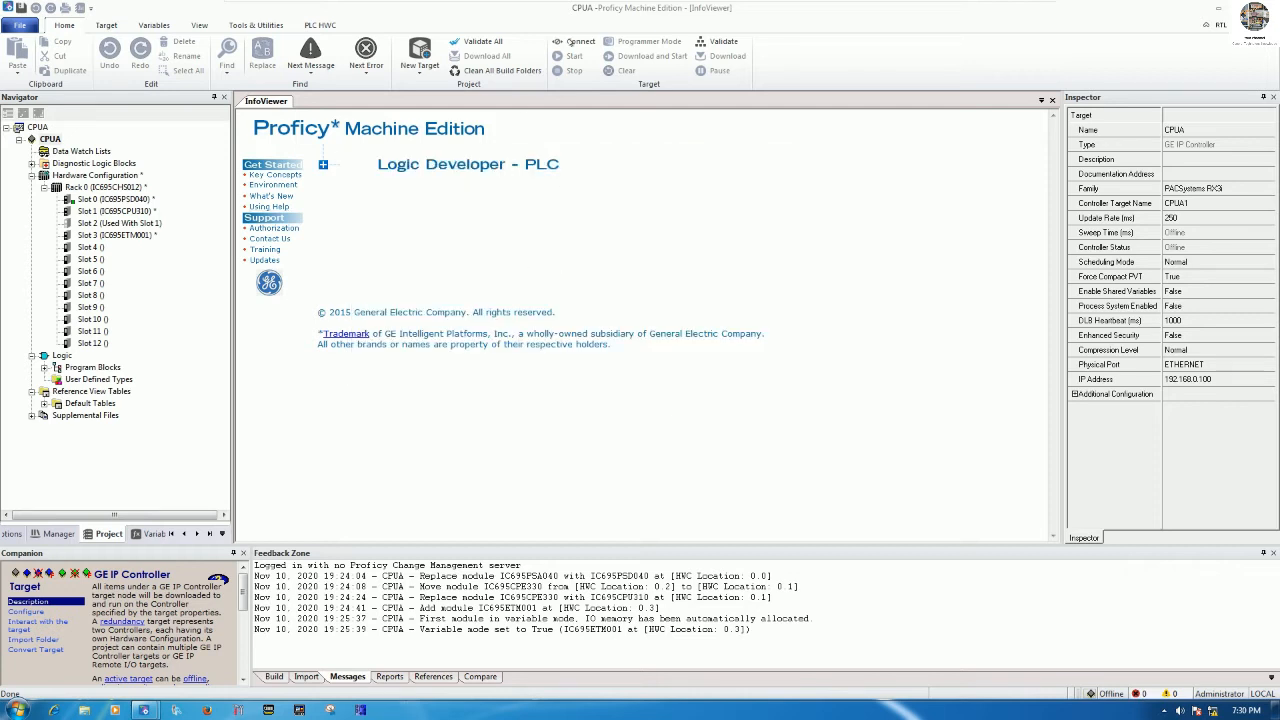
Connect to the CPUA controller and switch the connection to Programmer Mode
click(575, 41)
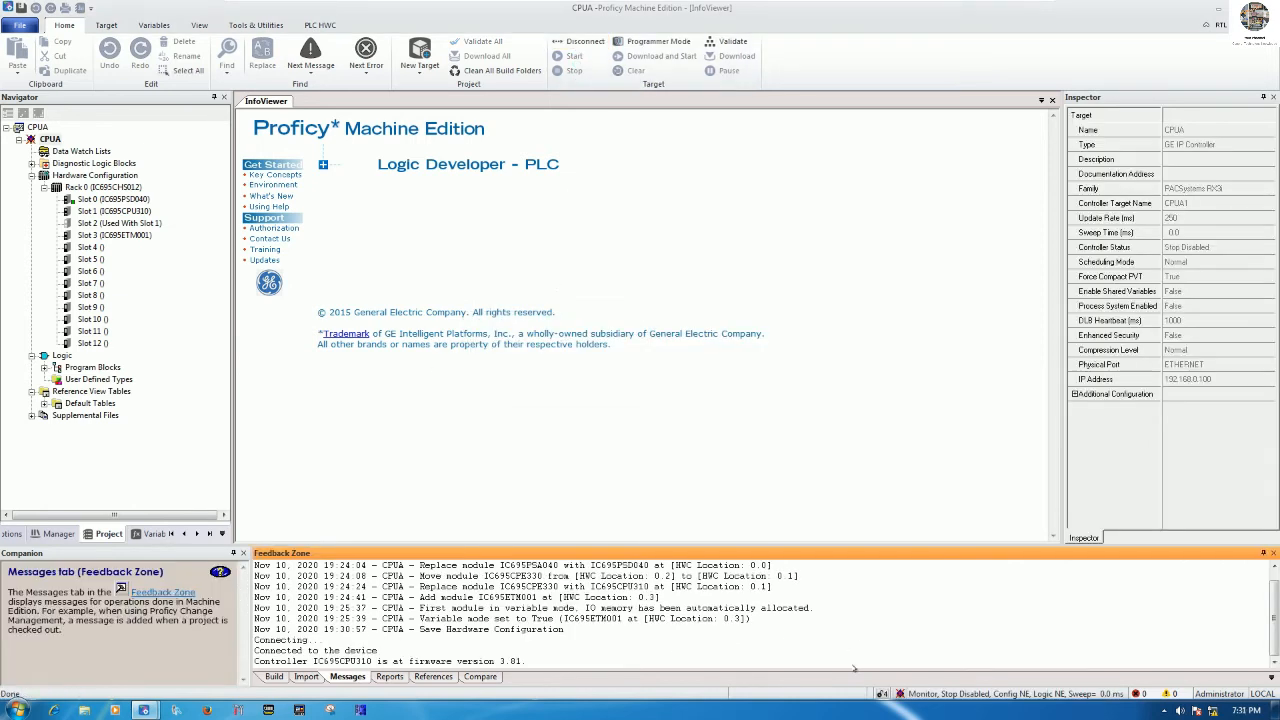
click(652, 41)
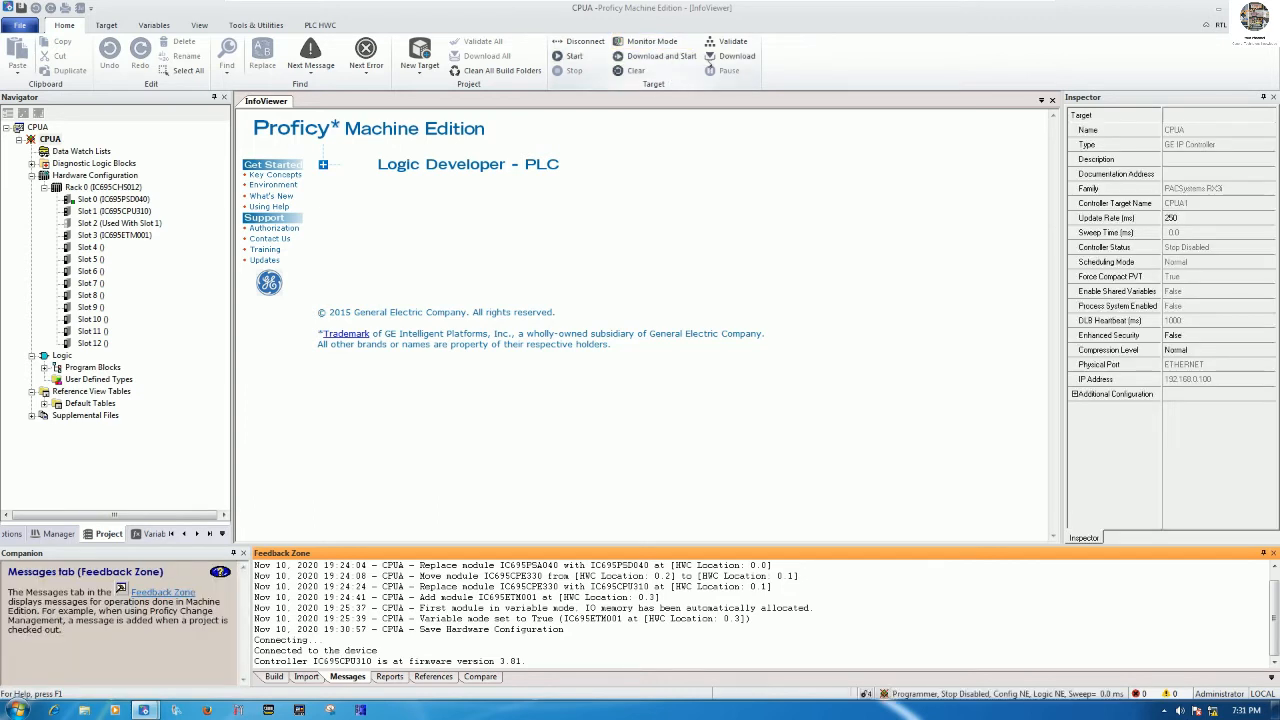
Download the hardware configuration, logic and supplemental files to the CPUA controller, writing all items to flash memory, and save the project
click(731, 56)
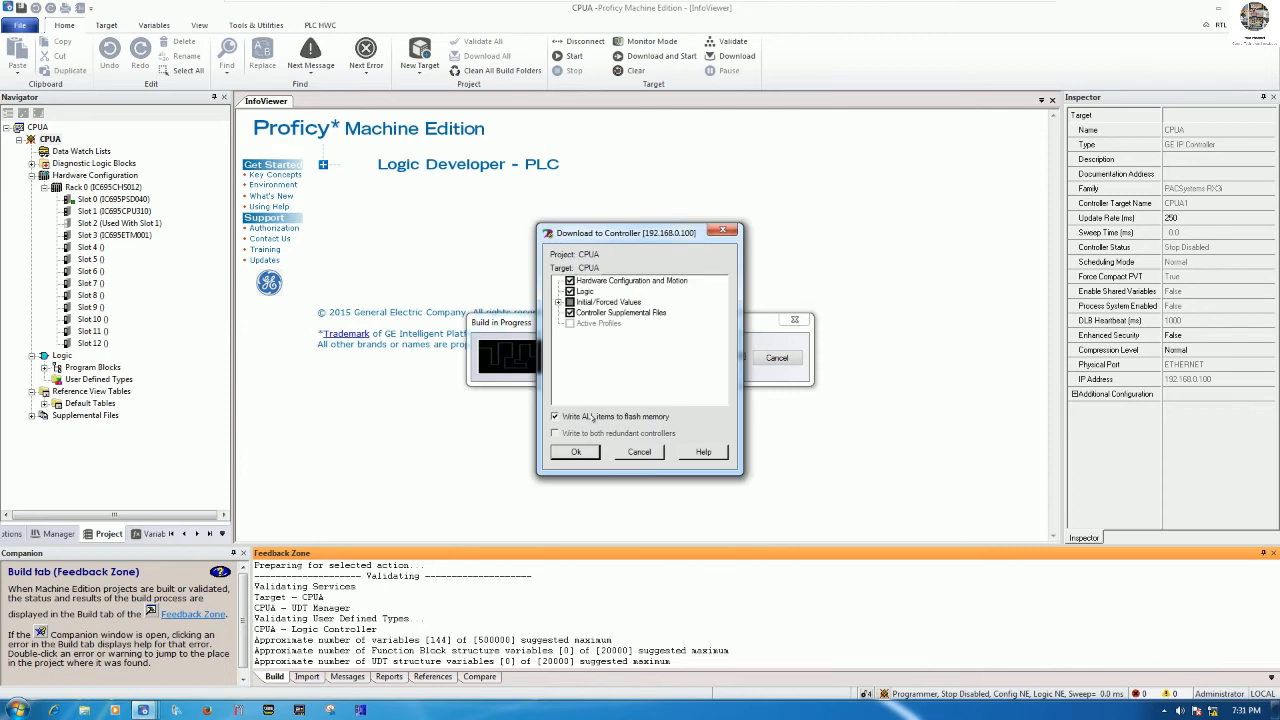
click(576, 452)
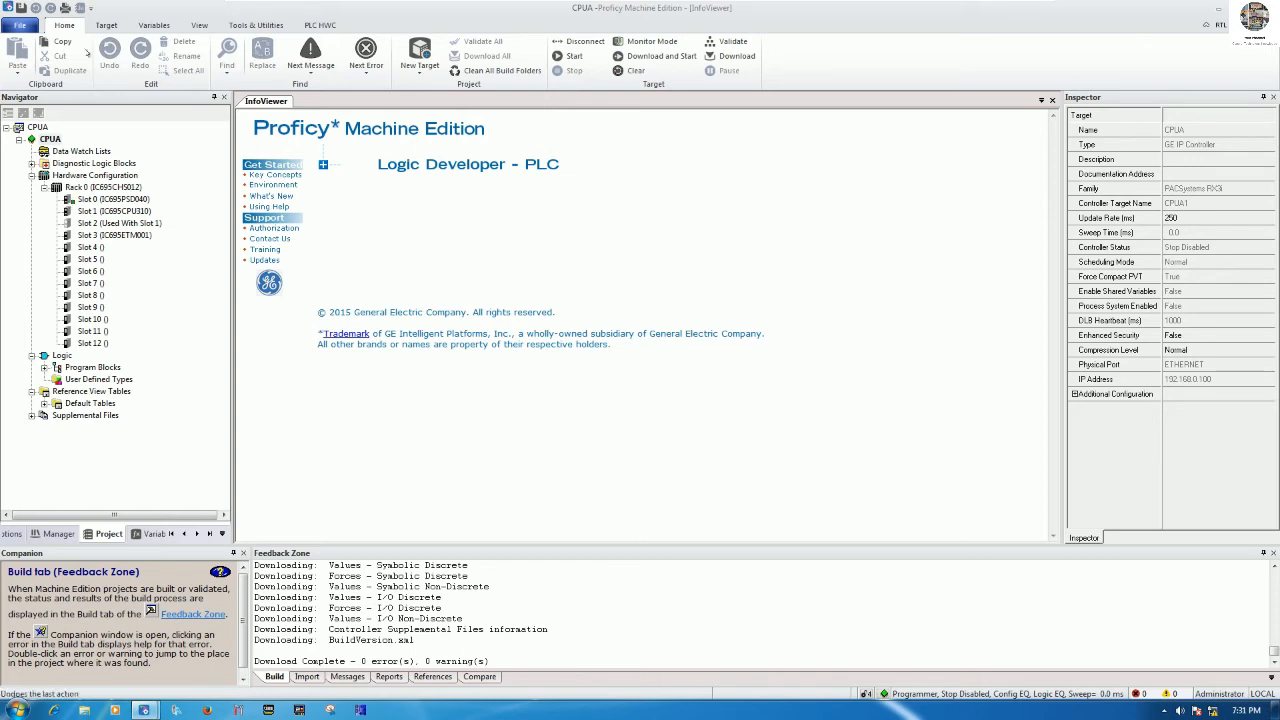
click(21, 8)
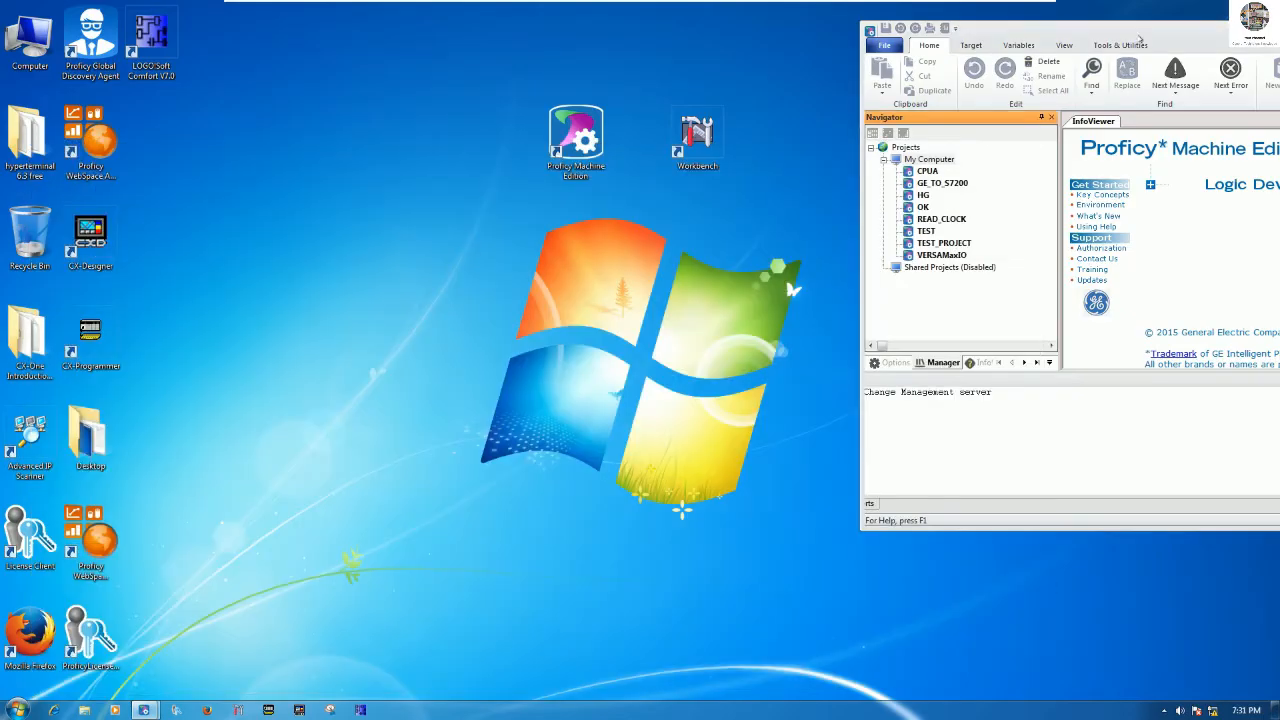
In a second, maximized Machine Edition window, create a project named CPUB from the Empty Project template under My Computer
drag(1139, 39, 530, 60)
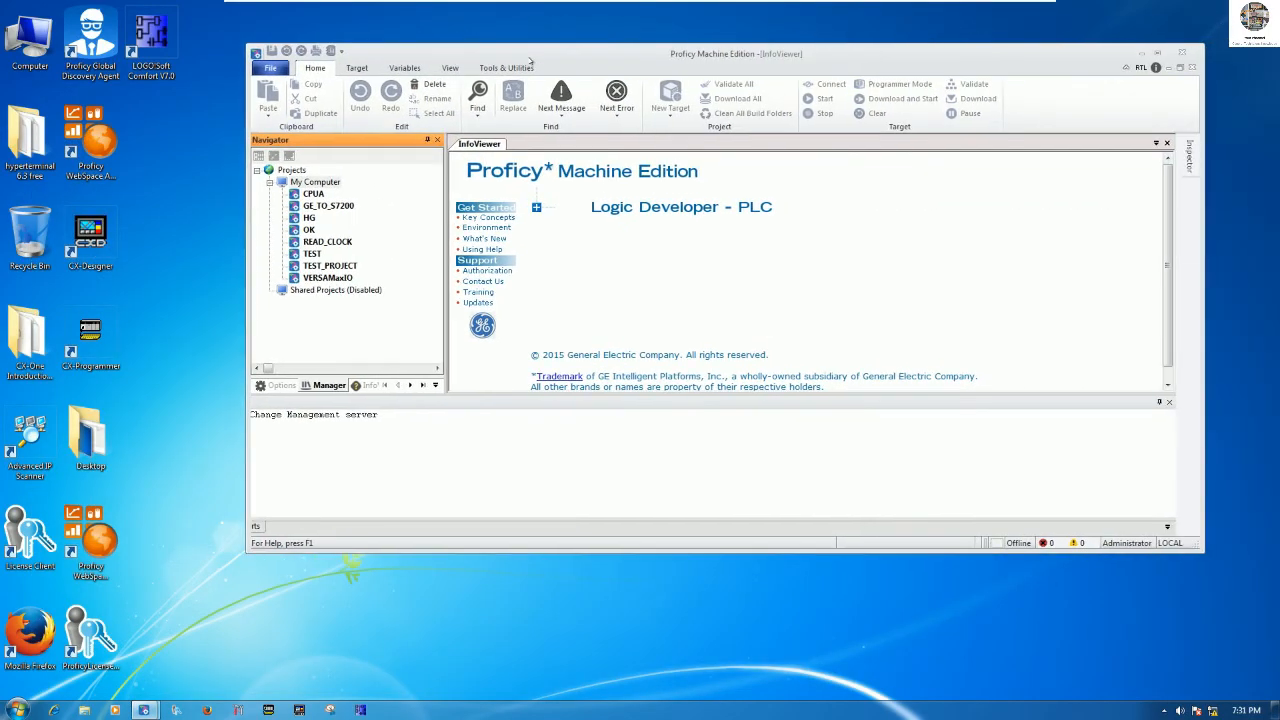
click(1160, 54)
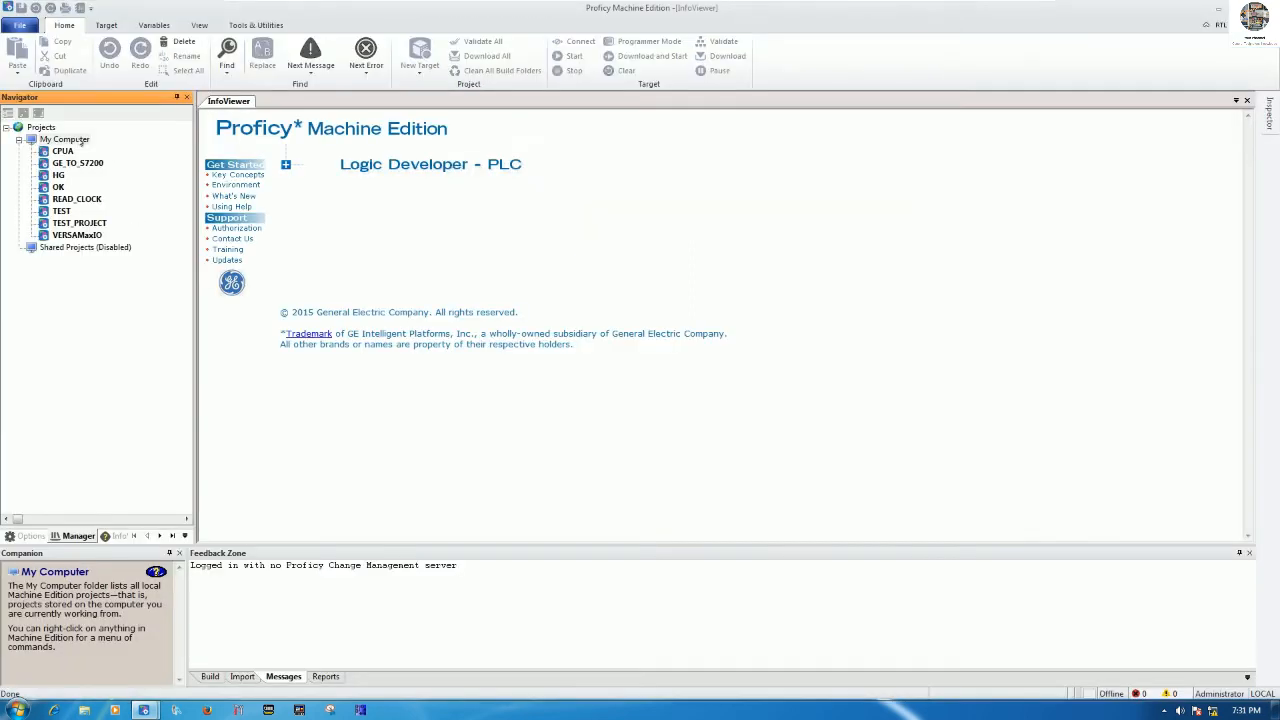
right_click(82, 141)
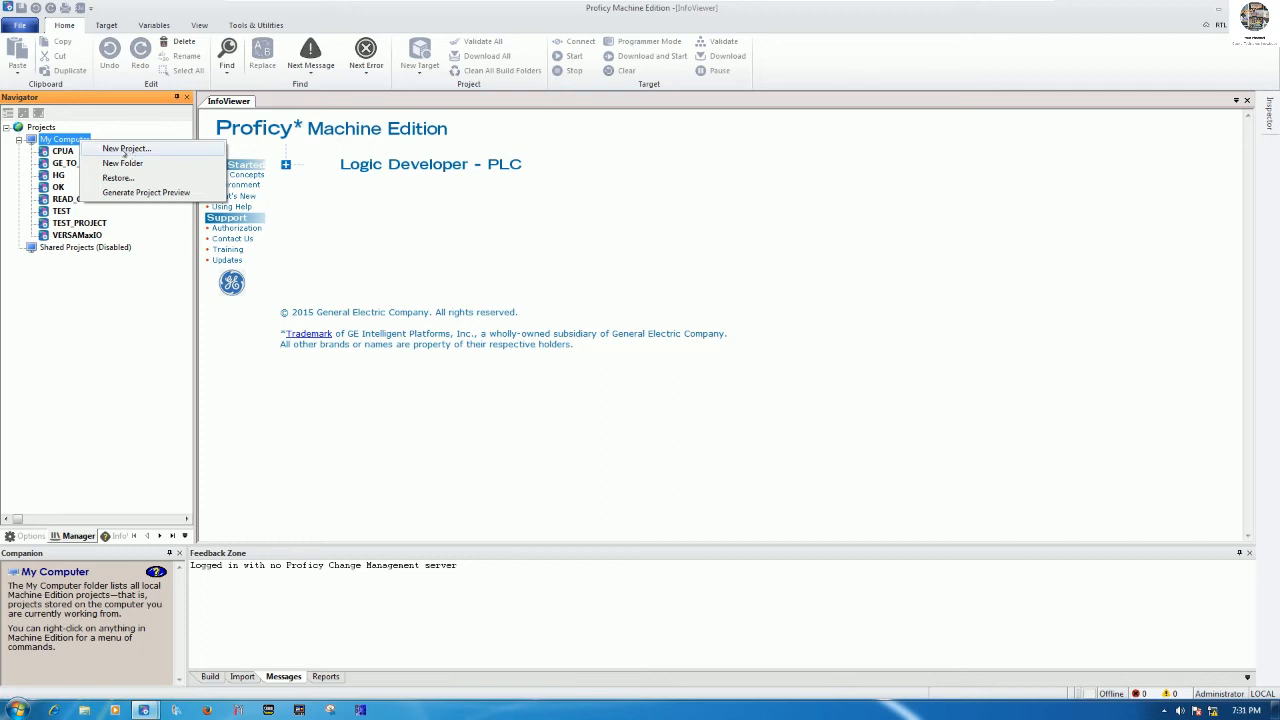
click(124, 149)
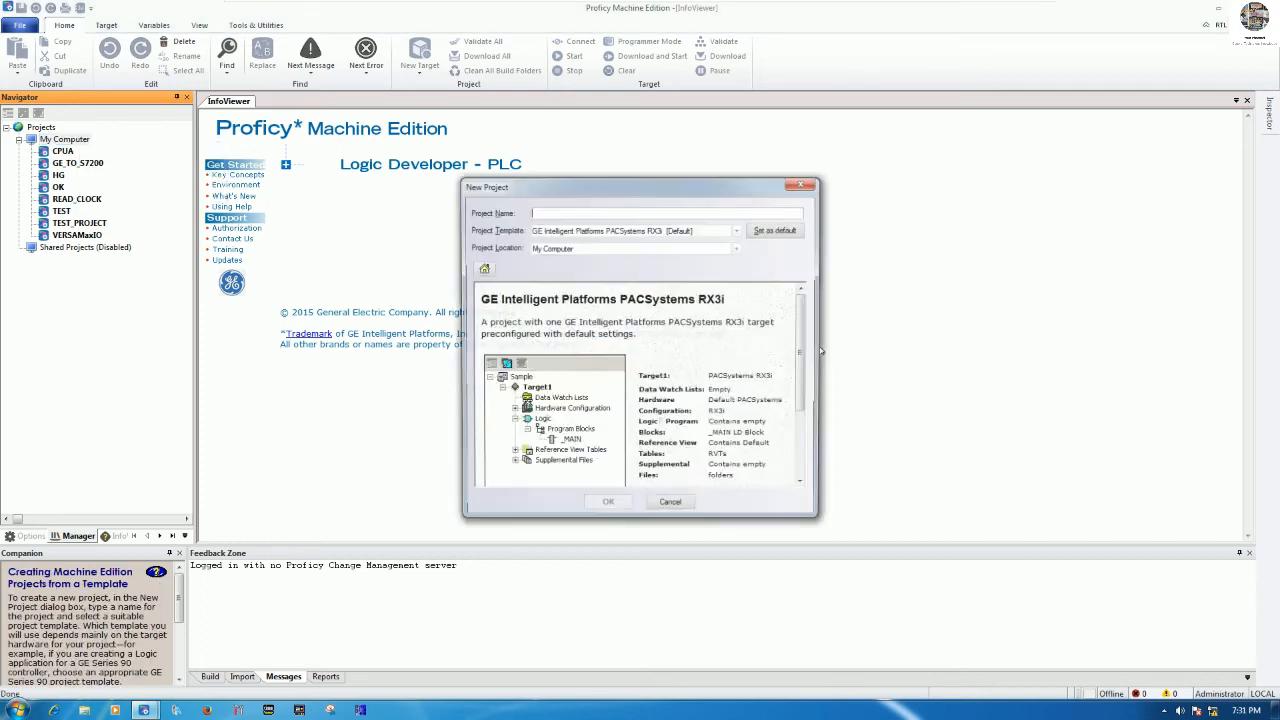
text(CPUB)
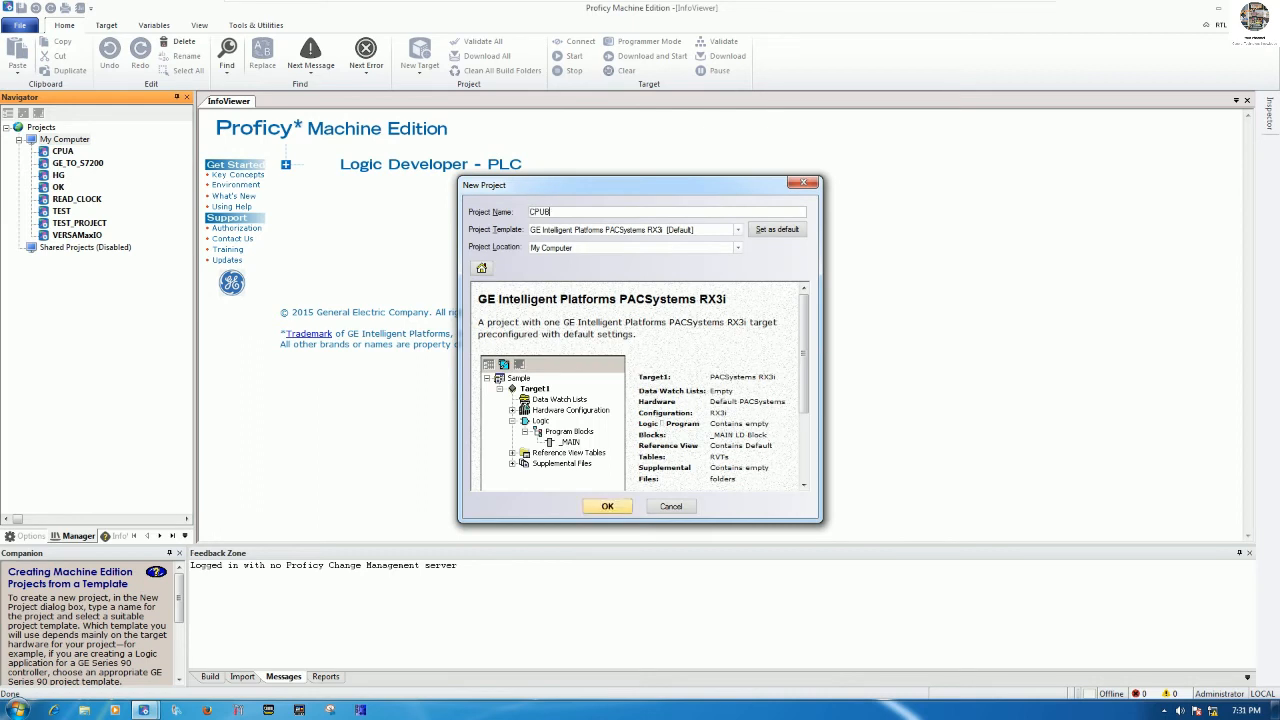
click(737, 230)
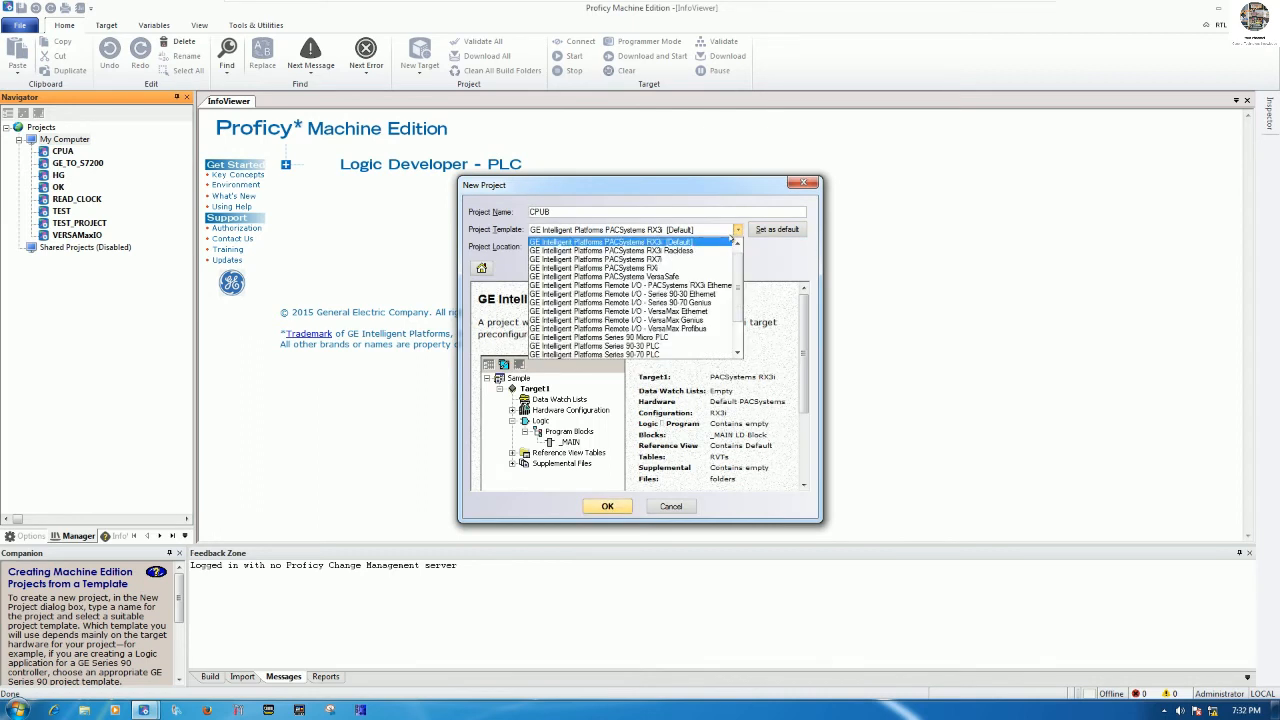
click(609, 243)
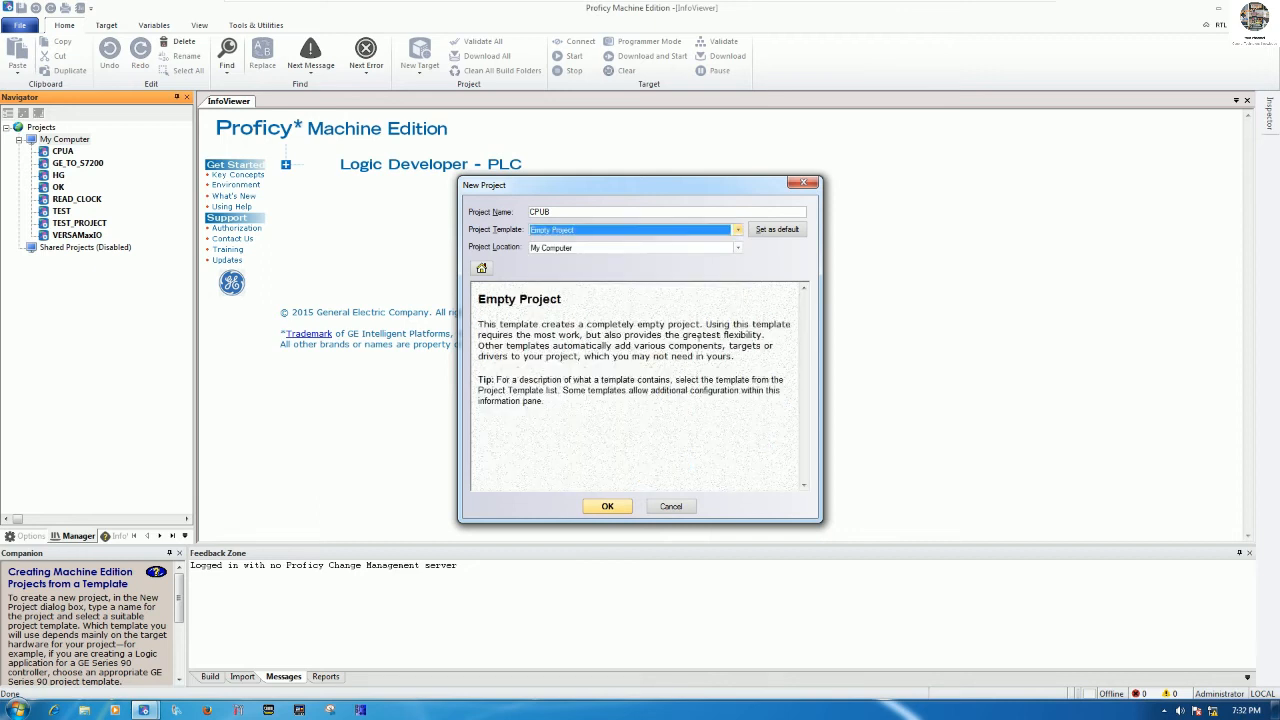
click(616, 502)
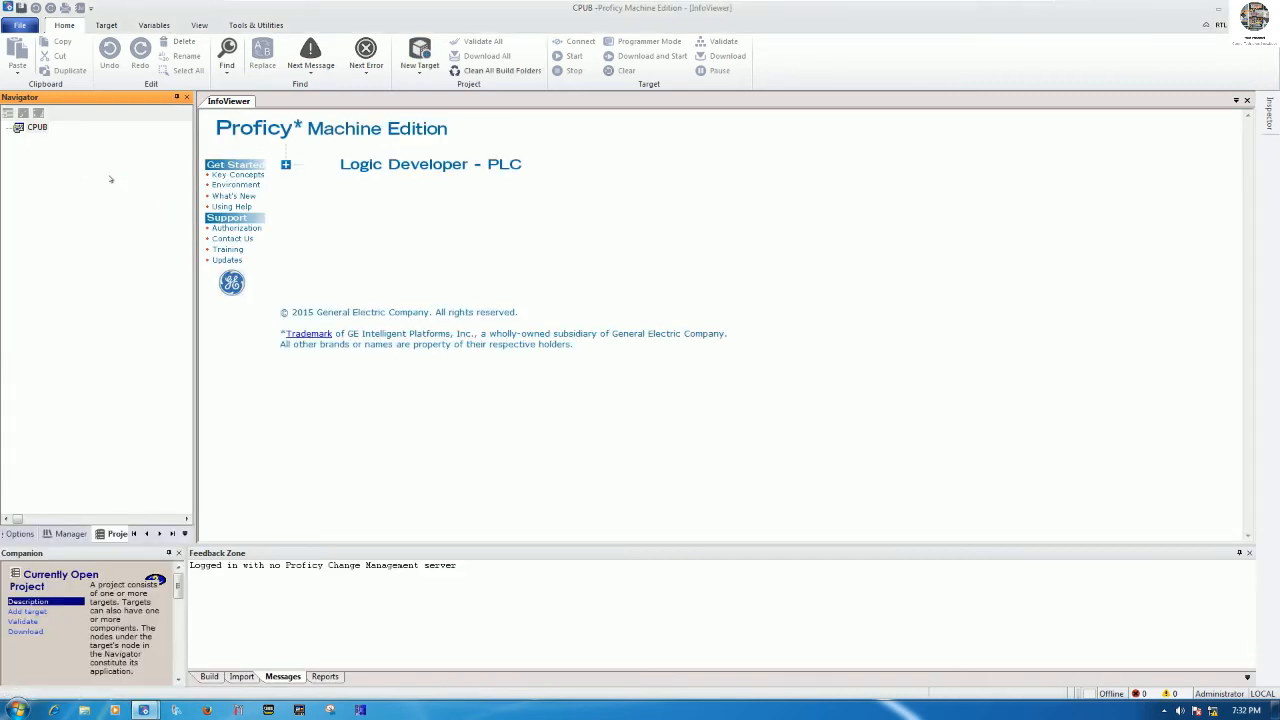
Add a GE Intelligent Platforms PACSystems RX3i controller target to the CPUB project and name it CPUB
right_click(40, 127)
mouse_move(95, 135)
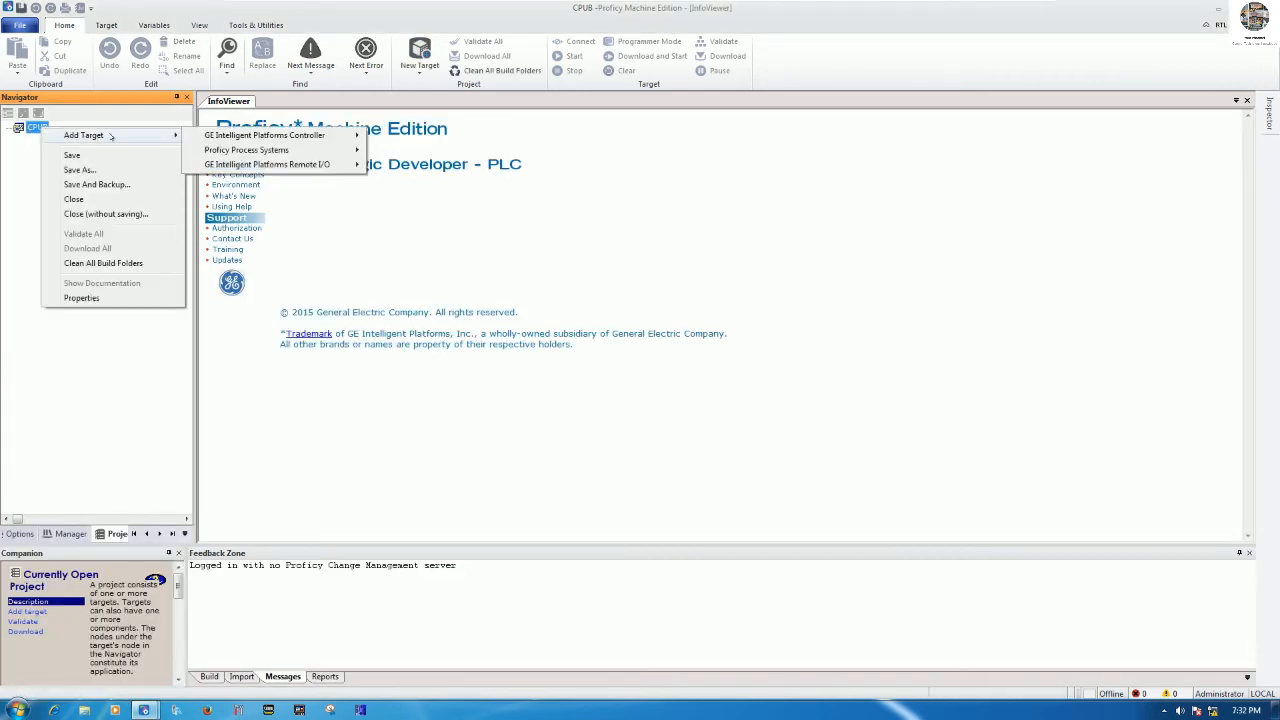
mouse_move(318, 139)
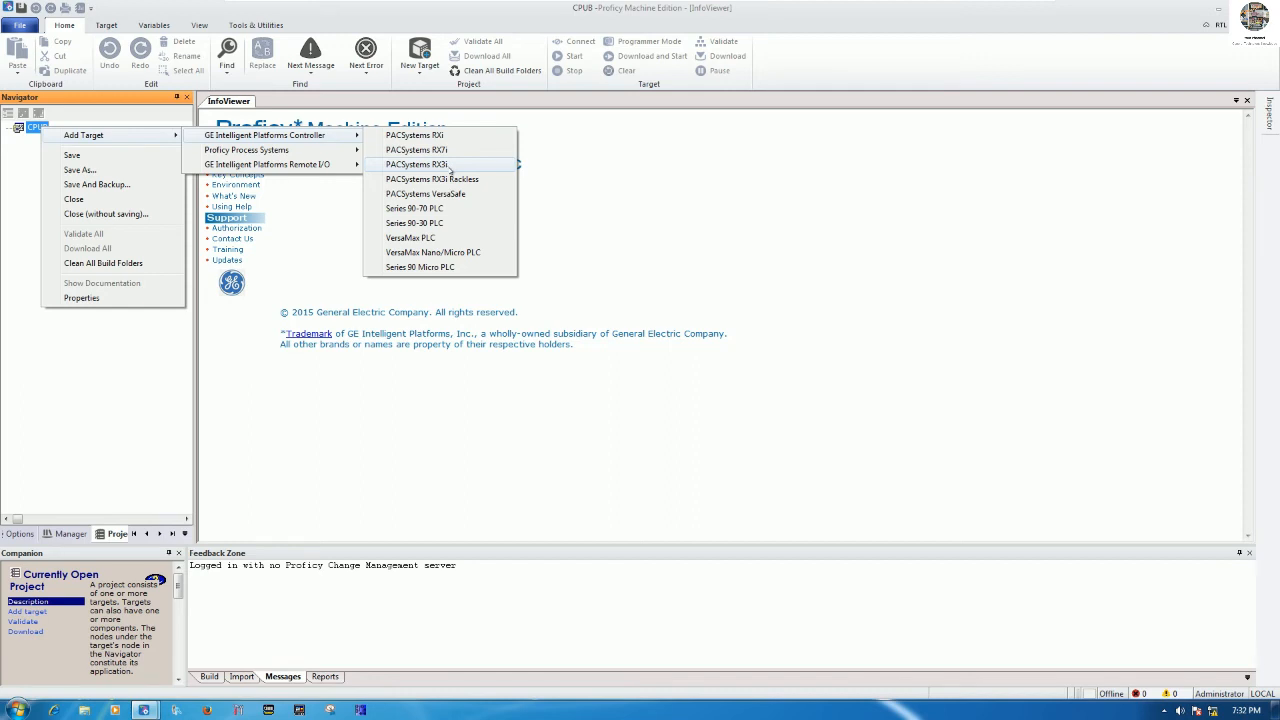
click(452, 168)
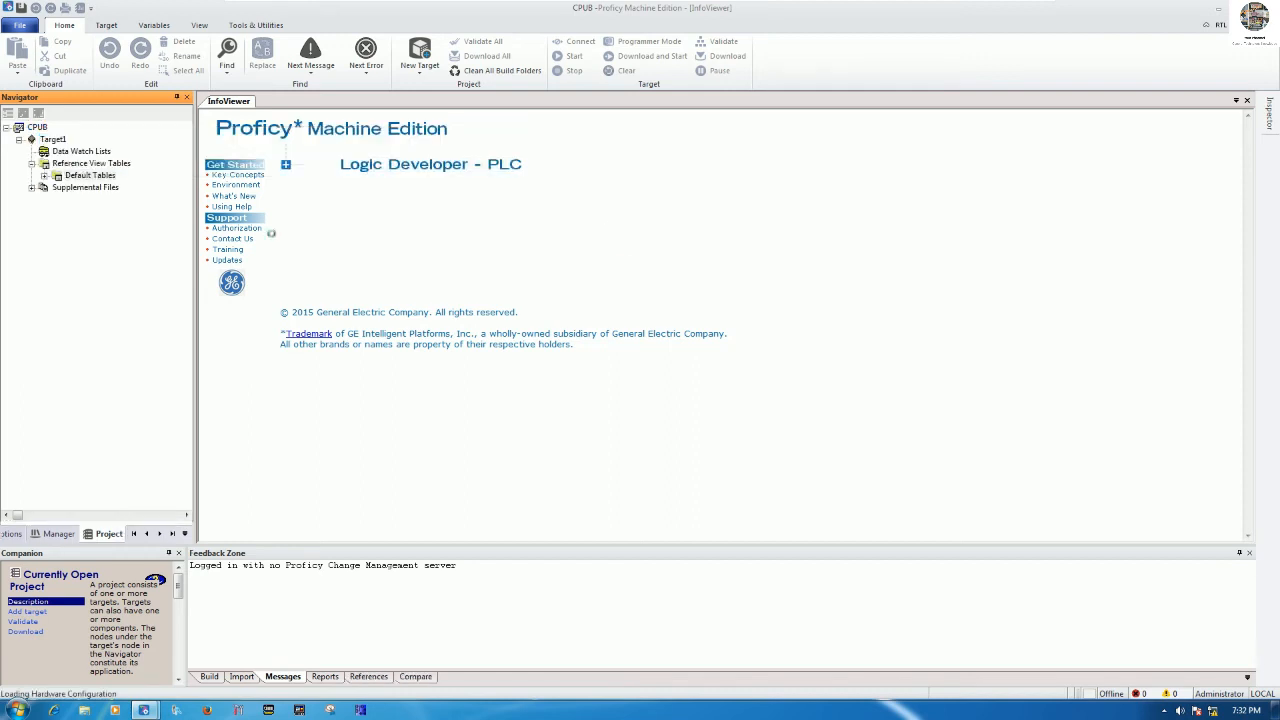
text(CPUB)
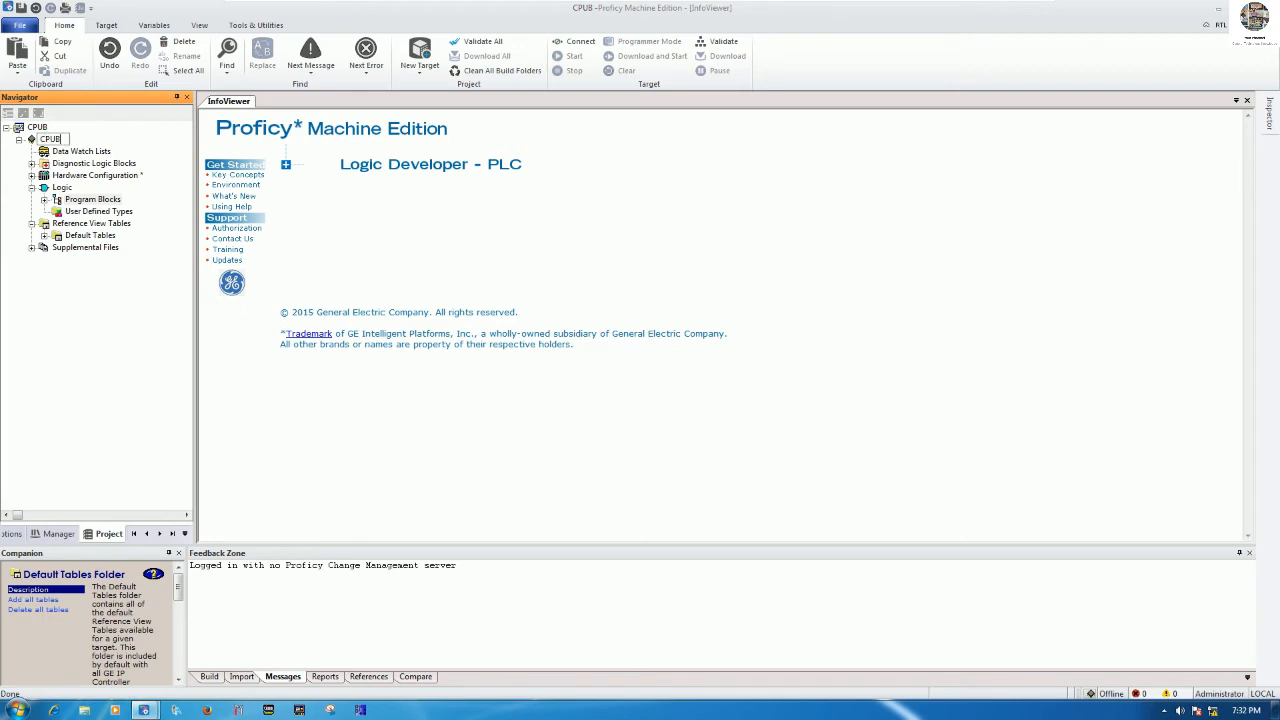
click(58, 199)
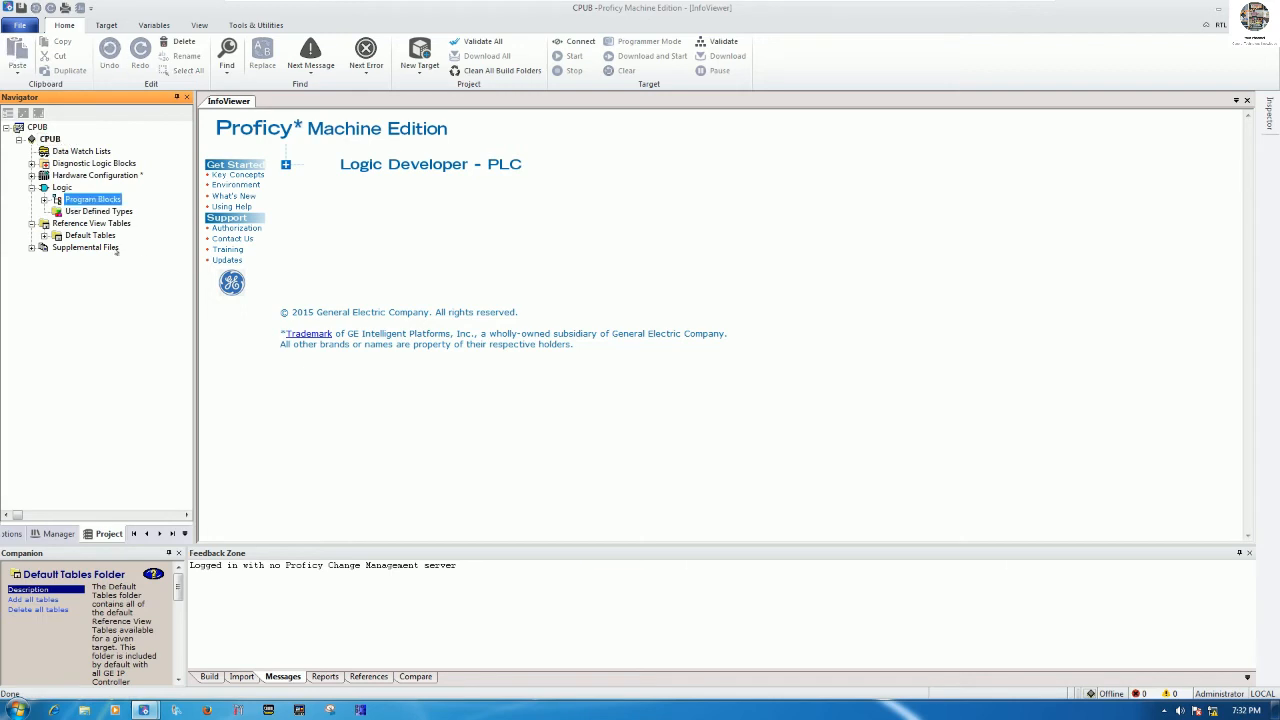
Expand Rack 0 of the hardware configuration and replace the slot 0 power supply with the IC695PSD040
click(32, 176)
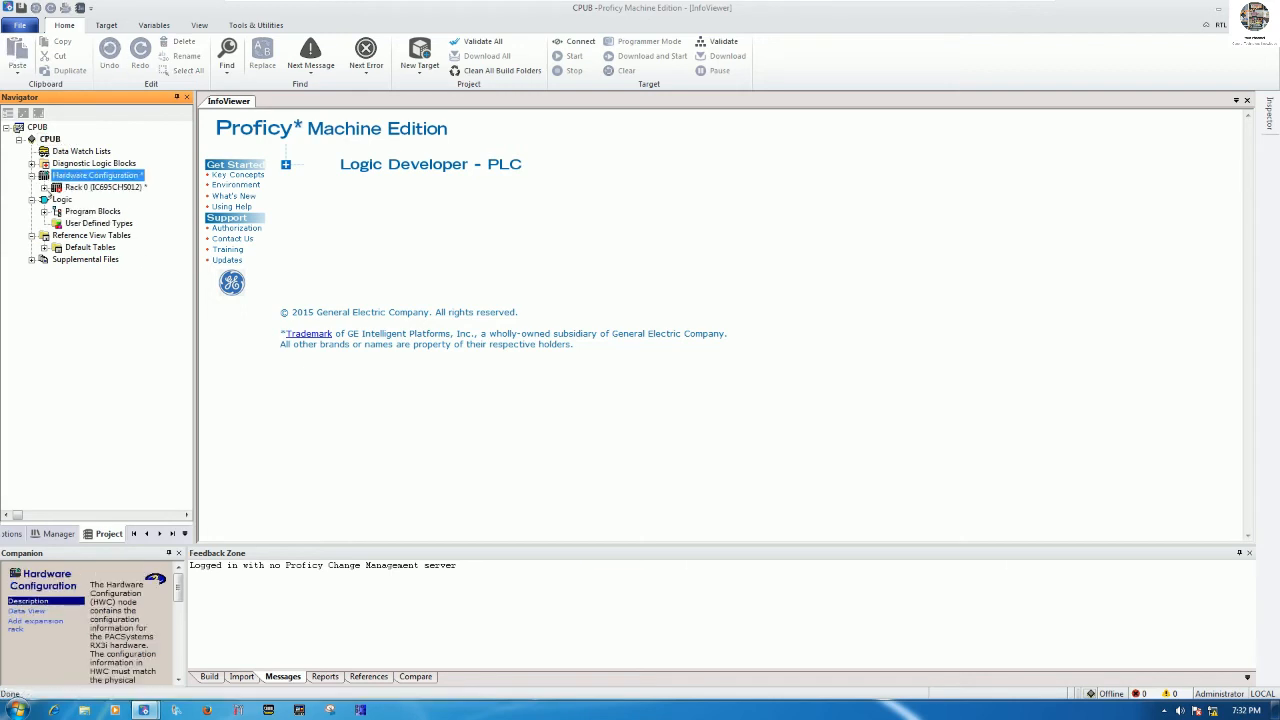
click(44, 188)
click(57, 223)
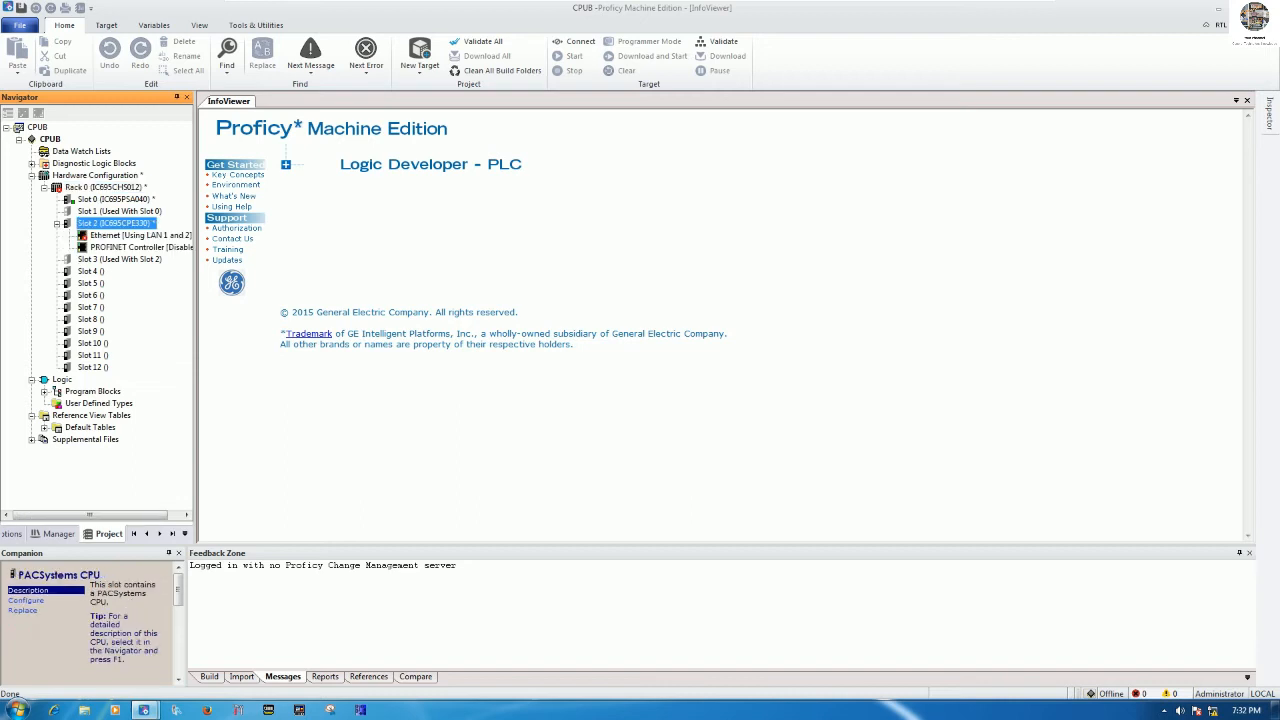
drag(190, 287, 264, 287)
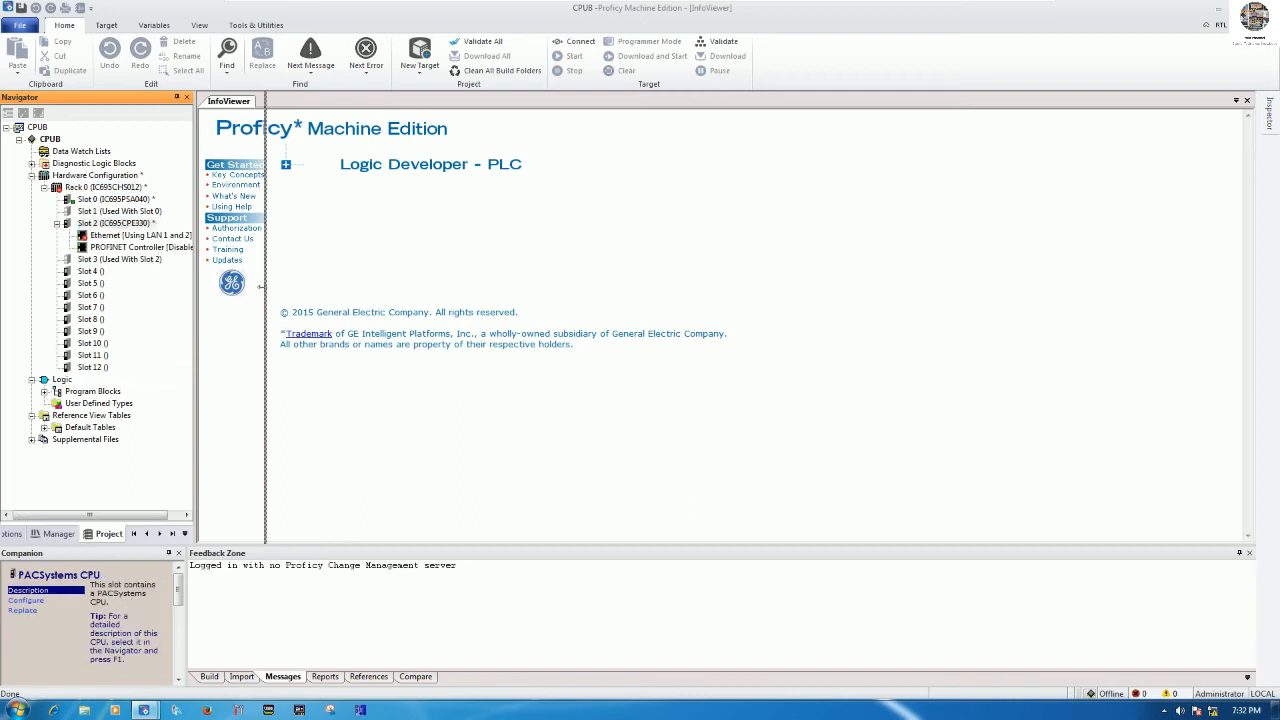
right_click(128, 199)
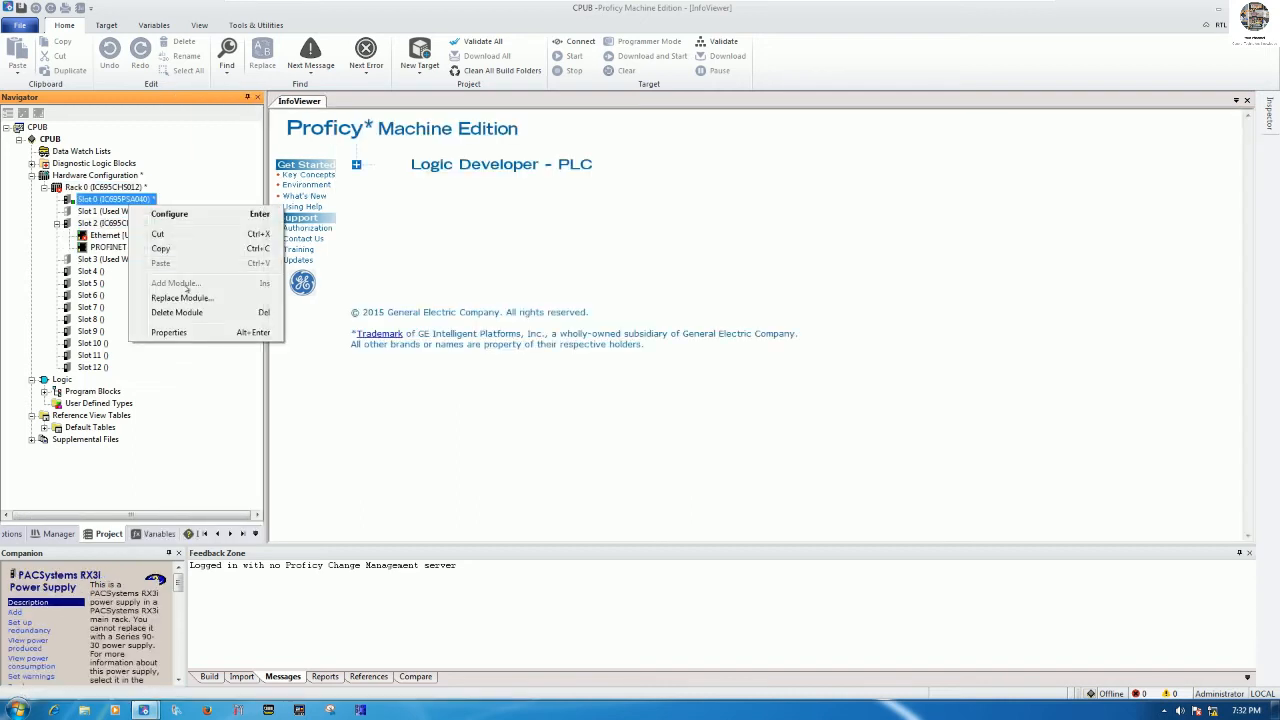
click(186, 295)
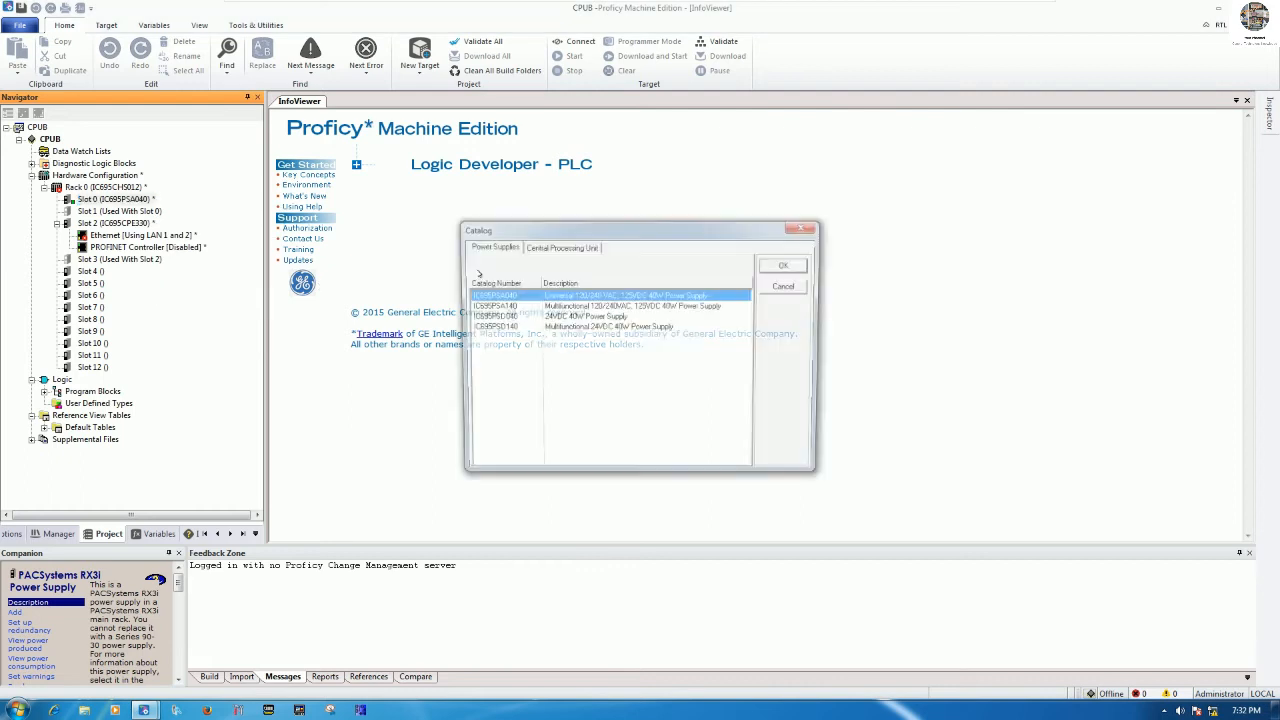
click(500, 318)
click(788, 264)
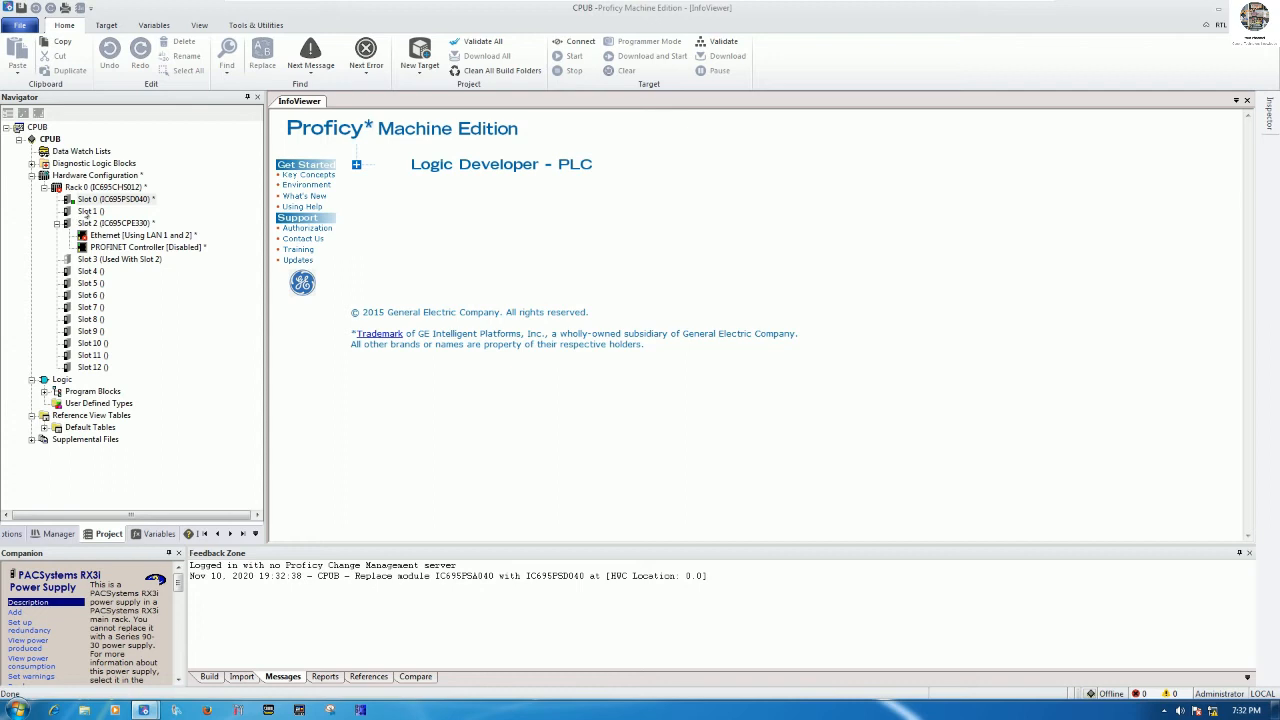
Move the CPU from slot 2 to slot 1 and replace it with the IC695CPU310, keeping the current common parameter settings
drag(92, 223, 106, 218)
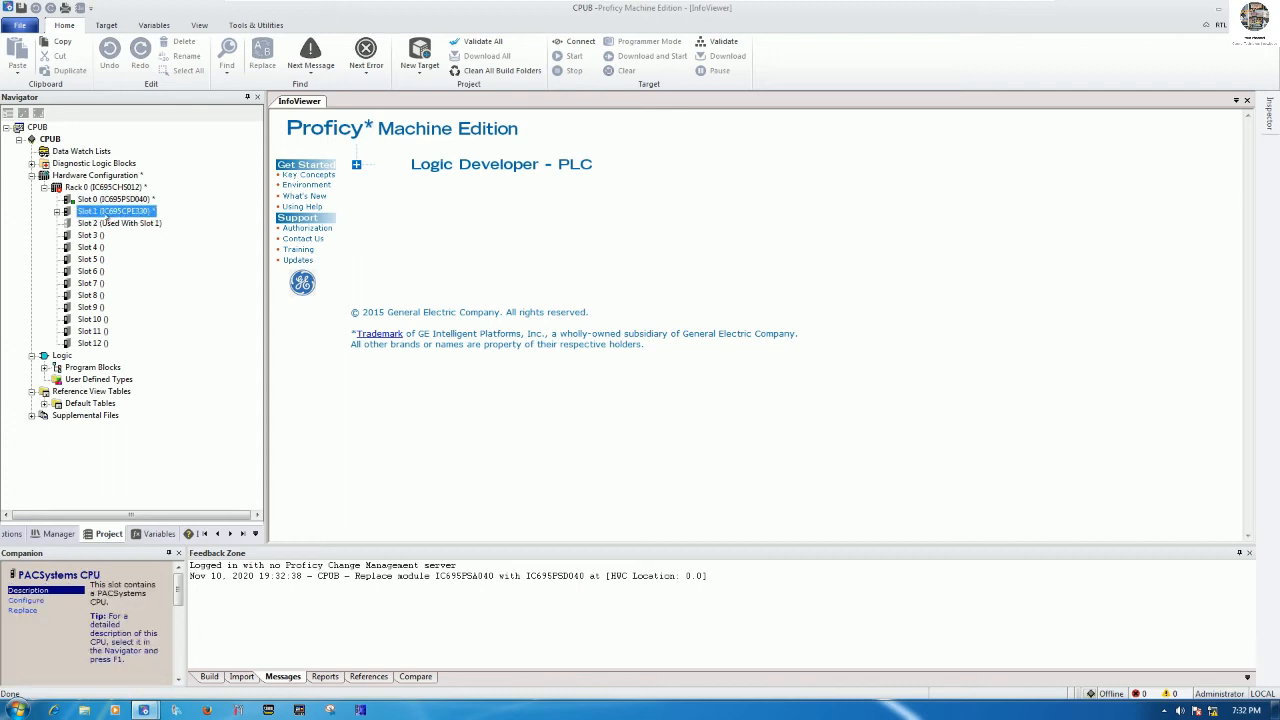
right_click(112, 212)
click(176, 304)
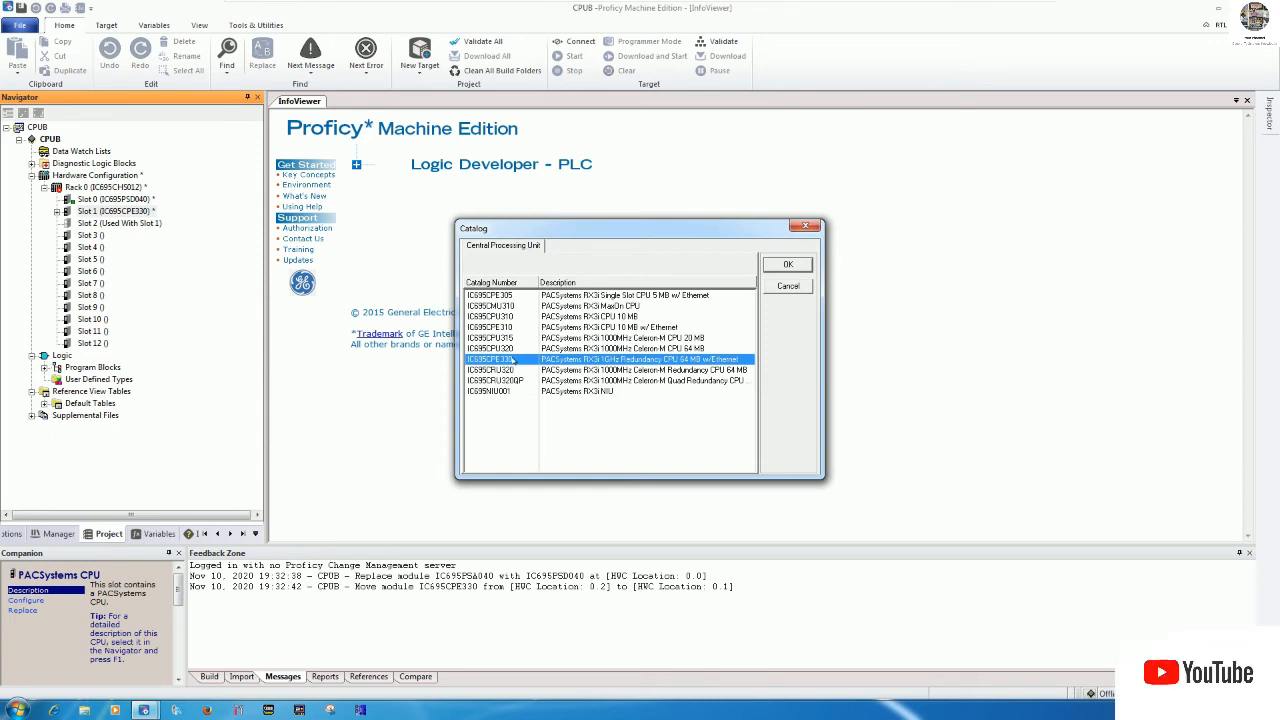
click(508, 316)
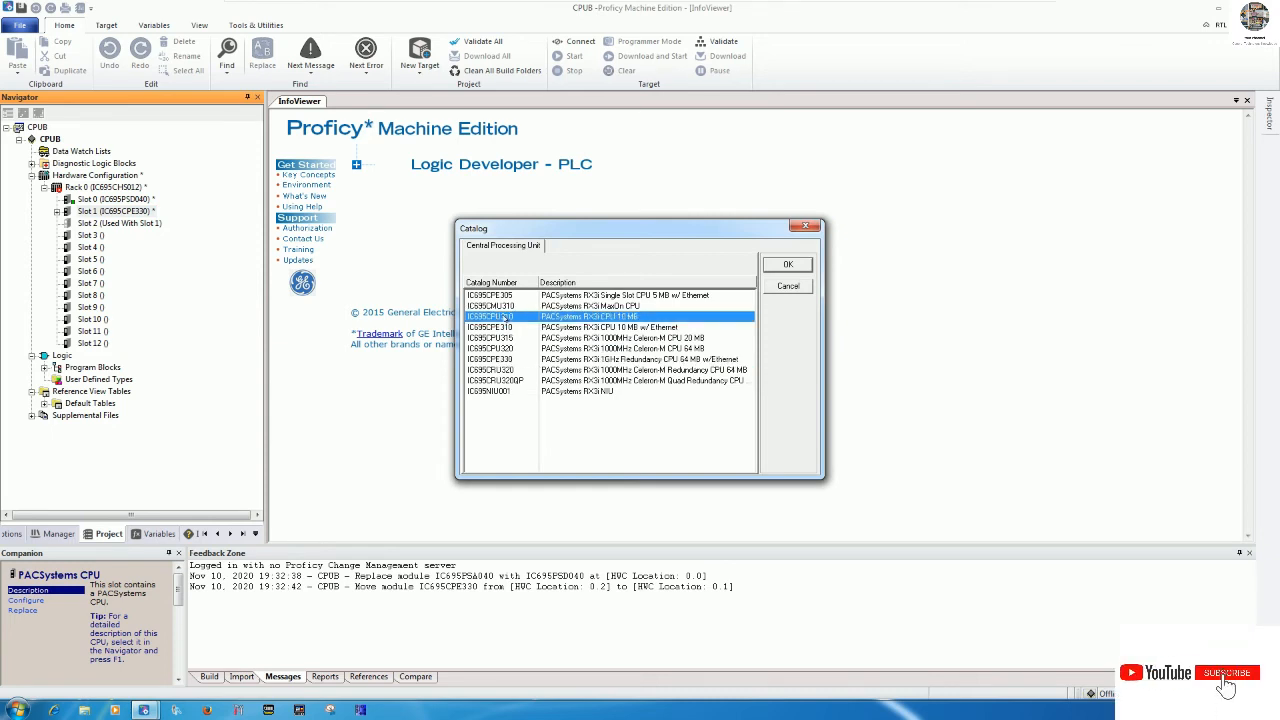
click(789, 267)
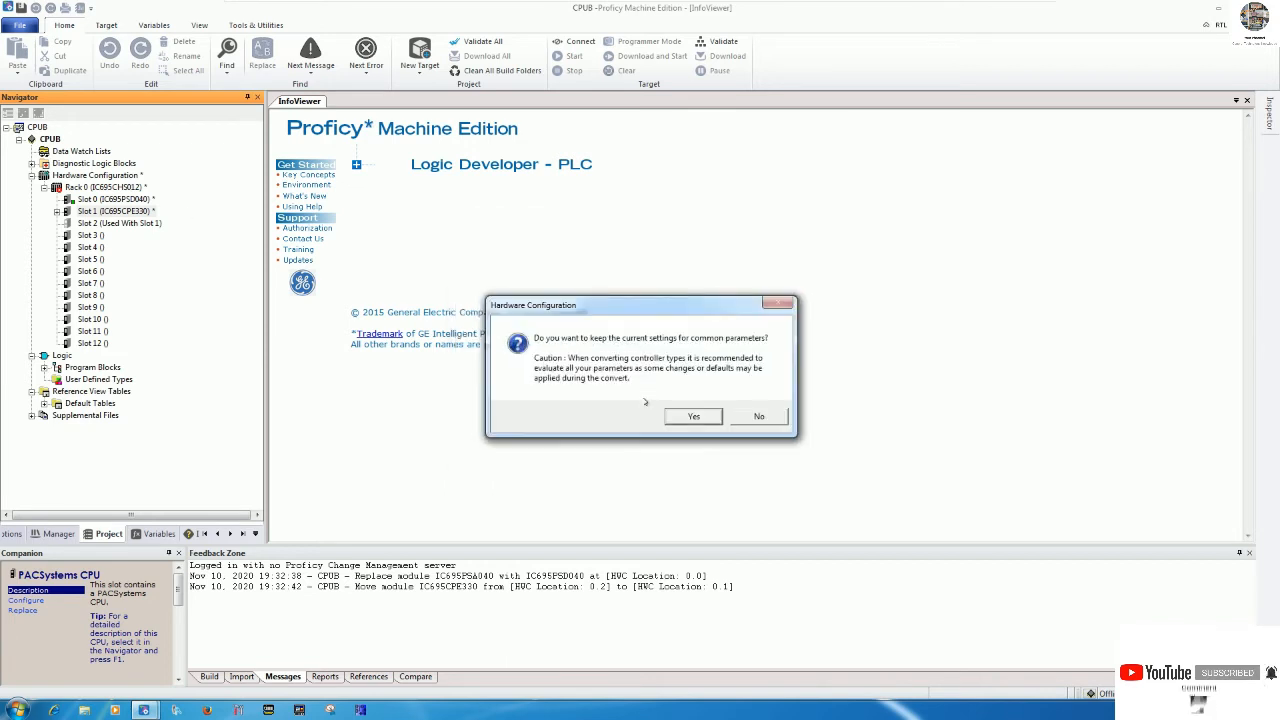
click(693, 419)
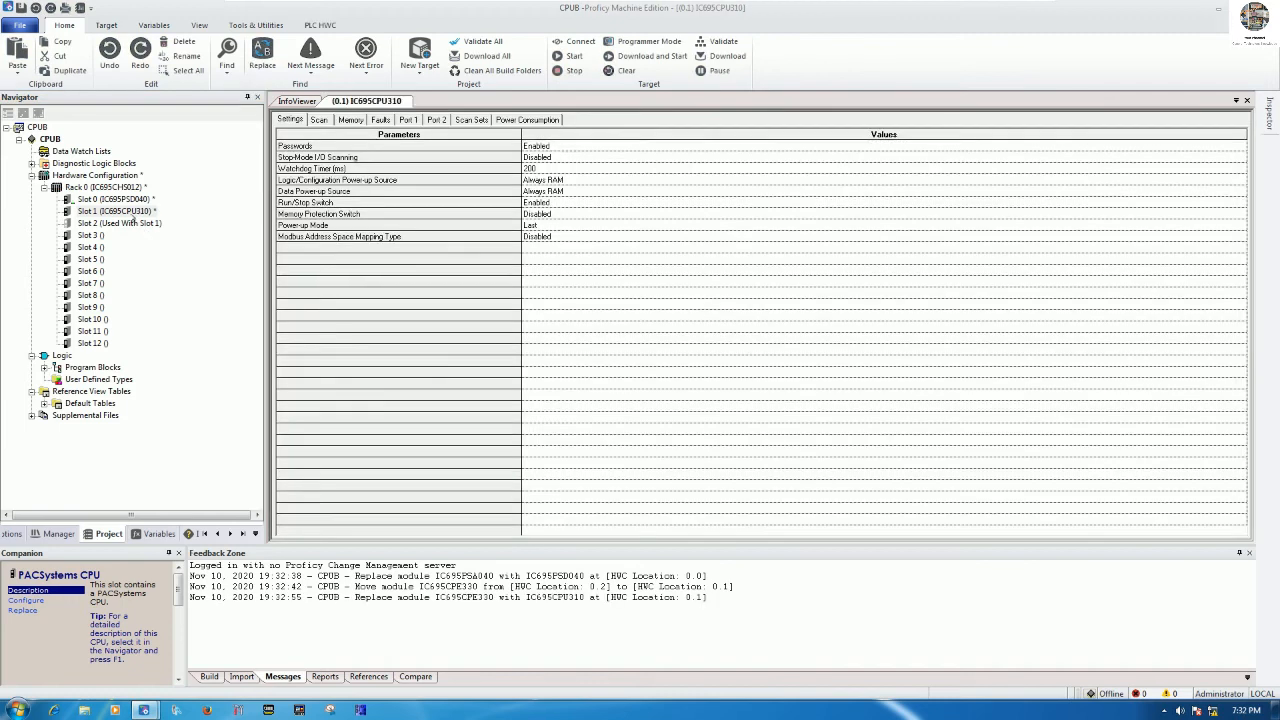
Set the slot 1 CPU's %W Bulk Memory to 30720 and %R Register Memory to 32000, then close its configuration
click(130, 212)
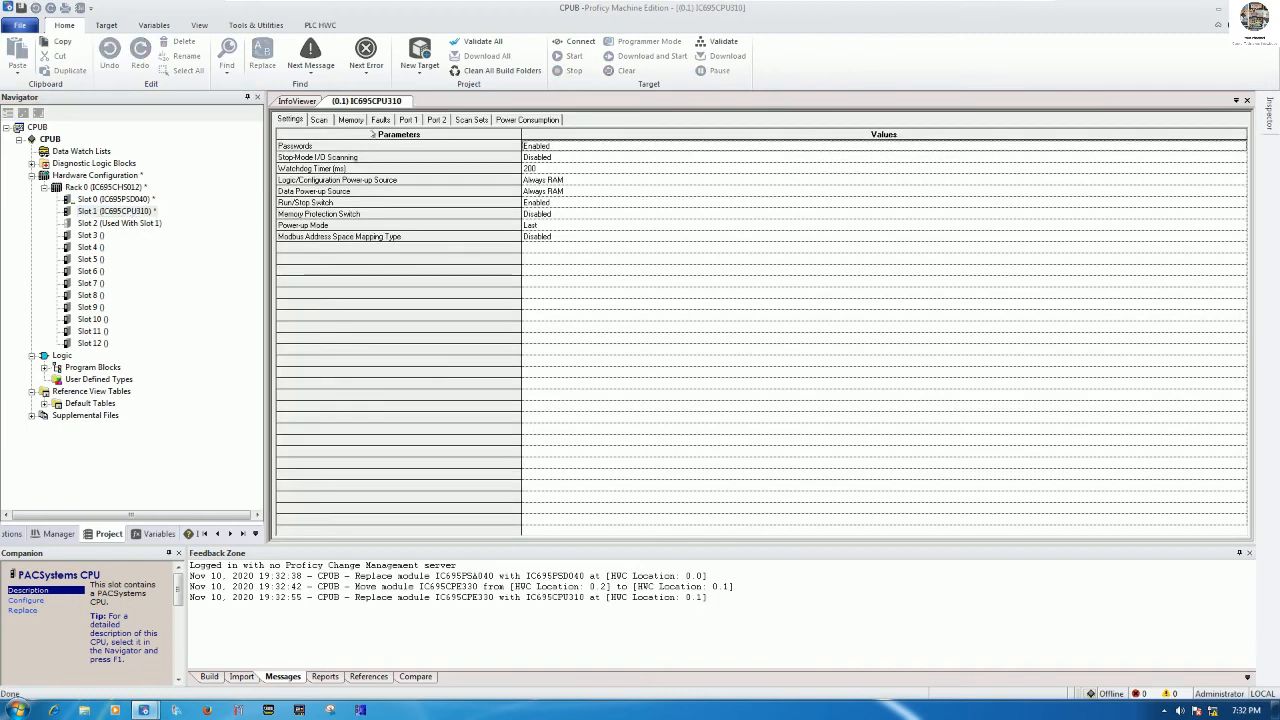
click(350, 119)
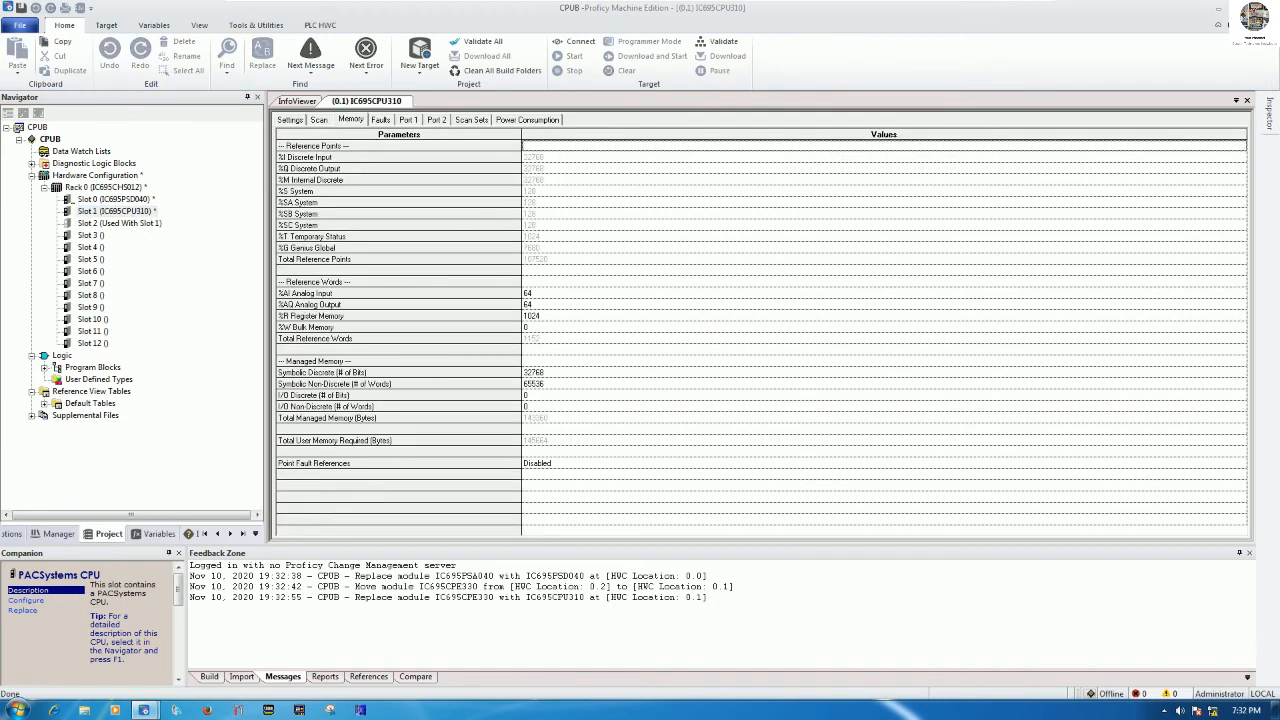
click(560, 327)
text(30000)
click(1241, 316)
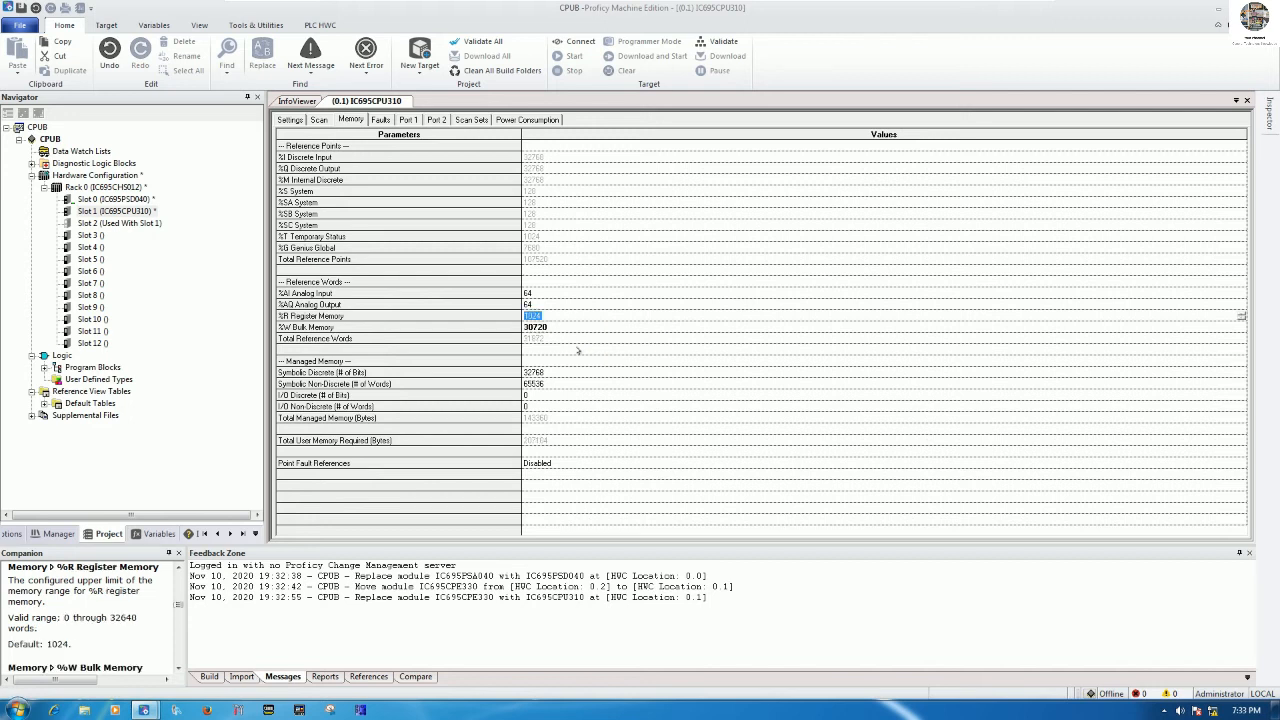
text(32000)
key(Return)
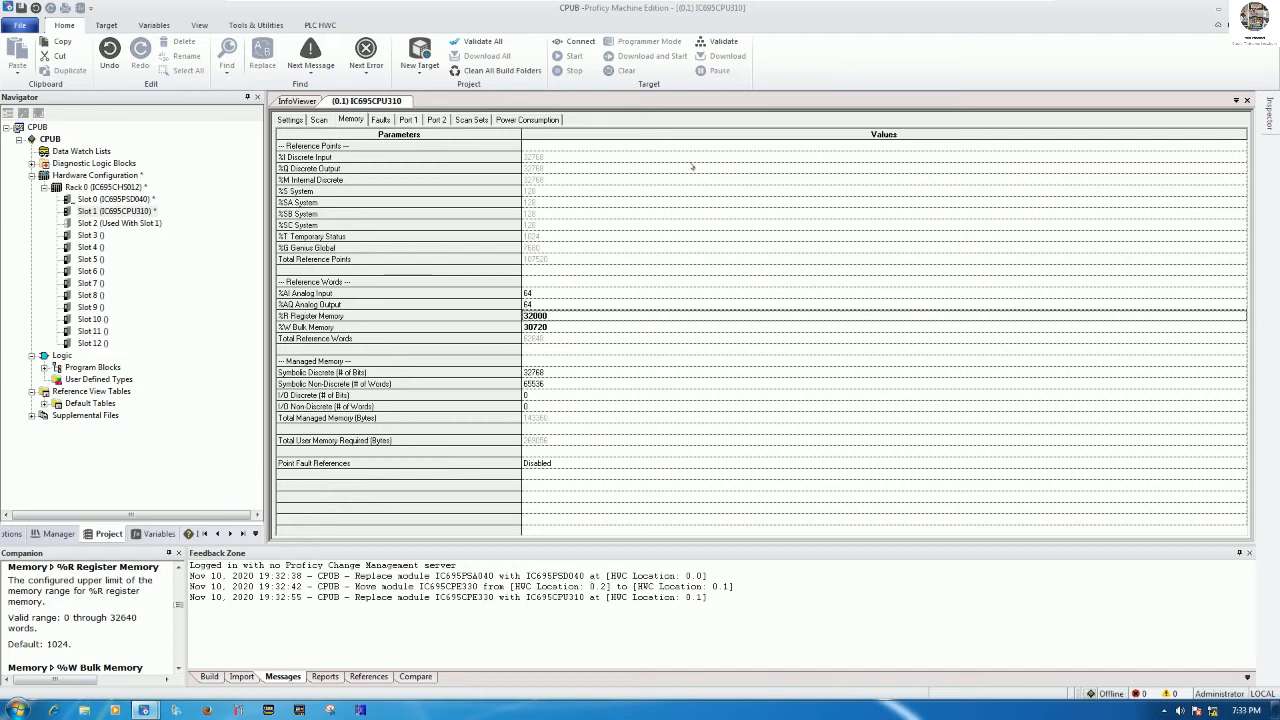
click(1247, 100)
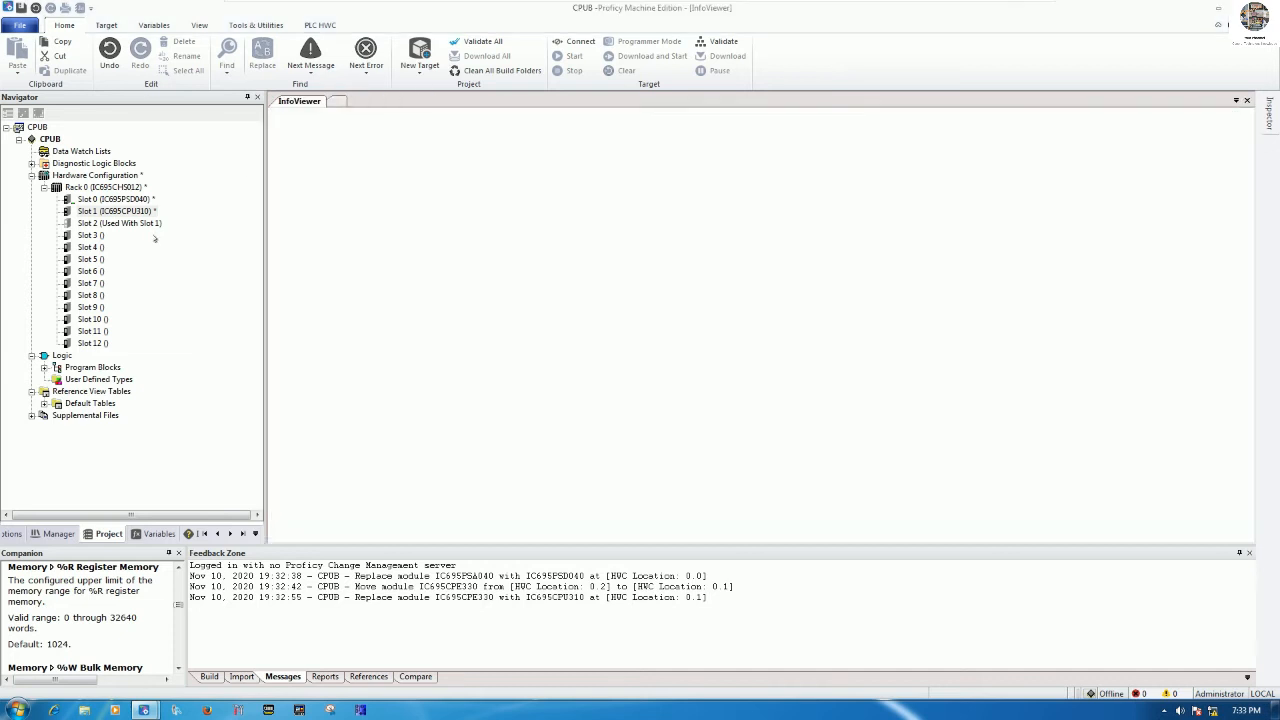
Add the IC695ETM001 Ethernet Interface Module from the Communications modules to slot 3
click(88, 236)
right_click(88, 236)
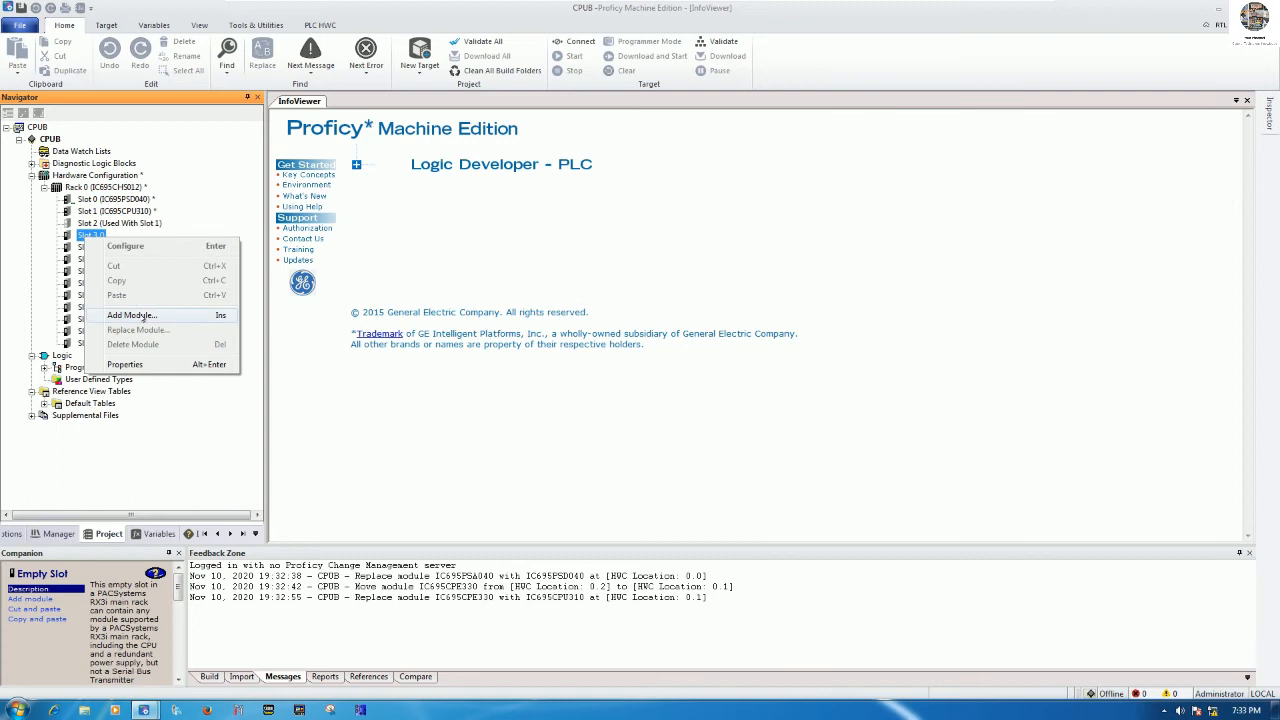
click(143, 317)
click(560, 247)
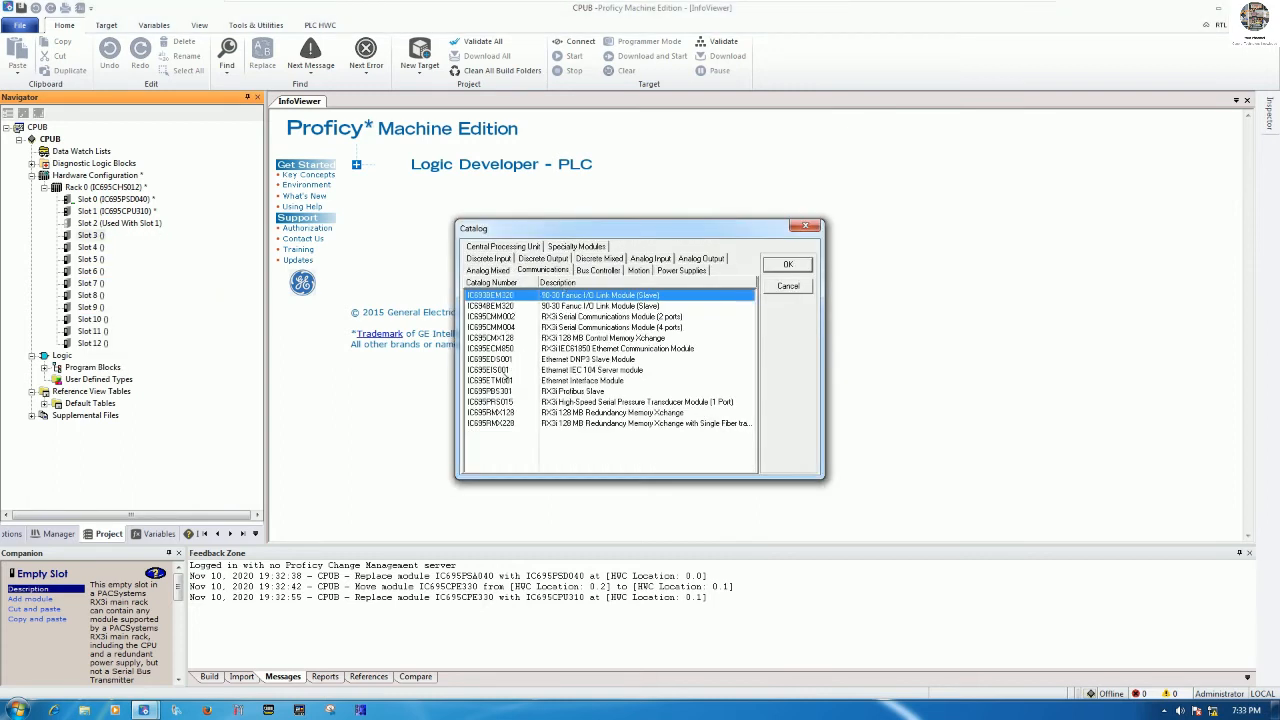
click(500, 381)
click(780, 264)
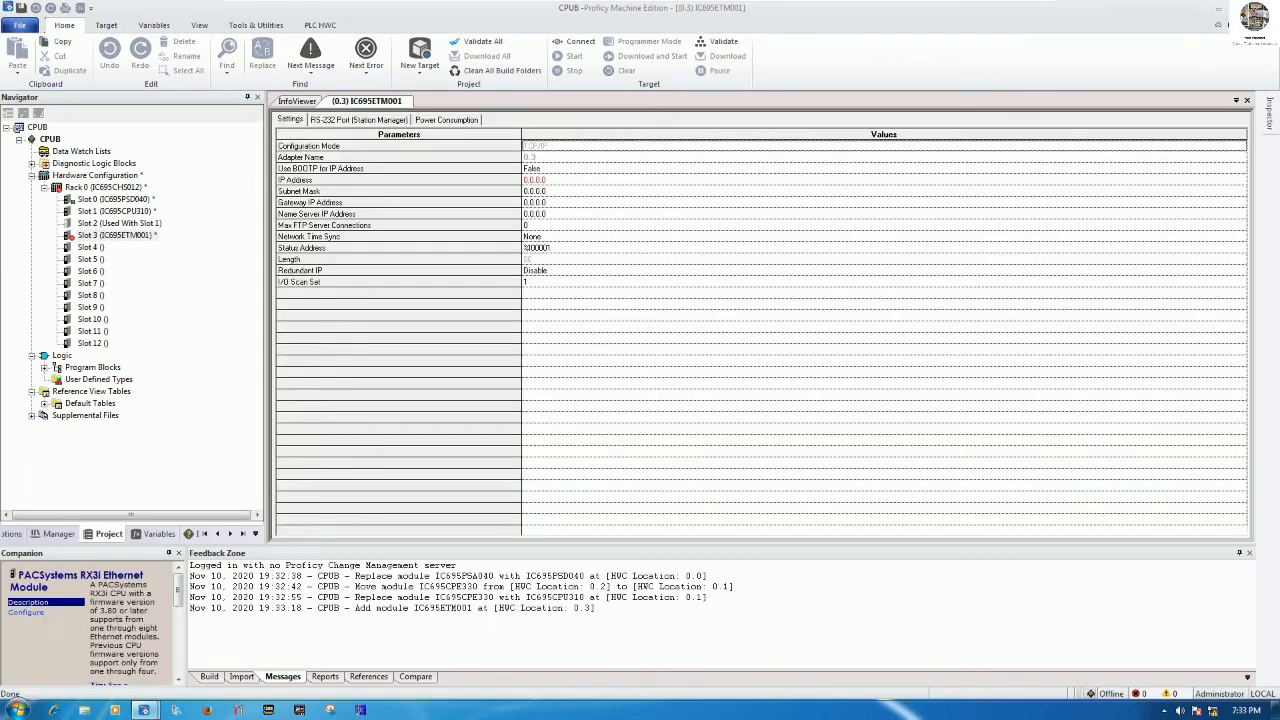
Set Variable Mode to True in the properties of the slot 3 IC695ETM001 module
click(145, 237)
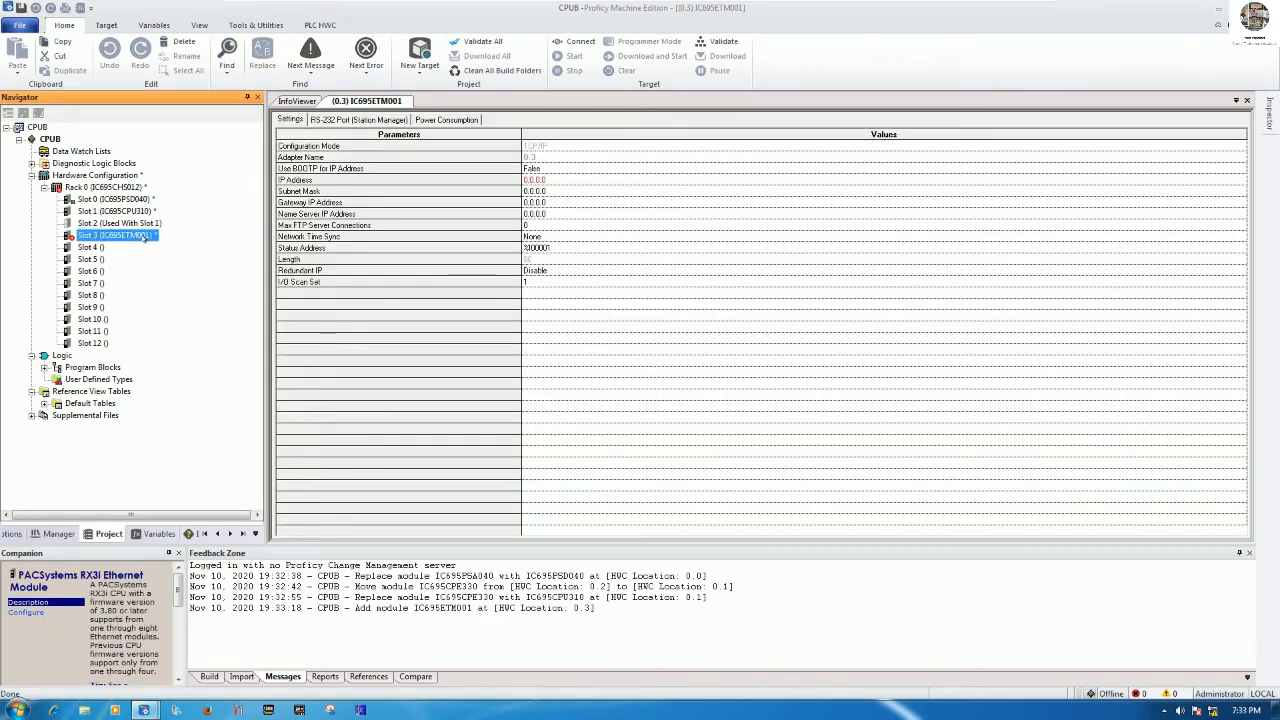
right_click(145, 236)
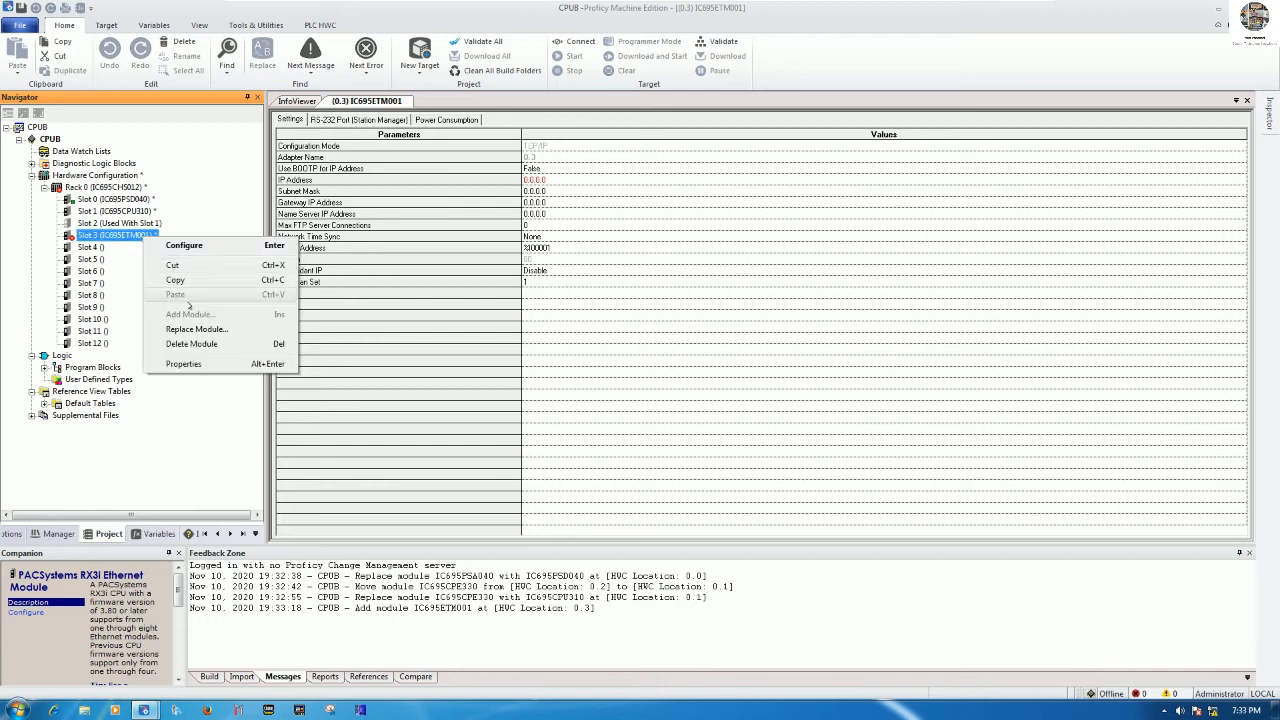
click(199, 364)
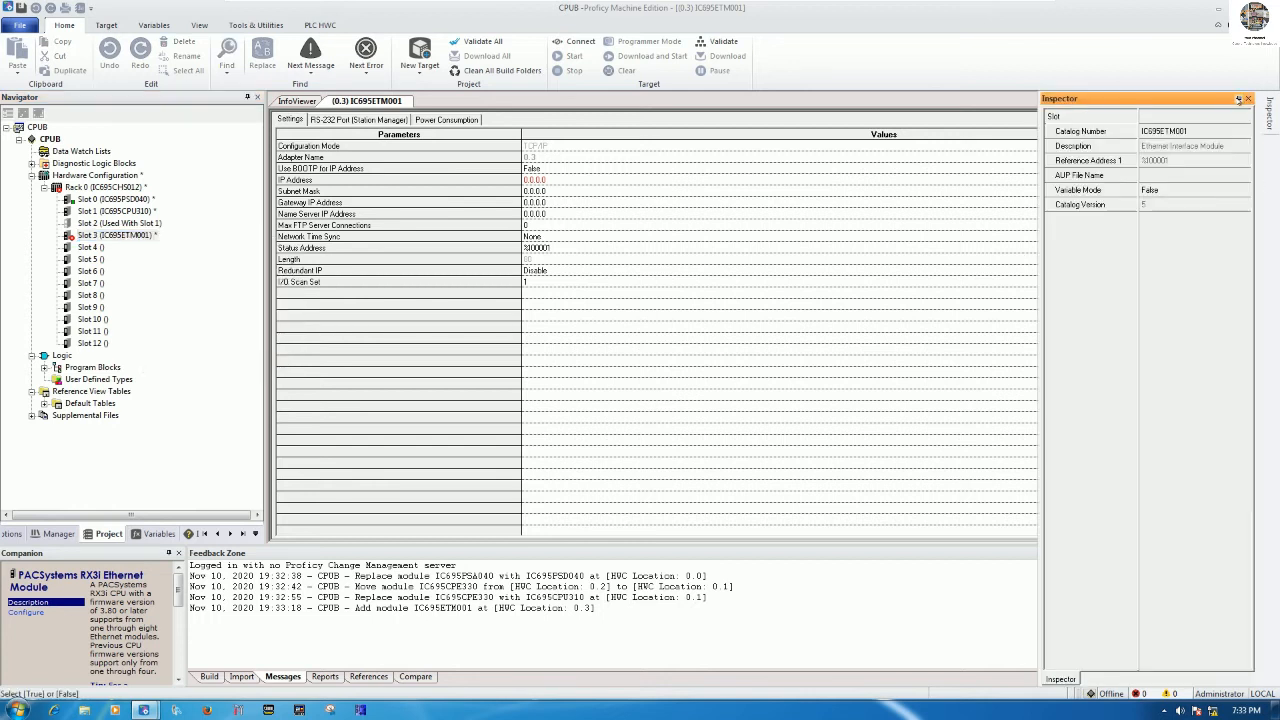
click(1210, 188)
click(1185, 198)
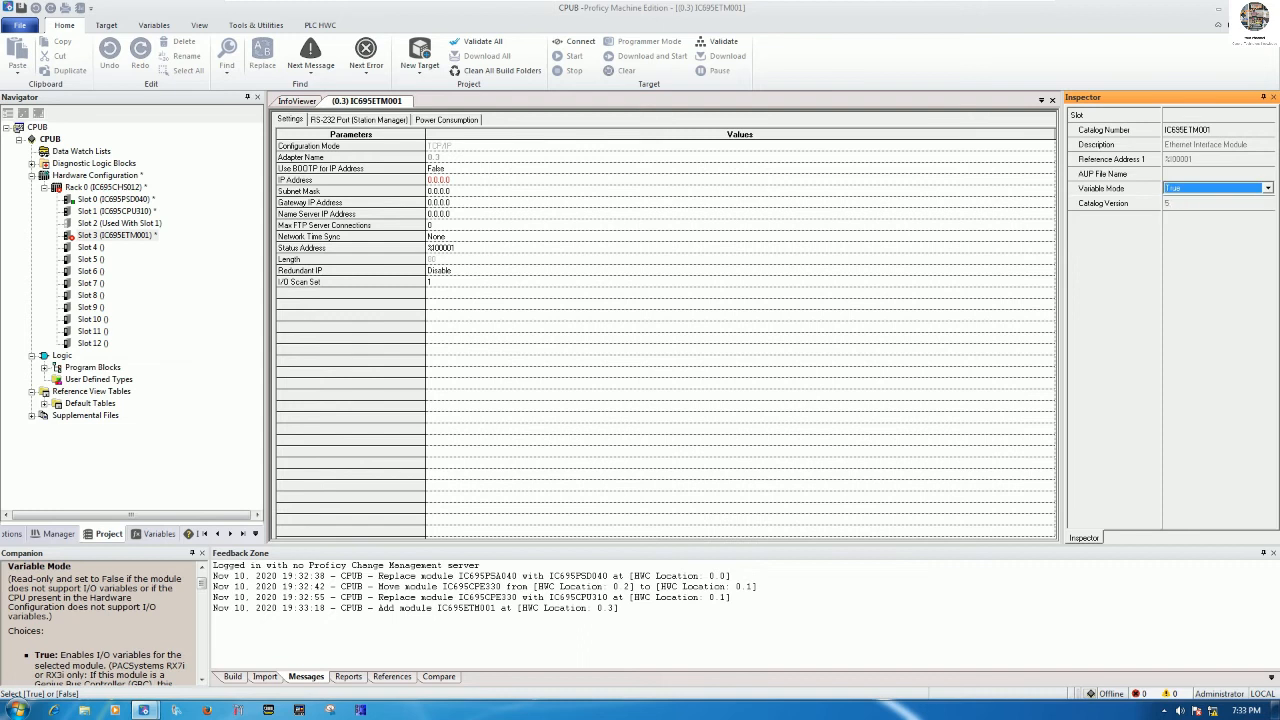
click(704, 401)
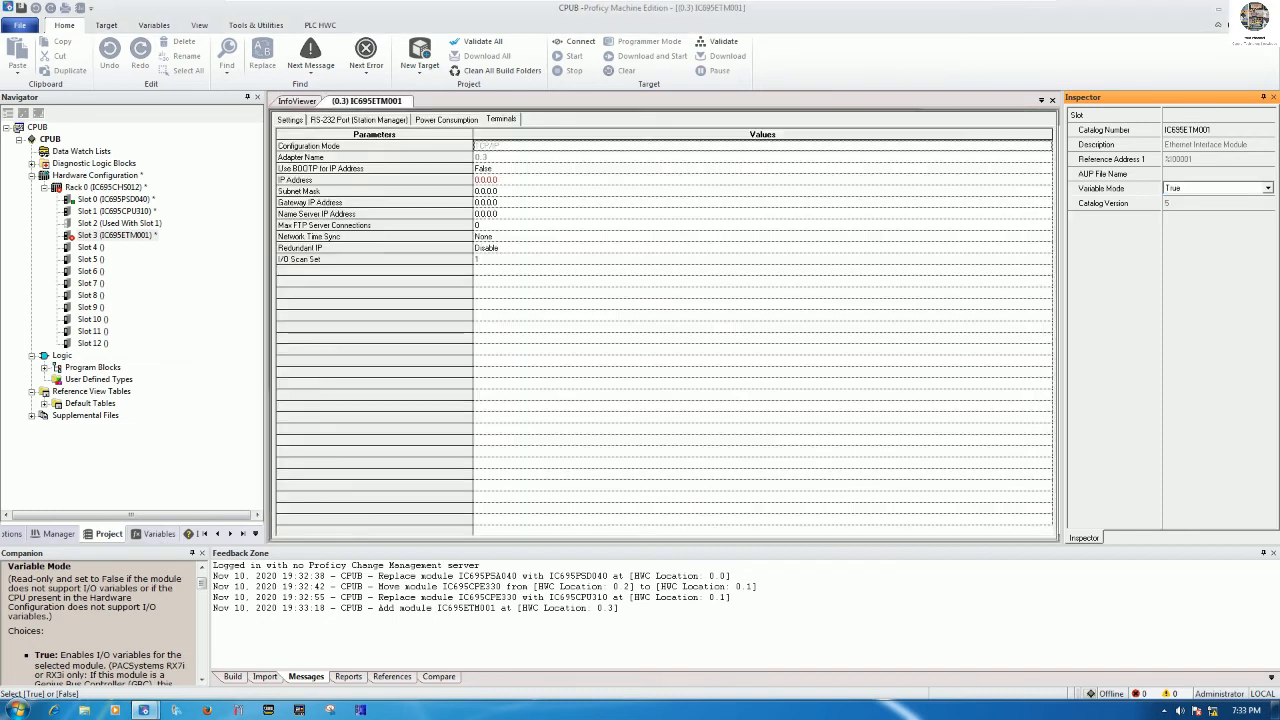
Map the variable CPUB_ETM to status address terminal I1 of the Ethernet module and set its Array Dimension 1 to 80
click(340, 159)
right_click(342, 161)
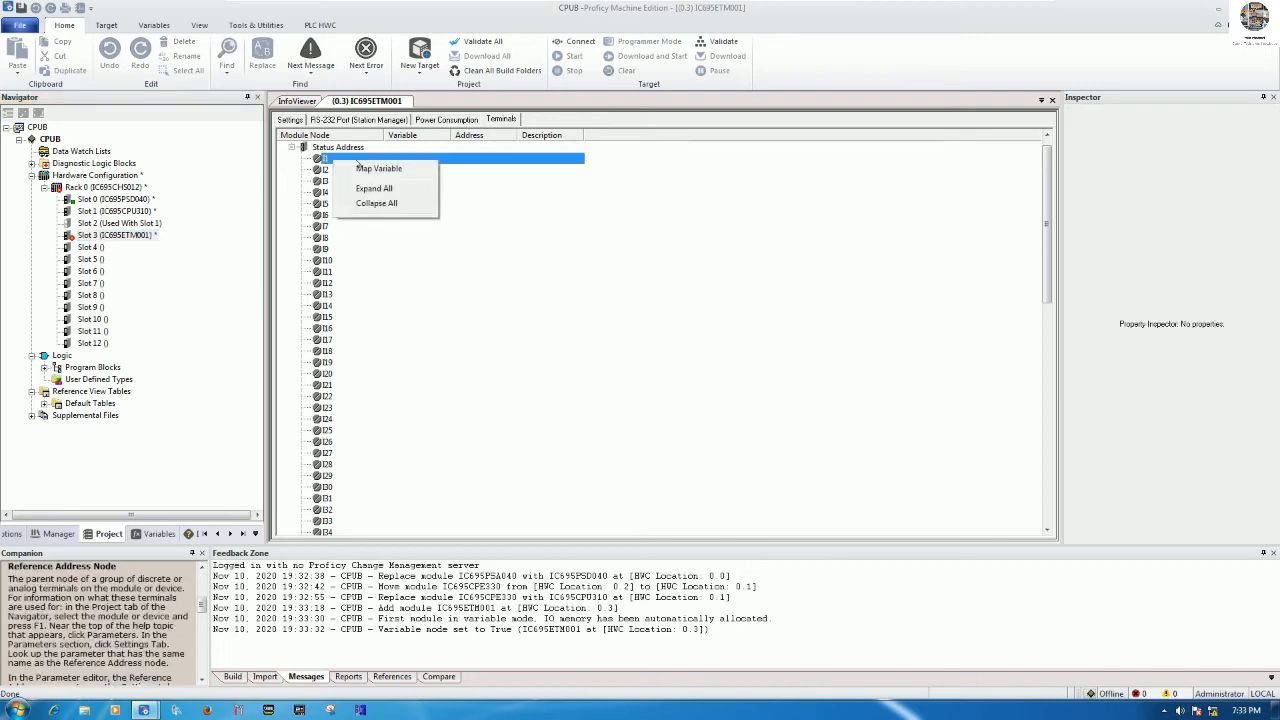
click(380, 167)
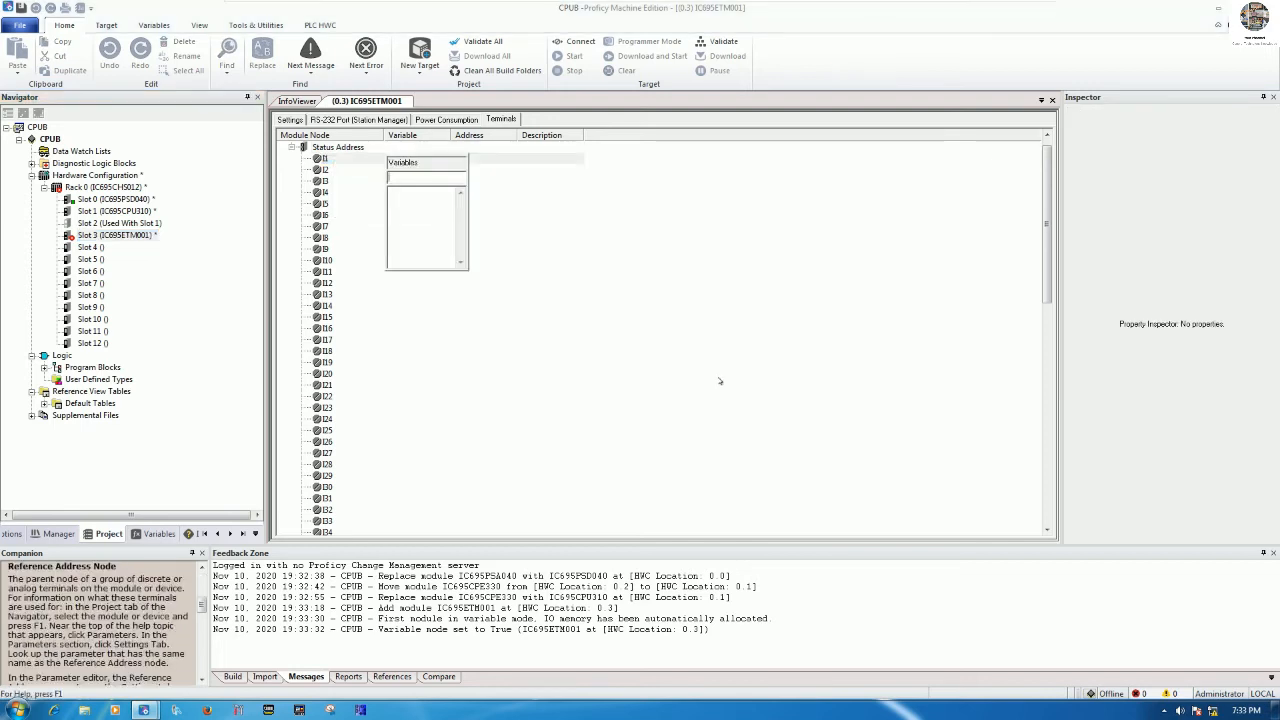
text(ETM)
key(Return)
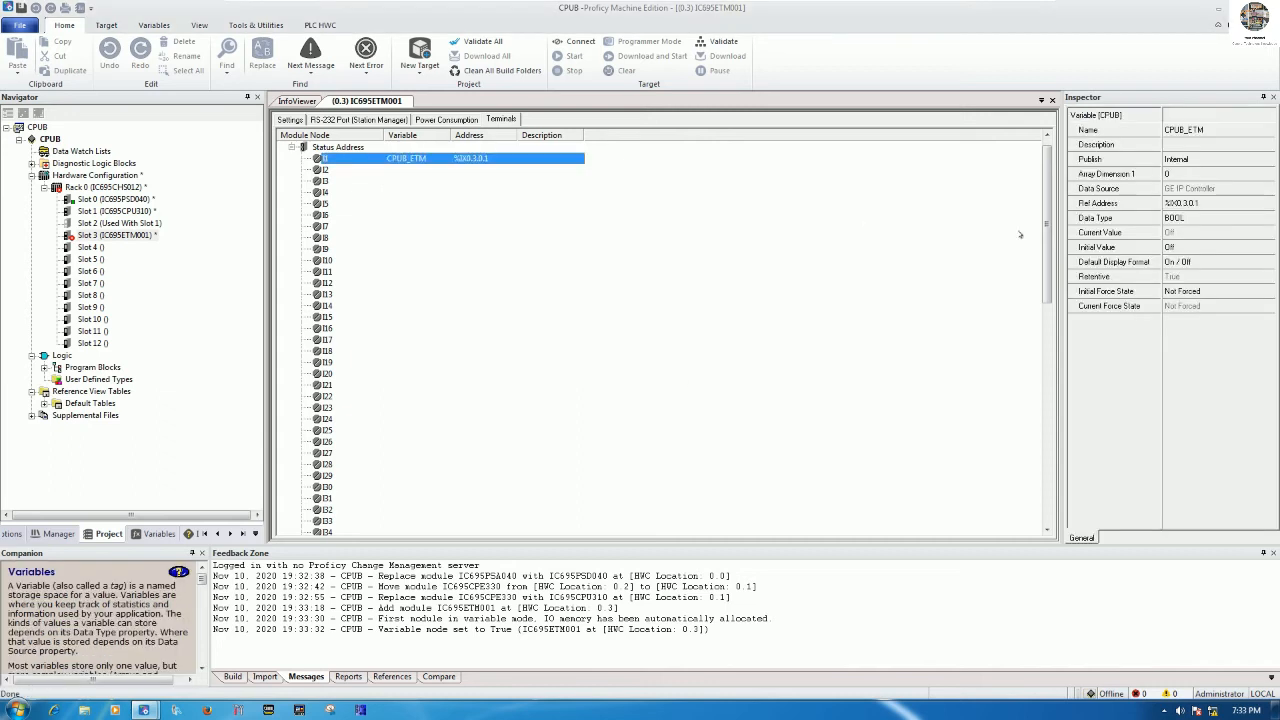
click(1186, 174)
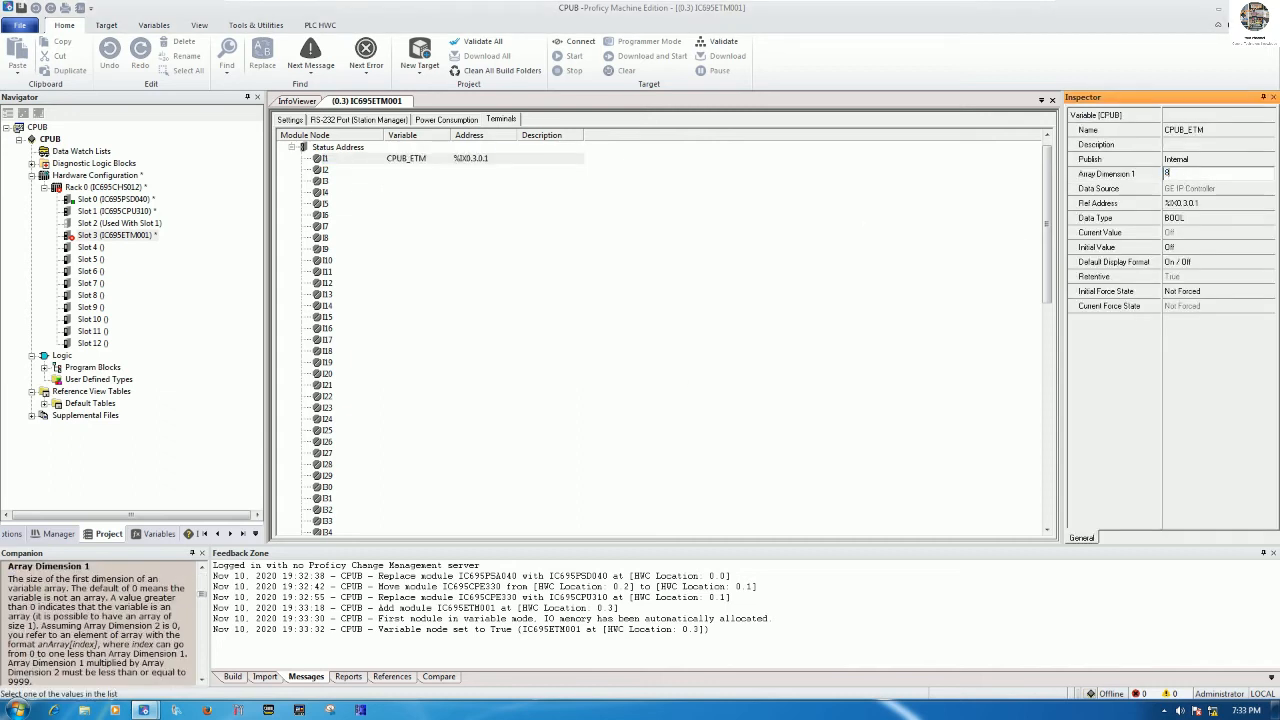
key(Return)
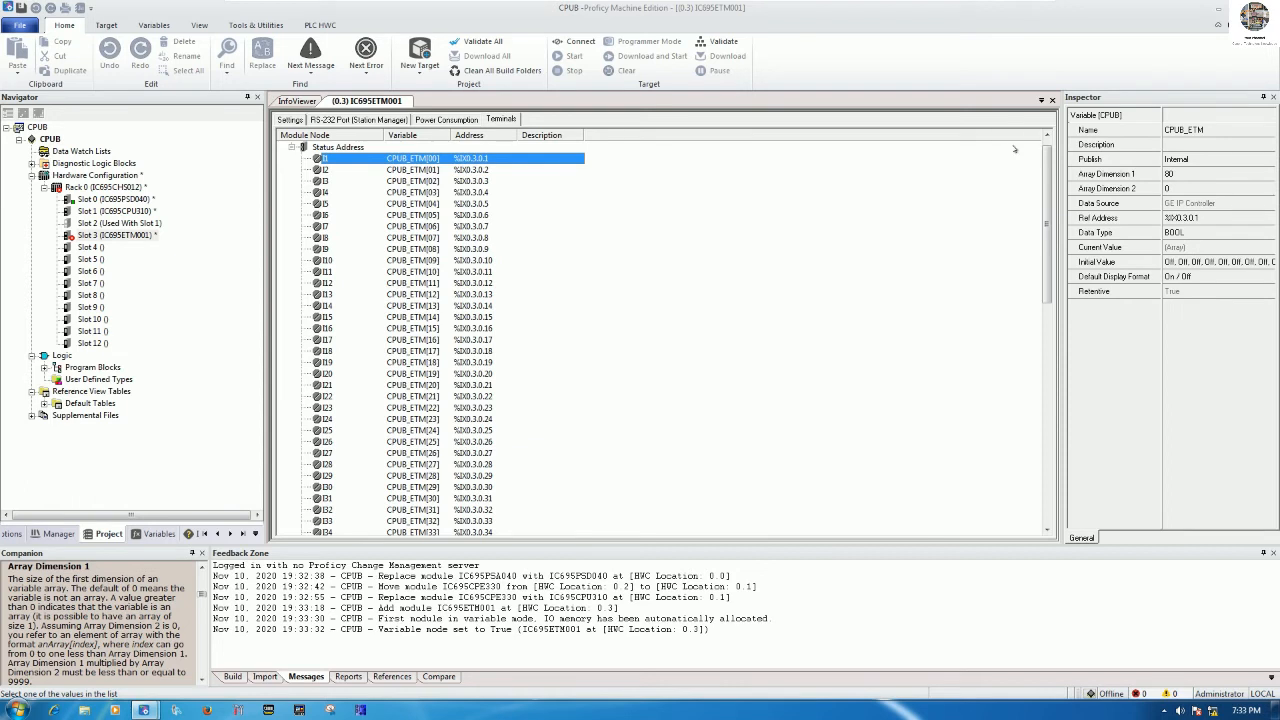
Set the Ethernet module's IP Address to 192.168.0.101 and Subnet Mask to 255.255.255.0, then close its configuration
click(294, 120)
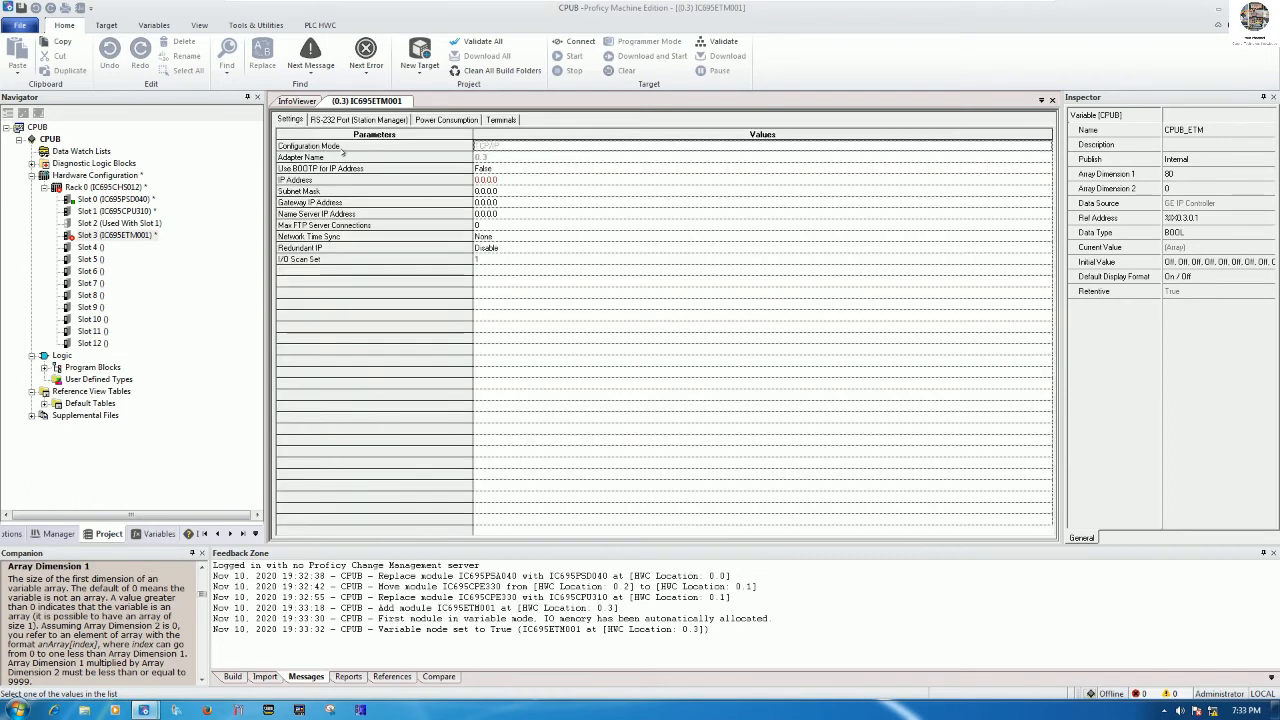
click(514, 180)
text(192.1)
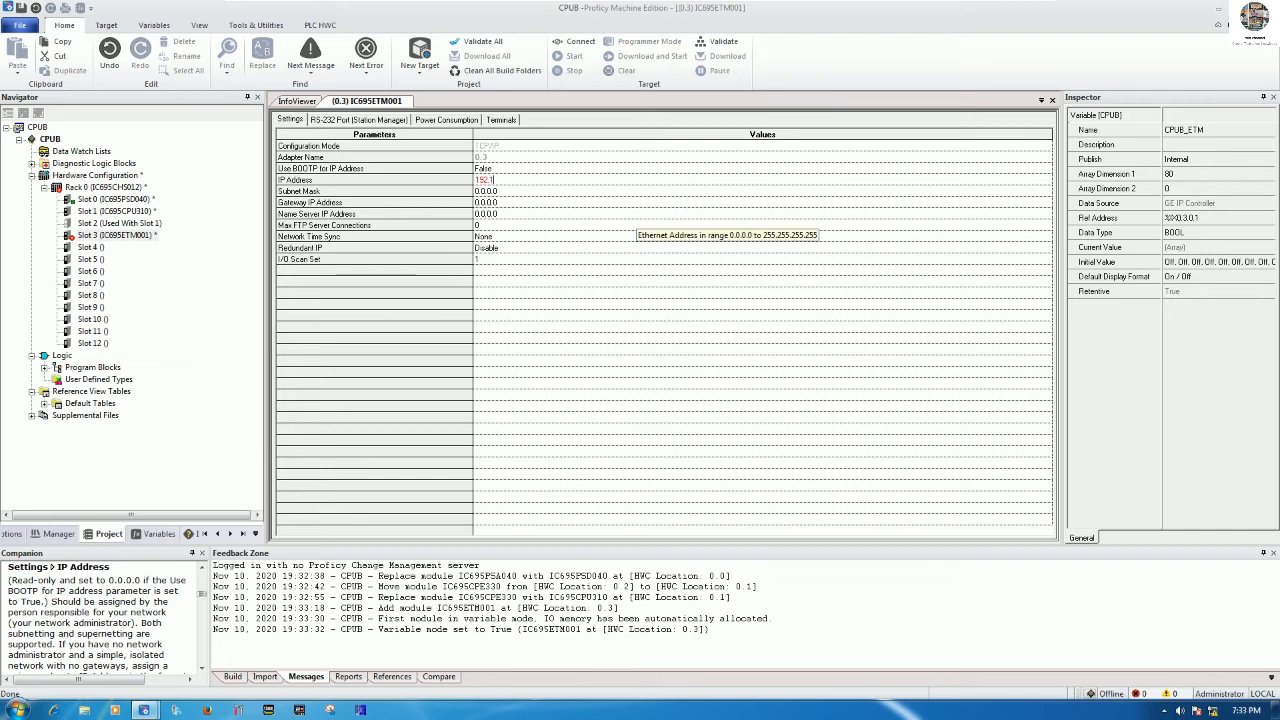
text(68.0.101)
key(Return)
click(526, 191)
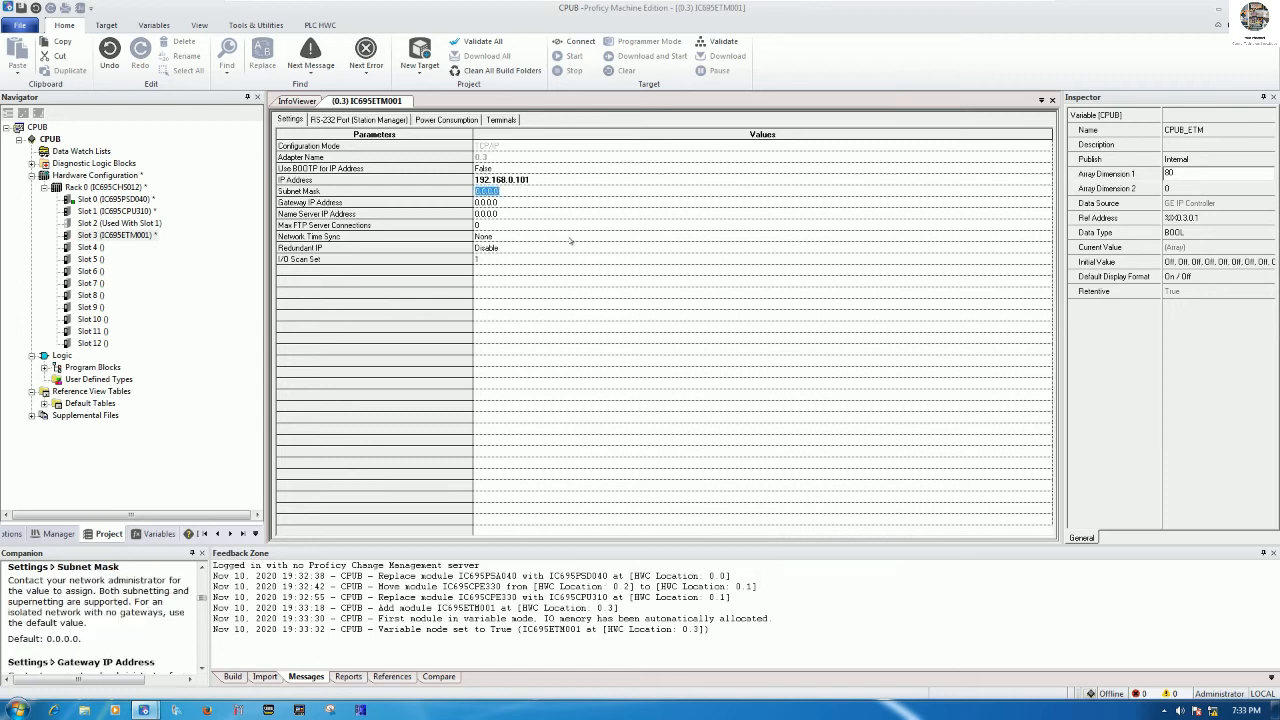
text(2)
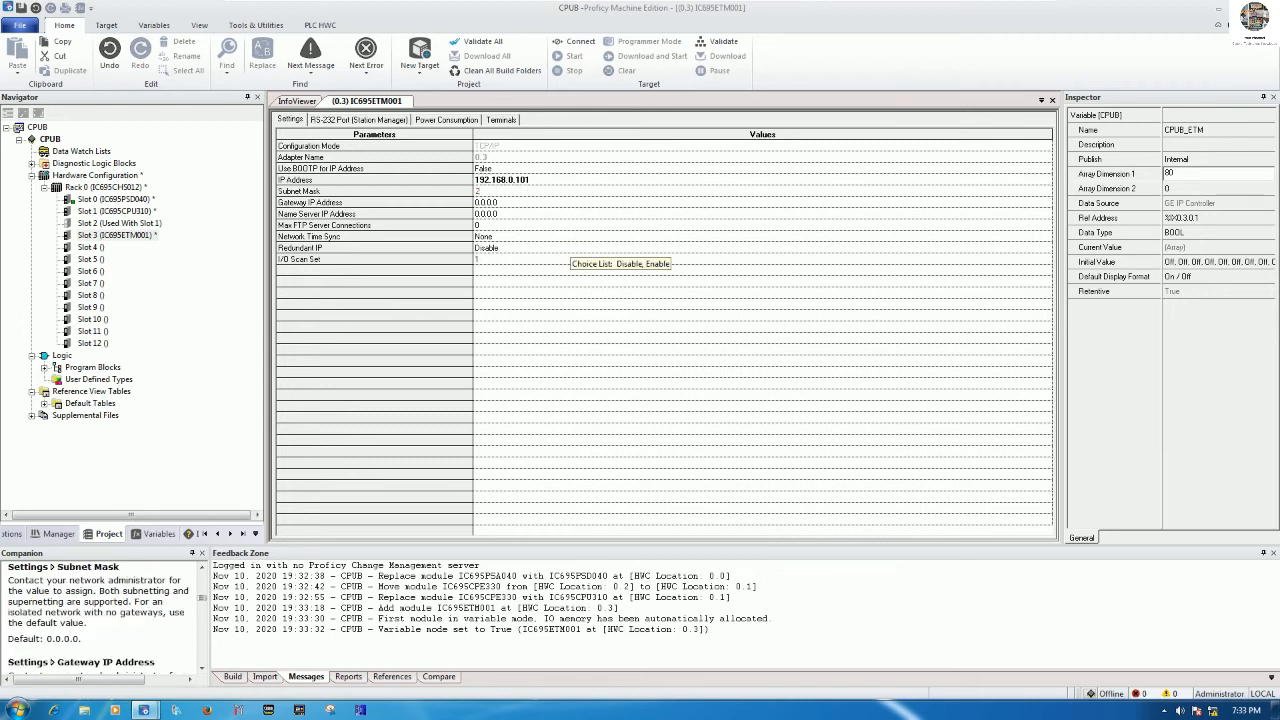
text(55.255.255.0)
key(Return)
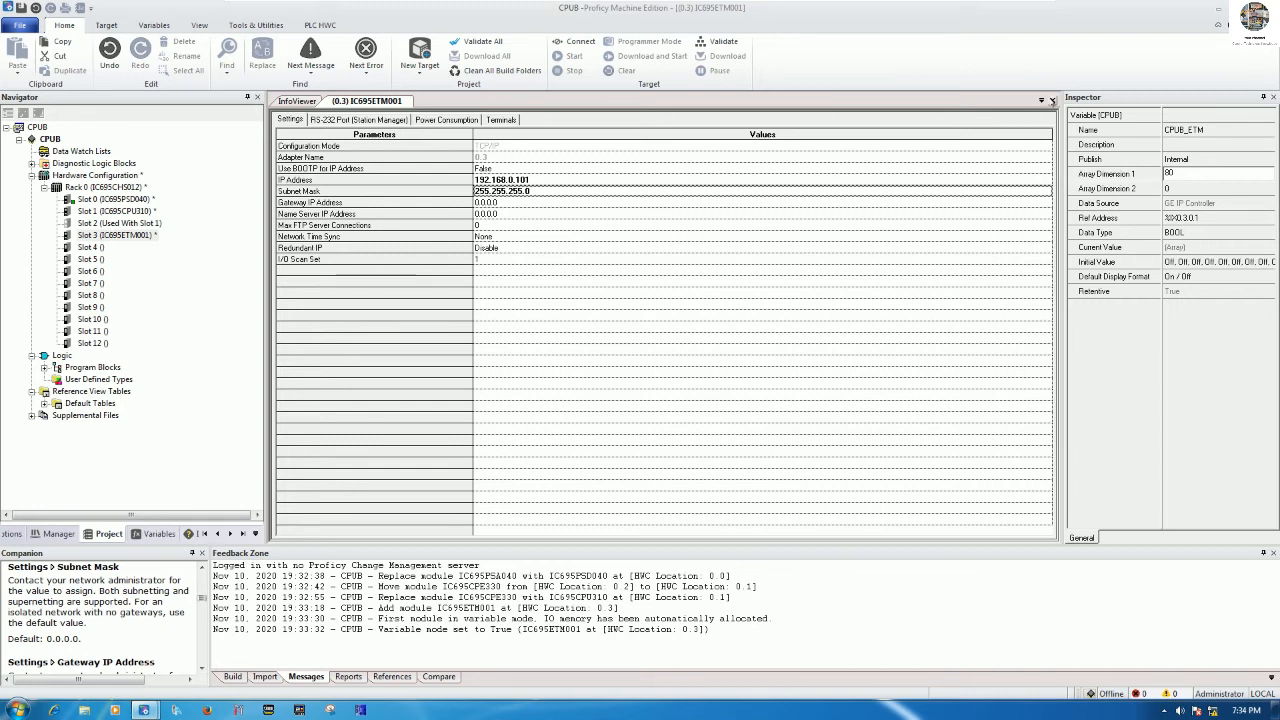
click(1052, 101)
Set the CPUB target's Physical Port to ETHERNET and its IP Address to 192.168.0.101
click(50, 138)
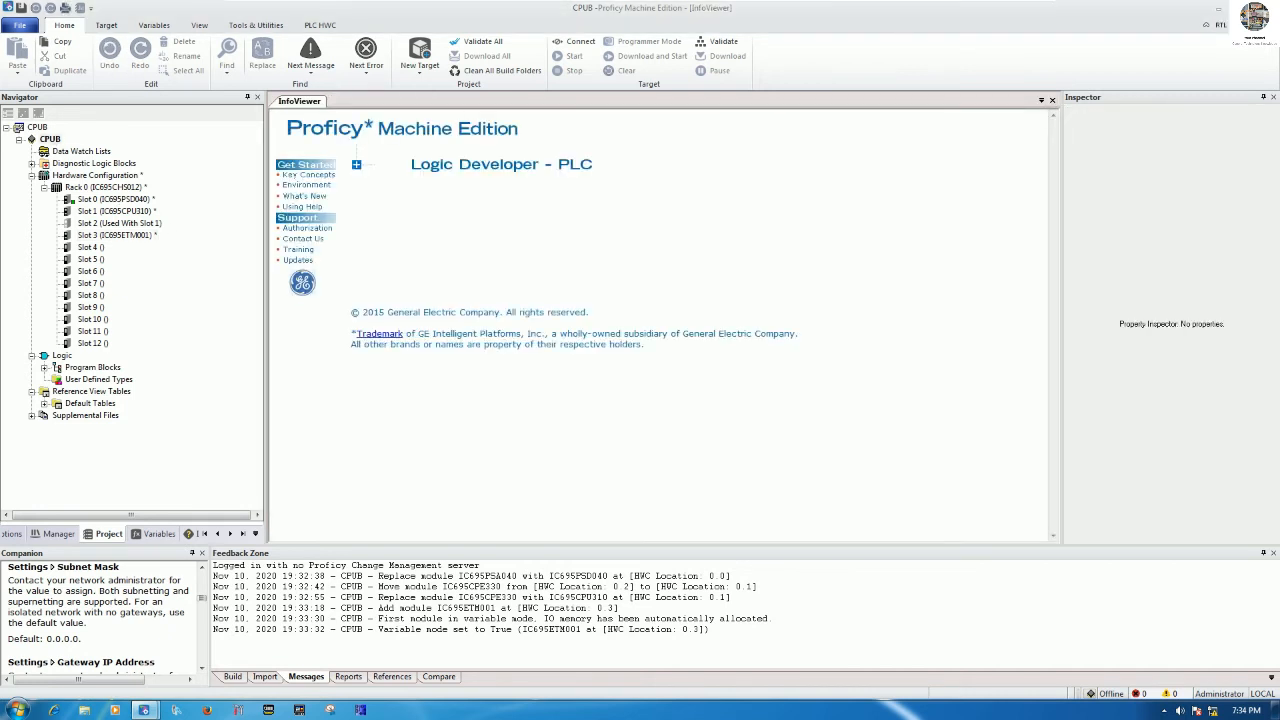
click(1197, 368)
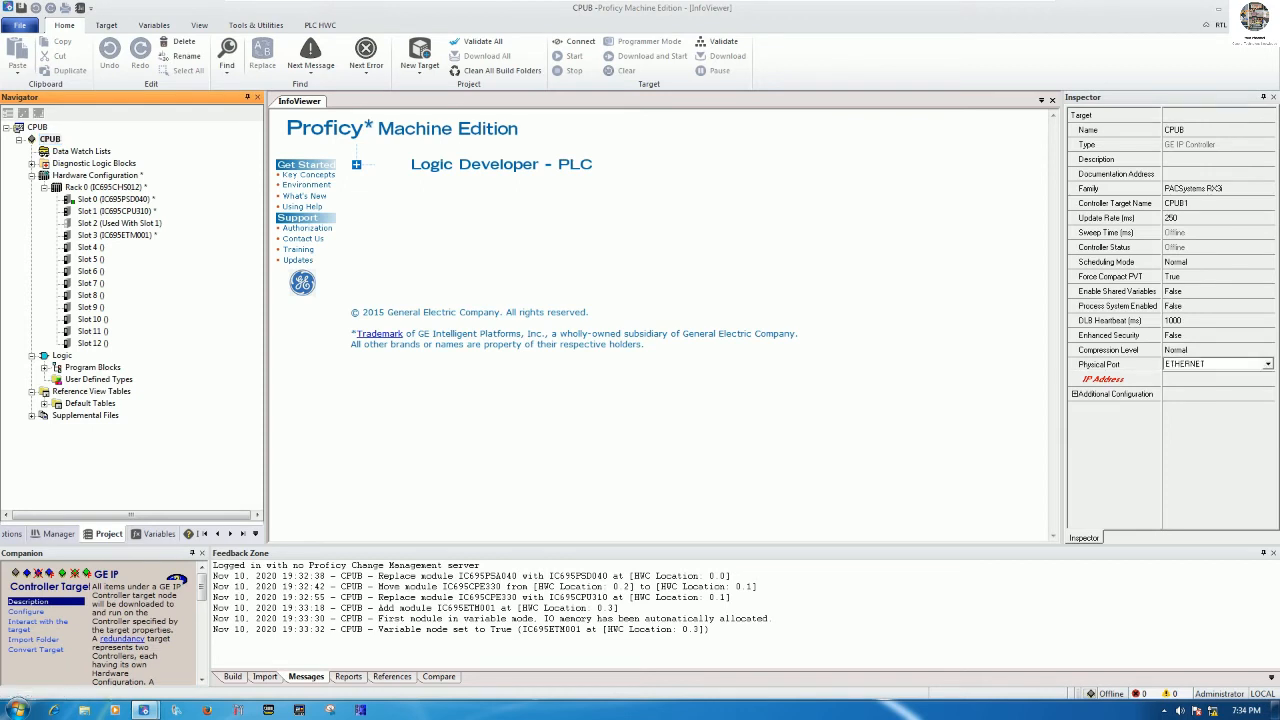
click(1200, 365)
click(1185, 410)
click(1187, 378)
text(2.168)
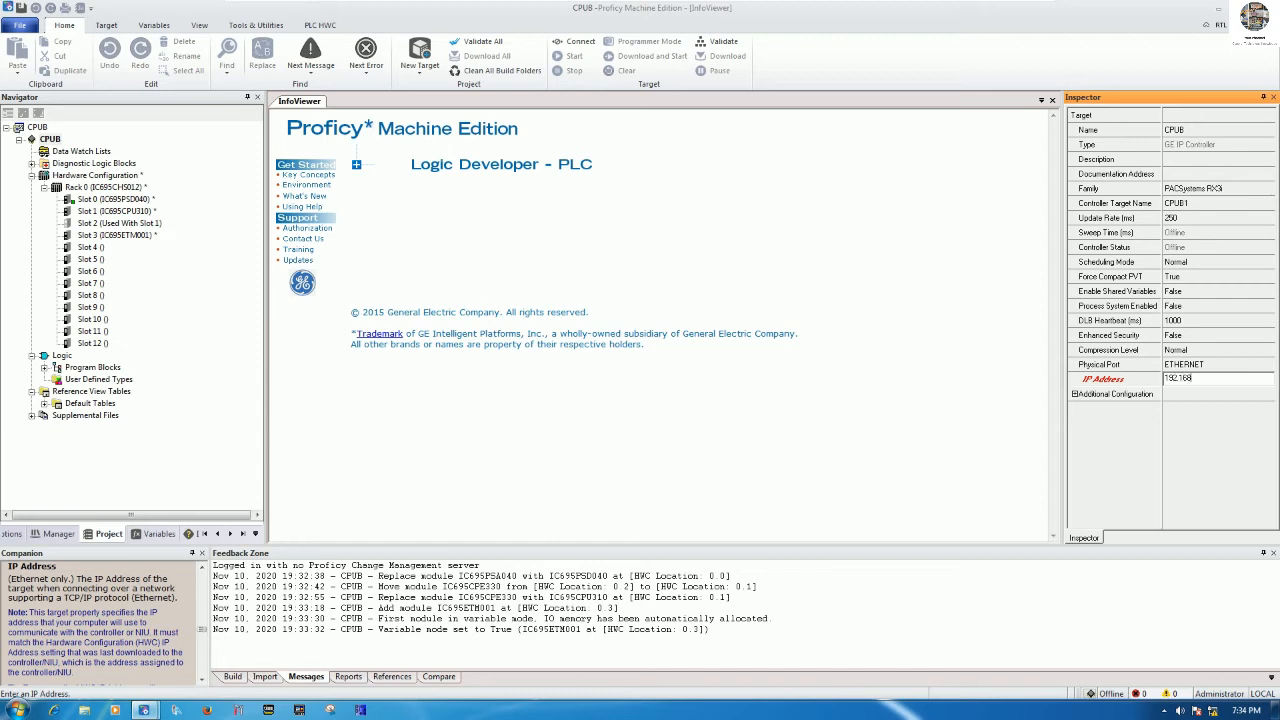
text(.0.101)
key(Return)
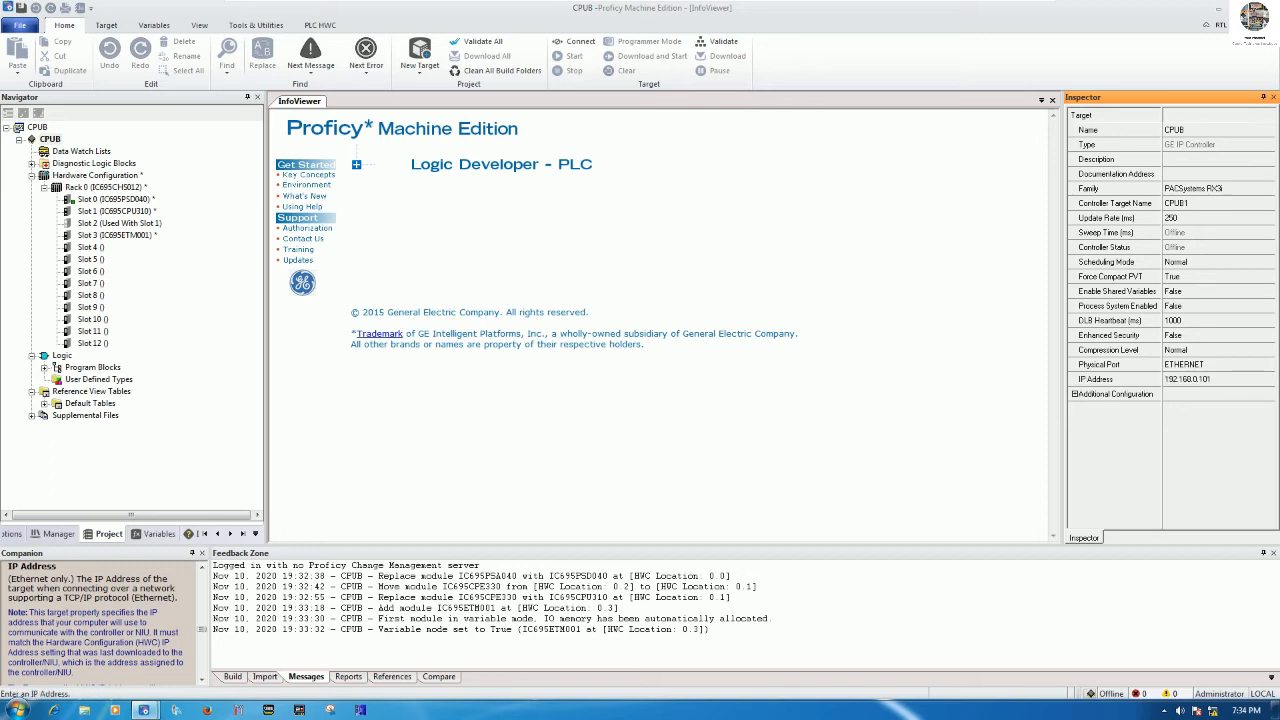
click(50, 139)
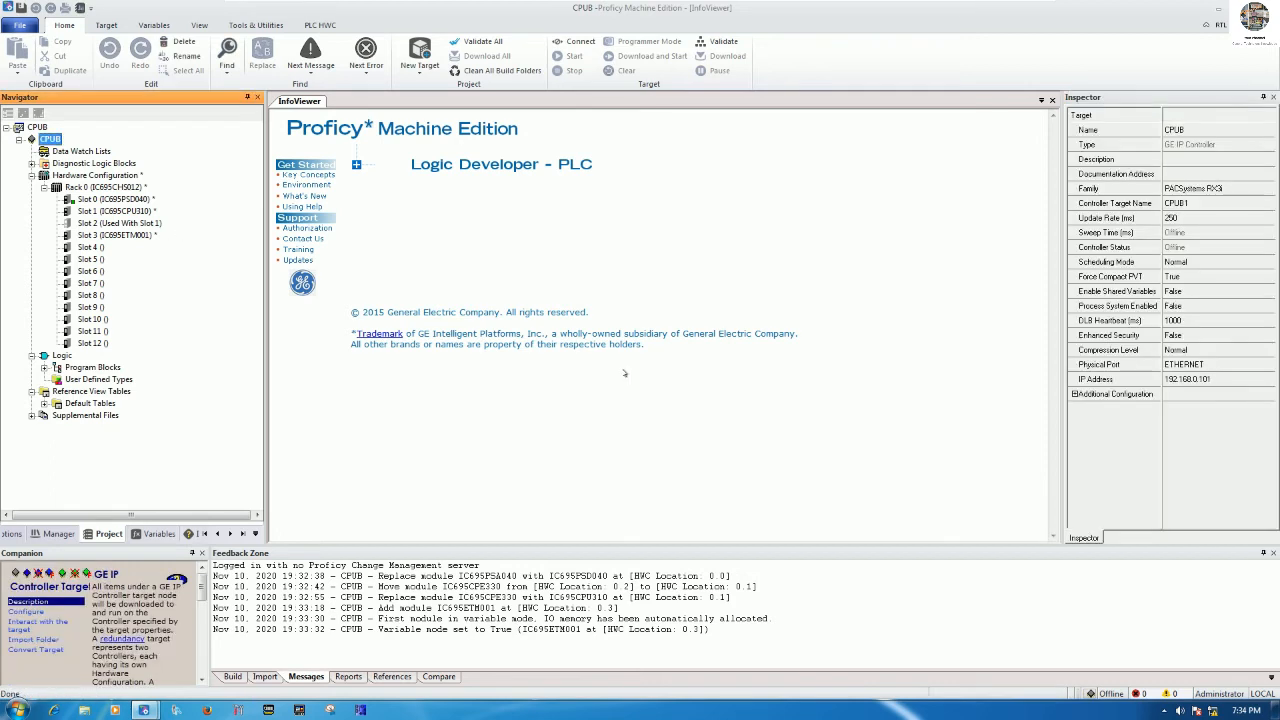
Switch to a Windows command prompt, ping 192.168.0.101 and minimize the window
key(super+r)
text(CMD)
key(Return)
text(ping 192.1)
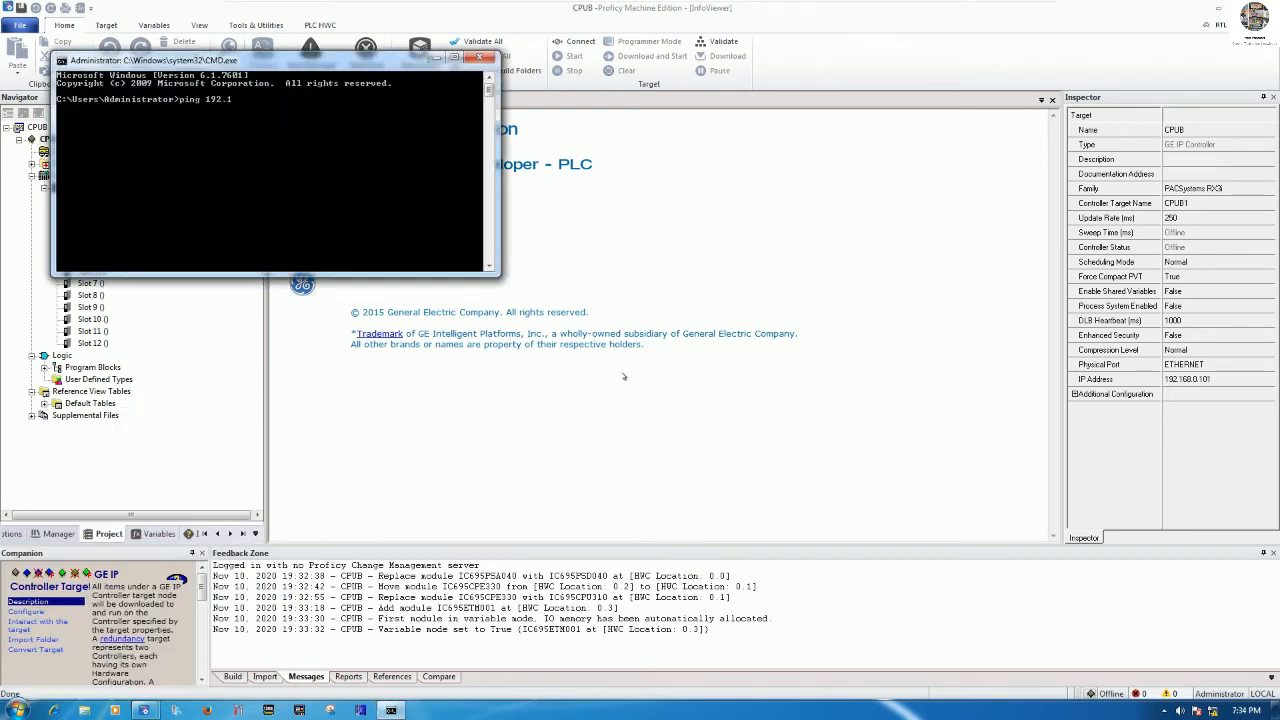
text(68.0.101)
key(Return)
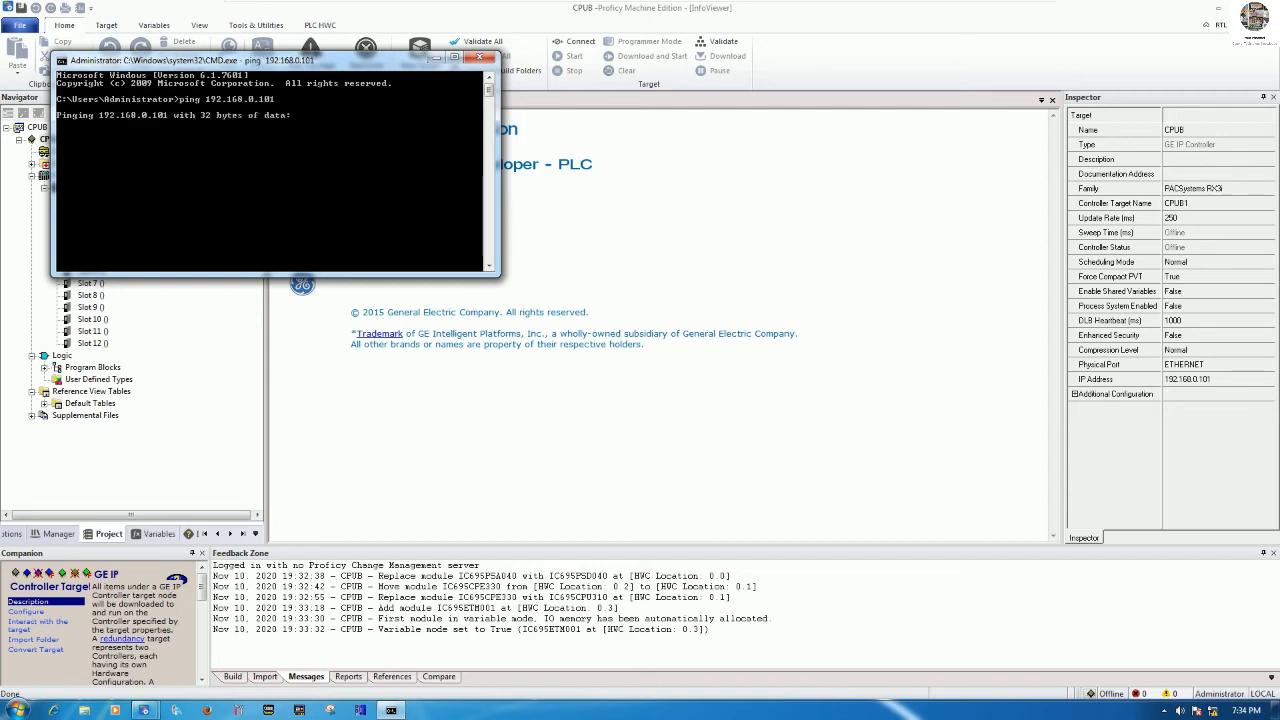
drag(408, 60, 794, 205)
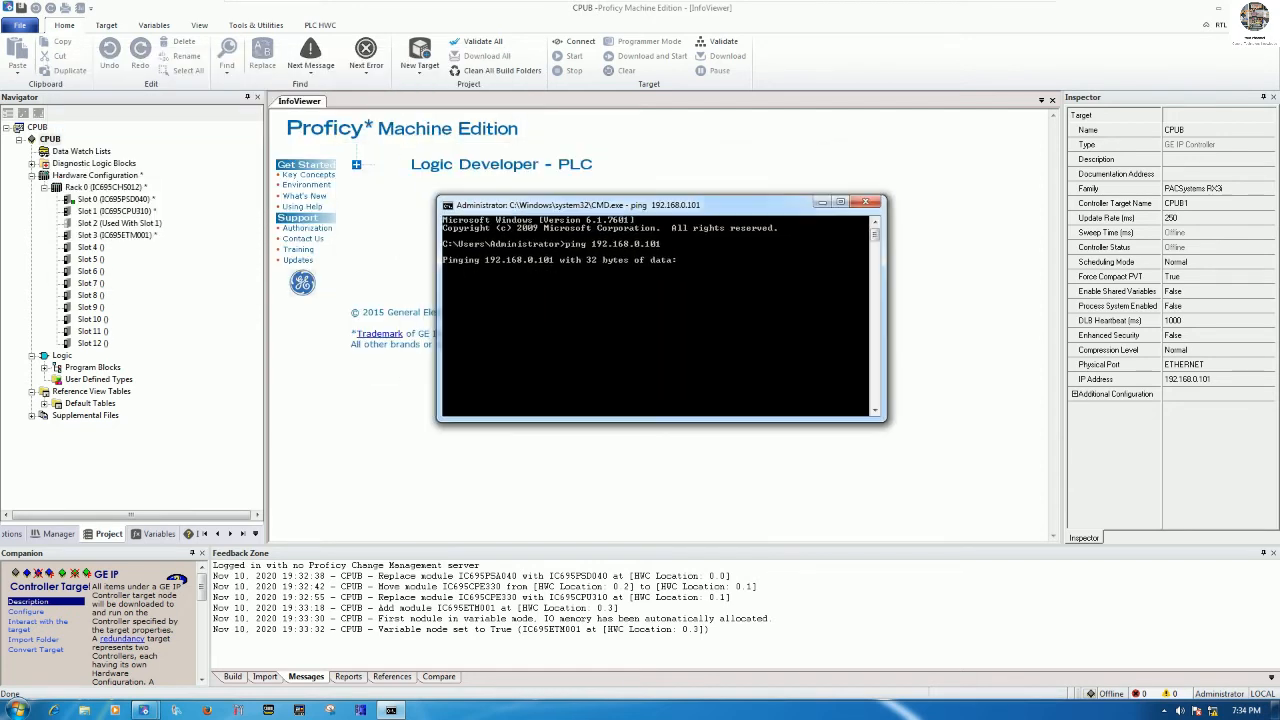
click(822, 202)
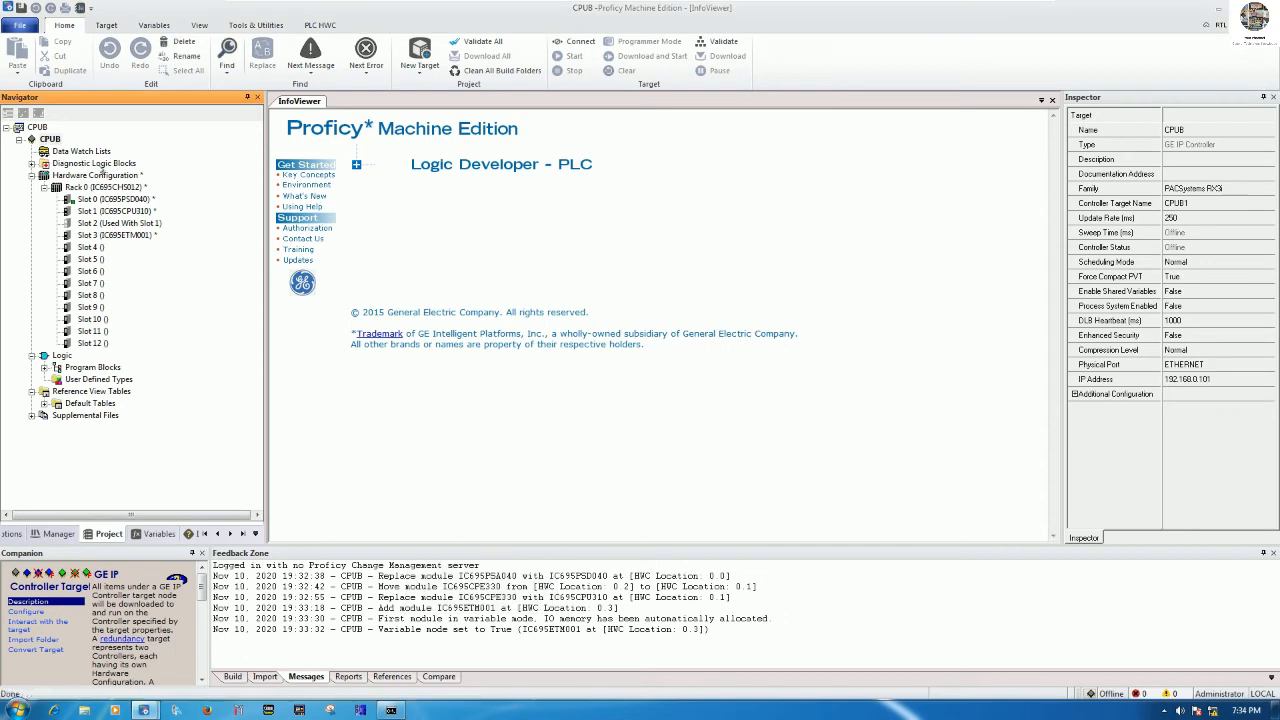
Assign the temporary IP address 192.168.0.101 to the Ethernet module with MAC address 00 09 91 00 ec 29
right_click(62, 143)
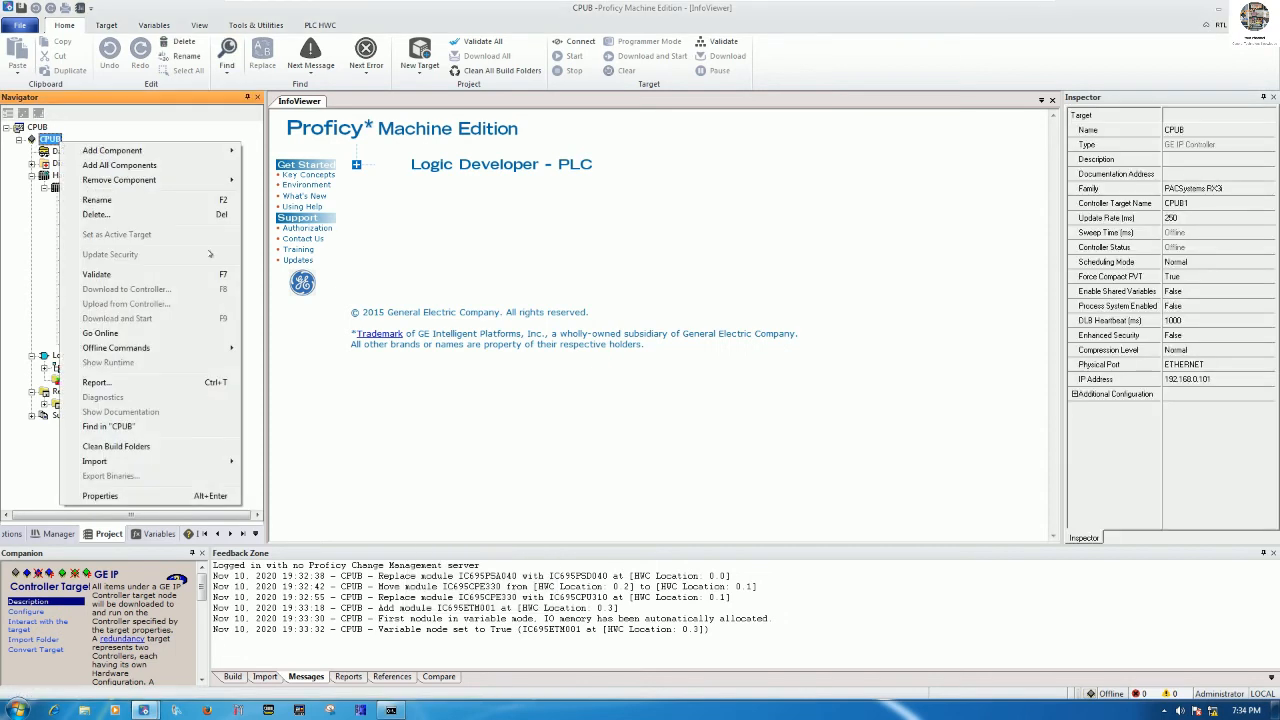
mouse_move(232, 348)
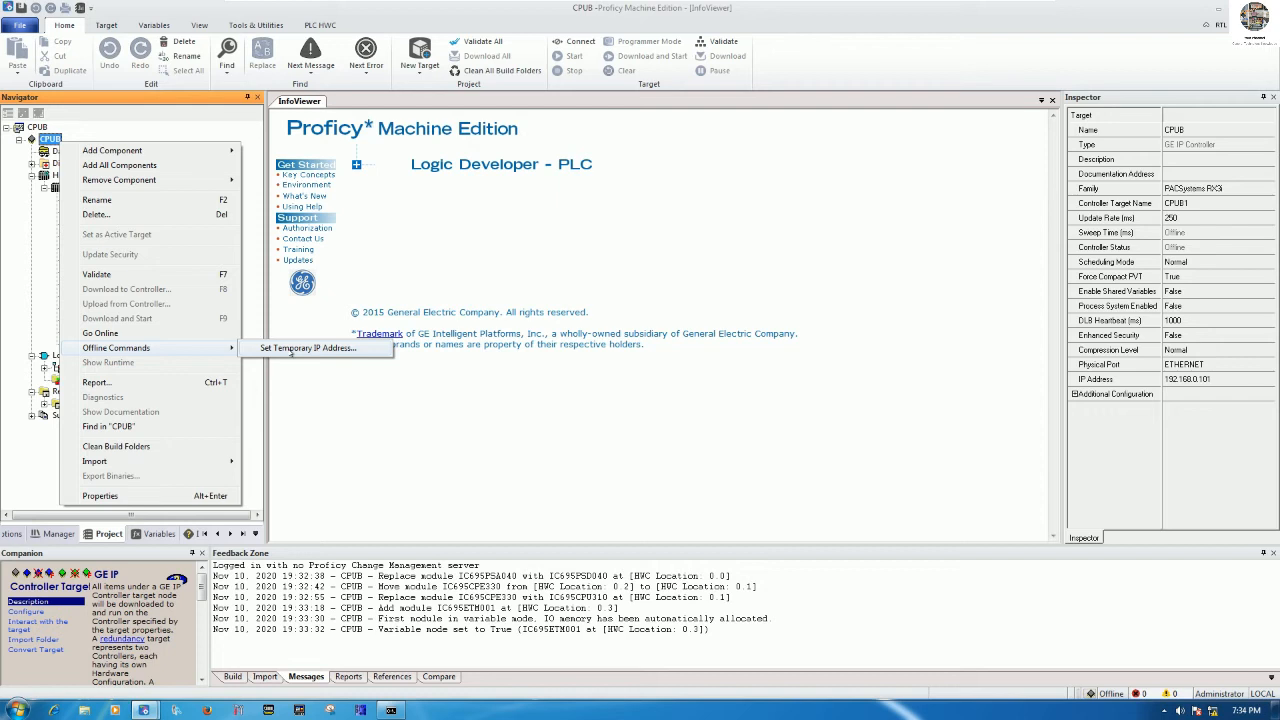
click(291, 348)
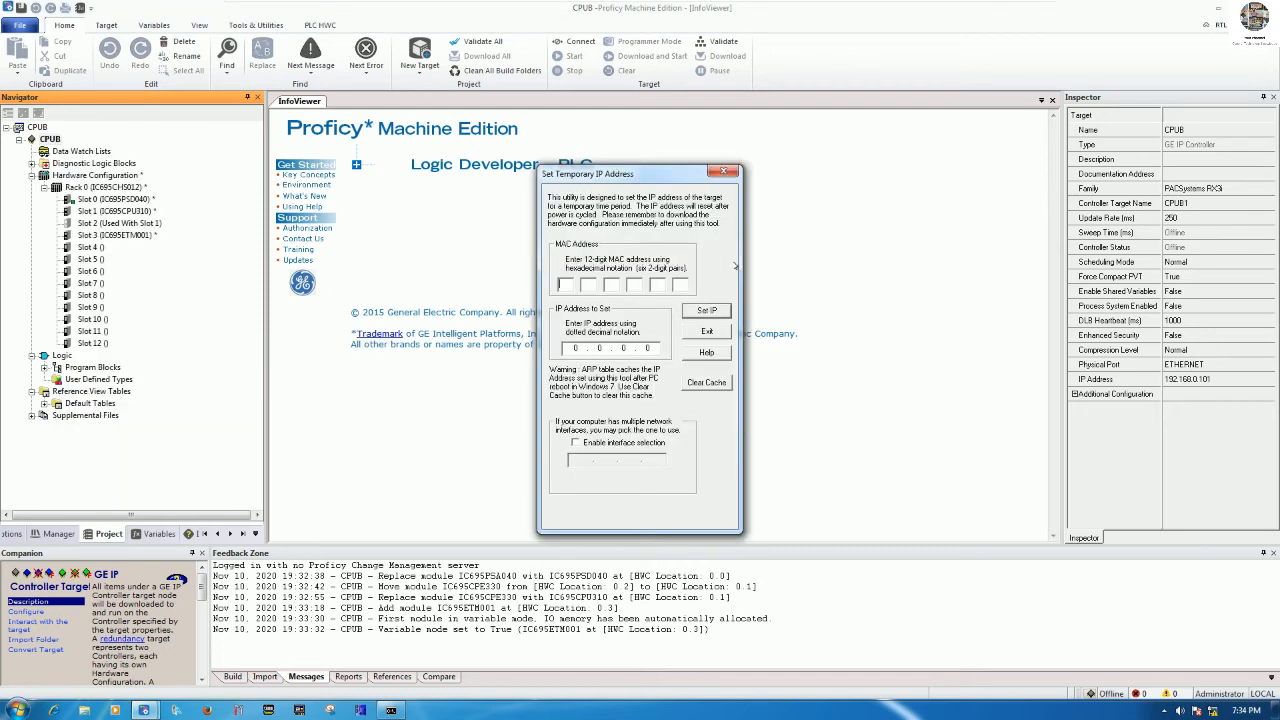
text(00 09 9)
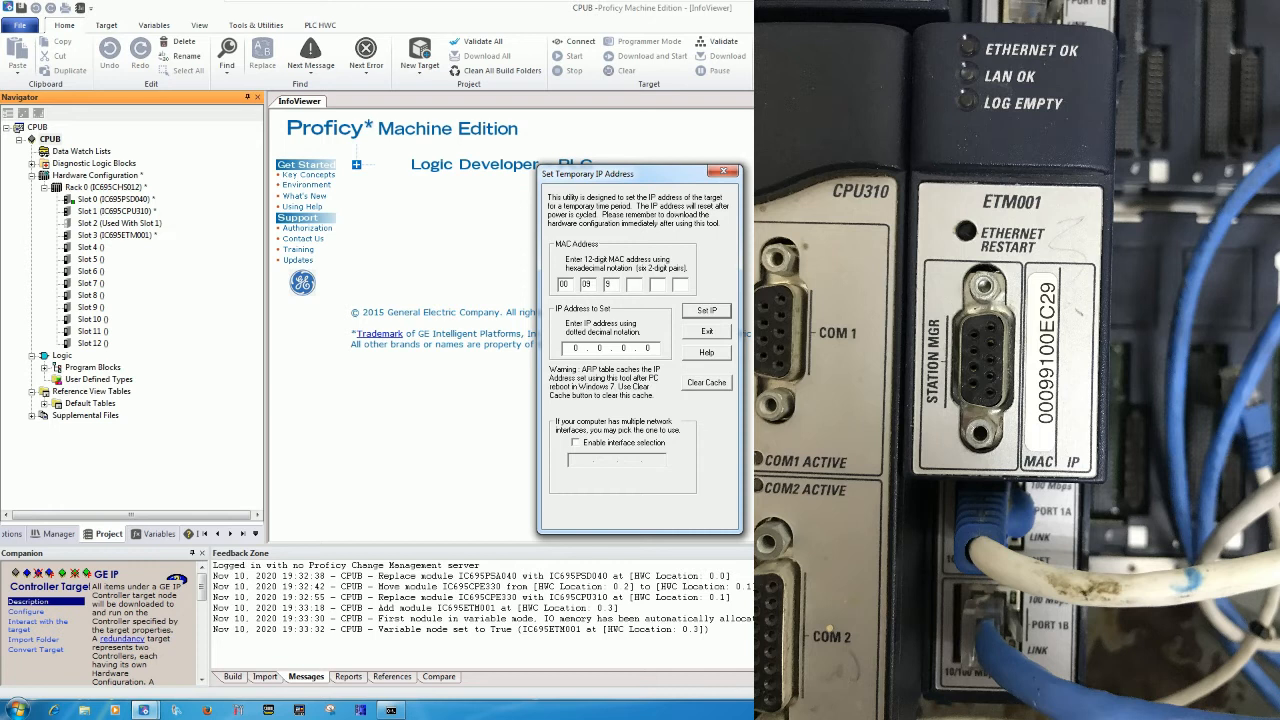
text(00 ec 29)
key(Tab)
text(192 . 168 . 0 . 101)
click(709, 312)
click(727, 398)
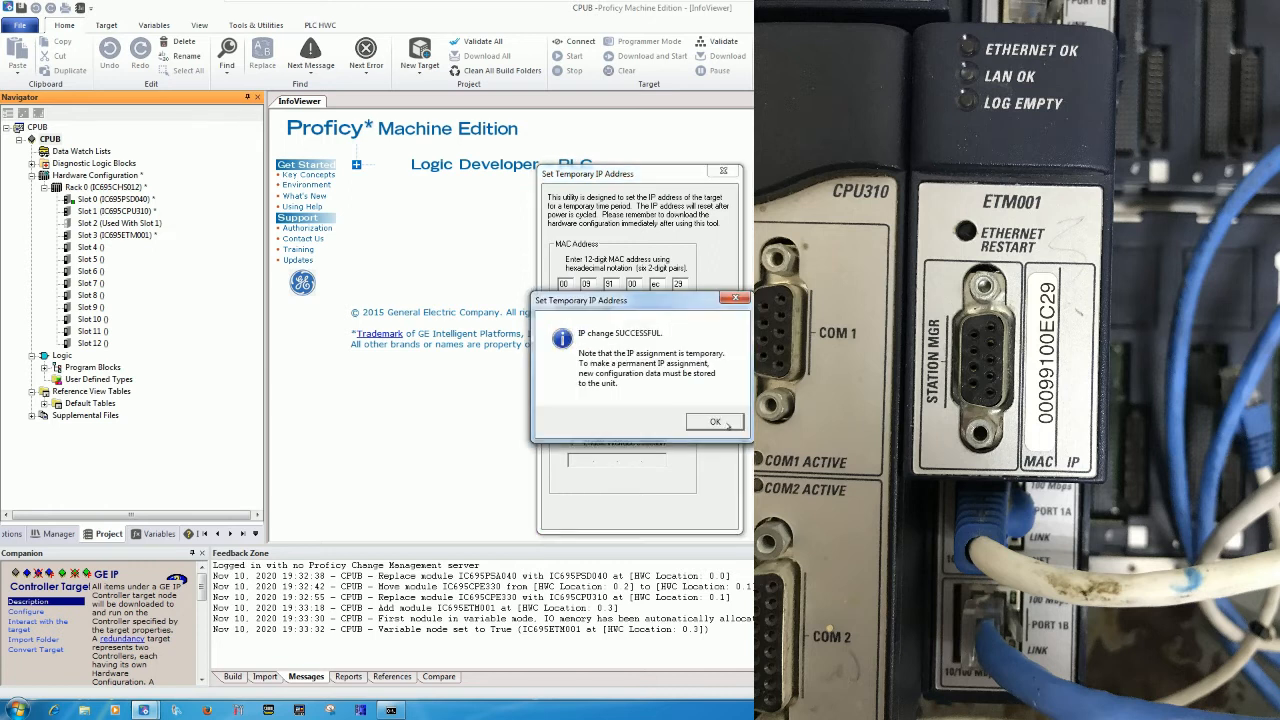
click(716, 422)
click(707, 332)
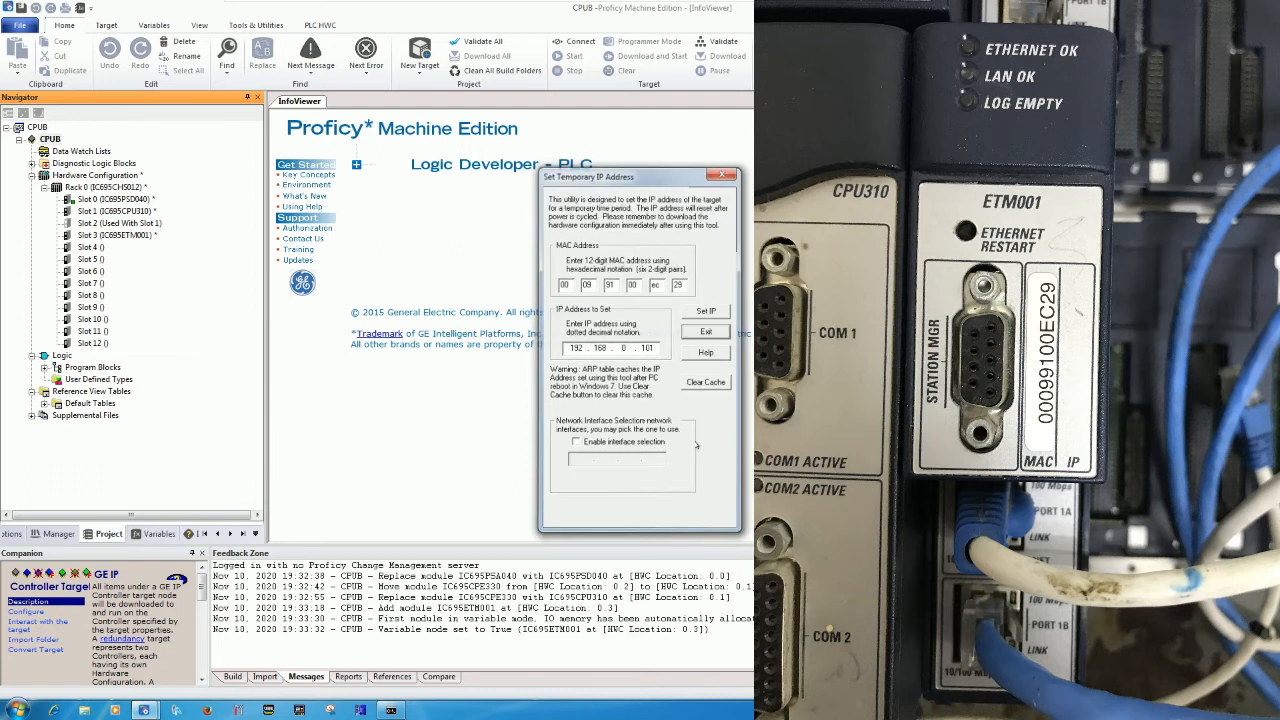
Return to the command prompt, repeat the ping to 192.168.0.101 and close the window
click(391, 710)
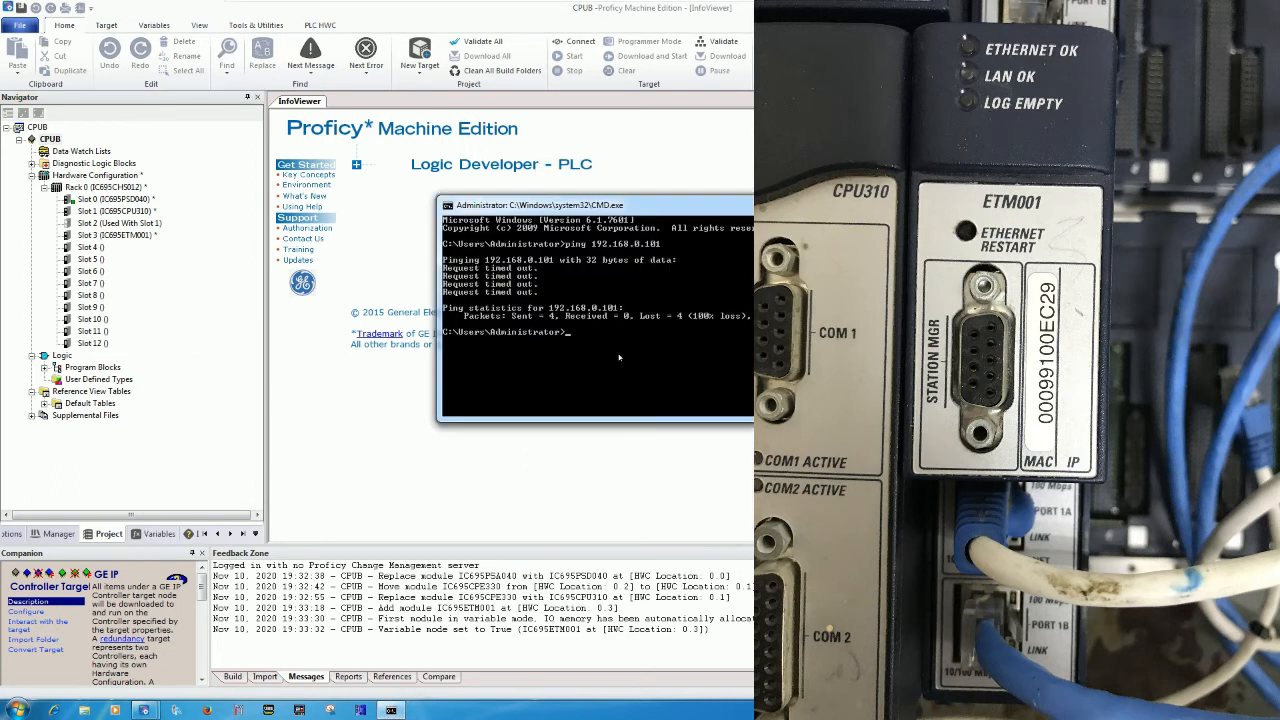
key(Up)
key(Return)
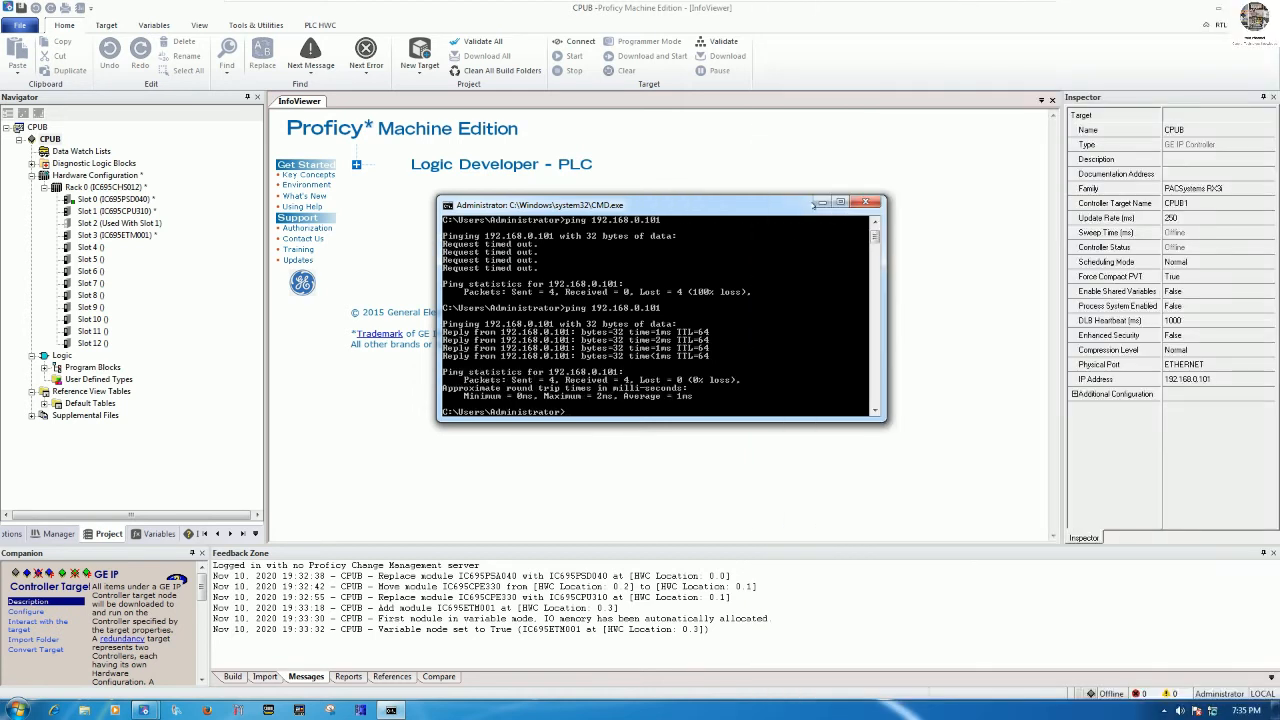
click(866, 202)
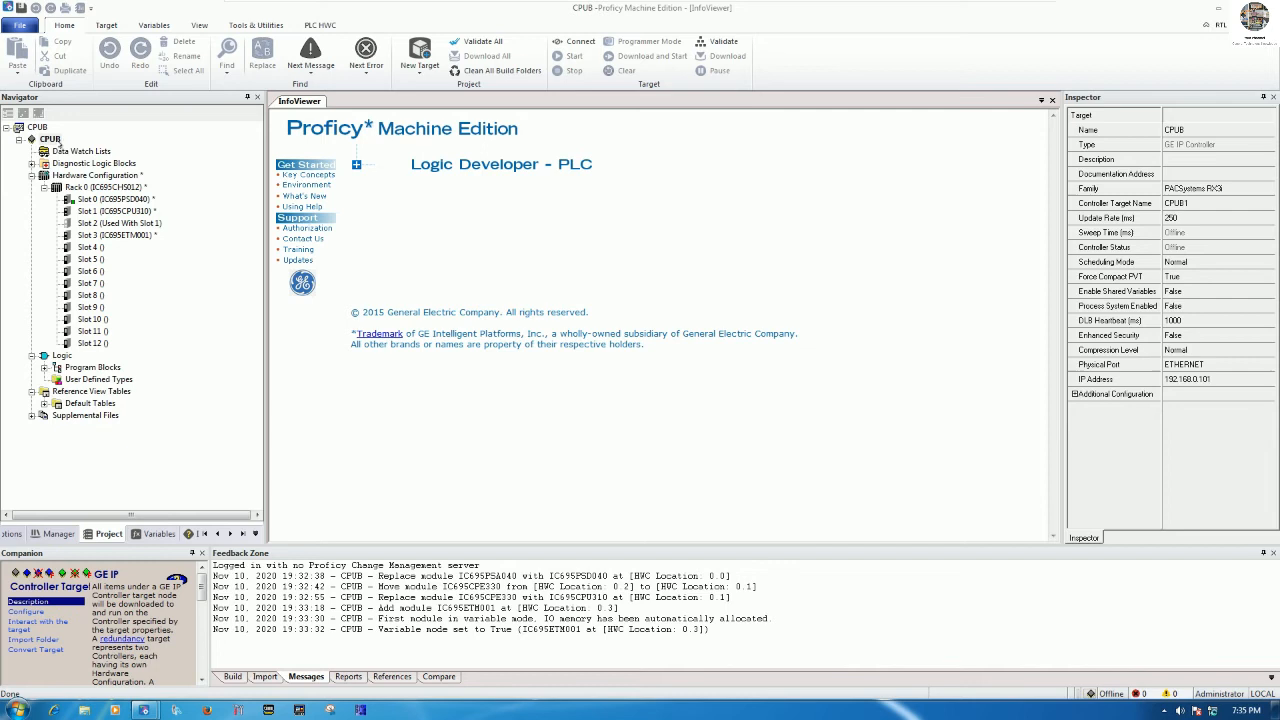
Connect to the CPUB controller, switch to programmer mode and download the hardware configuration, logic and supplemental files
click(55, 141)
click(564, 43)
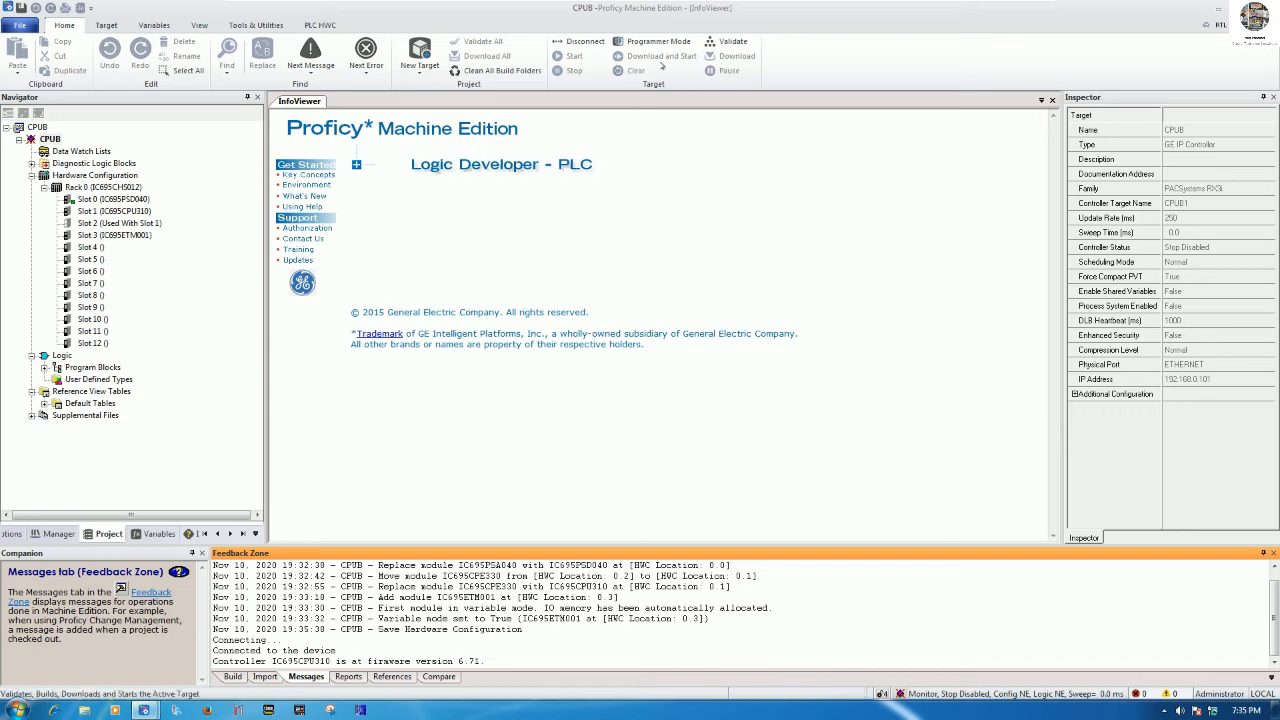
click(652, 41)
click(735, 58)
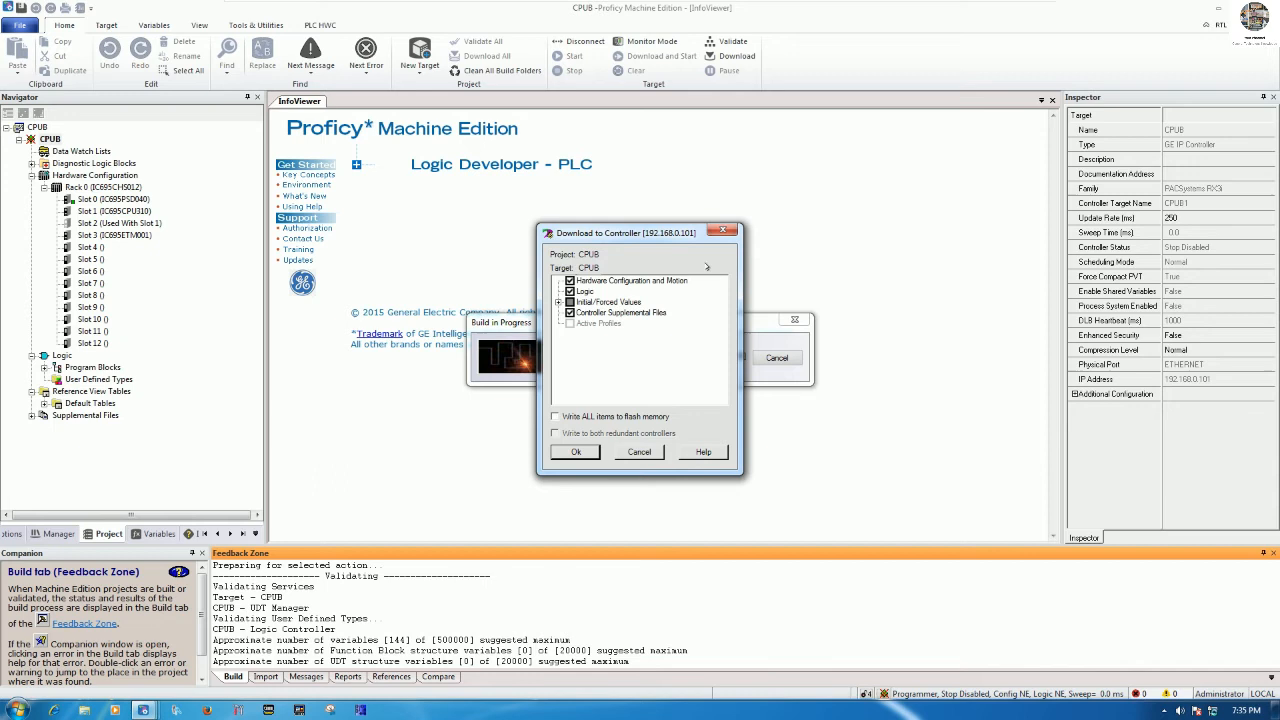
click(576, 452)
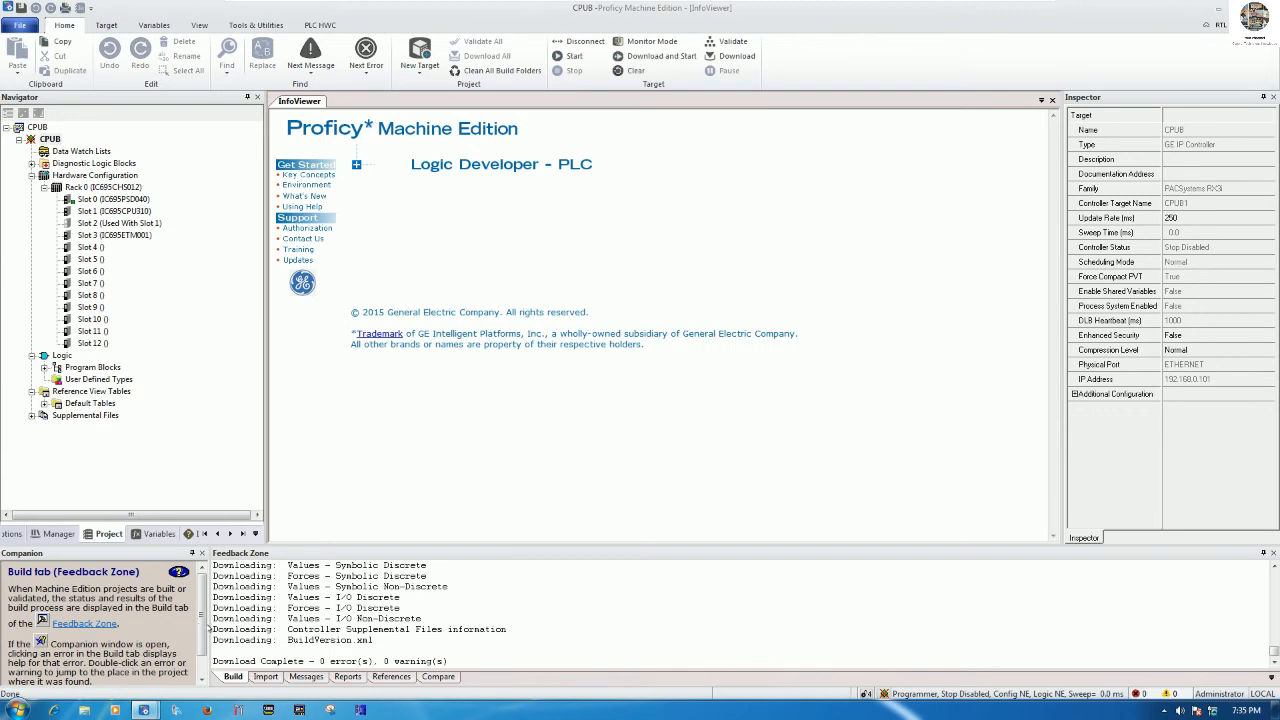
drag(204, 622, 260, 600)
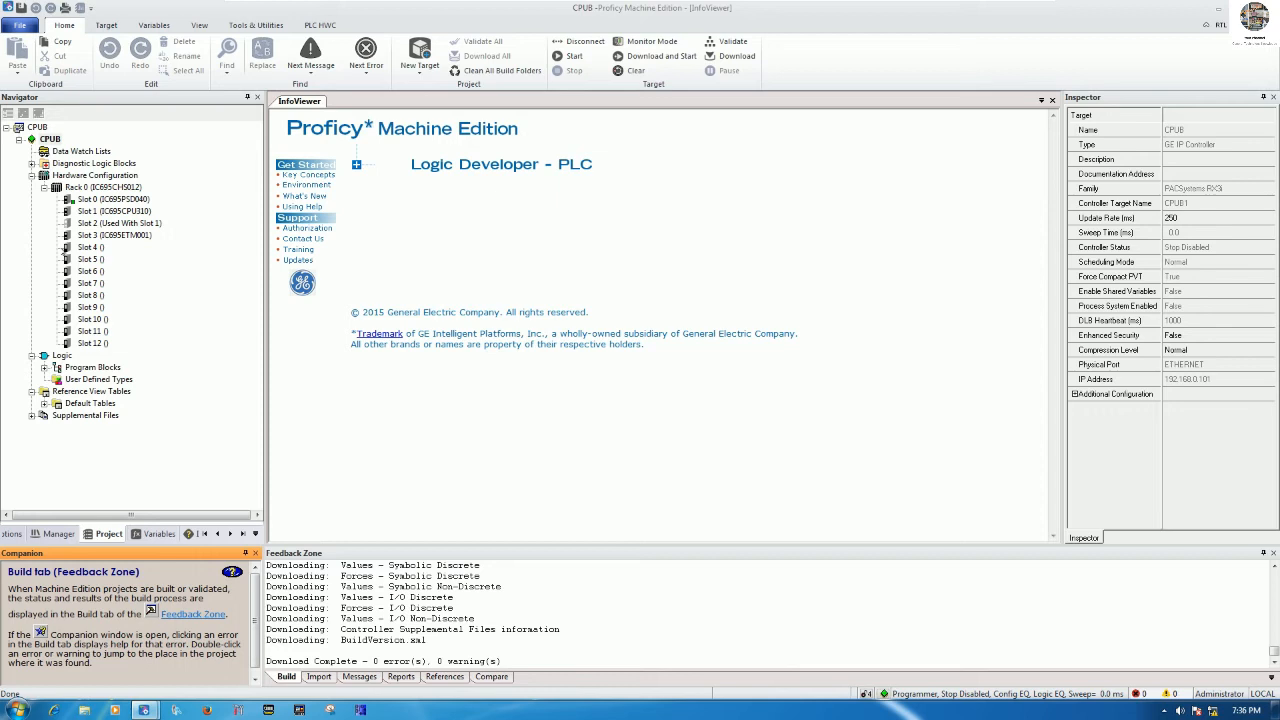
Switch to the PowerPoint diagram of the CPU A and CPU B network link, review it and return to the virtual machine
mouse_move(852, 4)
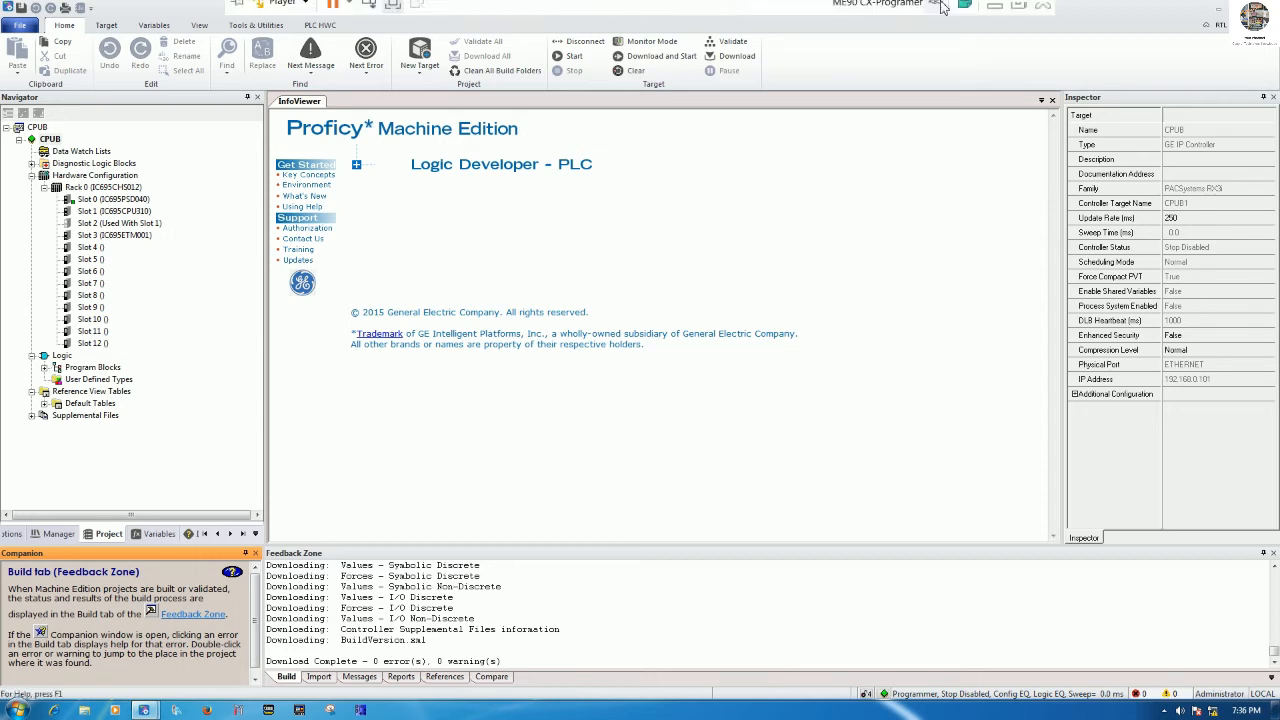
click(994, 17)
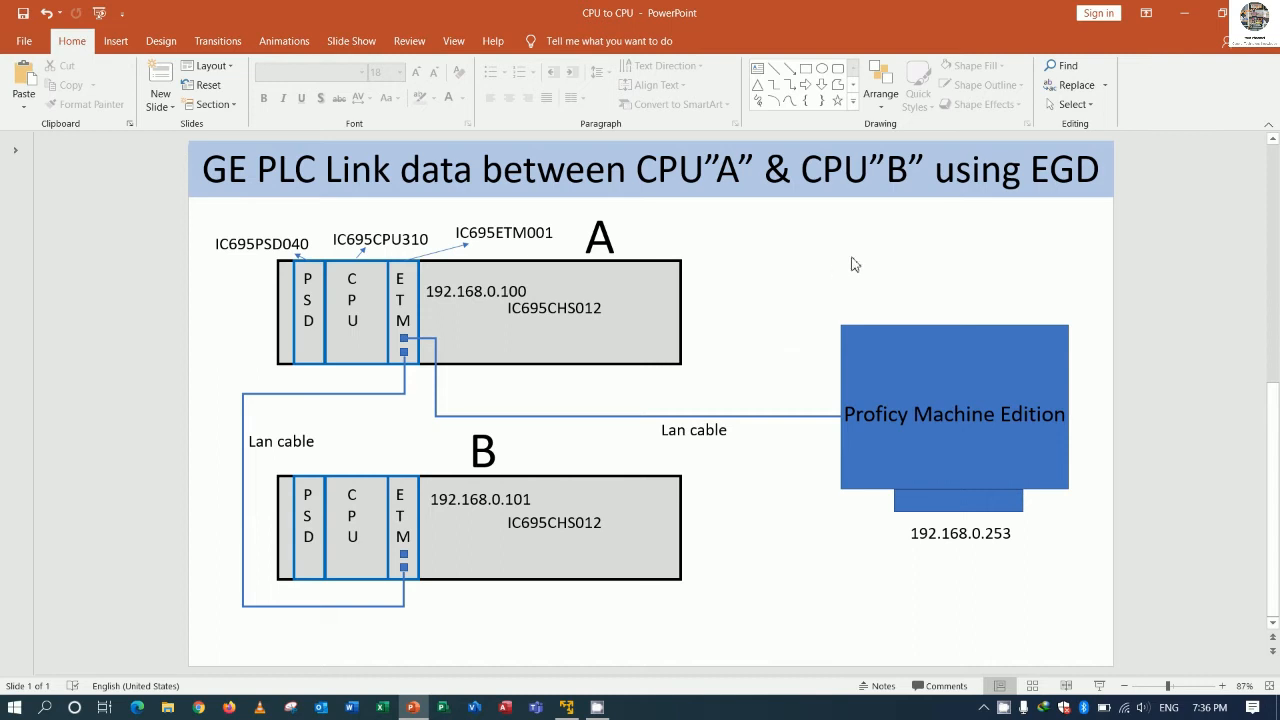
click(571, 707)
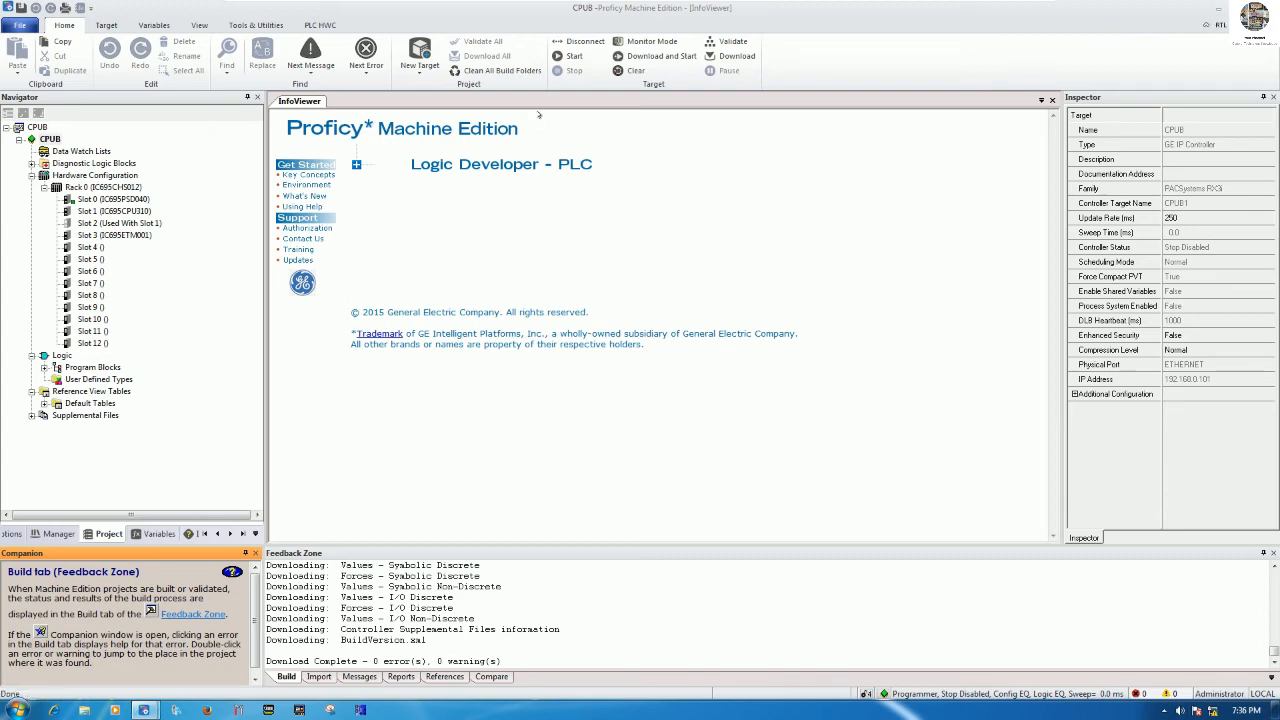
Minimize the CPUB project, dismiss the warning, bring up the CPUA project and disconnect it from its controller
click(1217, 9)
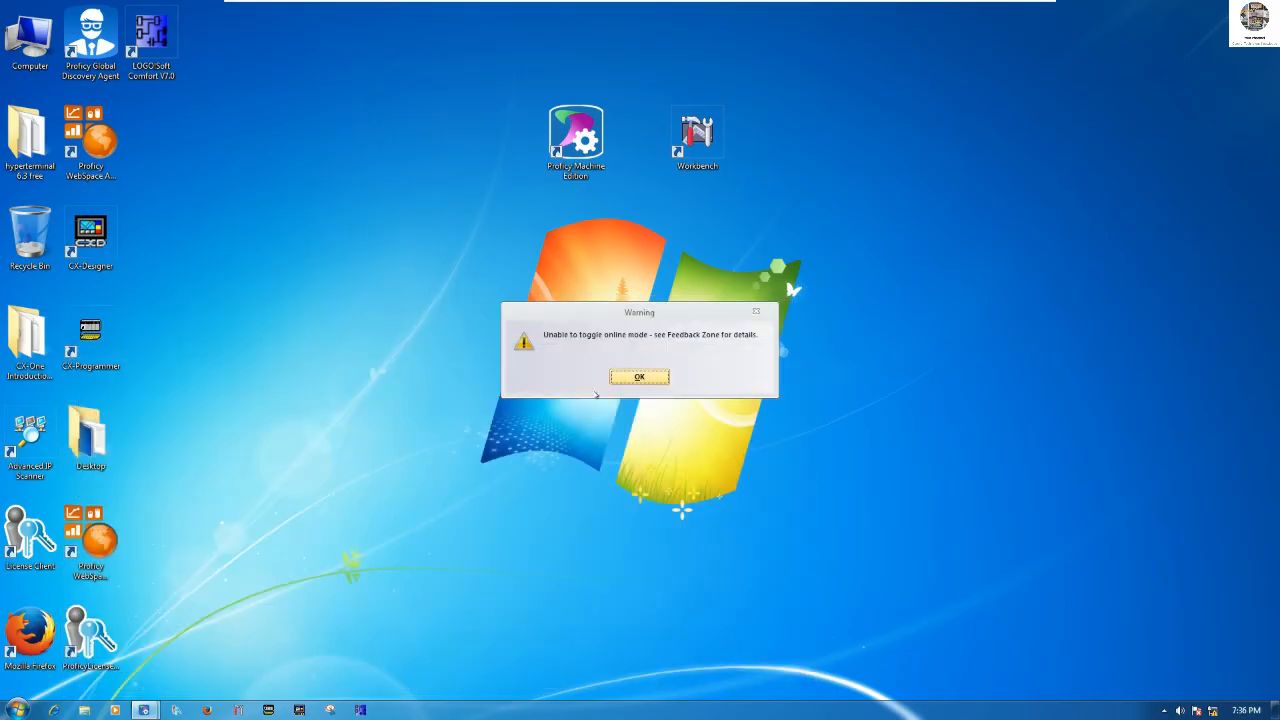
click(639, 378)
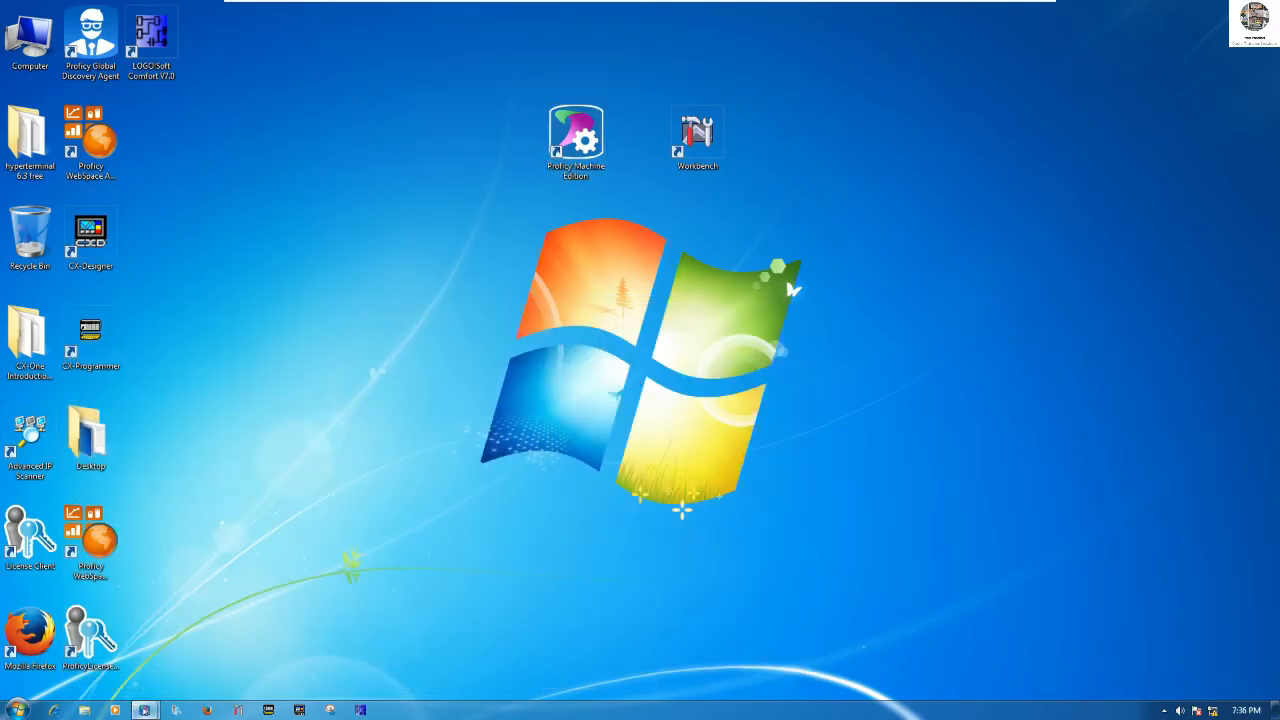
mouse_move(144, 710)
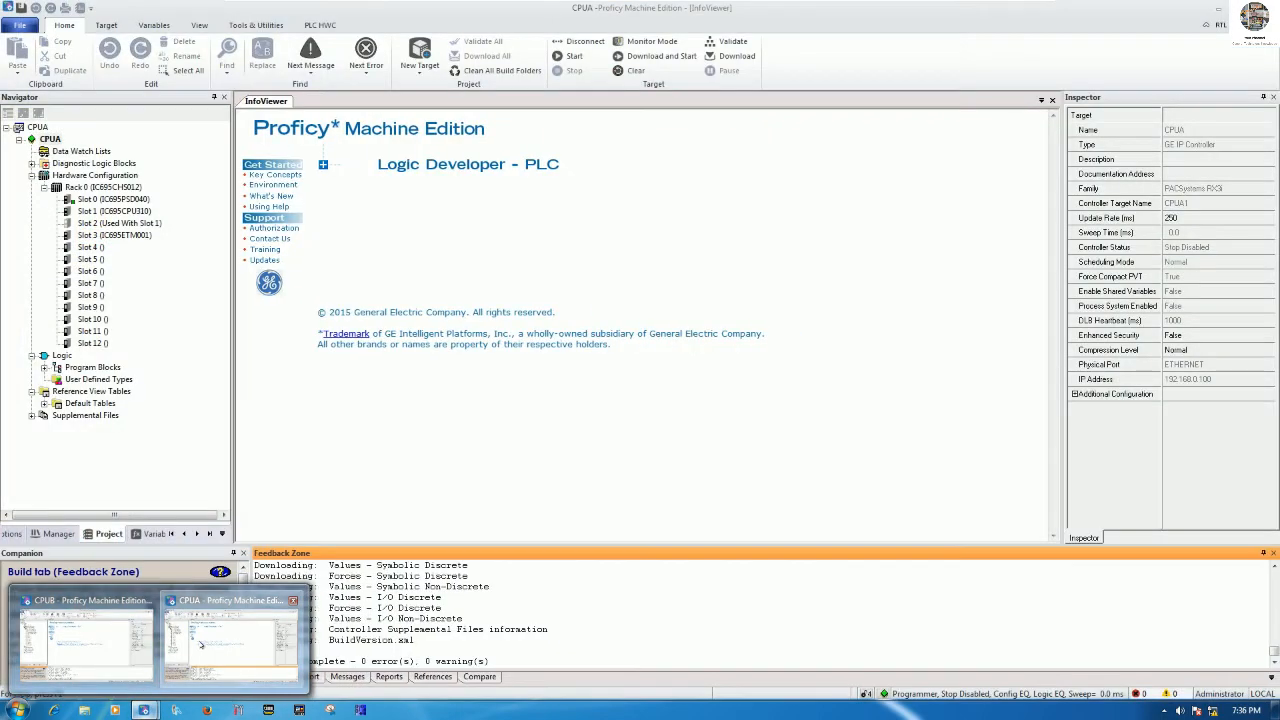
click(230, 645)
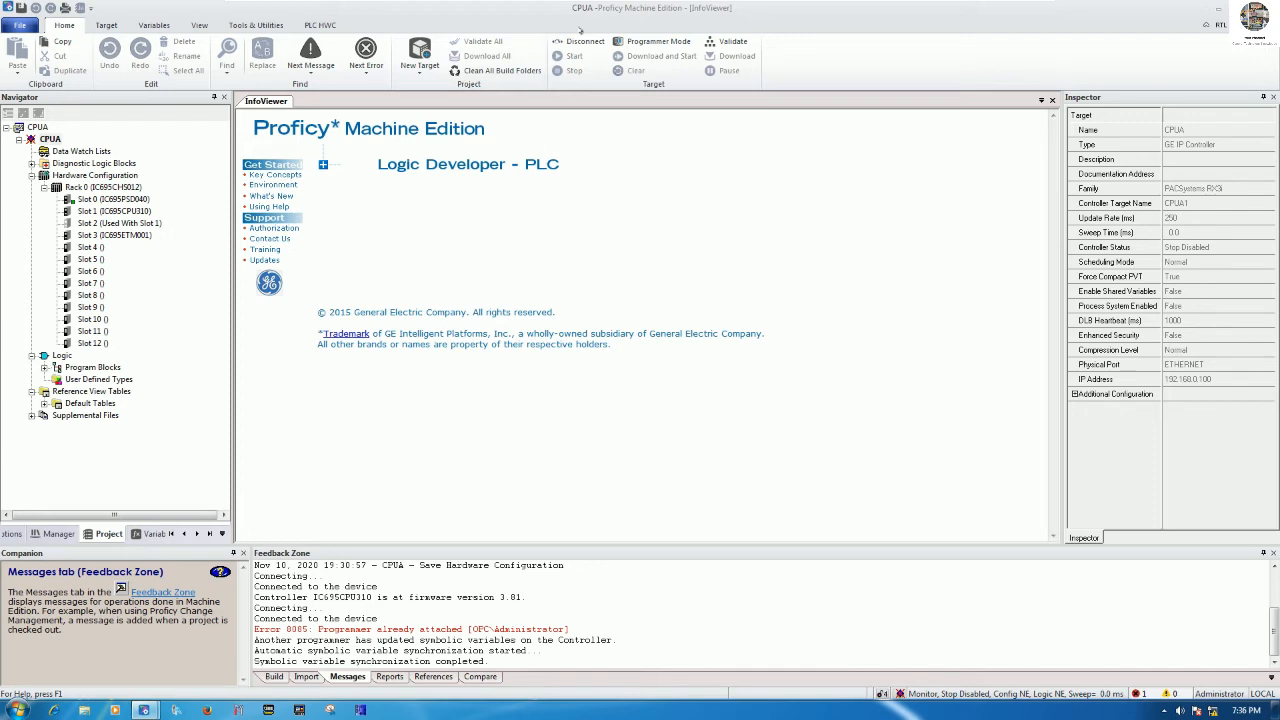
click(585, 42)
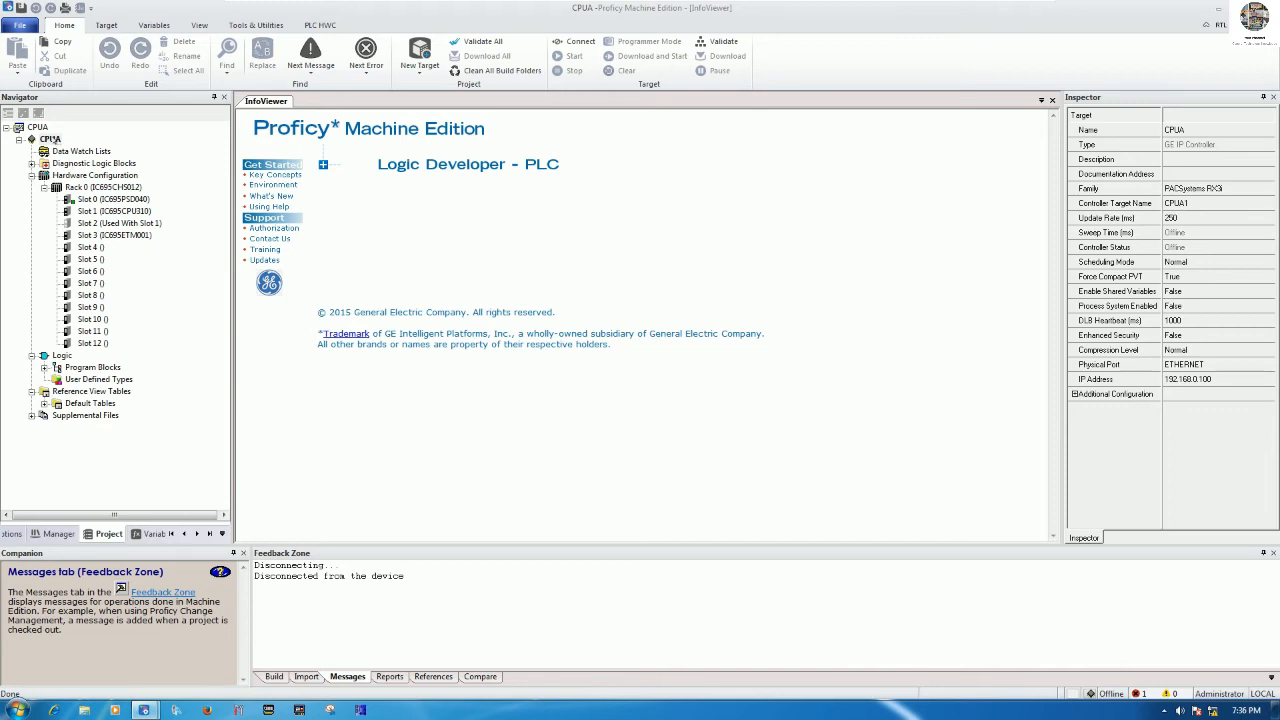
Add the Ethernet Global Data component to the CPUA target and expand it to view its consumed and produced exchange folders
right_click(53, 139)
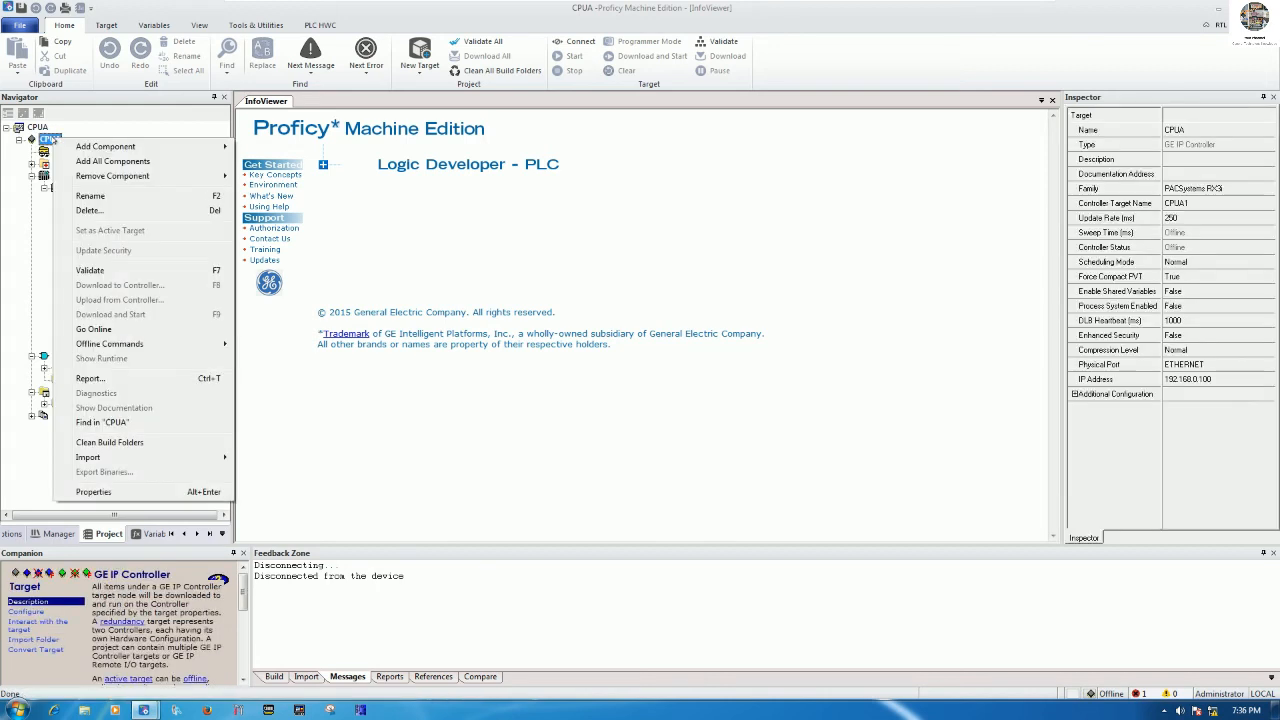
mouse_move(160, 147)
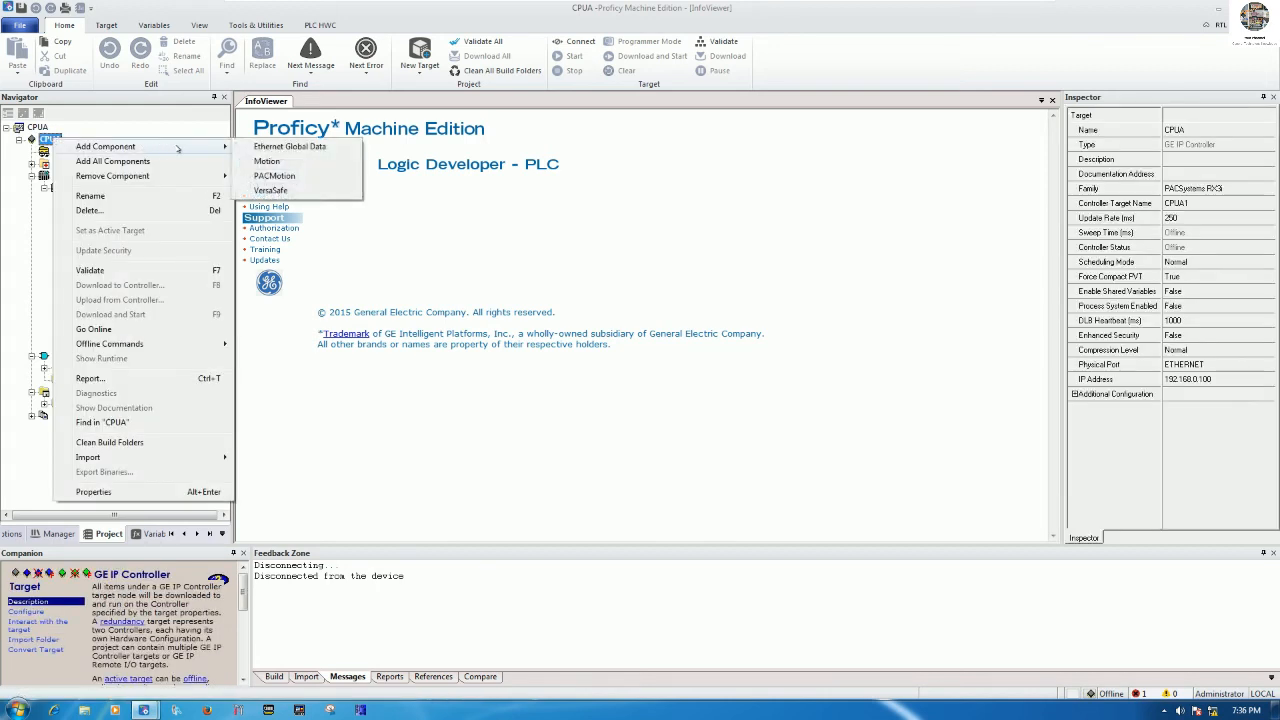
click(320, 151)
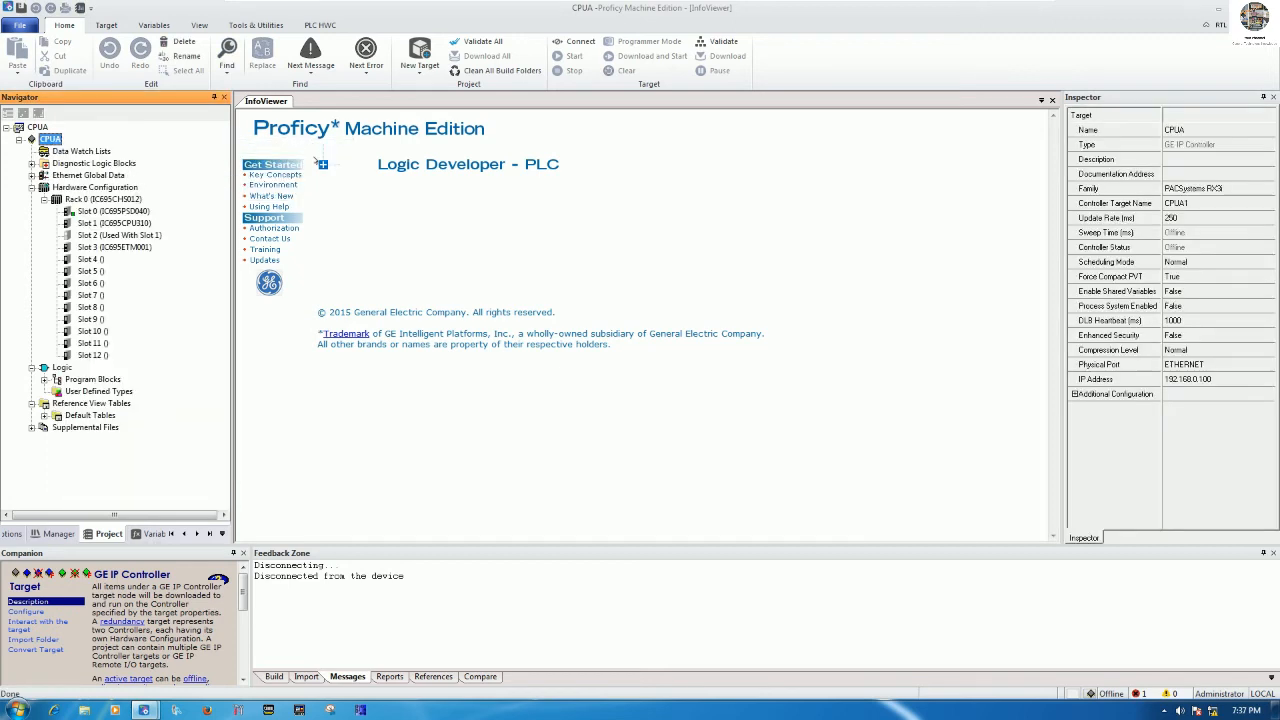
click(83, 188)
double_click(88, 175)
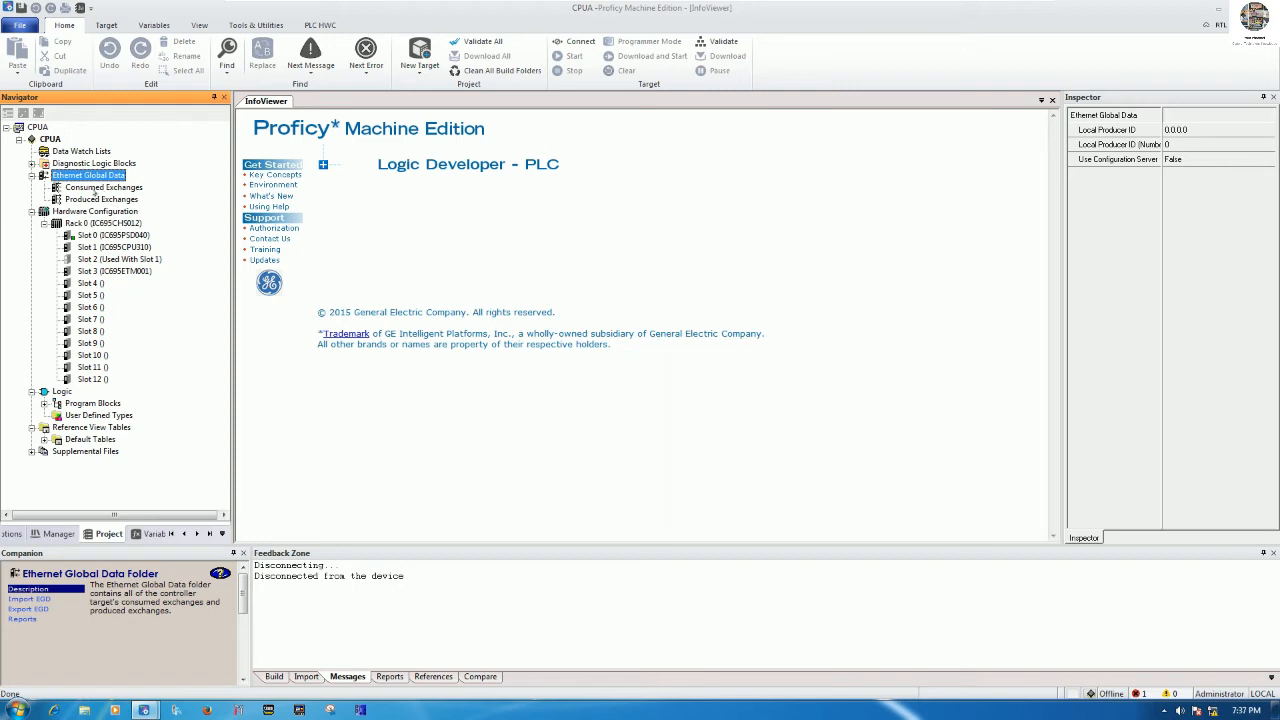
click(100, 189)
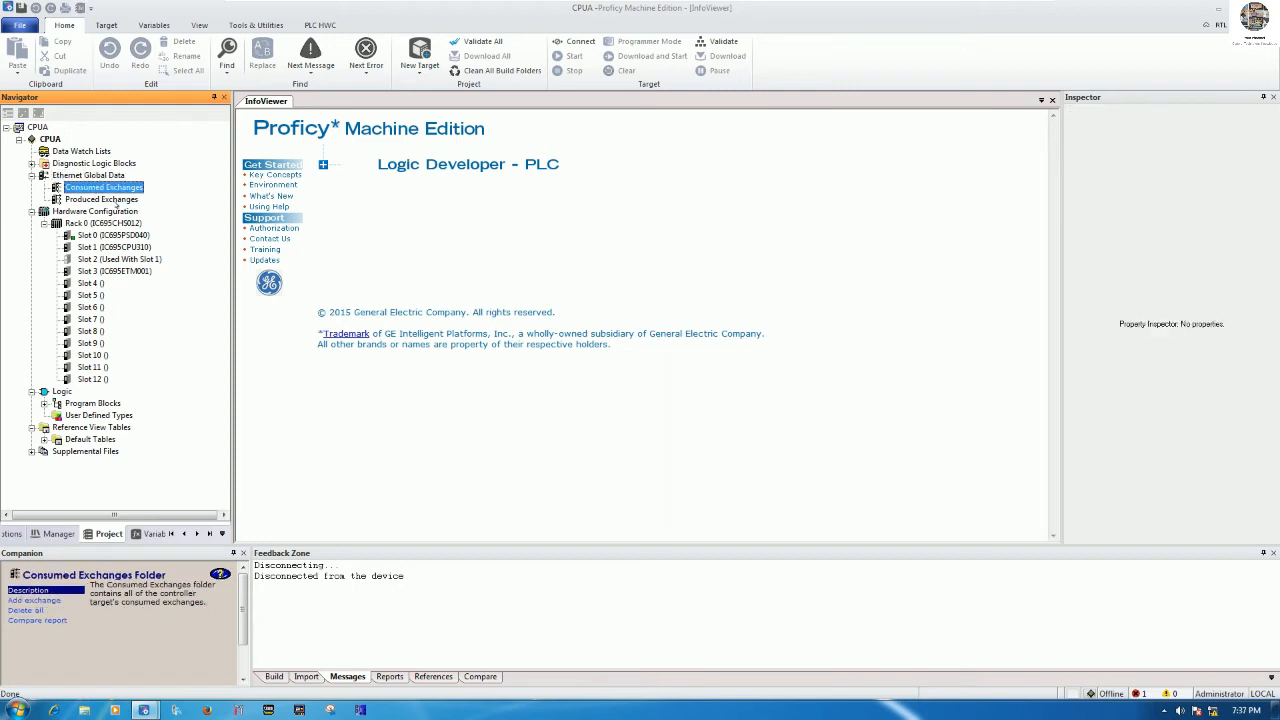
click(112, 200)
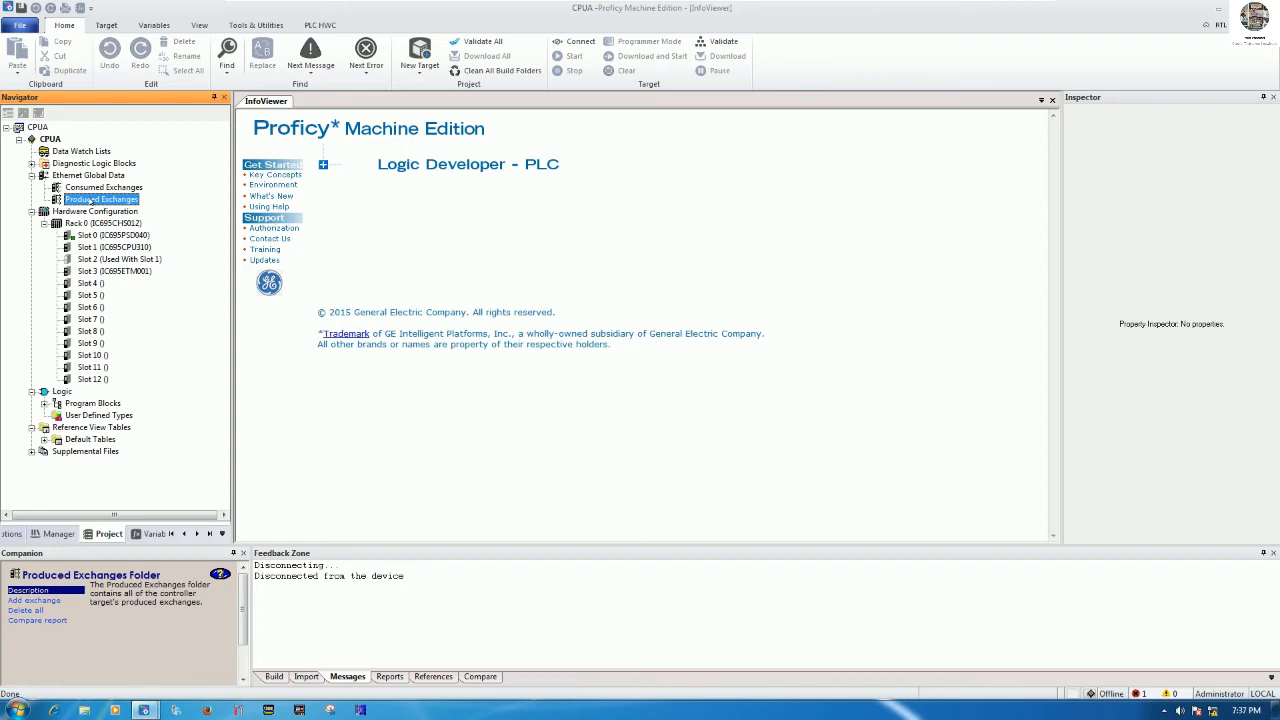
Set the Local Producer ID of CPUA's Ethernet Global Data to 192.168.0.100
click(103, 177)
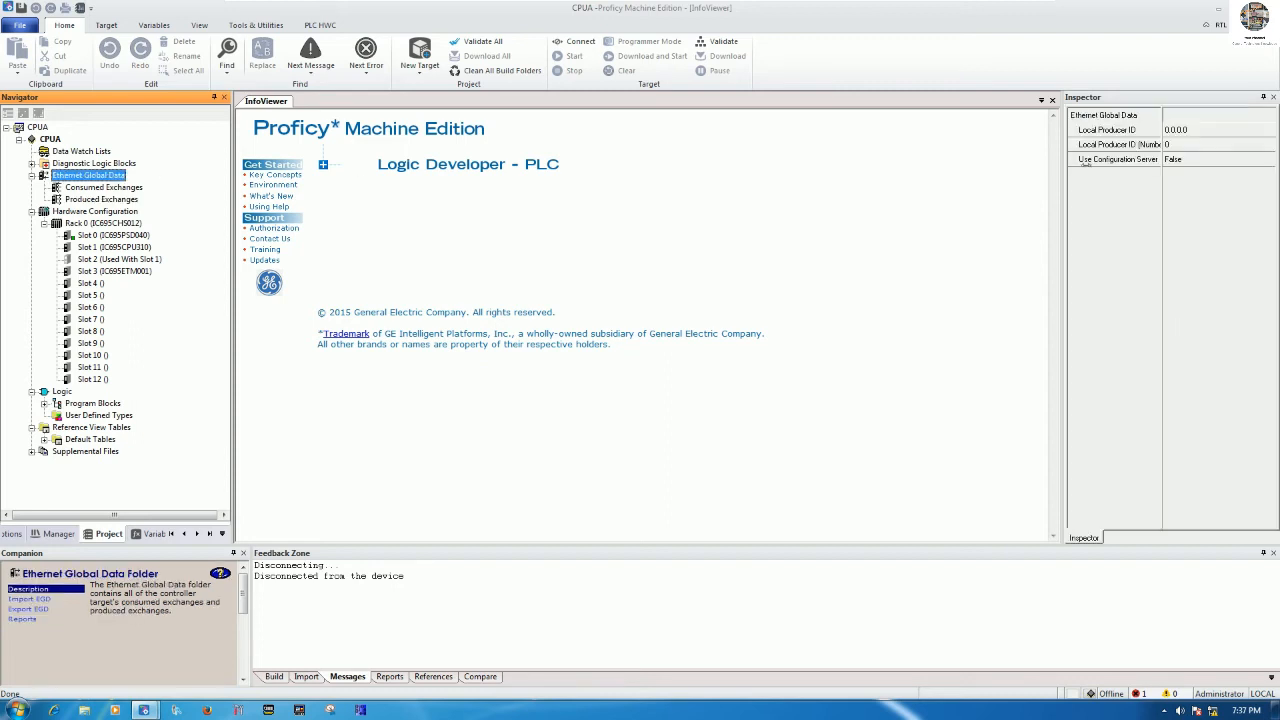
click(1200, 131)
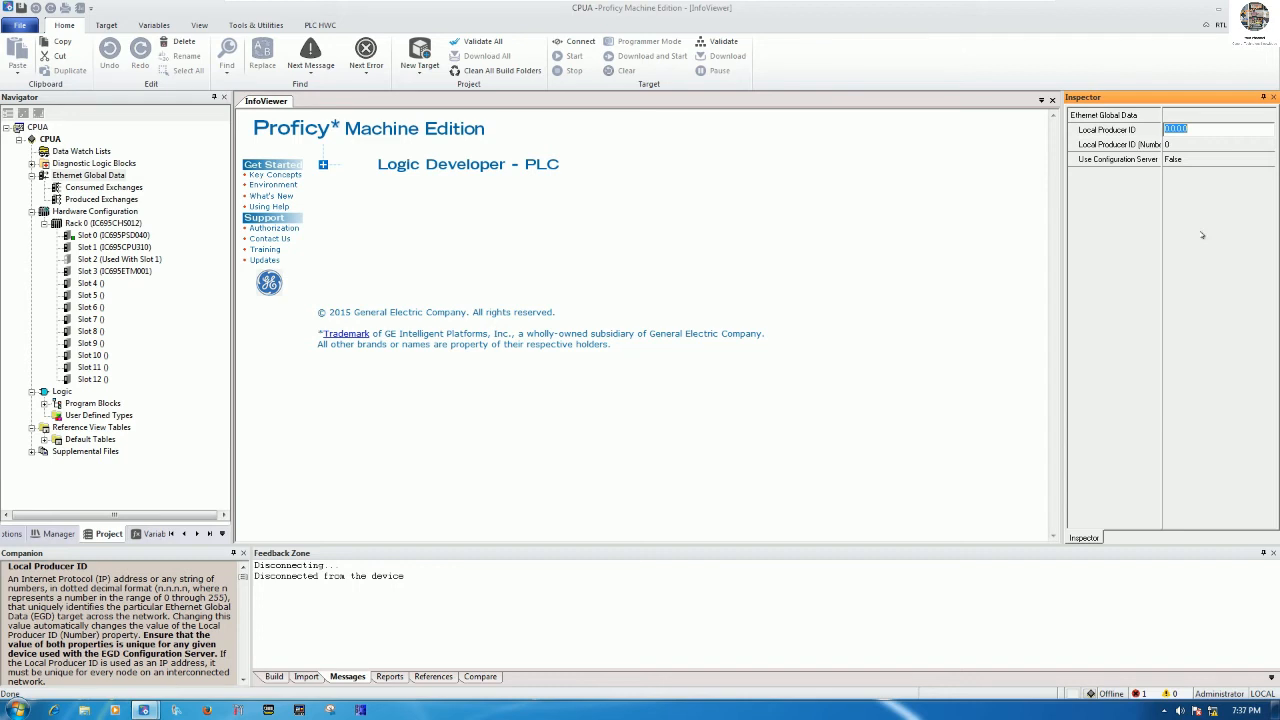
text(192.168.0.100)
key(Return)
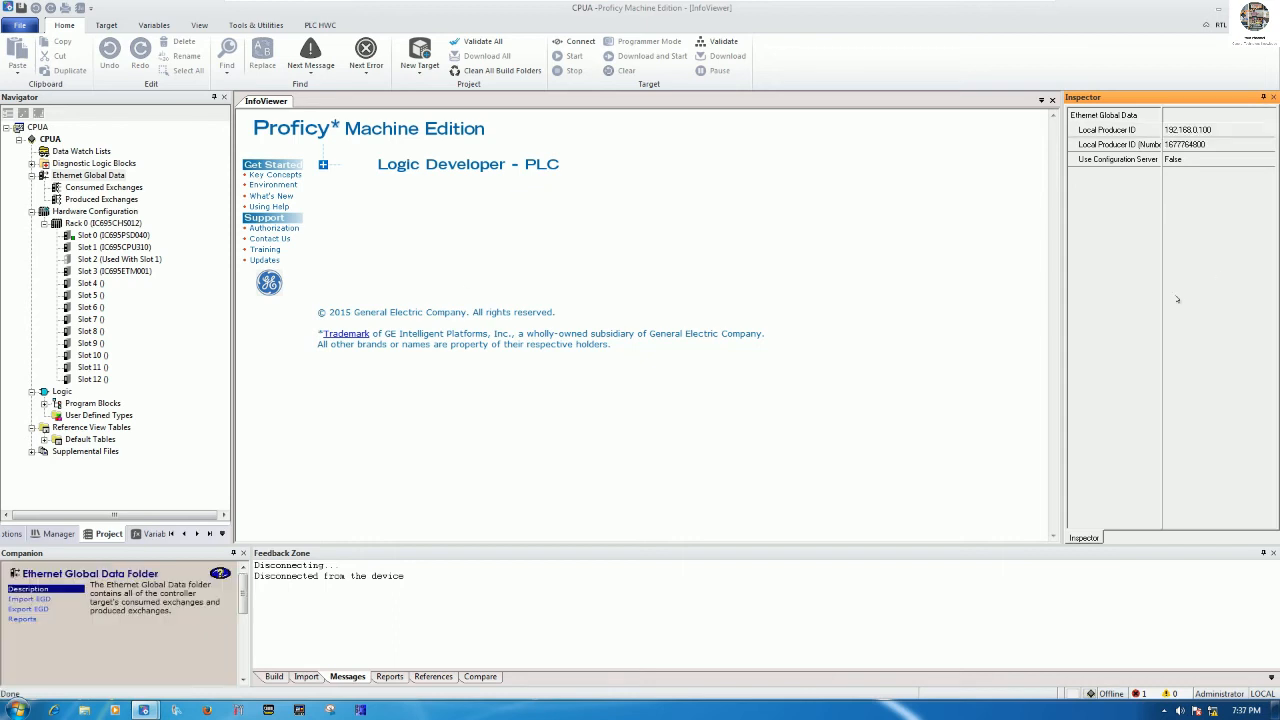
Create a new produced exchange in CPUA and name it SEND_CPUB
click(100, 200)
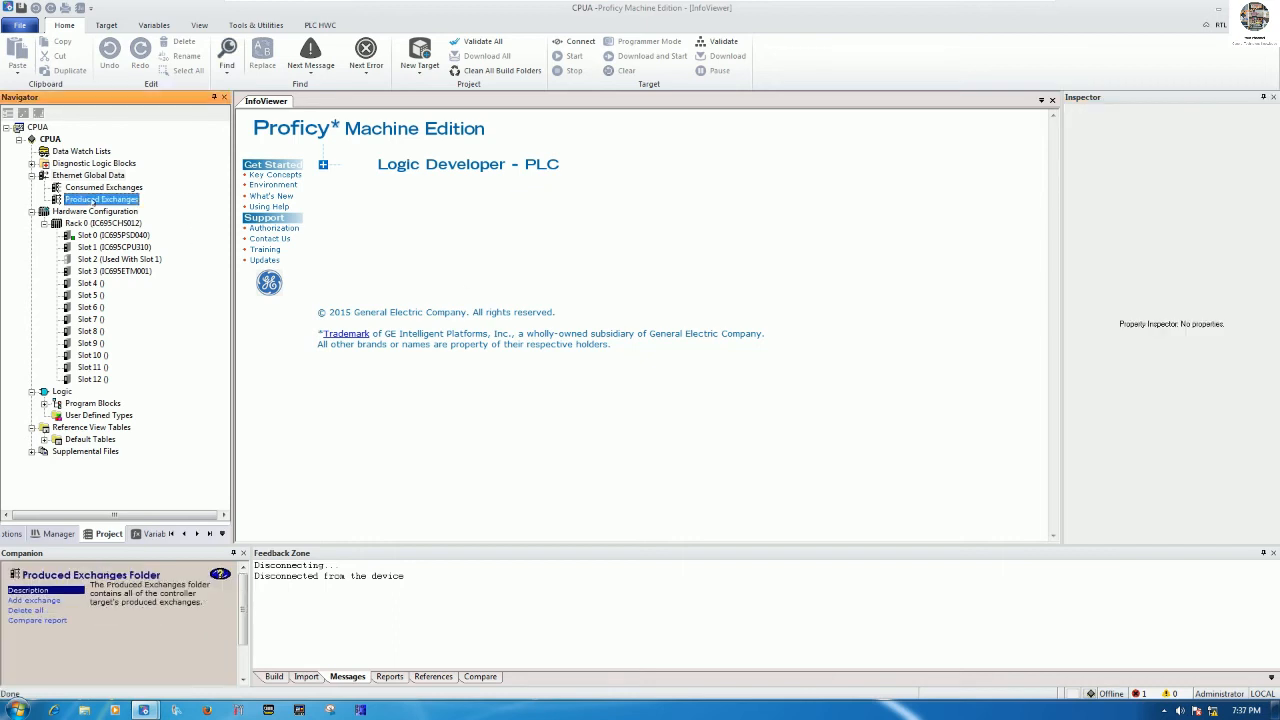
right_click(93, 202)
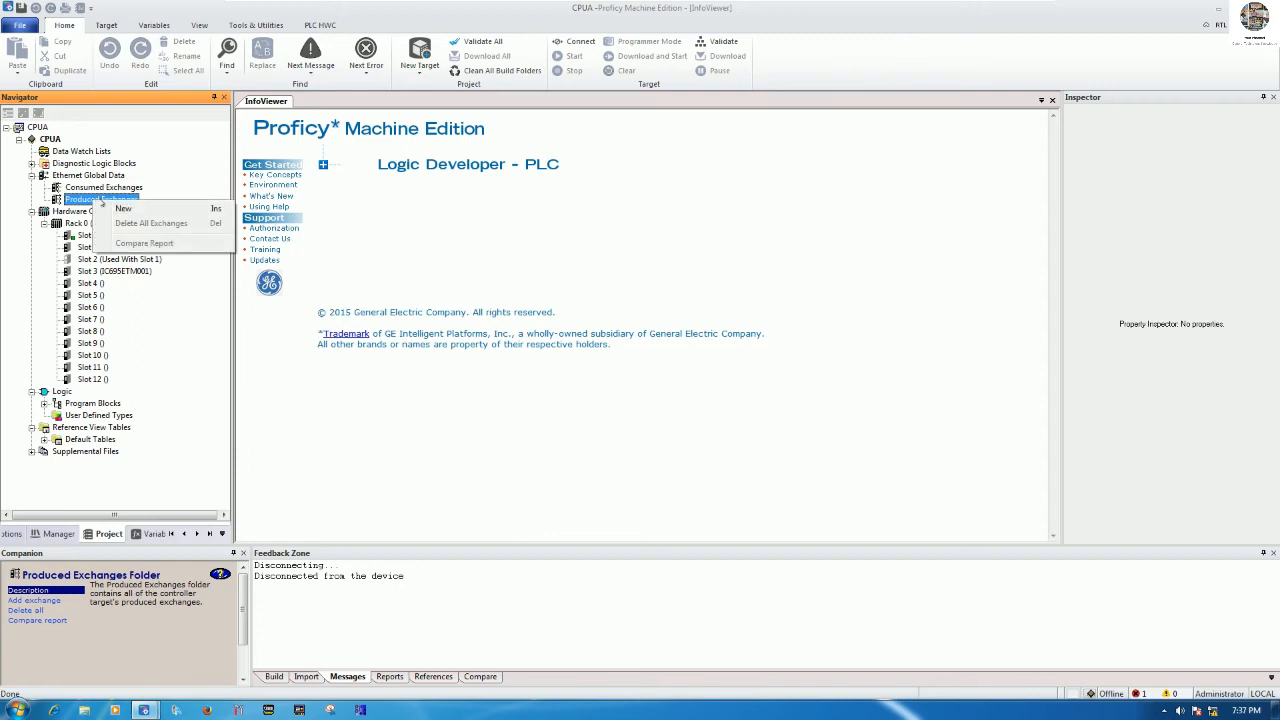
click(147, 210)
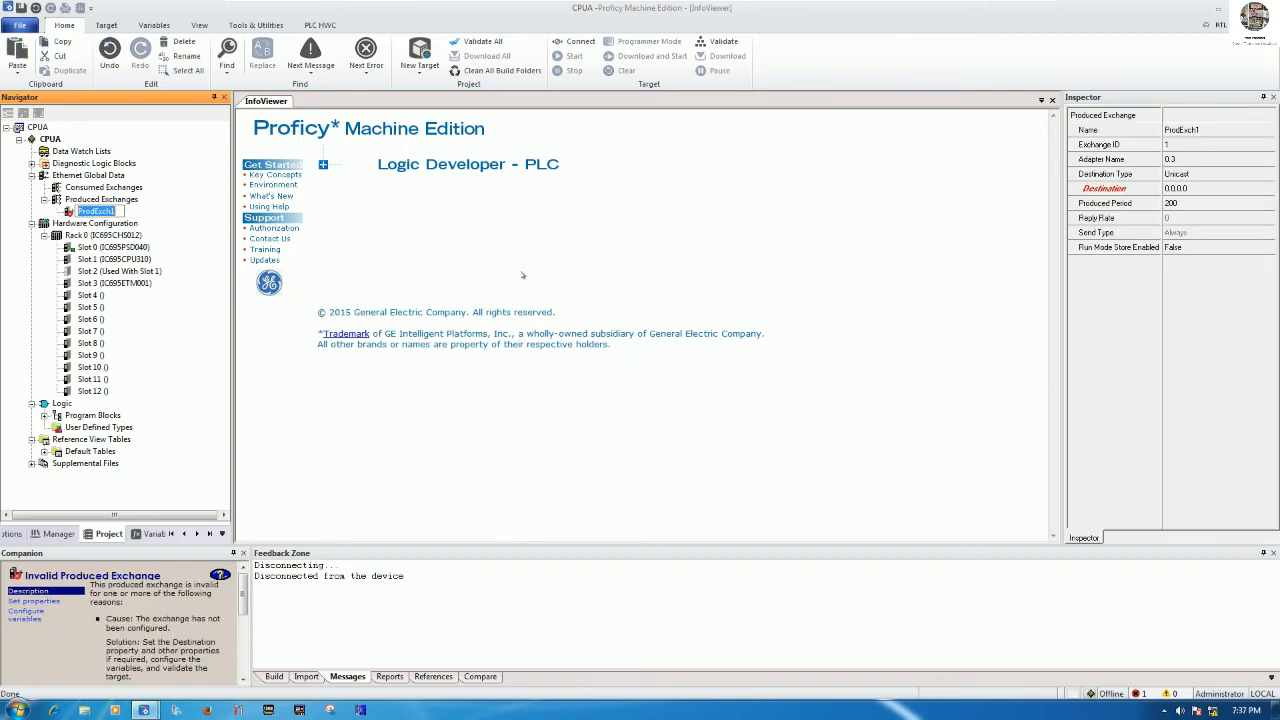
text(SEND_CPUB)
key(Return)
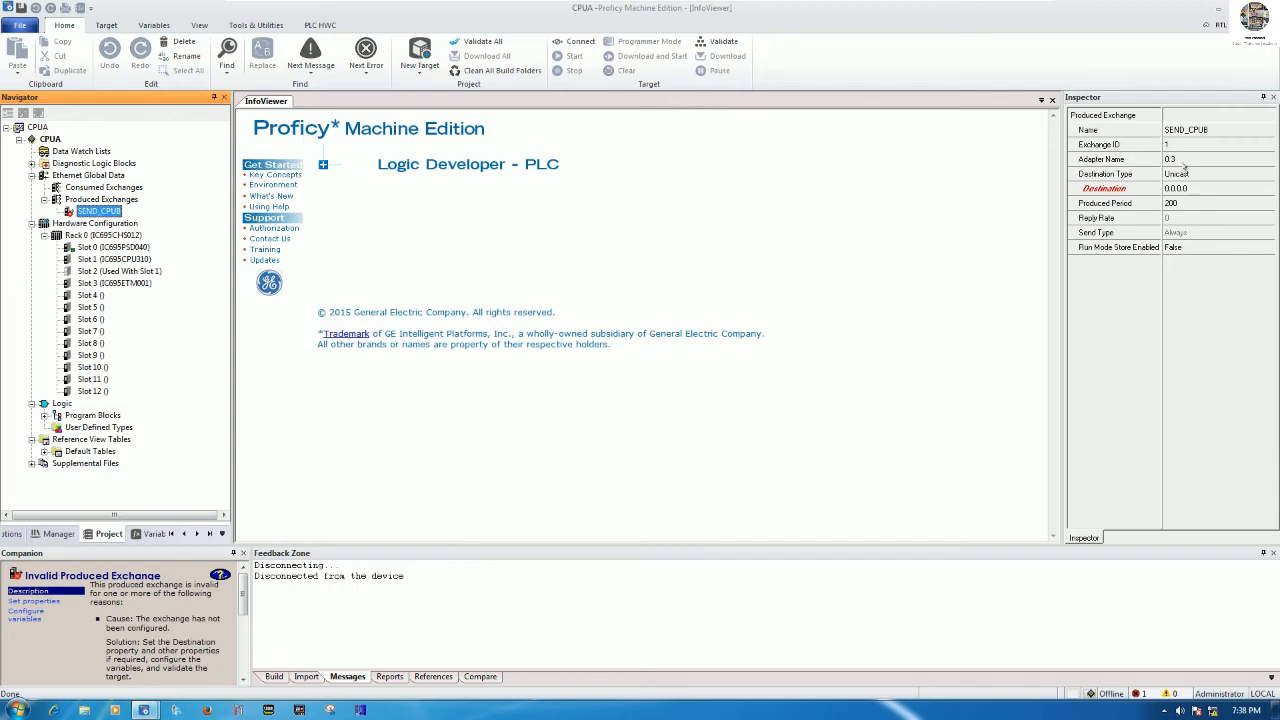
Set the SEND_CPUB exchange's Adapter Name to 0.3 and its Destination to 192.168.0.101
click(1180, 160)
click(1180, 170)
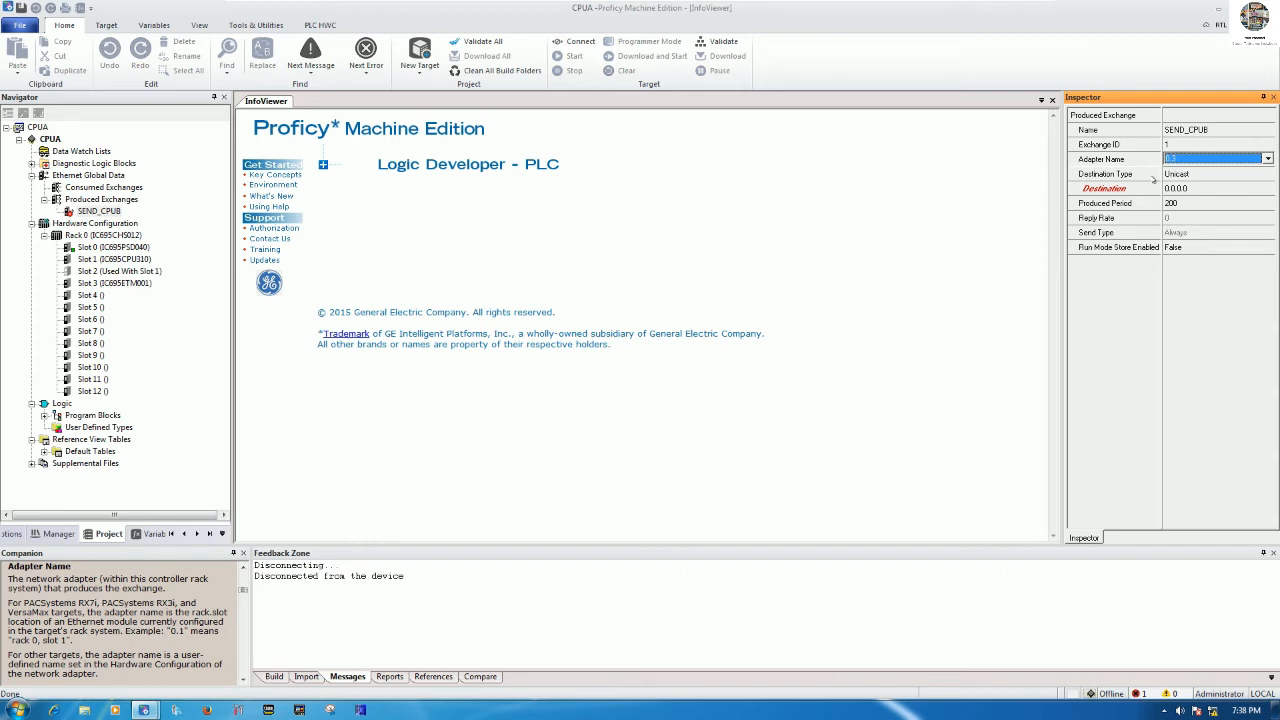
click(1189, 161)
click(1190, 171)
click(1189, 191)
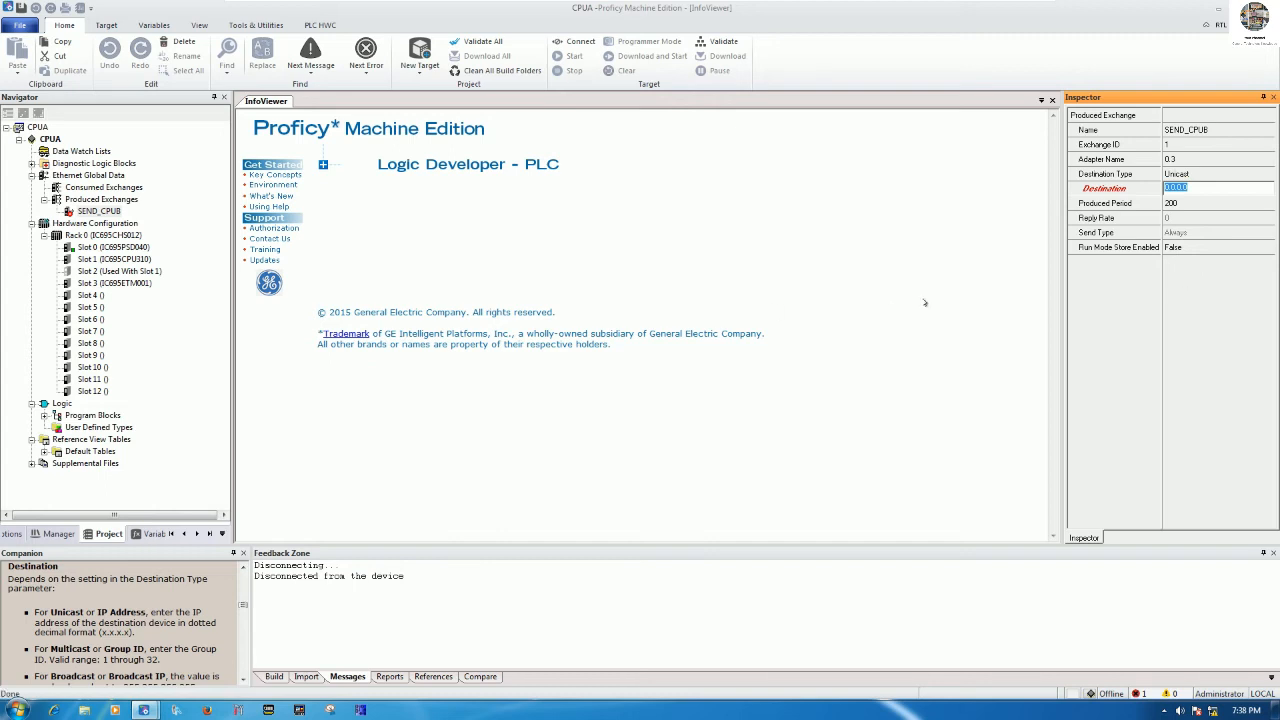
text(192.168.0.101)
key(Return)
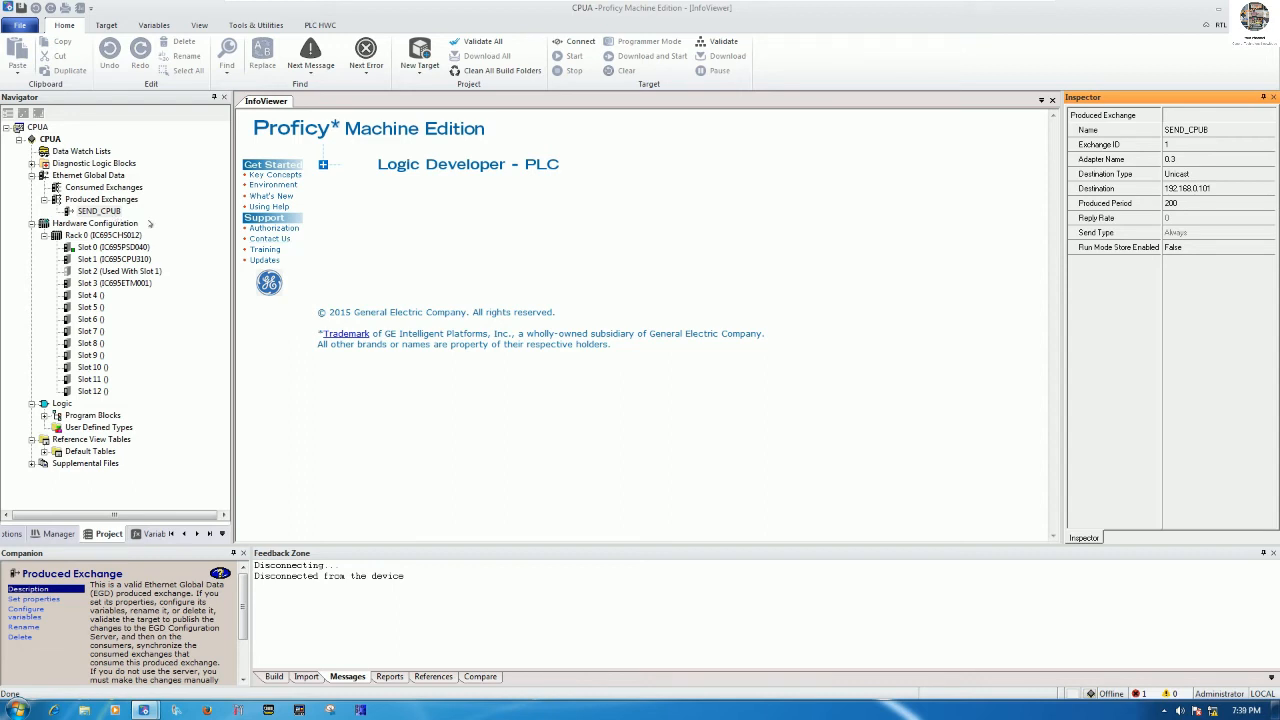
Open the SEND_CPUB exchange for configuration and create a WORD variable named CPUA_STATUS_PRO in the project's variable list
right_click(116, 212)
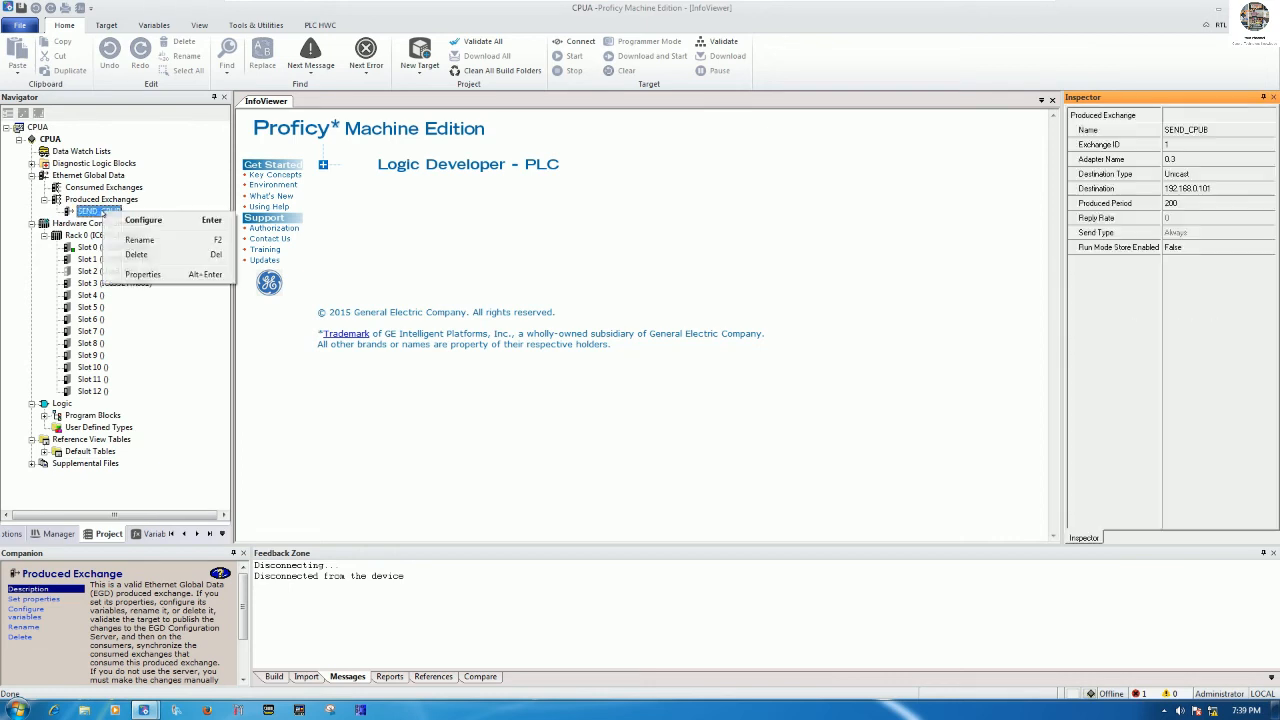
click(142, 220)
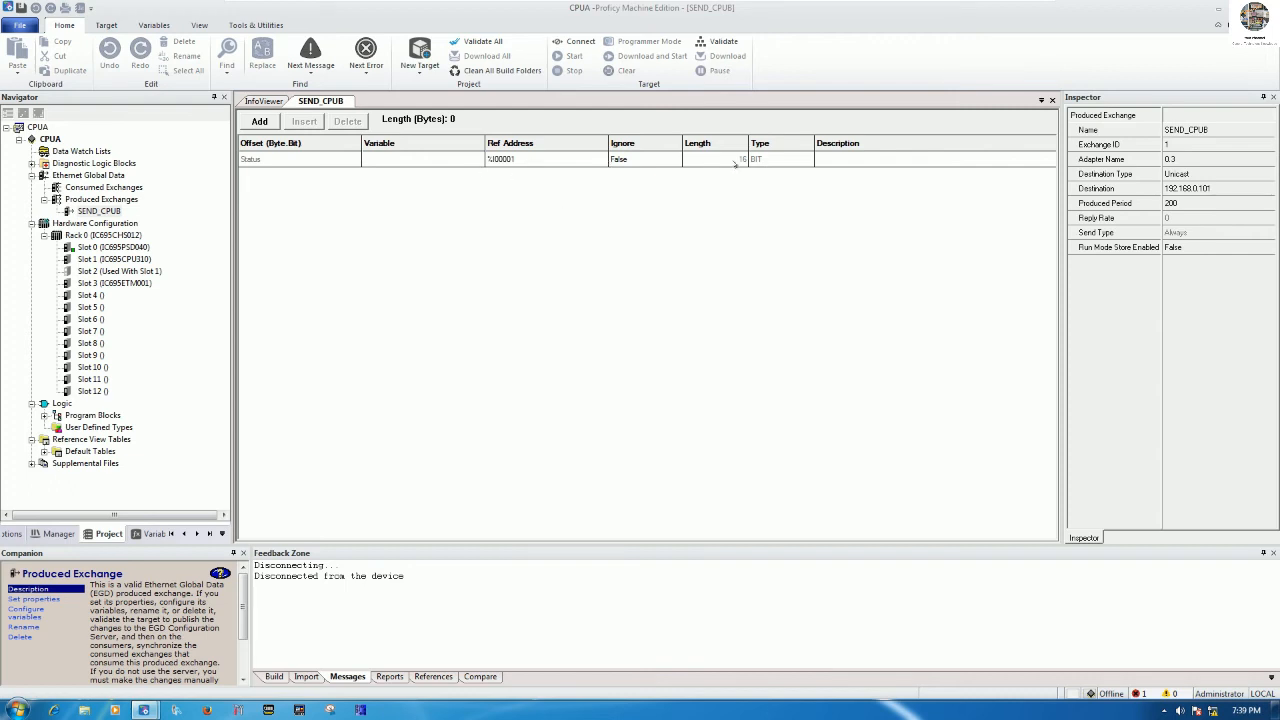
click(153, 534)
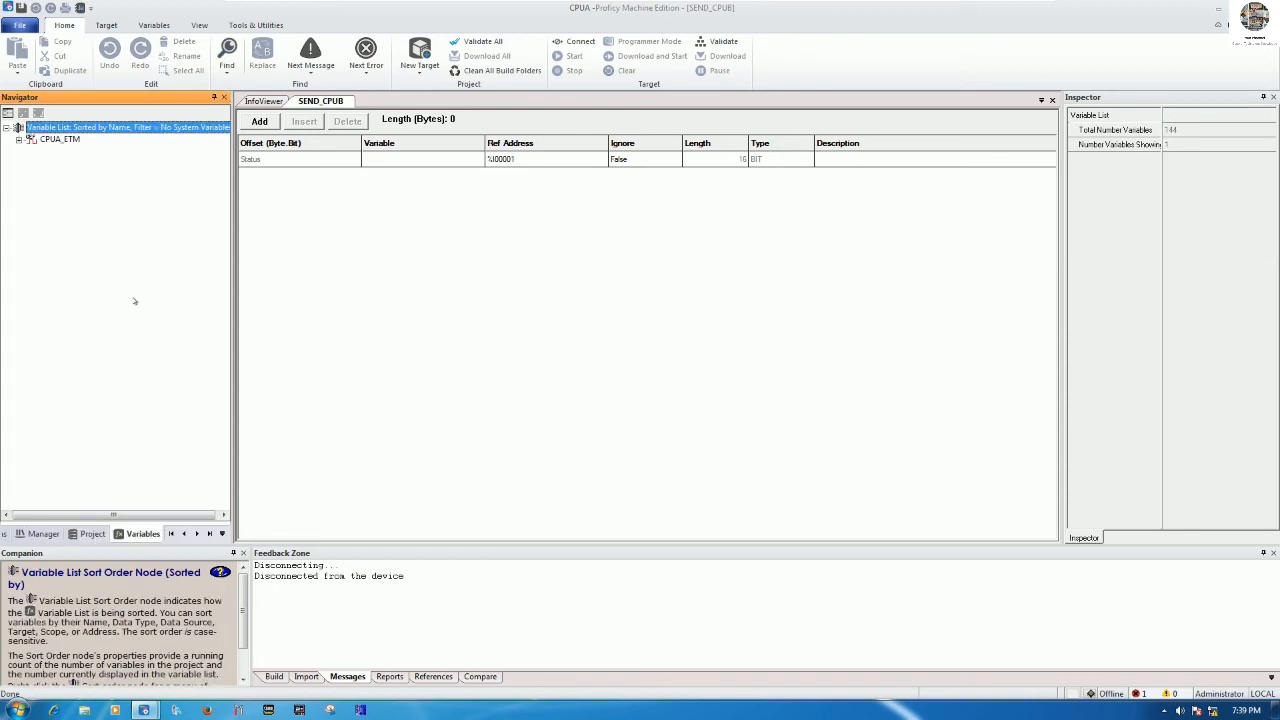
right_click(122, 266)
mouse_move(195, 272)
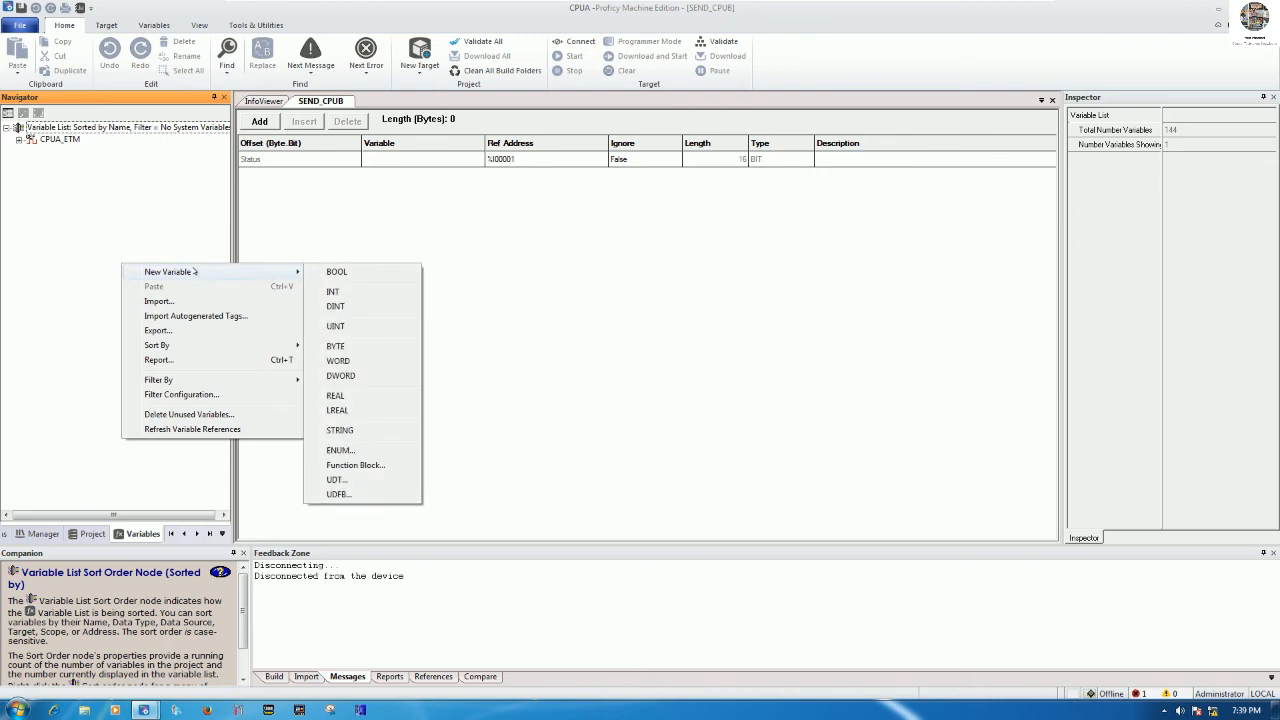
click(338, 361)
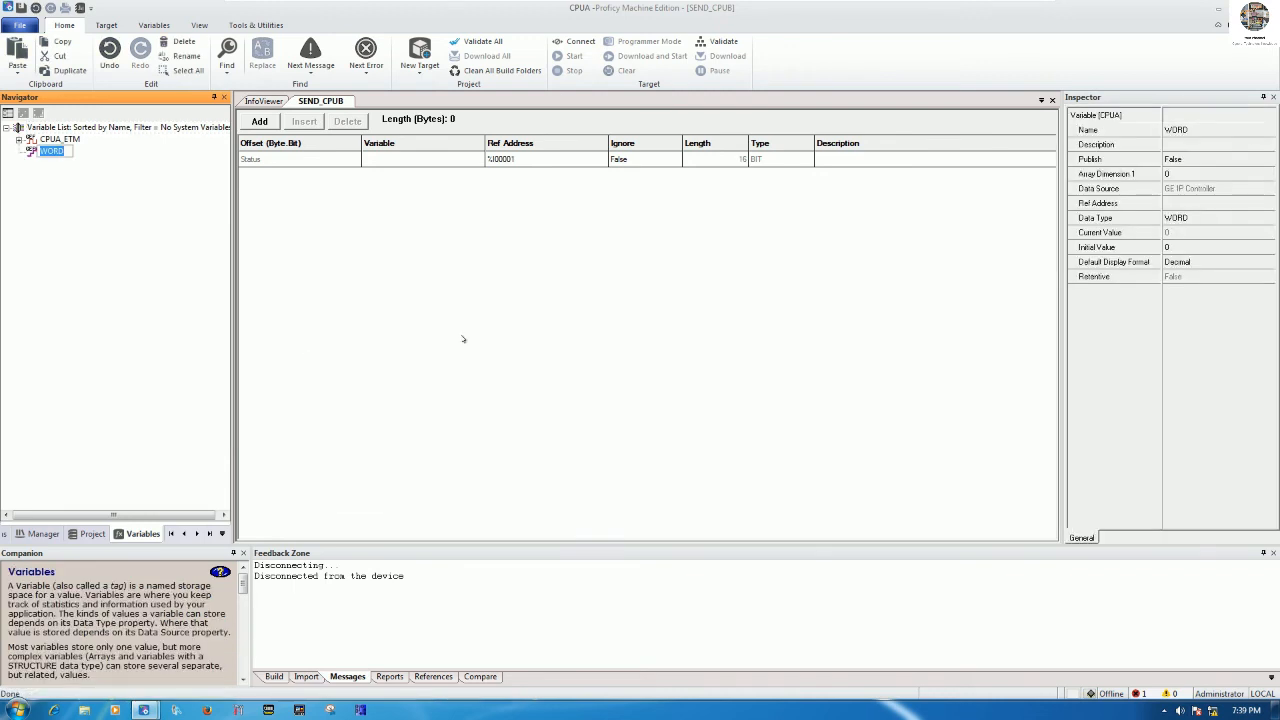
text(CPUA_STATUS_PRO)
key(Return)
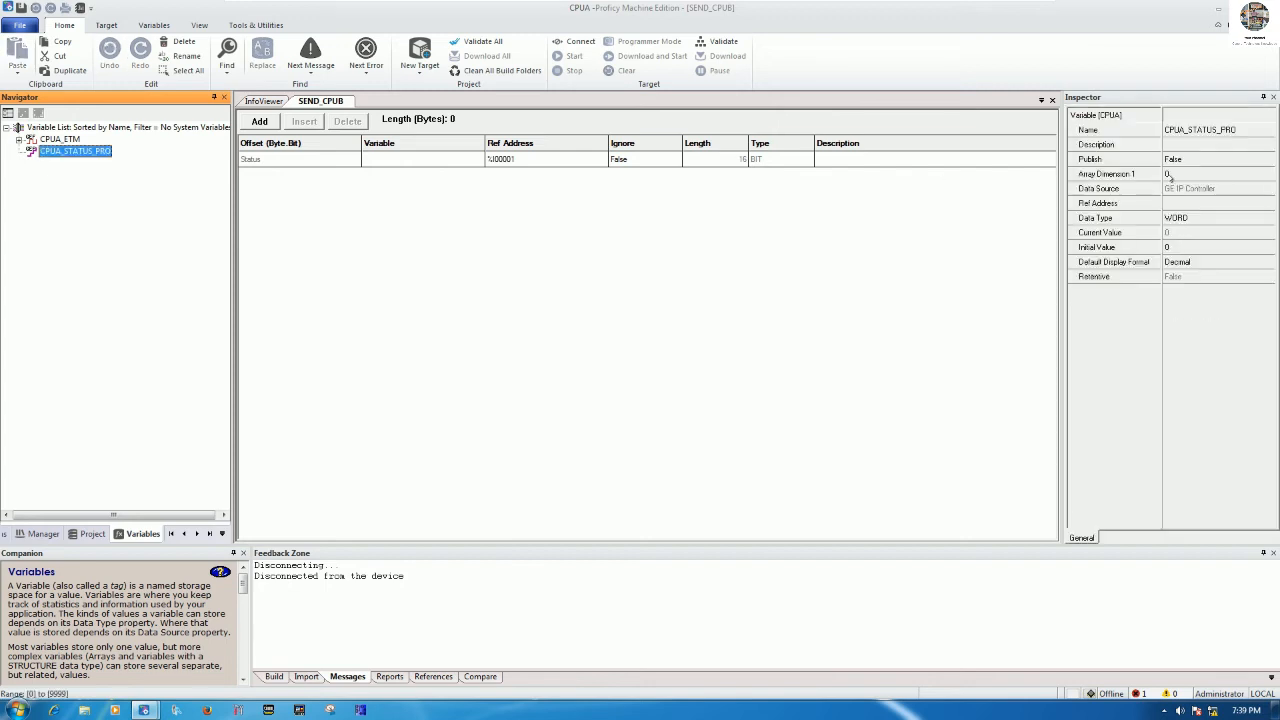
Set Array Dimension 1 of the CPUA_STATUS_PRO variable to 1
click(1168, 174)
text(1)
key(Return)
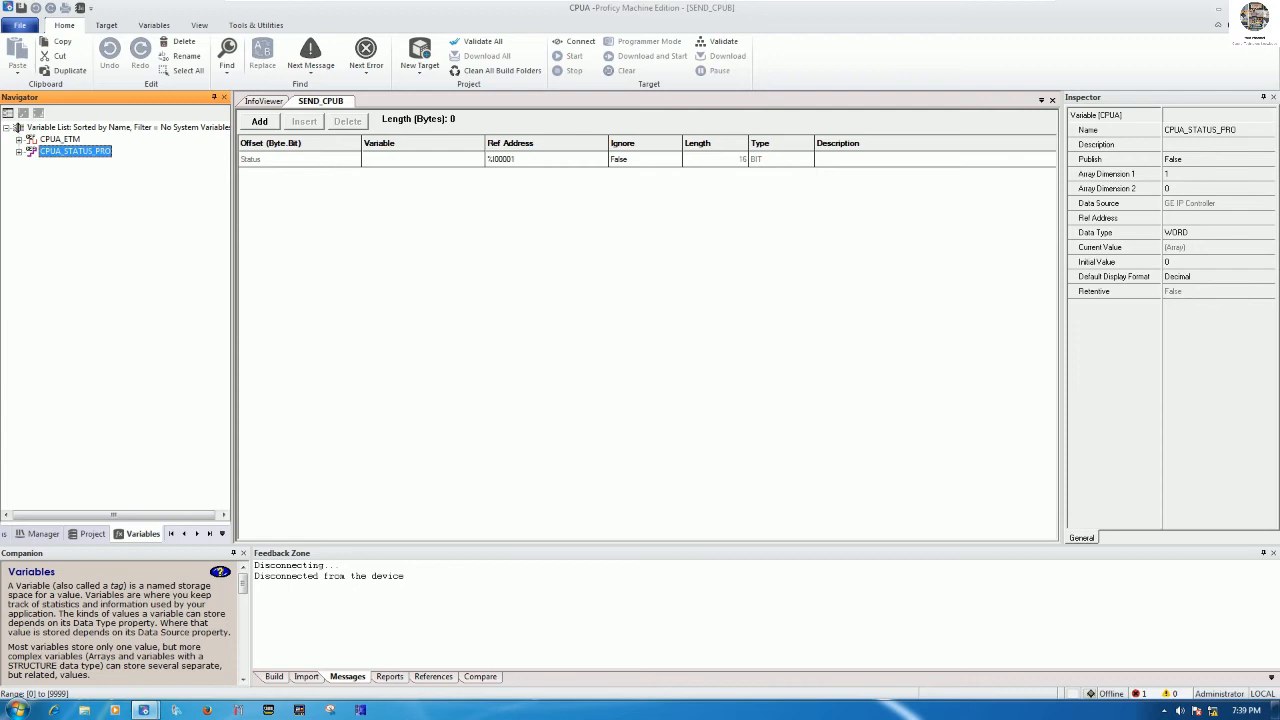
Assign CPUA_STATUS_PRO as the Status variable of the SEND_CPUB exchange
click(330, 160)
click(388, 163)
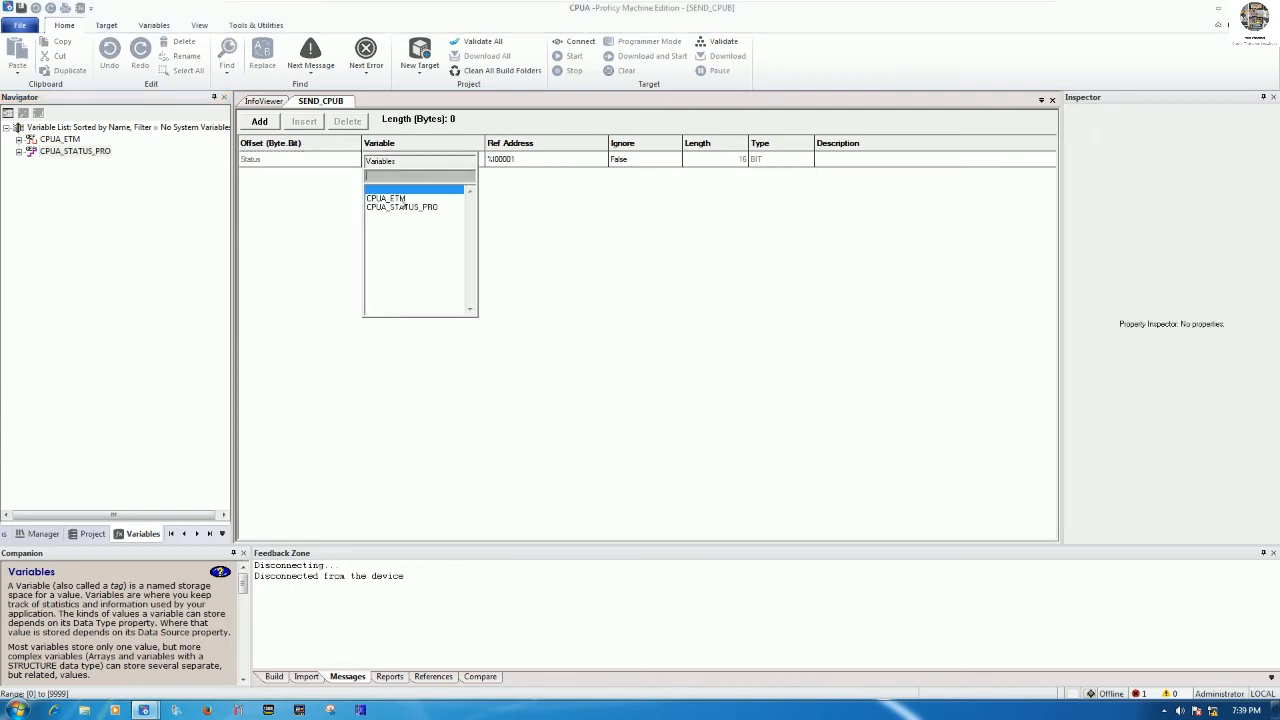
click(402, 207)
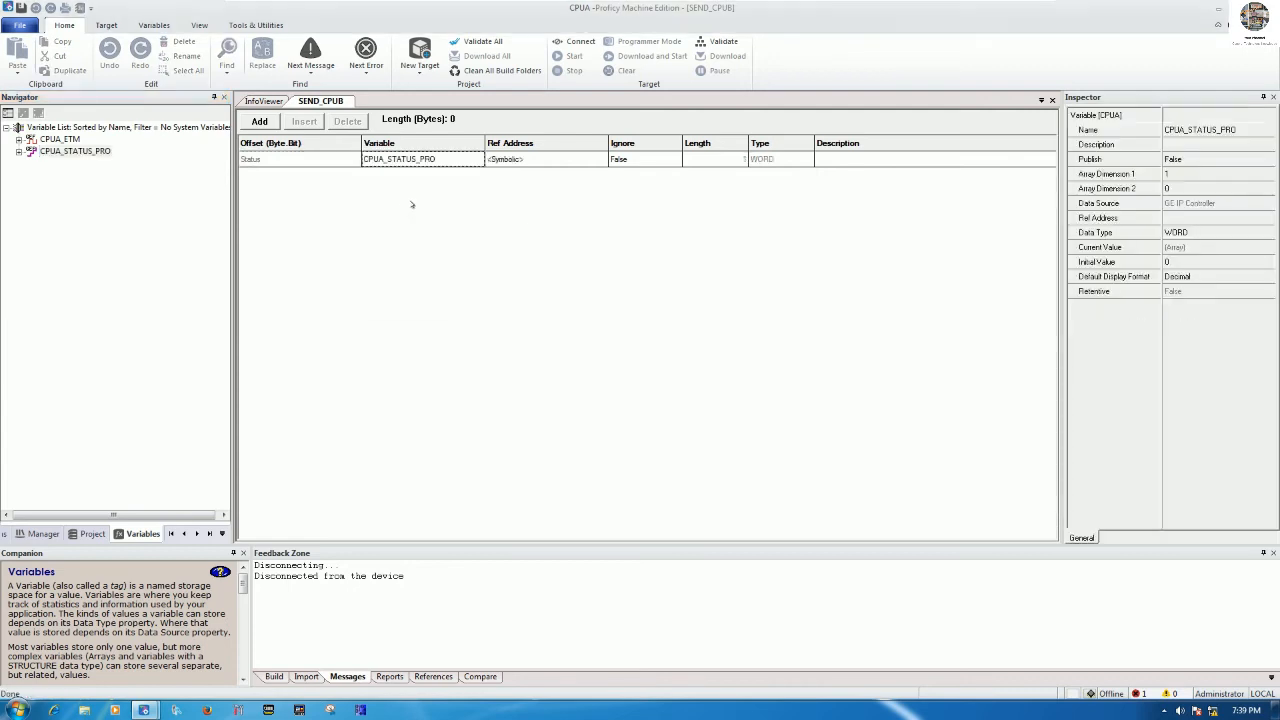
Create a BOOL variable named SENDTOCPUA_BOOL in CPUA's variable list
right_click(144, 213)
mouse_move(191, 221)
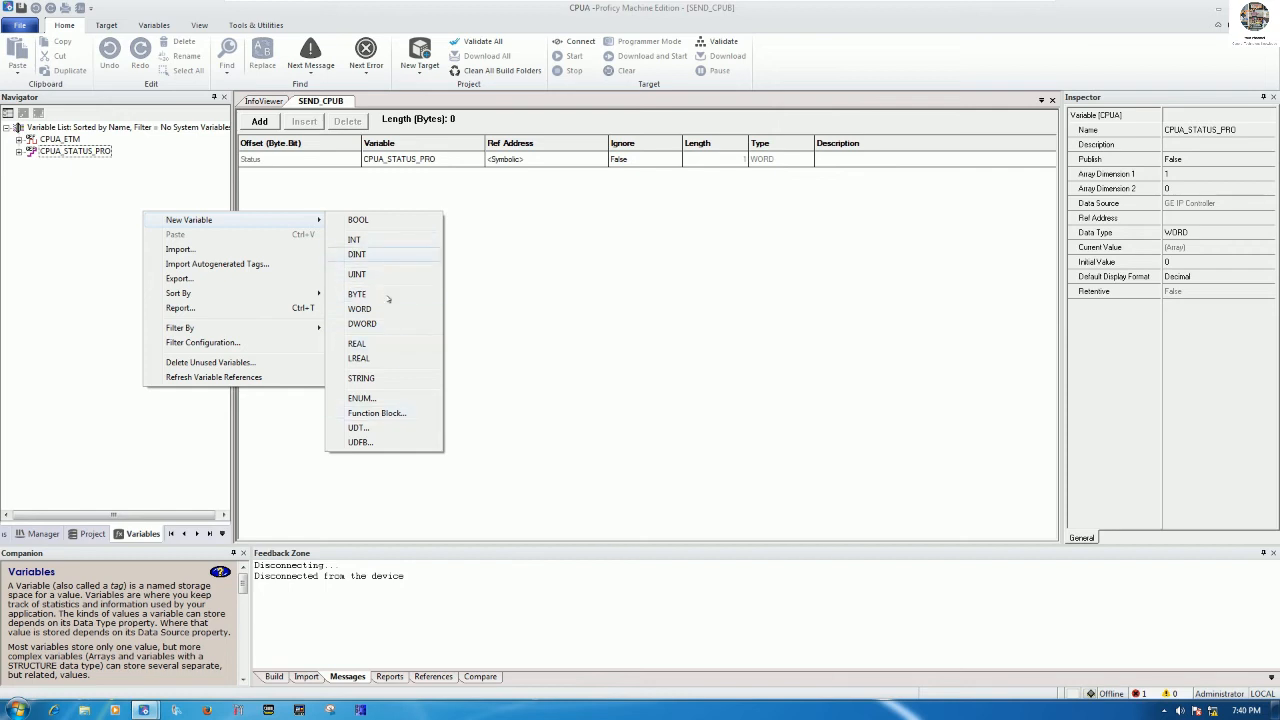
click(390, 220)
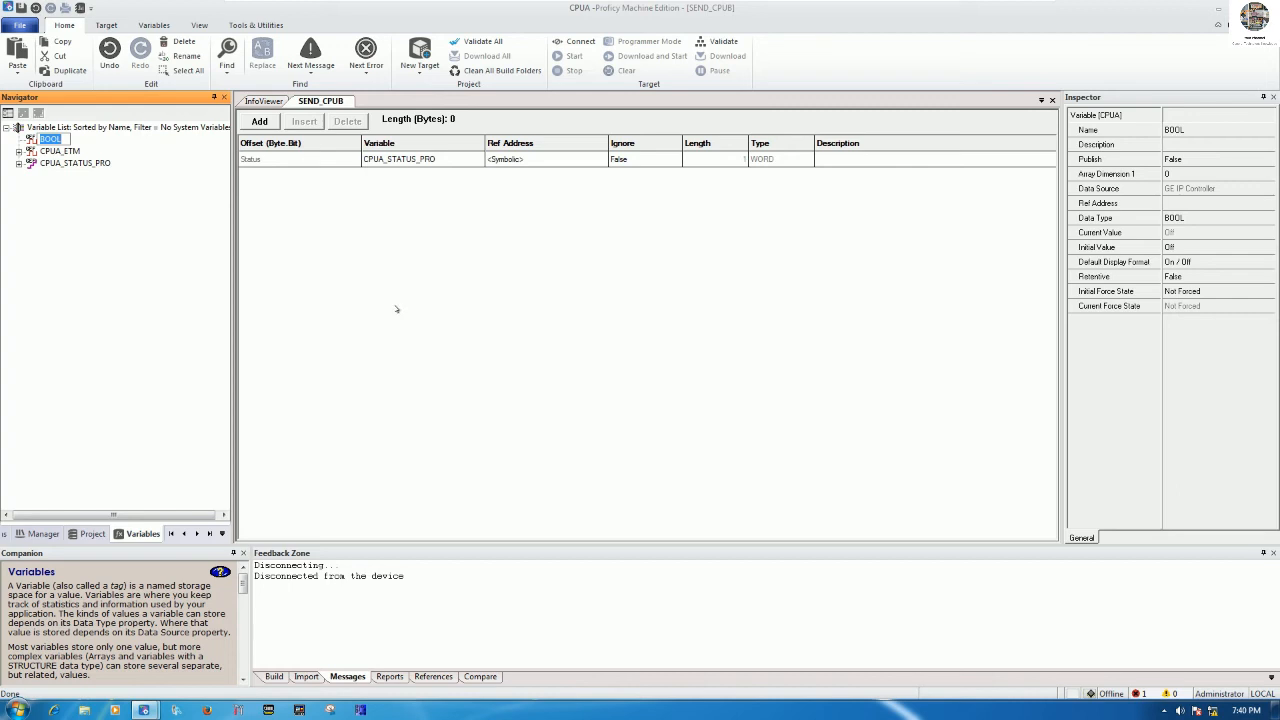
text(SENDTOCPUA)
key(Left)
key(Left)
key(Left)
key(Left)
text(_)
key(BackSpace)
key(BackSpace)
key(BackSpace)
key(Return)
text(_B)
text(L)
key(Return)
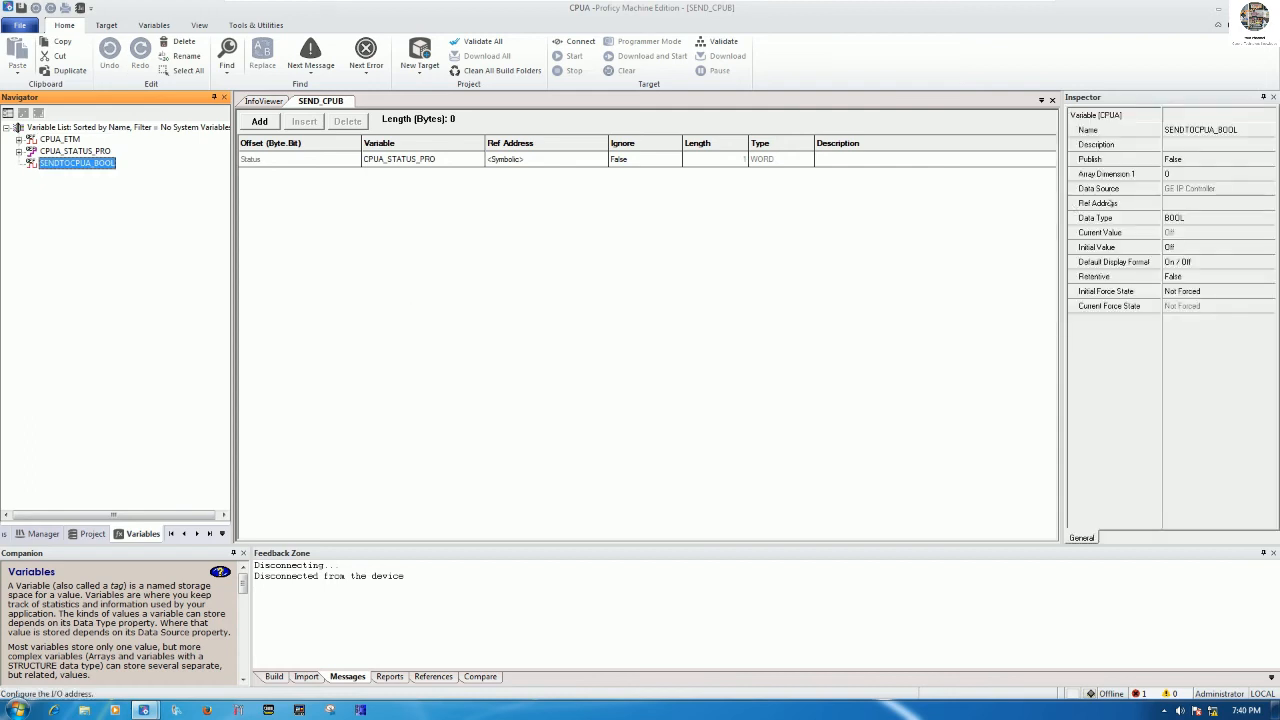
Set Array Dimension 1 of the SENDTOCPUA_BOOL variable to 16
click(1170, 174)
text(1)
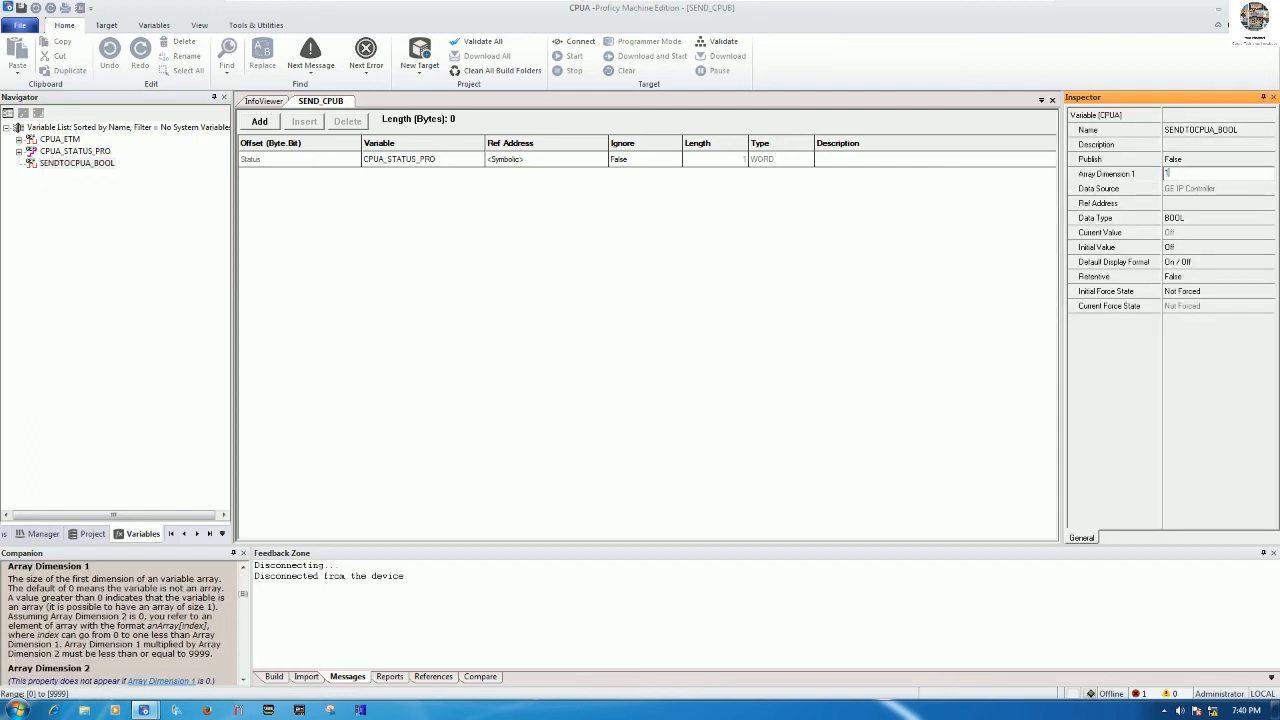
text(6)
key(Return)
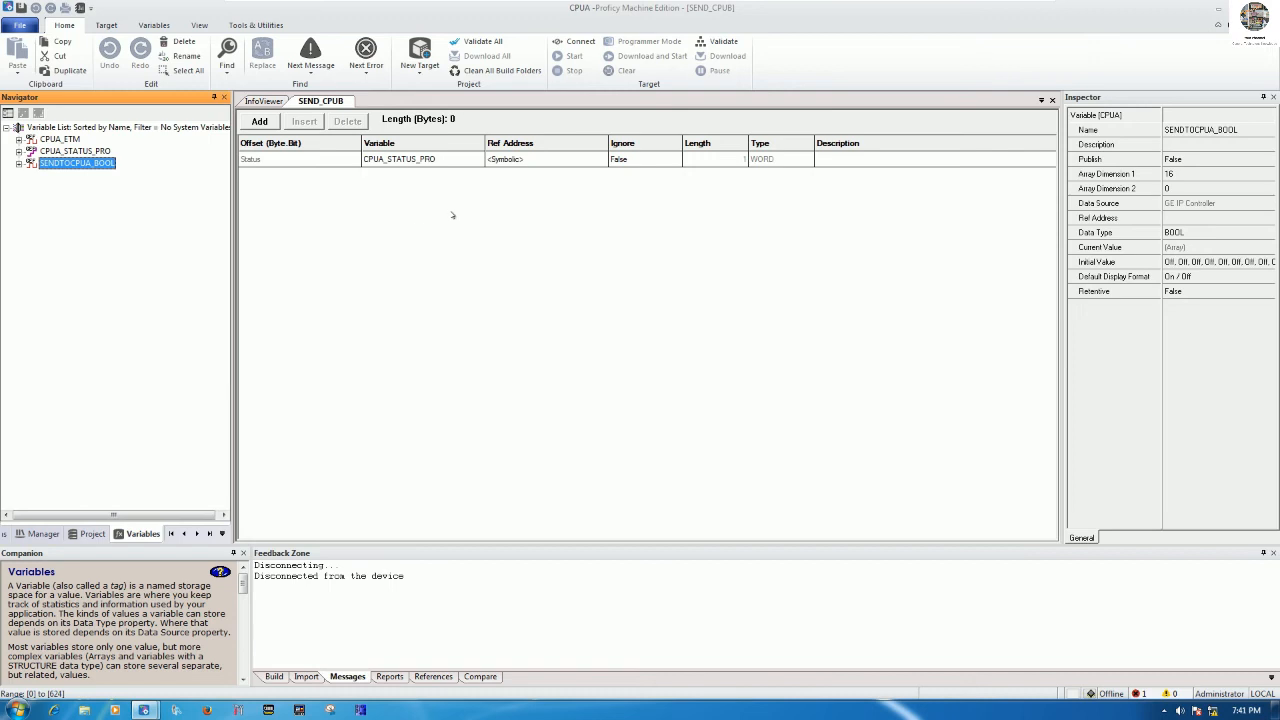
Add a data row to the SEND_CPUB exchange, assign SENDTOCPUA_BOOL to it and close the exchange editor
click(271, 126)
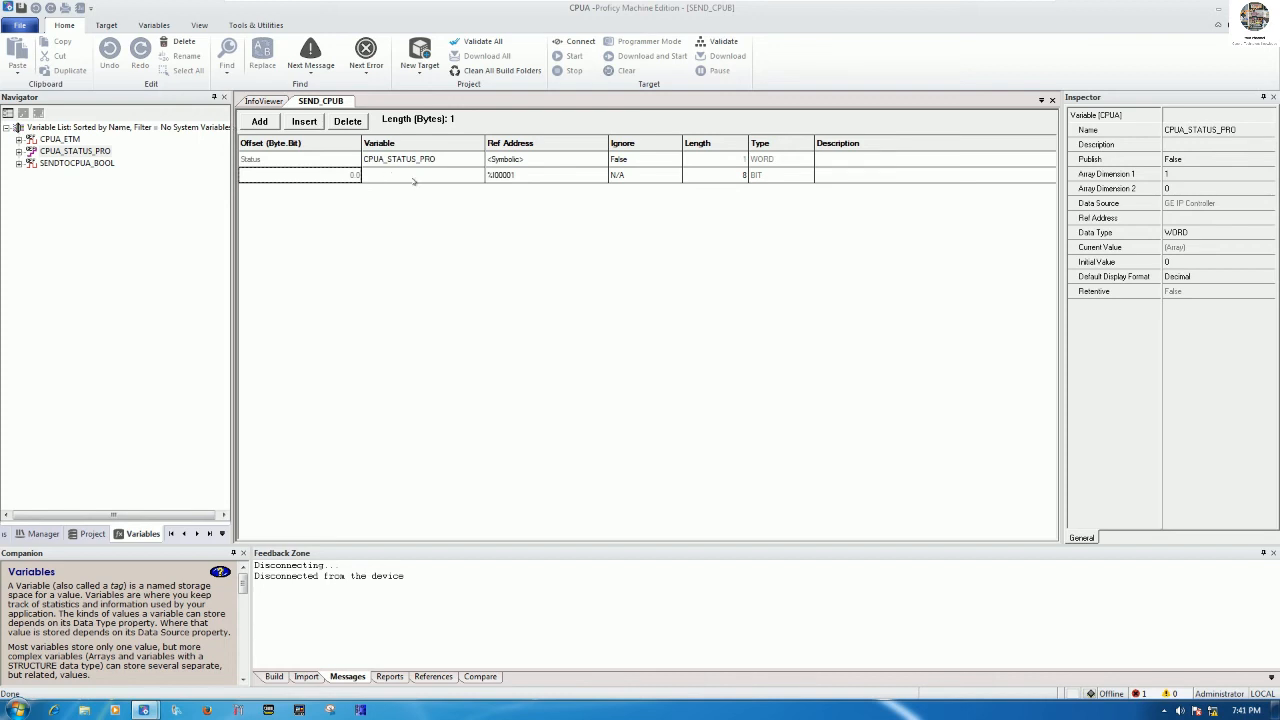
click(414, 178)
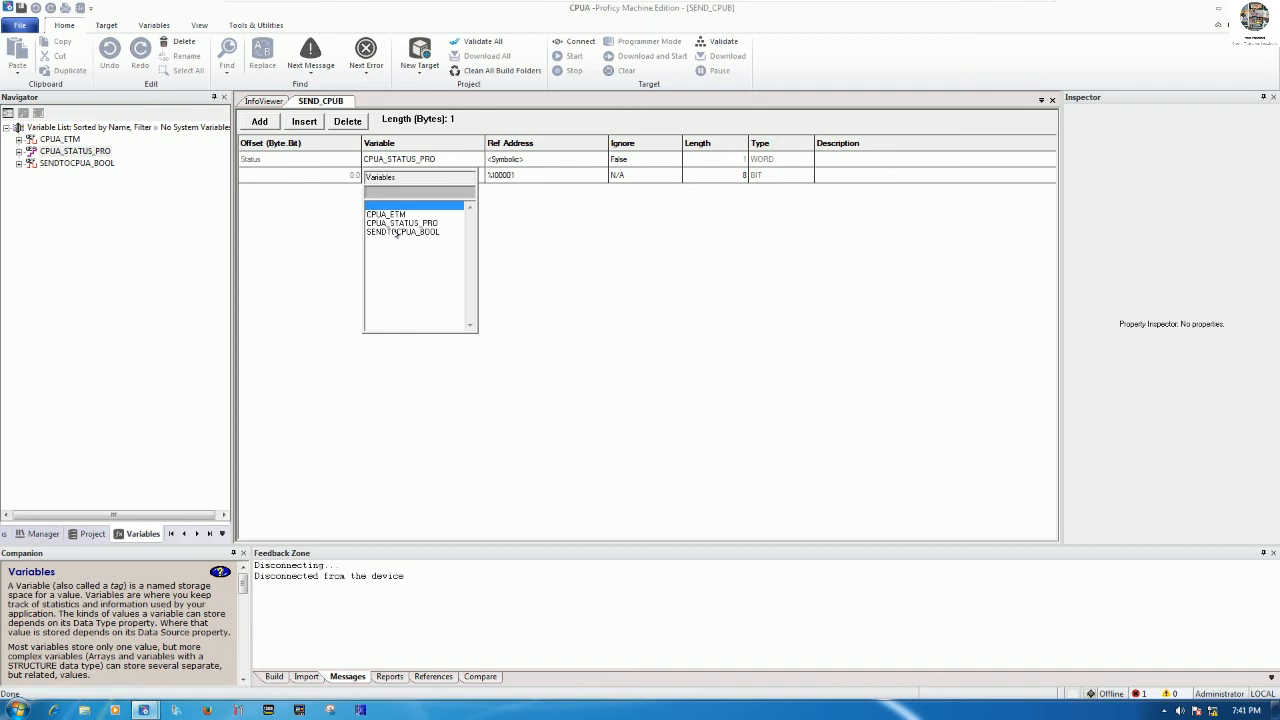
click(397, 232)
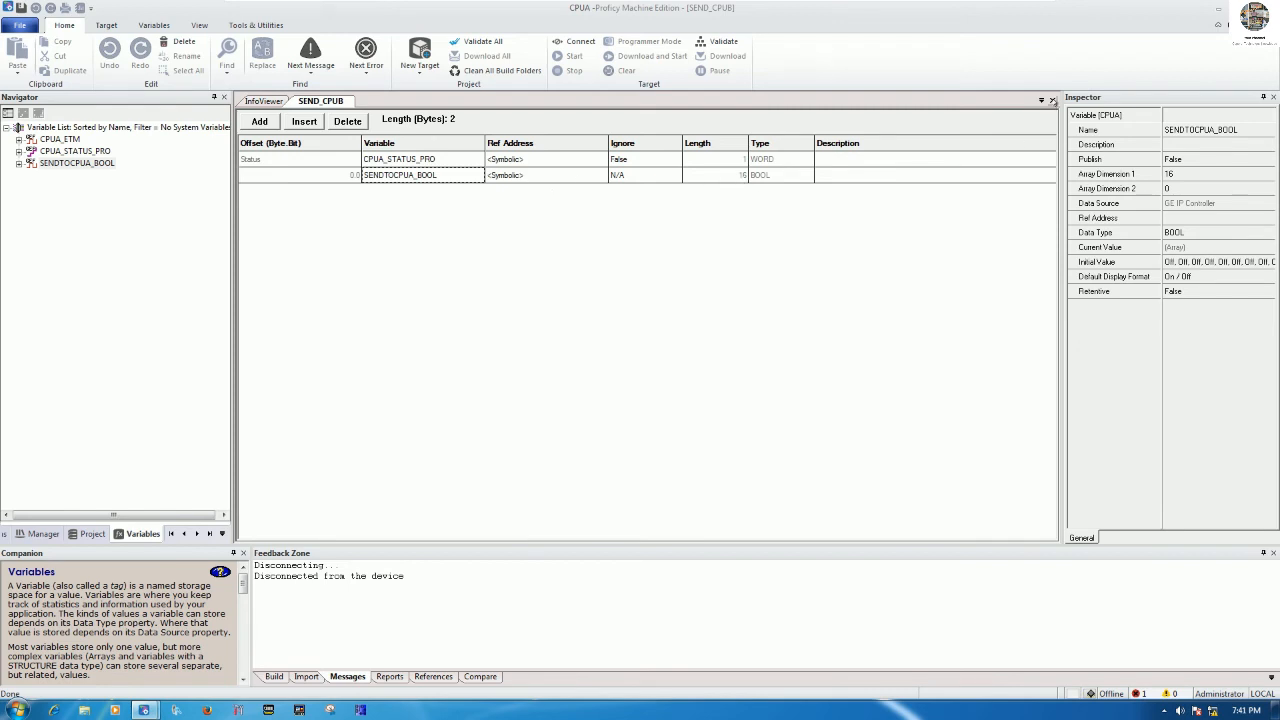
click(1052, 100)
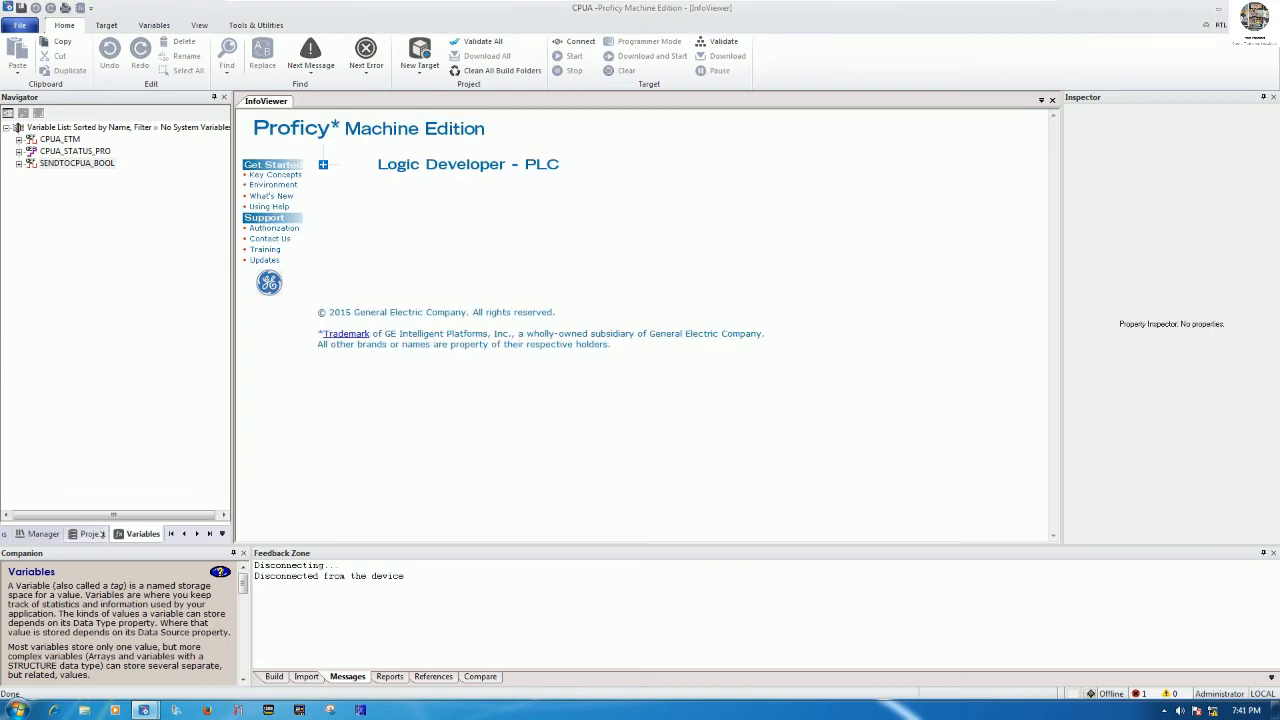
Return to CPUA's project tree, check the SEND_CPUB and Ethernet Global Data properties, and save the project
click(92, 533)
click(100, 211)
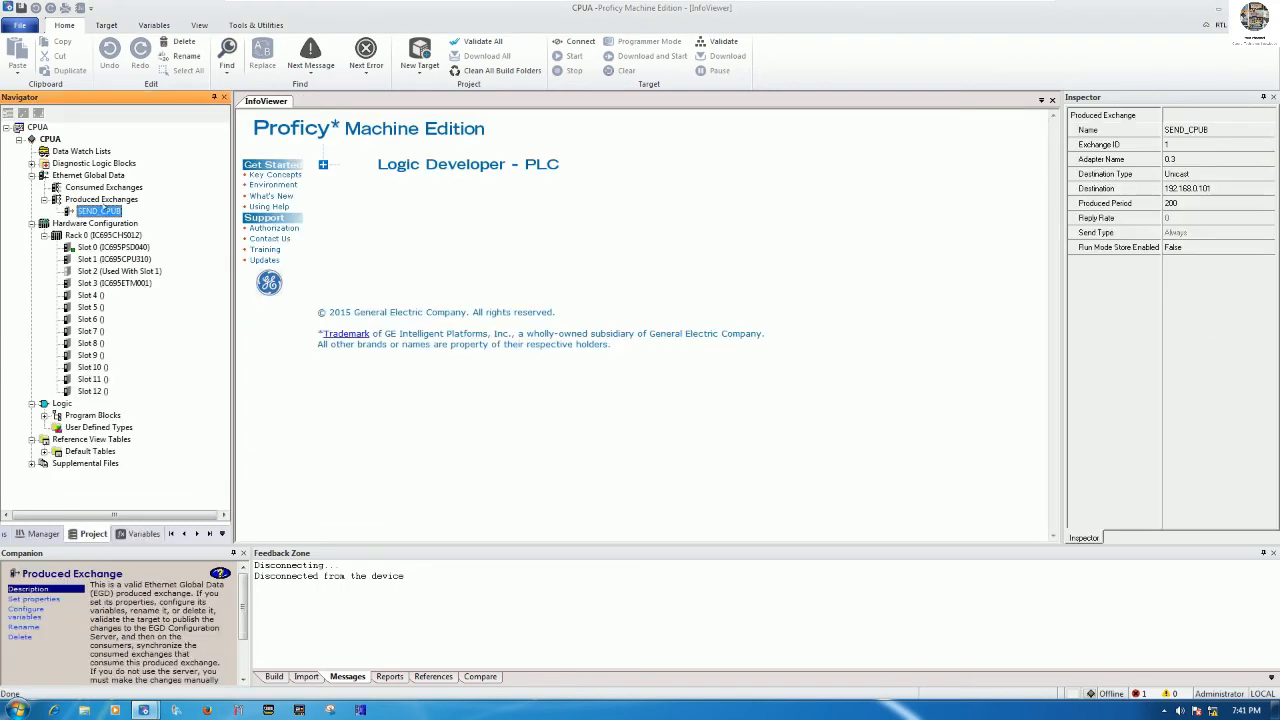
click(100, 176)
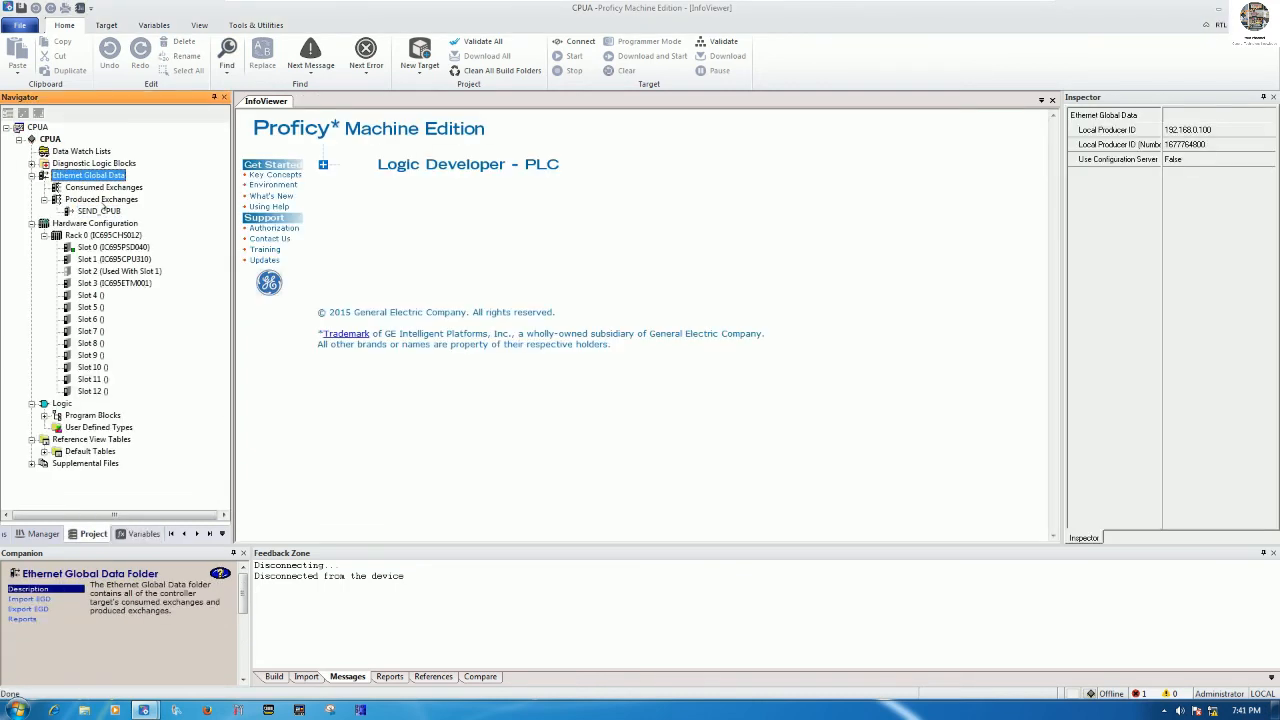
click(80, 211)
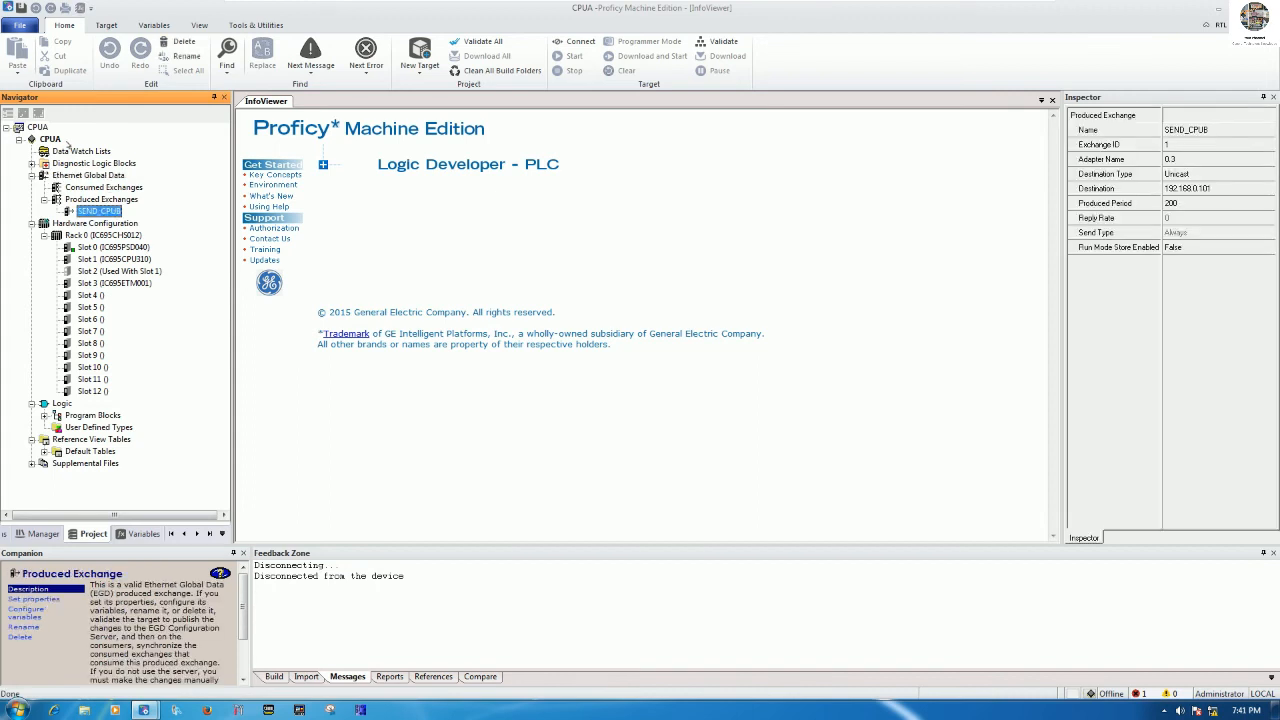
click(21, 8)
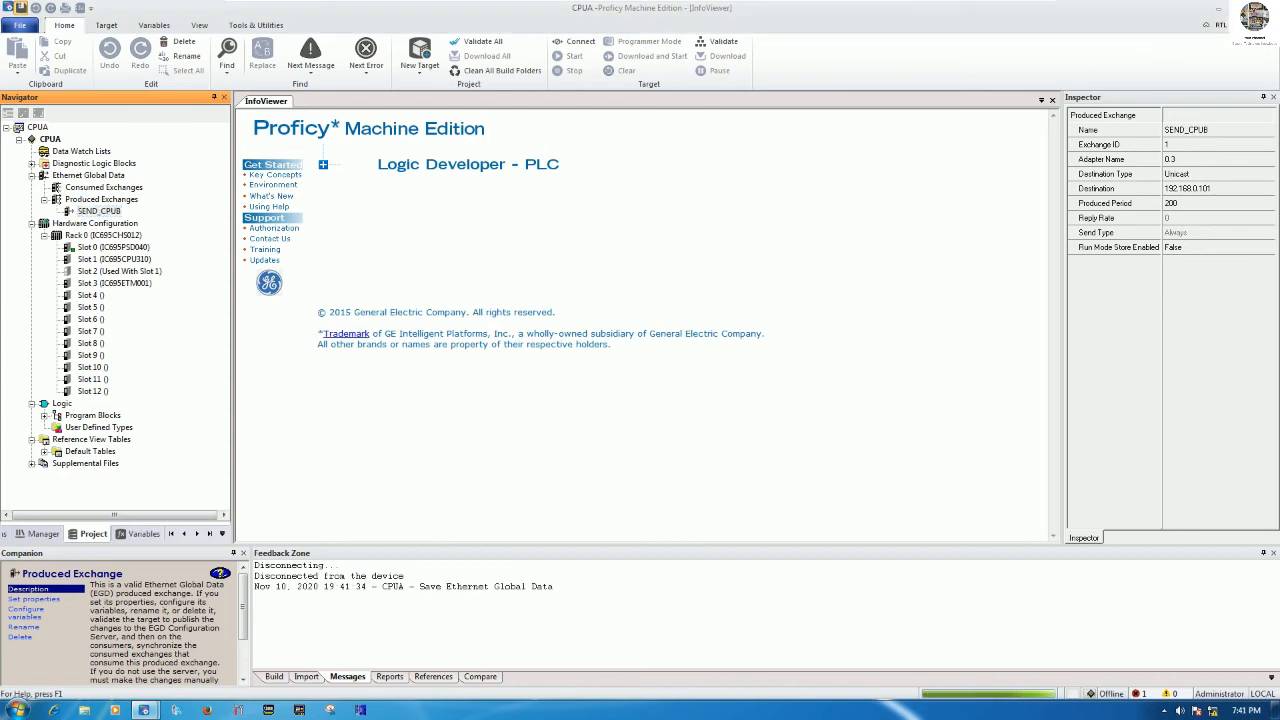
Connect to the CPUA controller in programmer mode and download the project to it
click(576, 41)
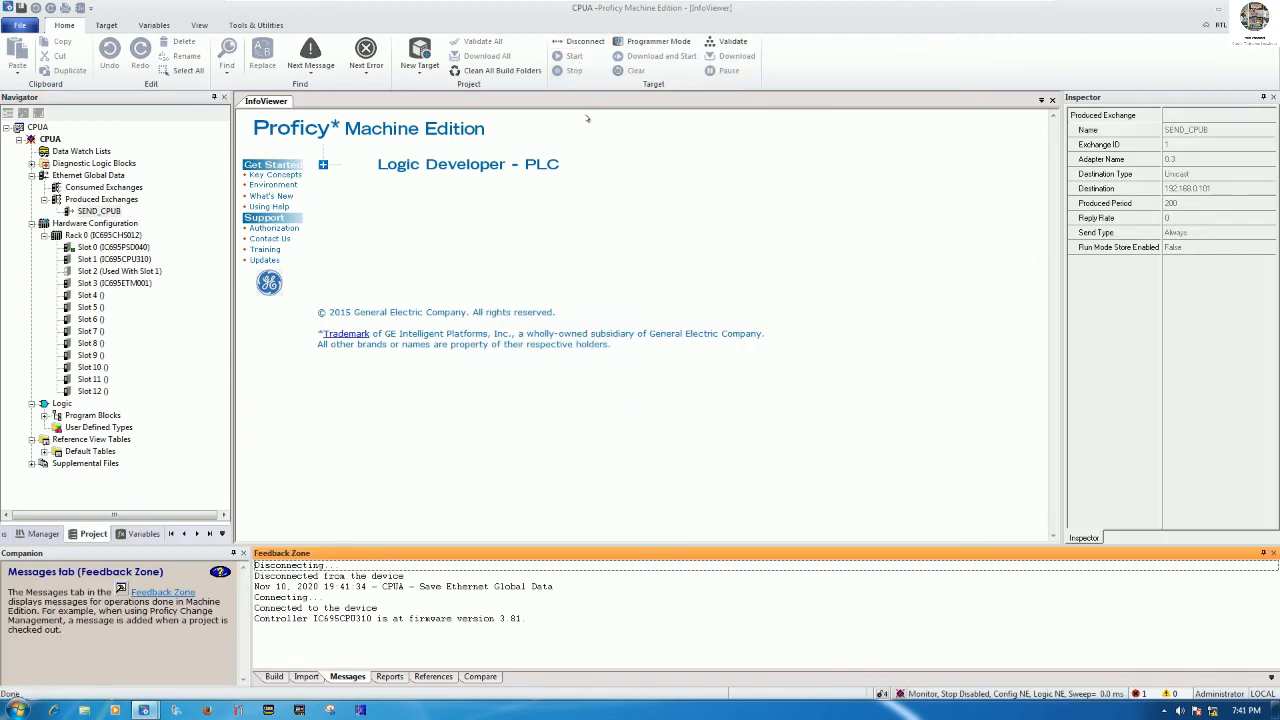
click(657, 46)
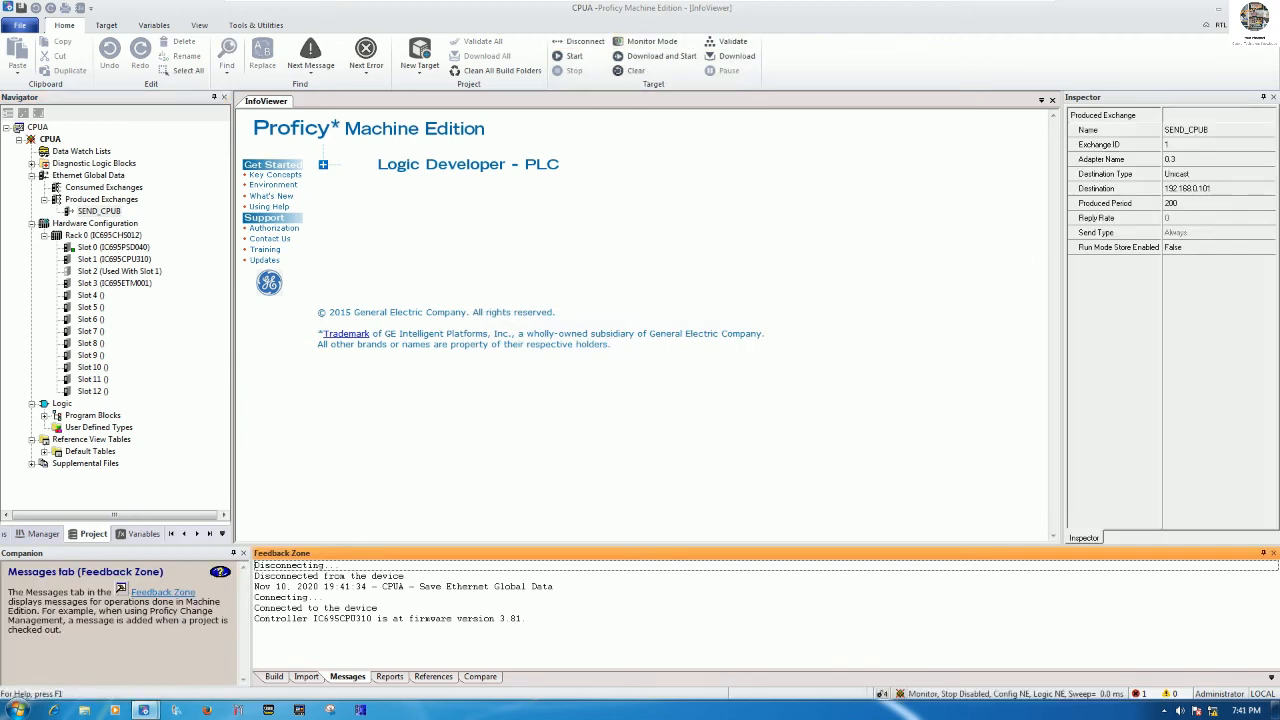
click(568, 56)
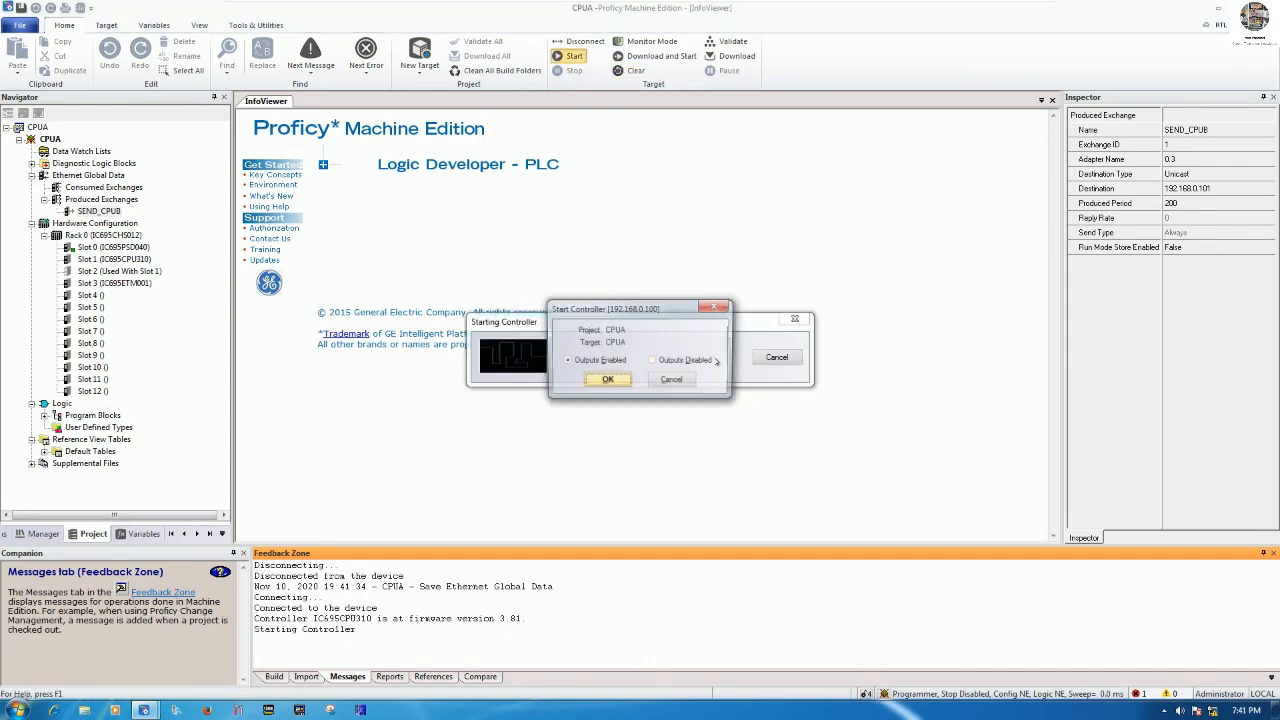
click(664, 381)
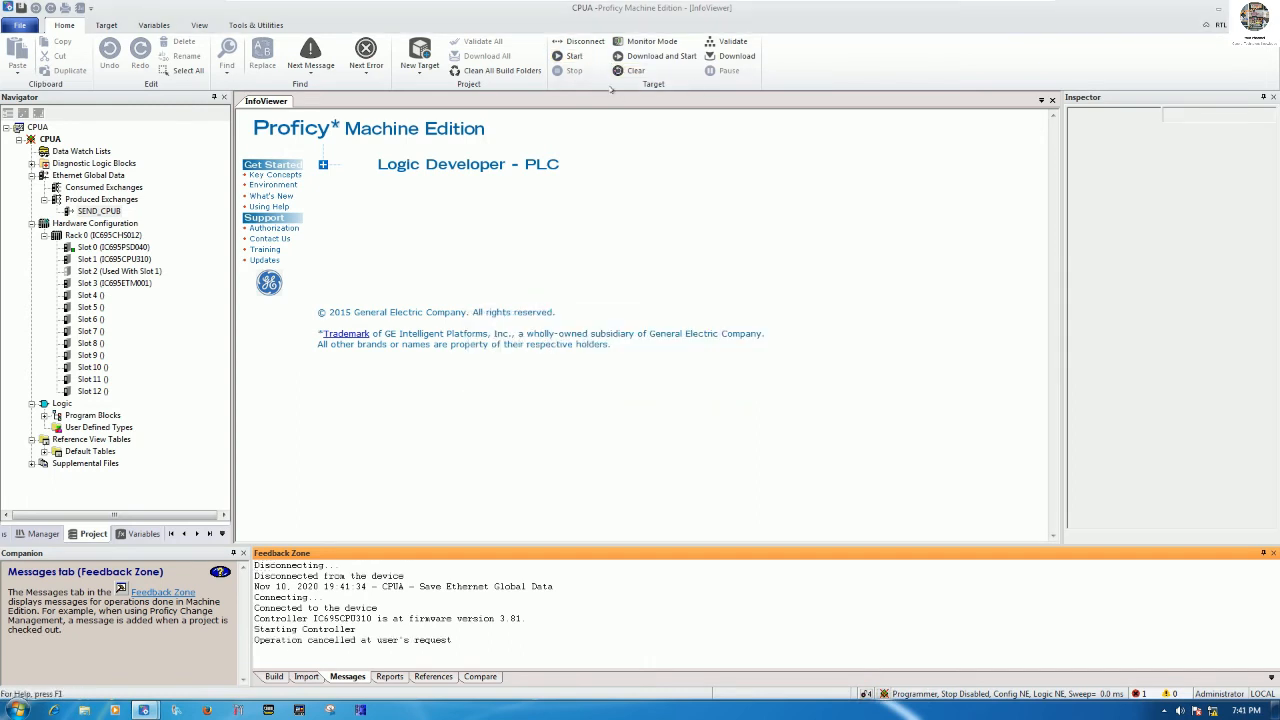
click(730, 56)
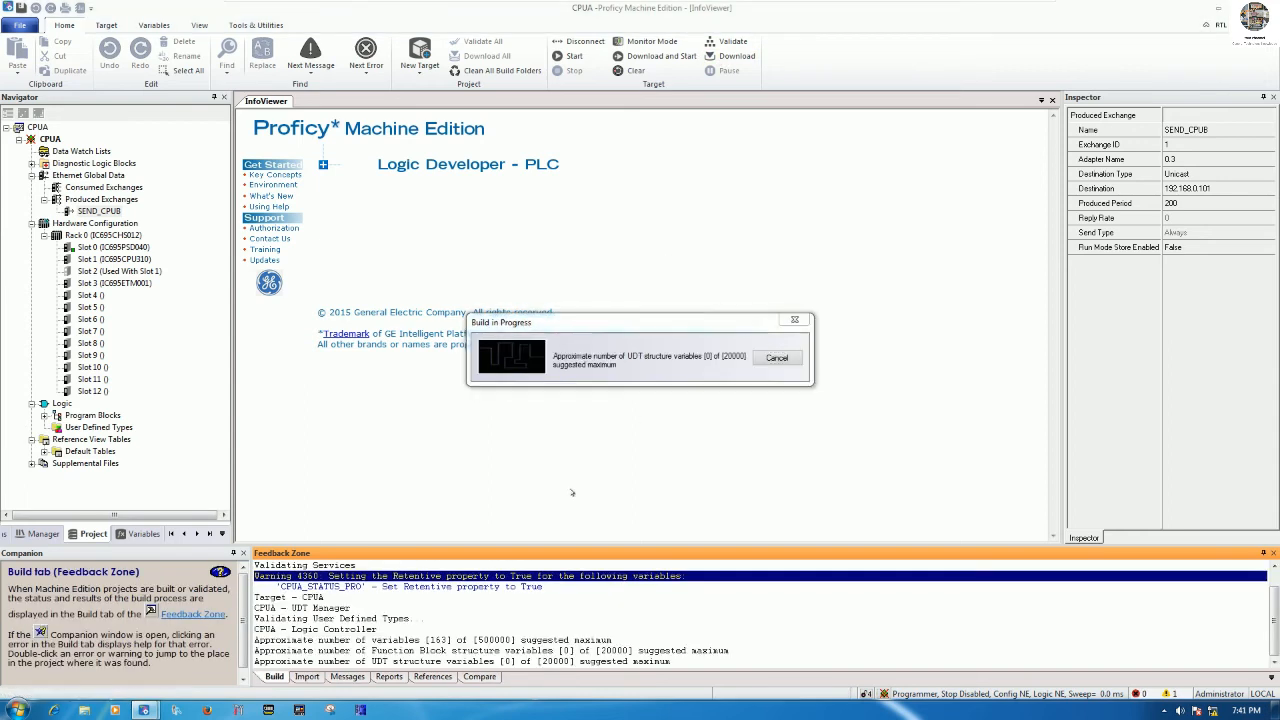
click(576, 453)
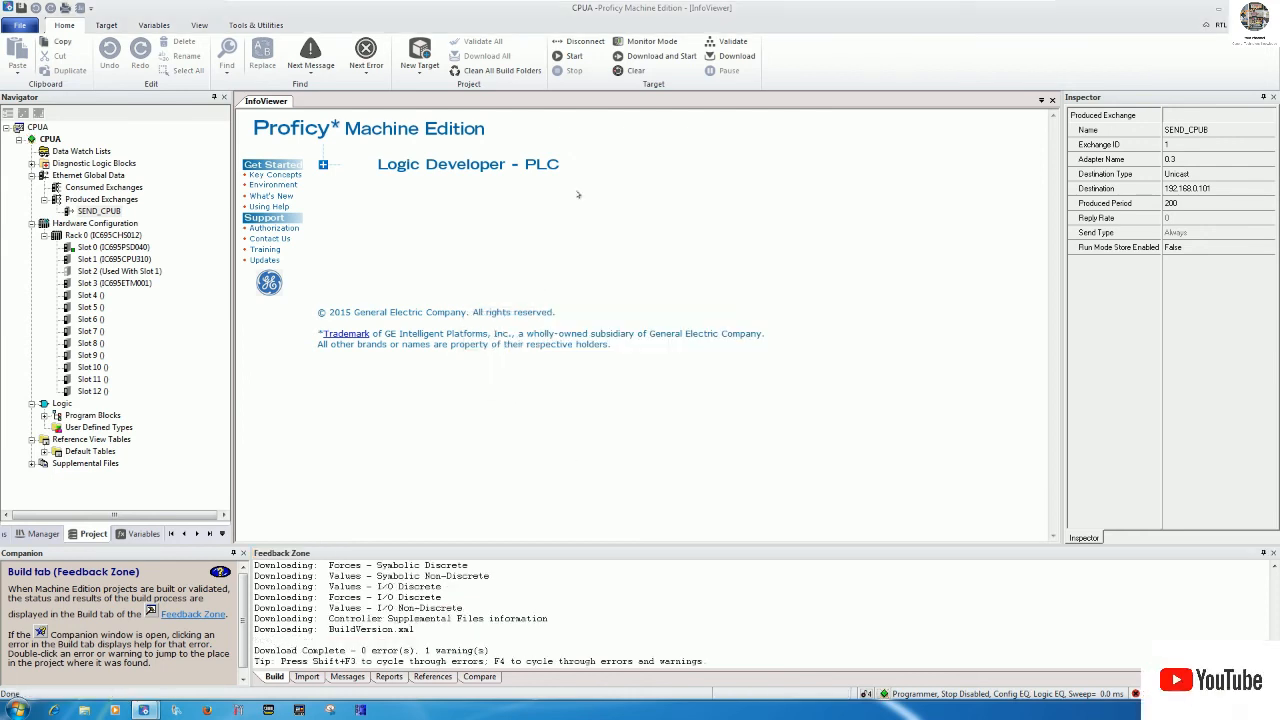
Start the CPUA controller with outputs enabled
click(573, 58)
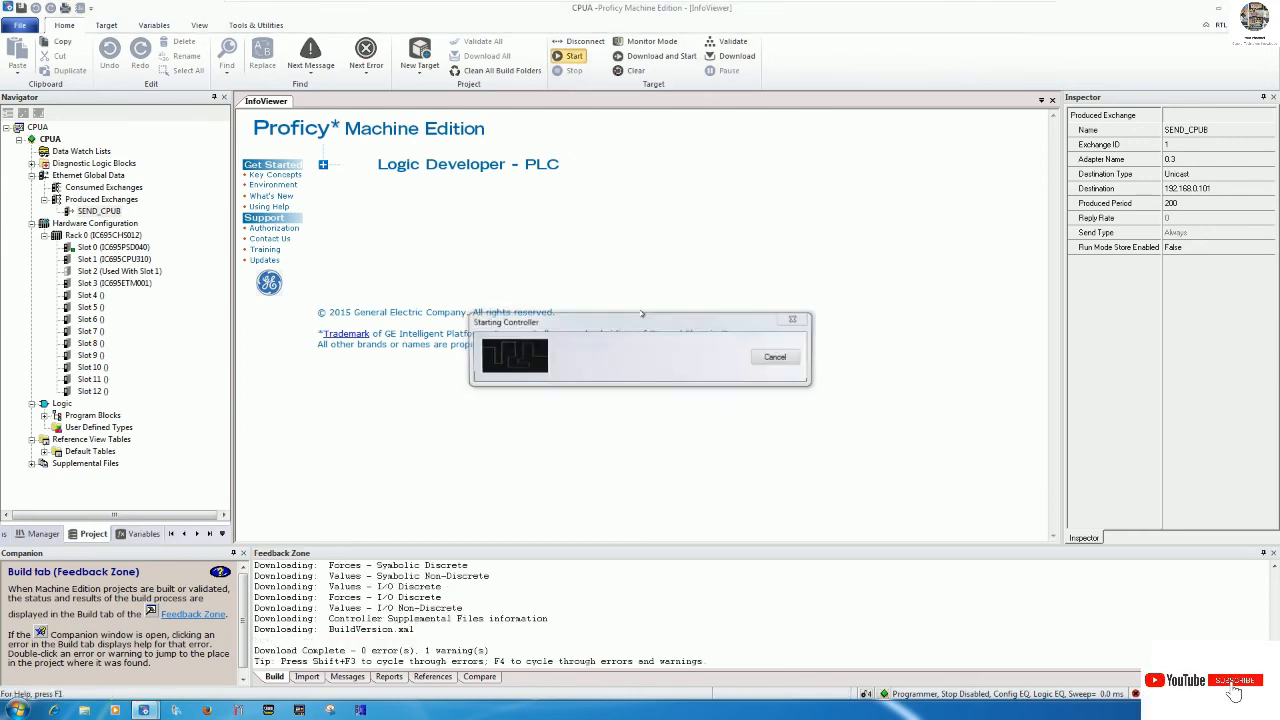
click(590, 380)
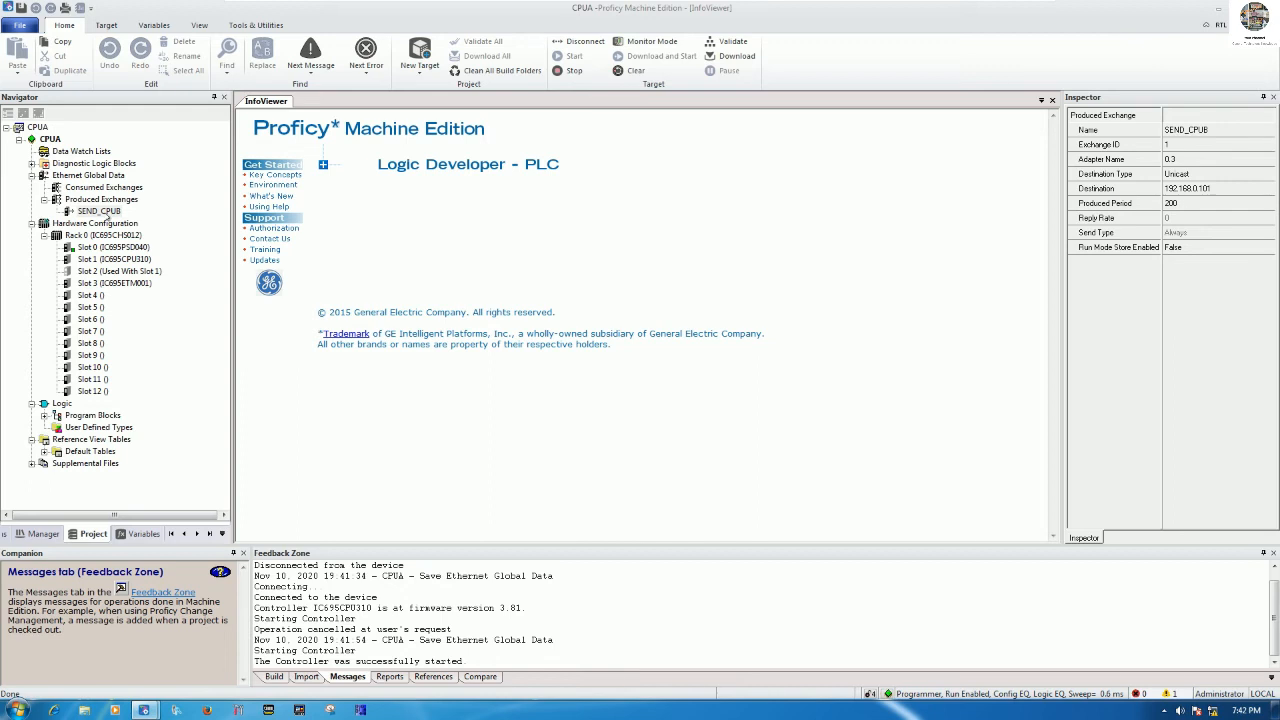
click(103, 212)
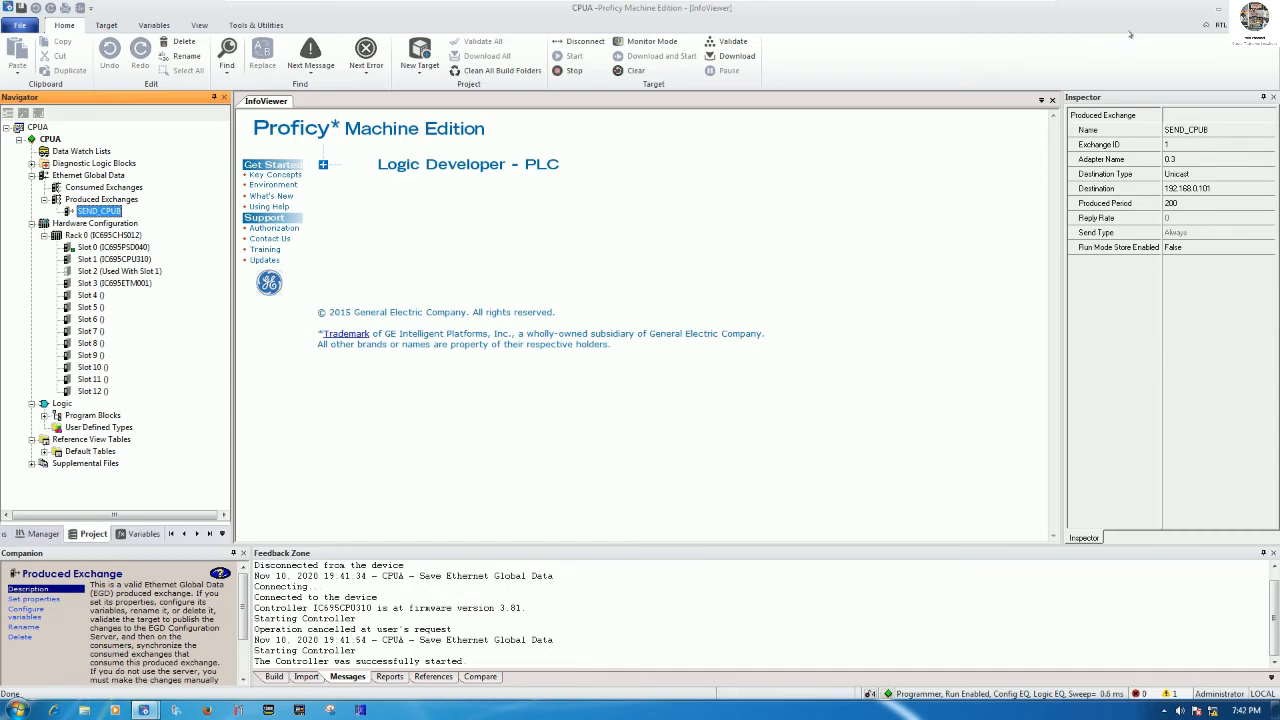
Switch to the CPUB project and disconnect from its controller
click(1217, 10)
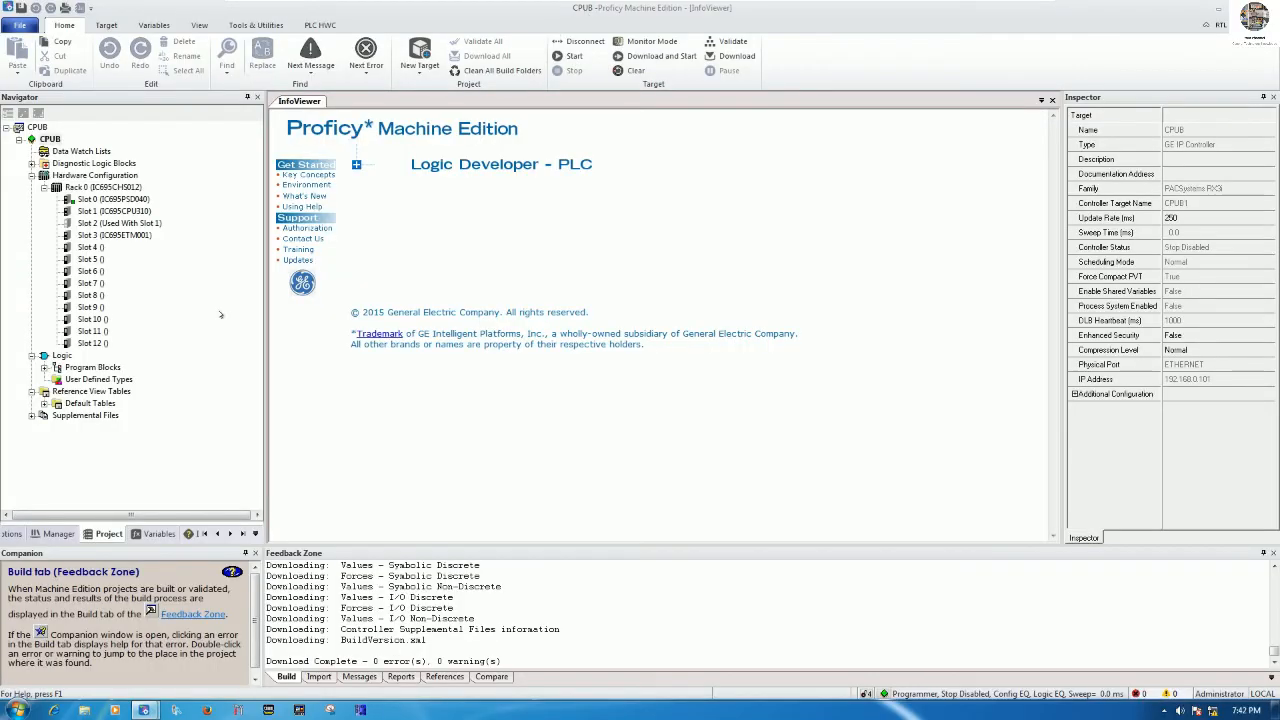
click(580, 41)
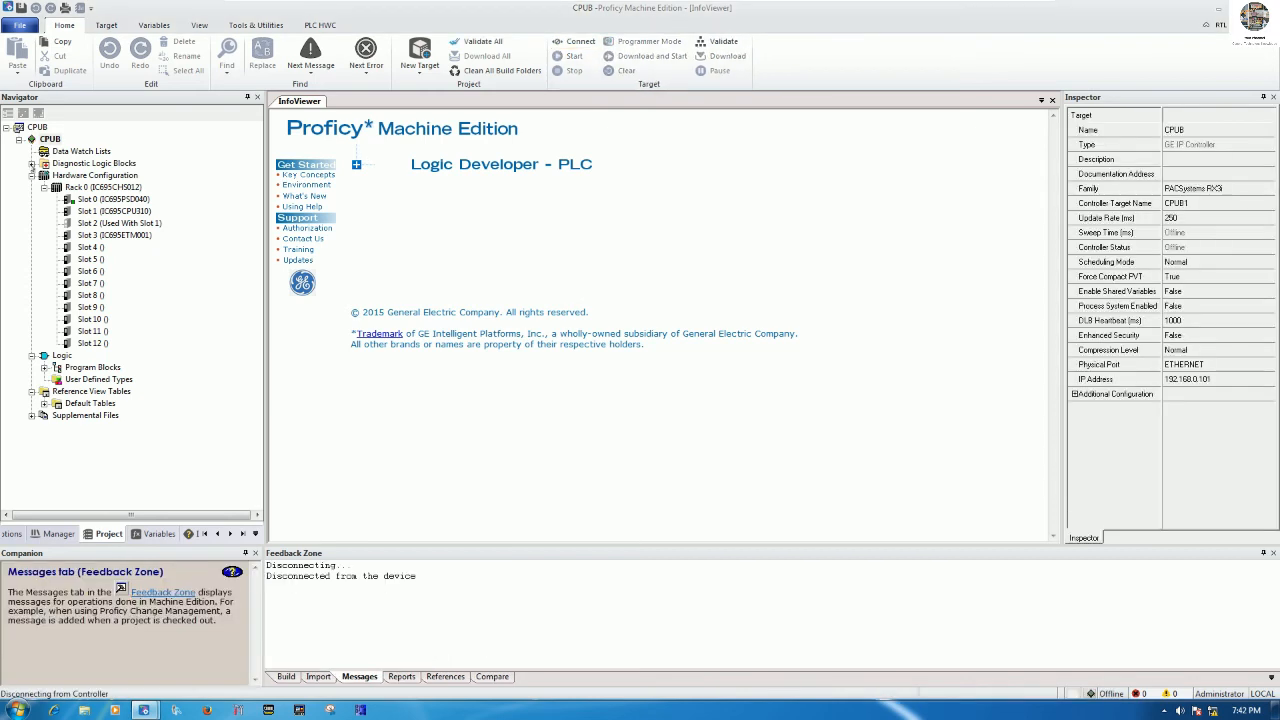
double_click(46, 163)
Add the Ethernet Global Data component to the CPUB target
click(50, 138)
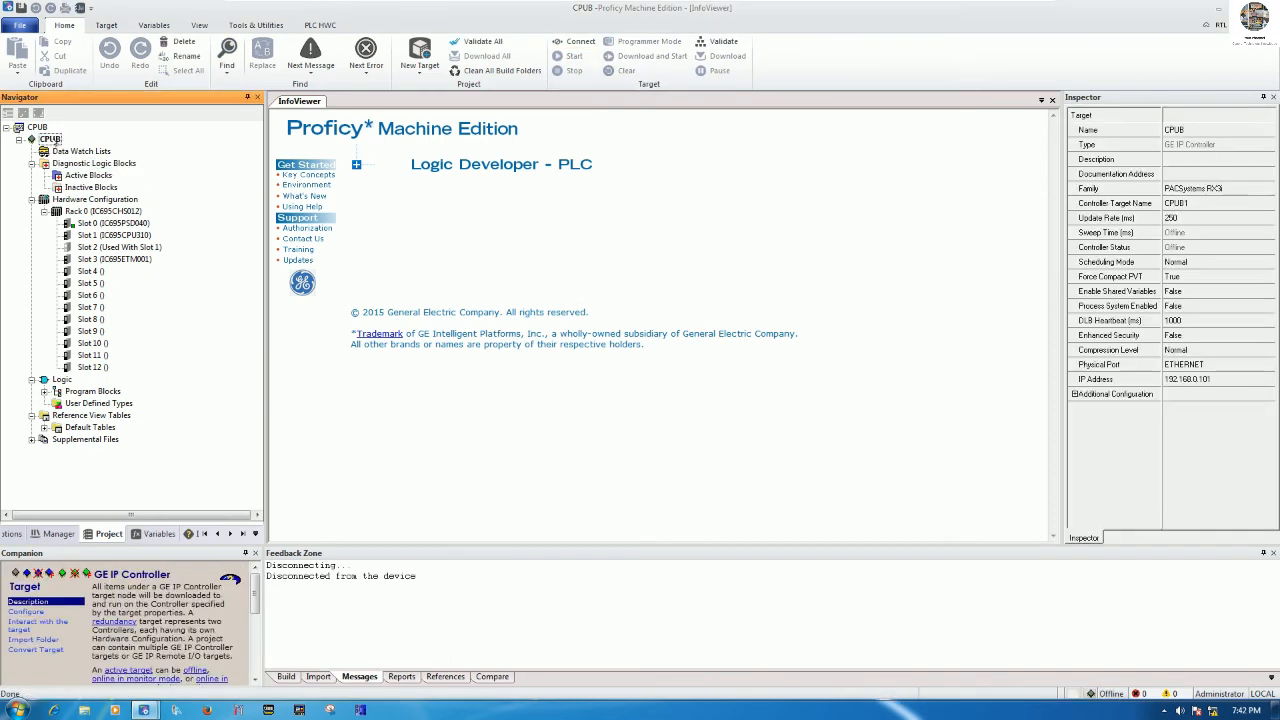
right_click(50, 138)
mouse_move(137, 150)
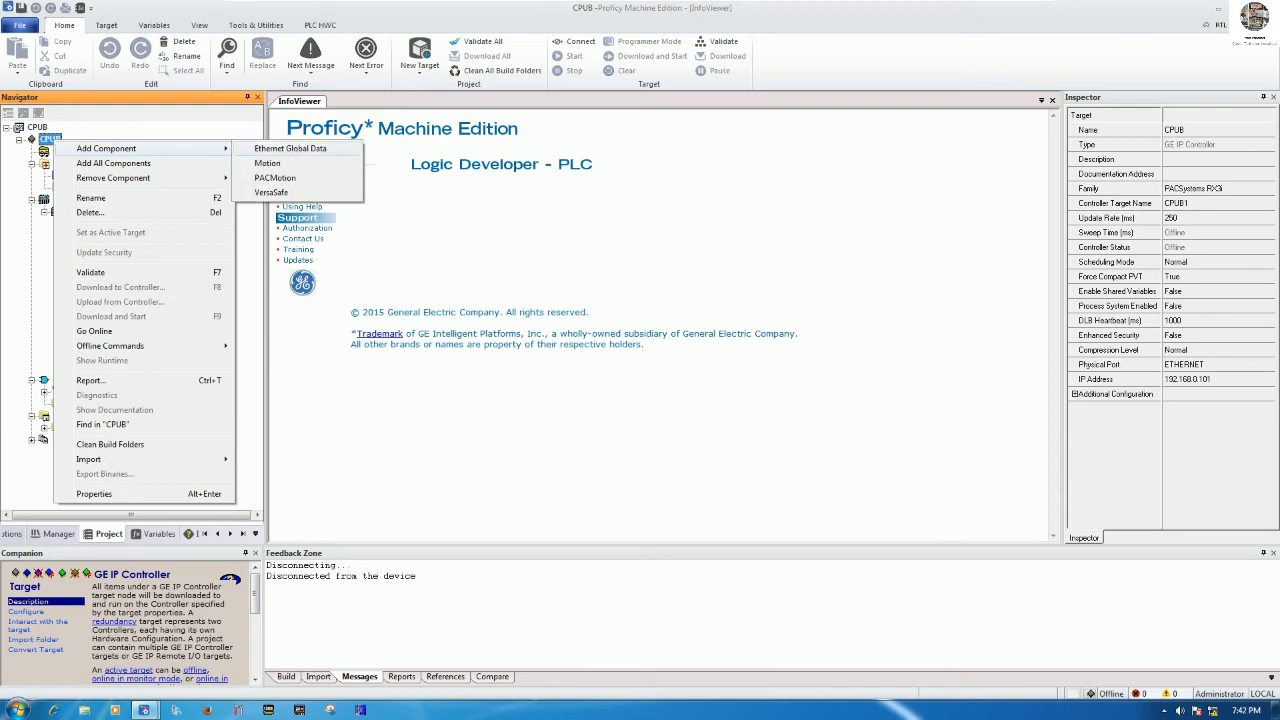
click(290, 148)
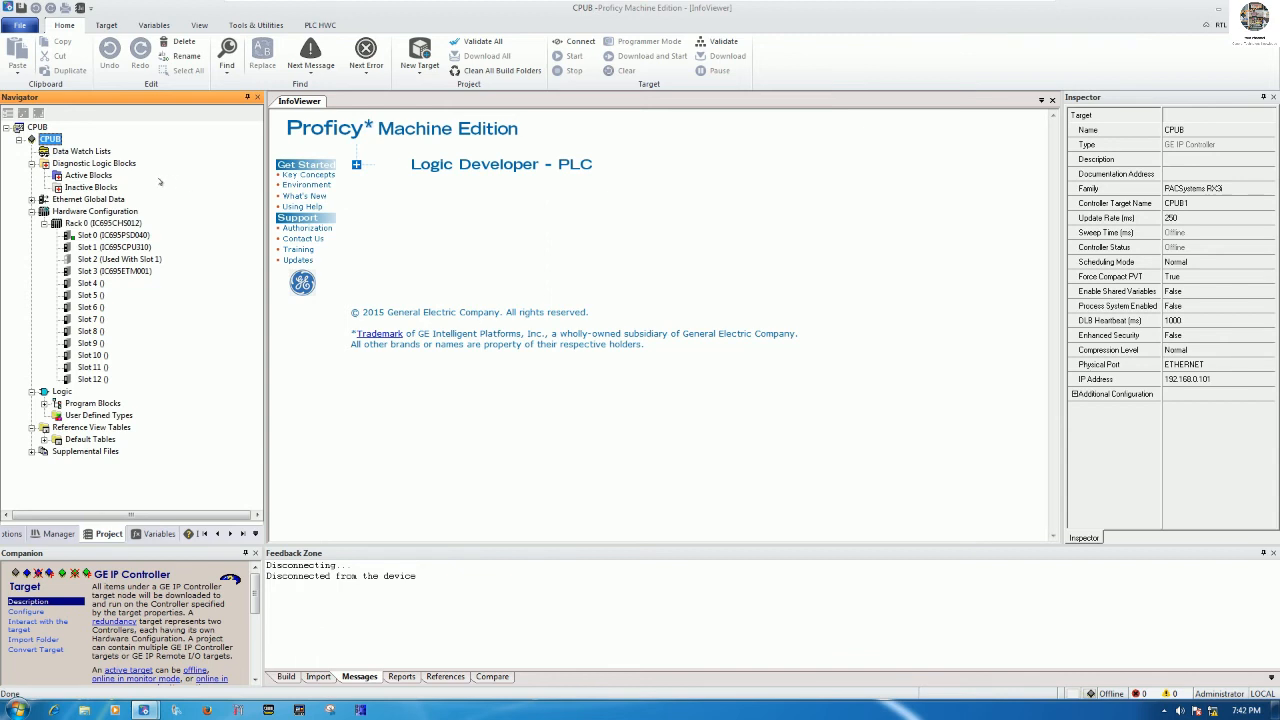
Set the Local Producer ID of CPUB's Ethernet Global Data to 192.168.0.101
click(70, 200)
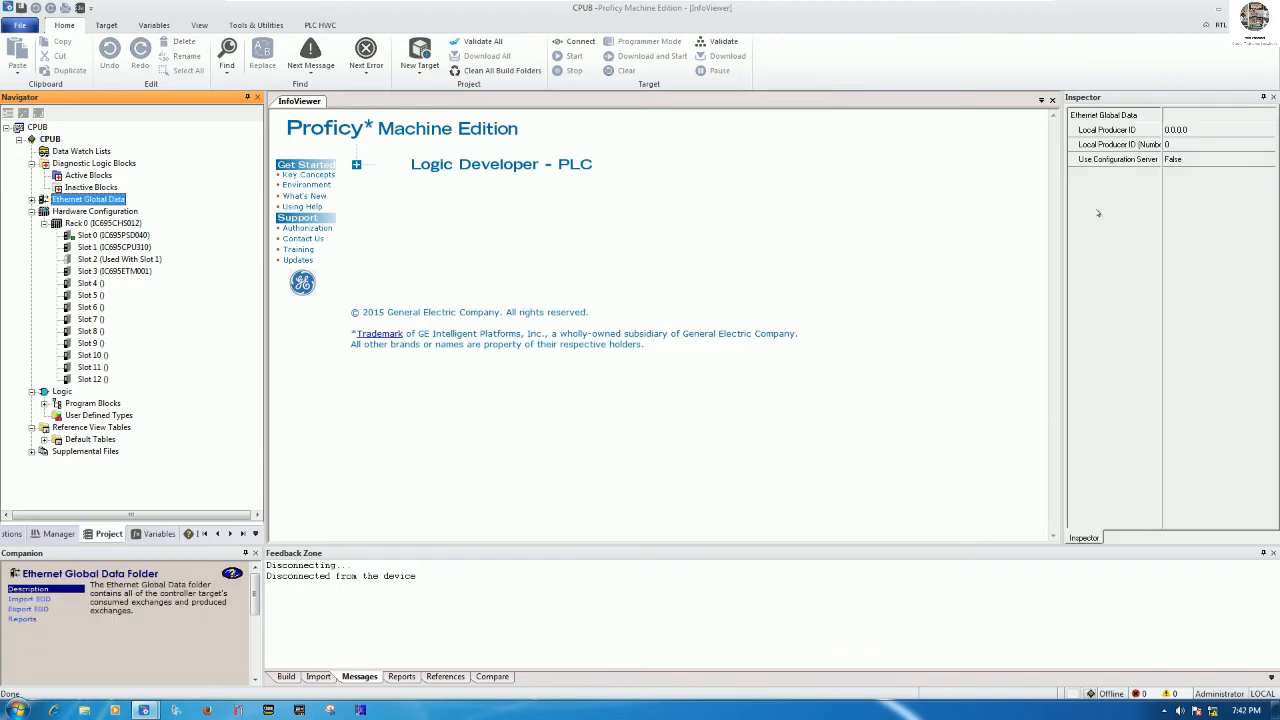
click(1185, 130)
text(192.168.0)
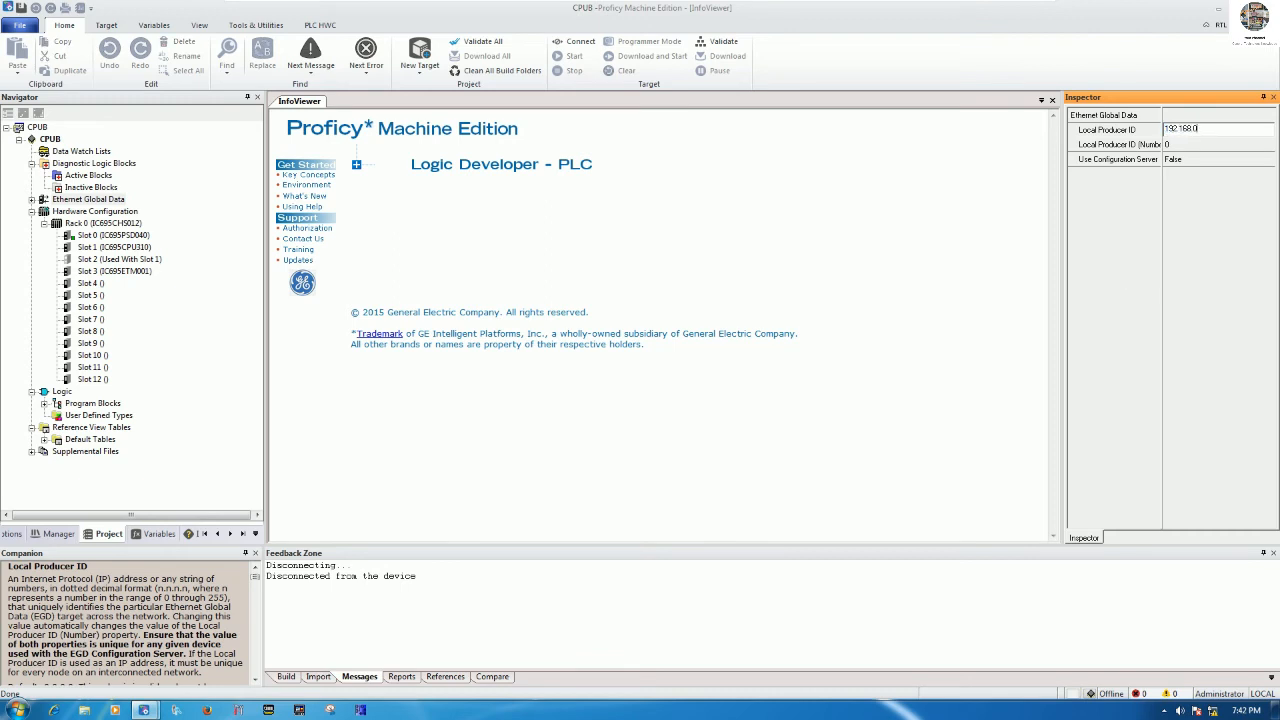
text(.101)
key(Return)
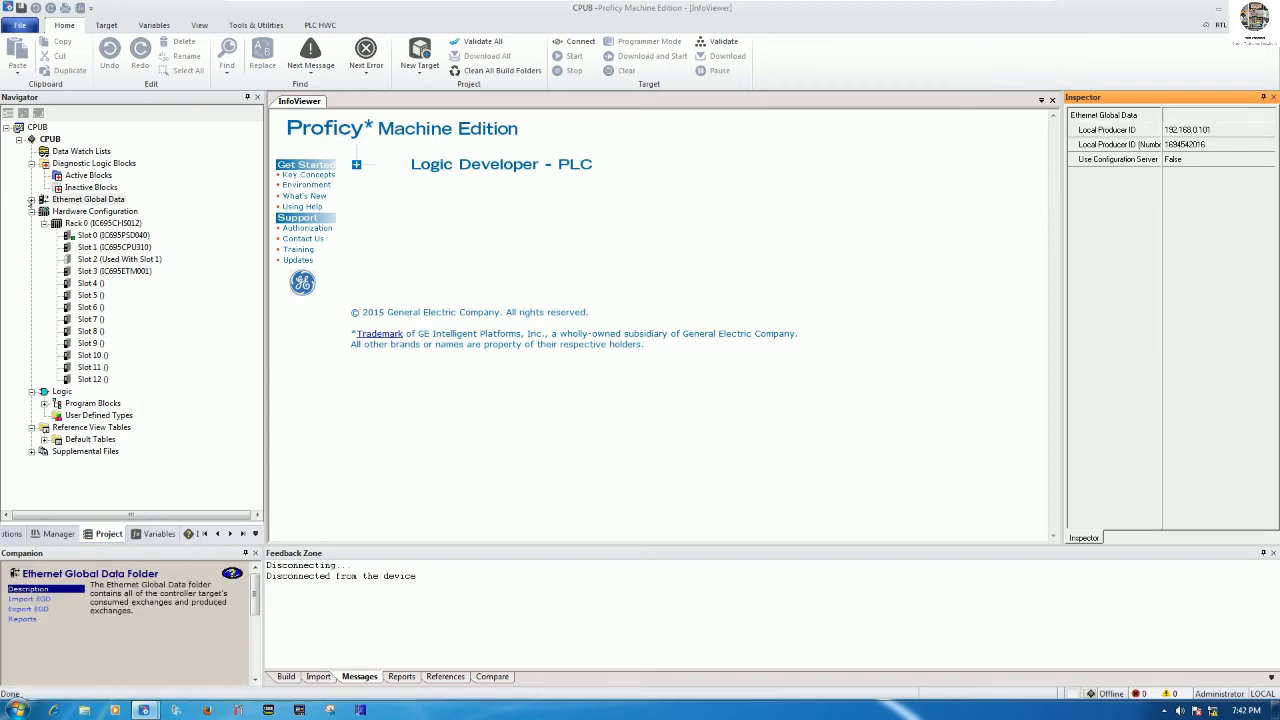
Create a new consumed exchange named FROM_CPUA in CPUB's Ethernet Global Data
double_click(42, 200)
click(103, 212)
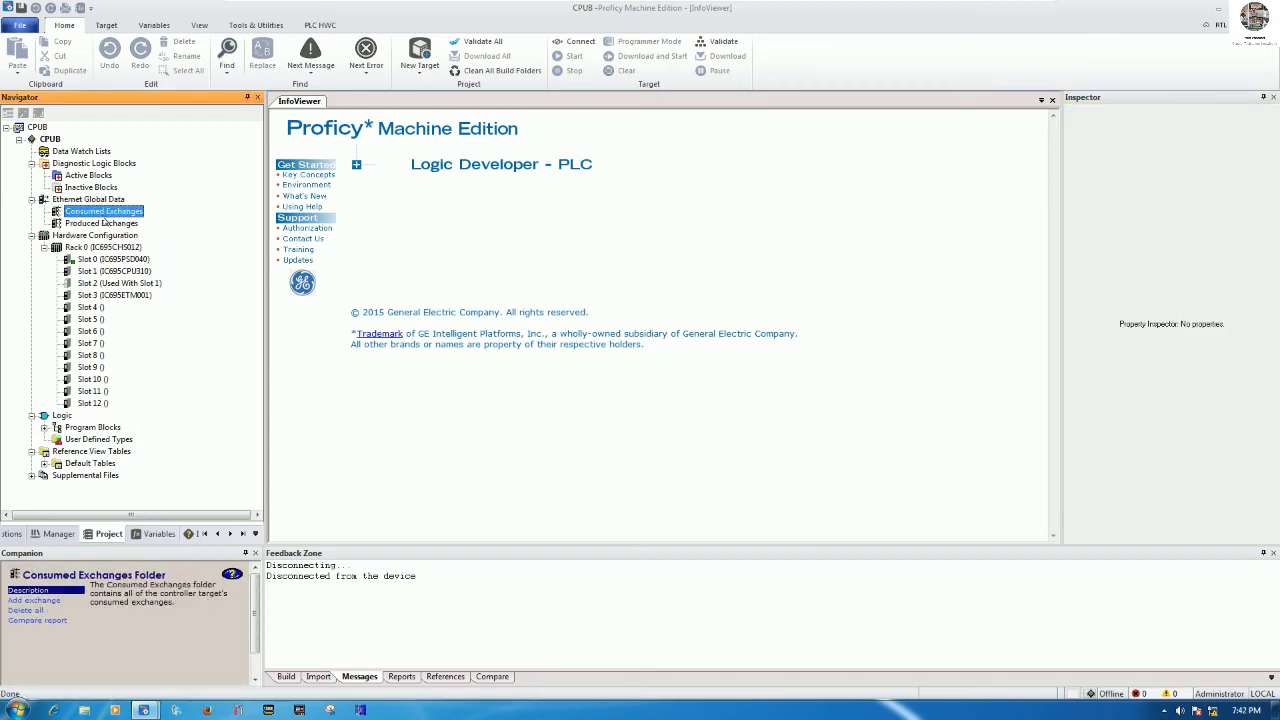
right_click(107, 215)
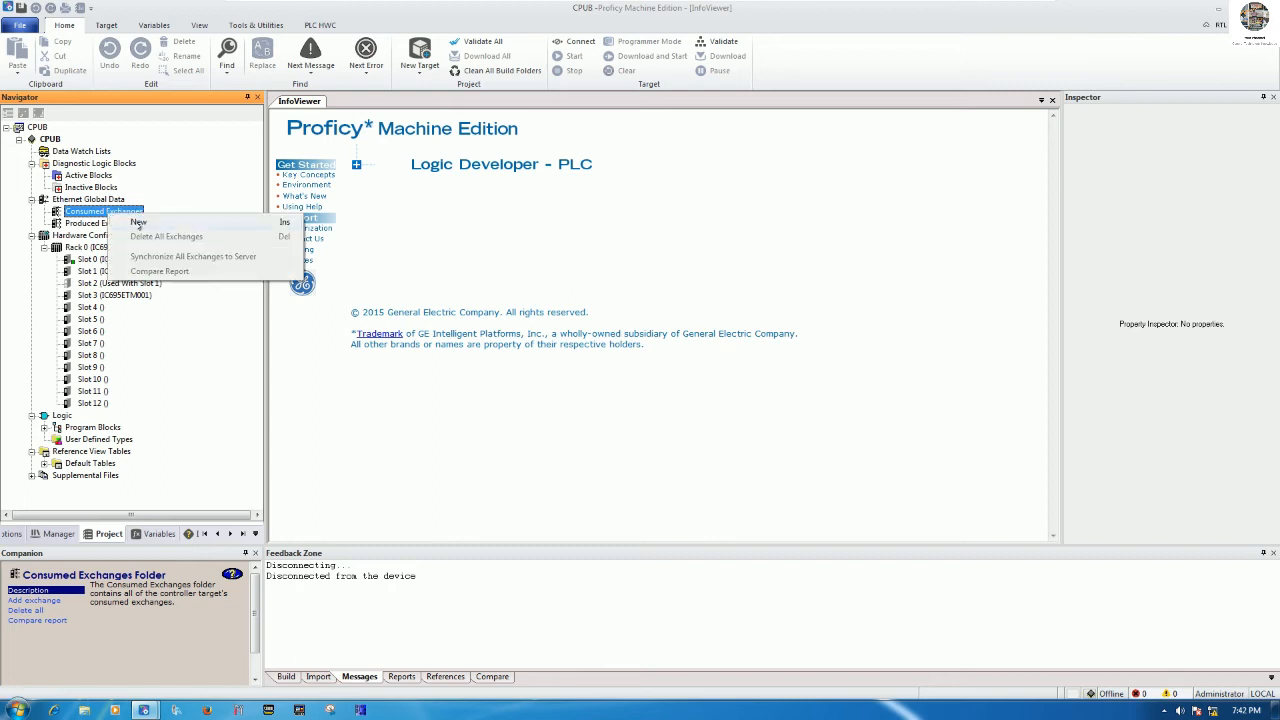
click(138, 222)
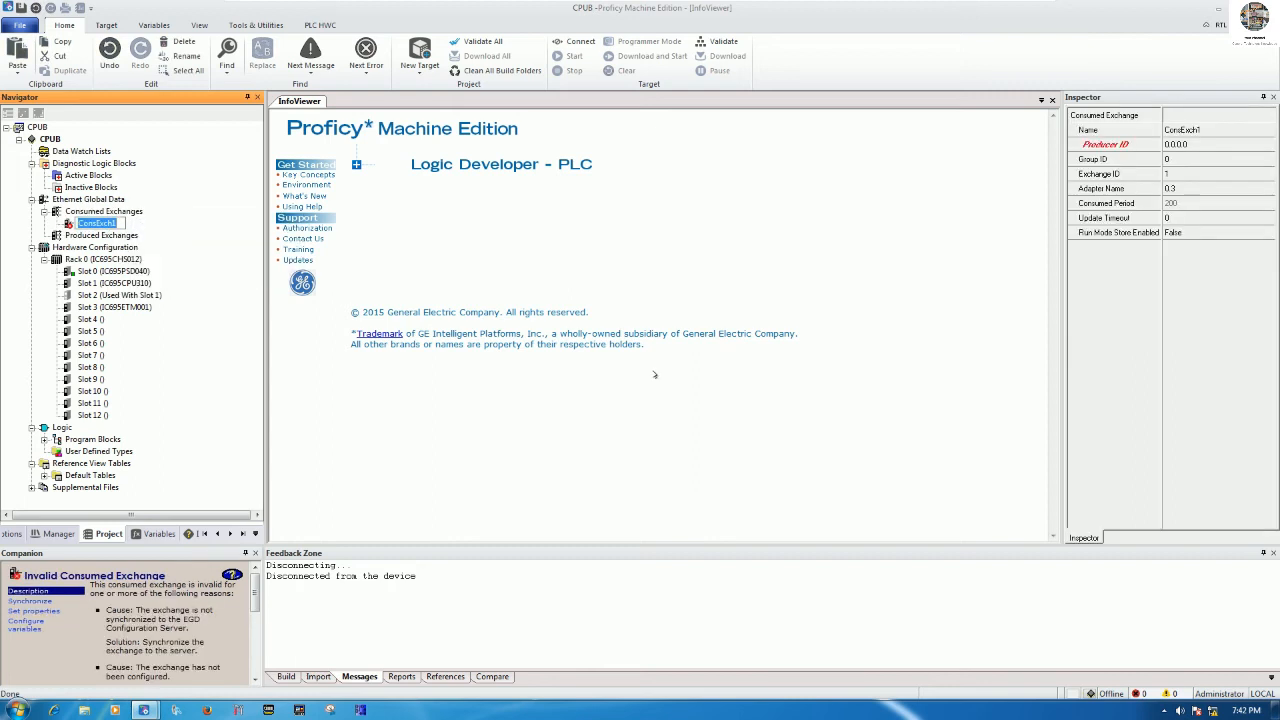
text(FROM_CPUA)
key(Return)
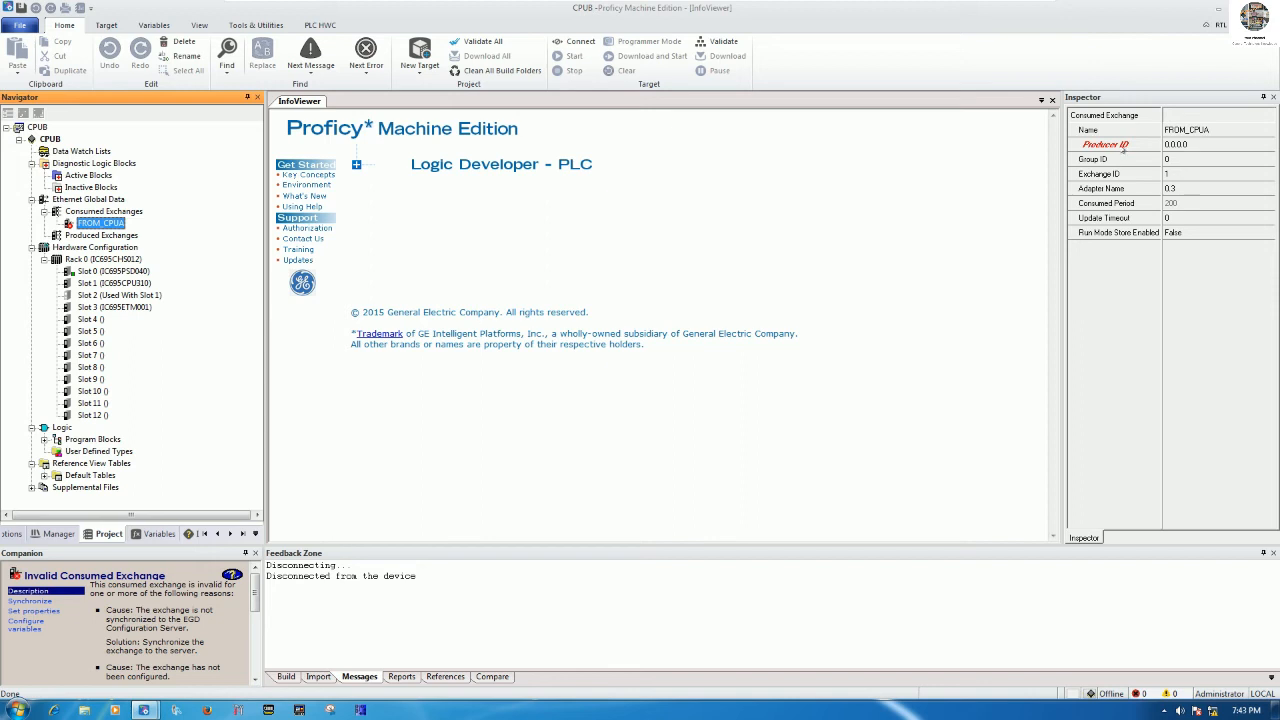
Set the FROM_CPUA exchange's Producer ID to 192.168.0.100 and check its adapter name against the Ethernet module's slot
click(1185, 146)
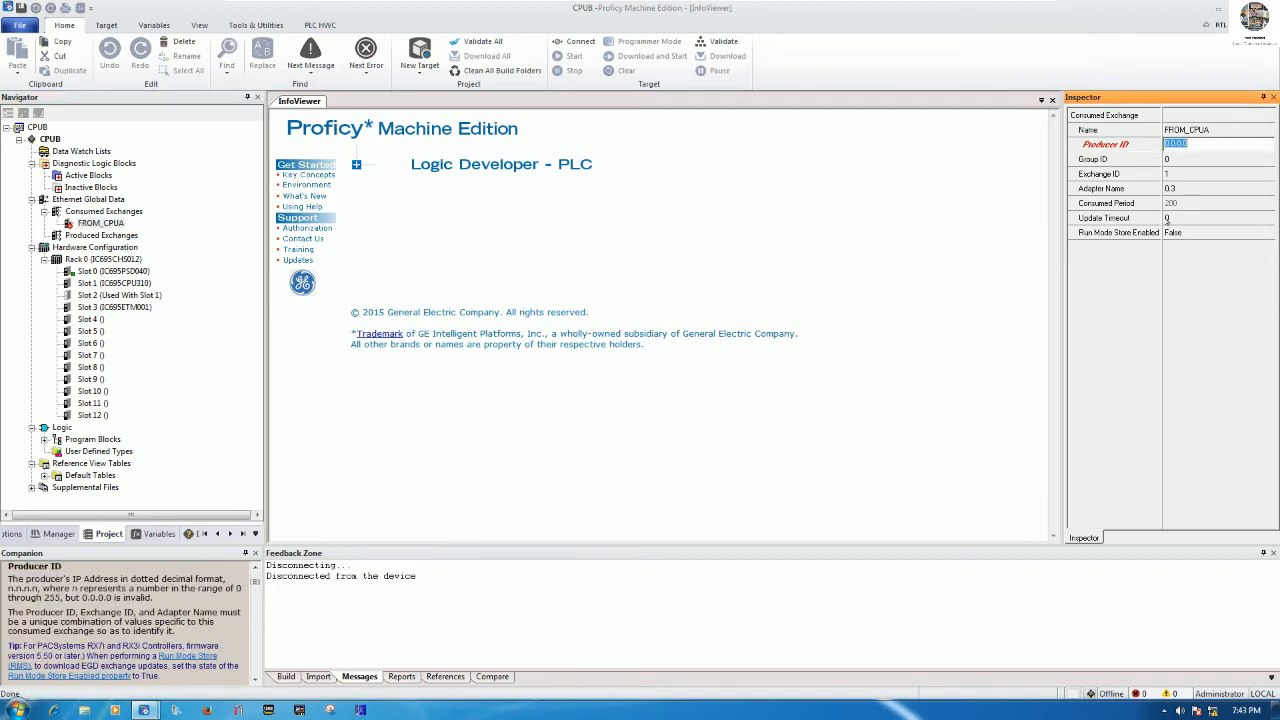
text(192.1)
text(100)
key(Return)
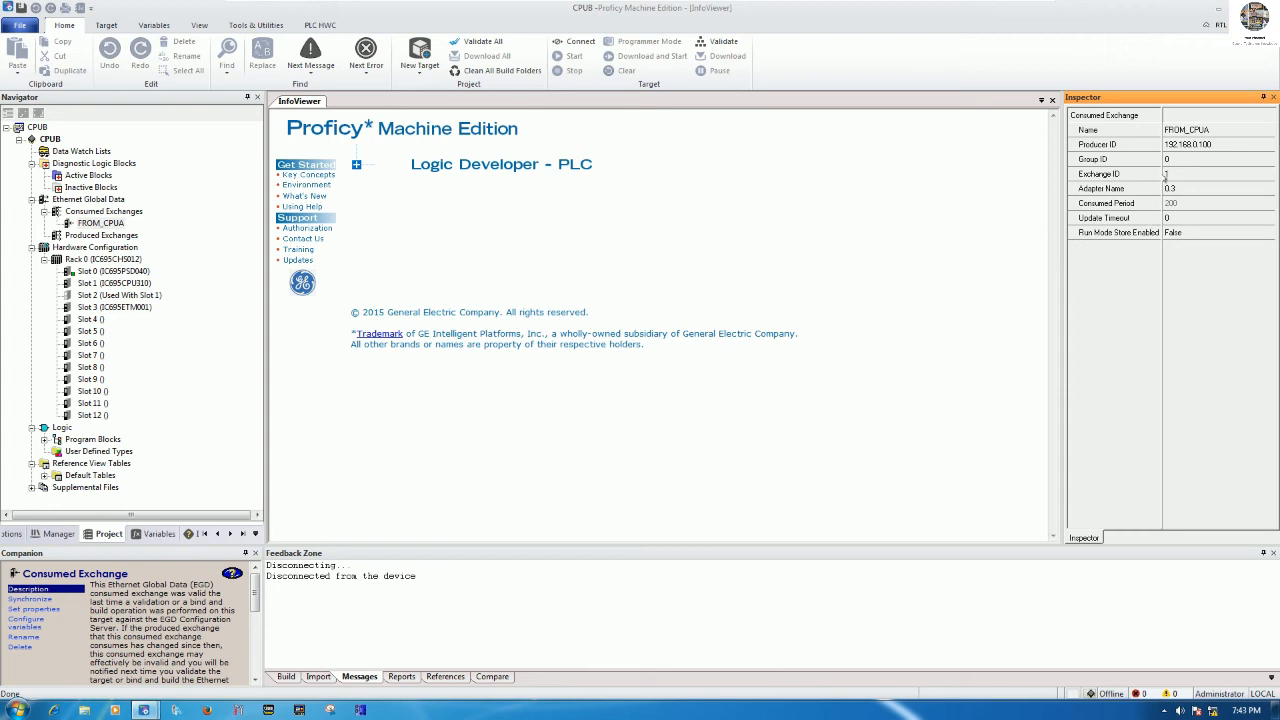
click(1170, 190)
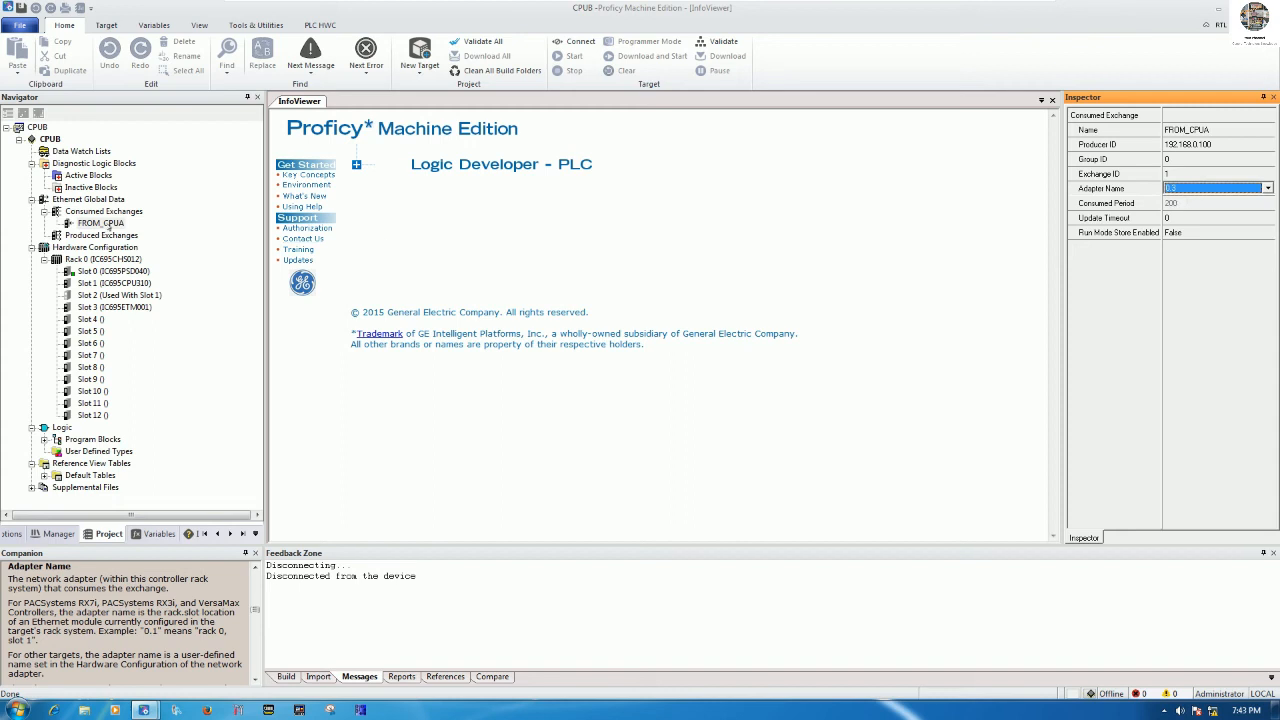
click(122, 307)
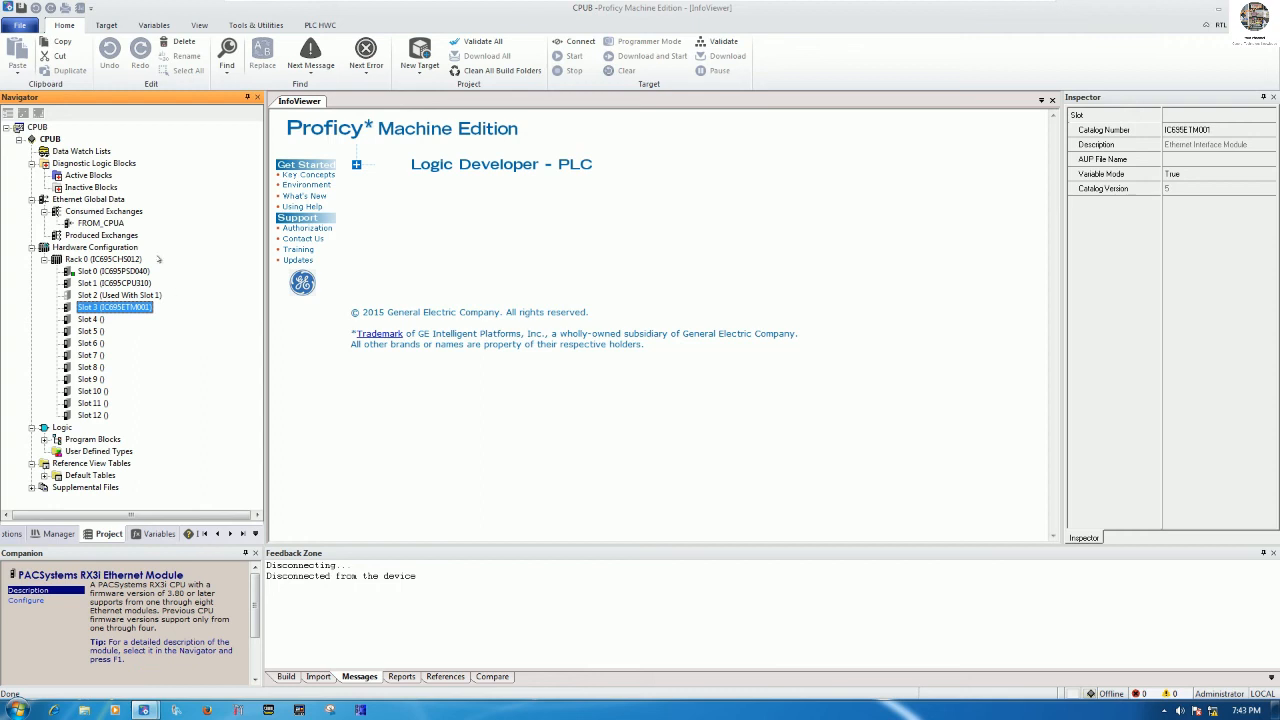
Open the variable configuration of the FROM_CPUA consumed exchange
click(100, 223)
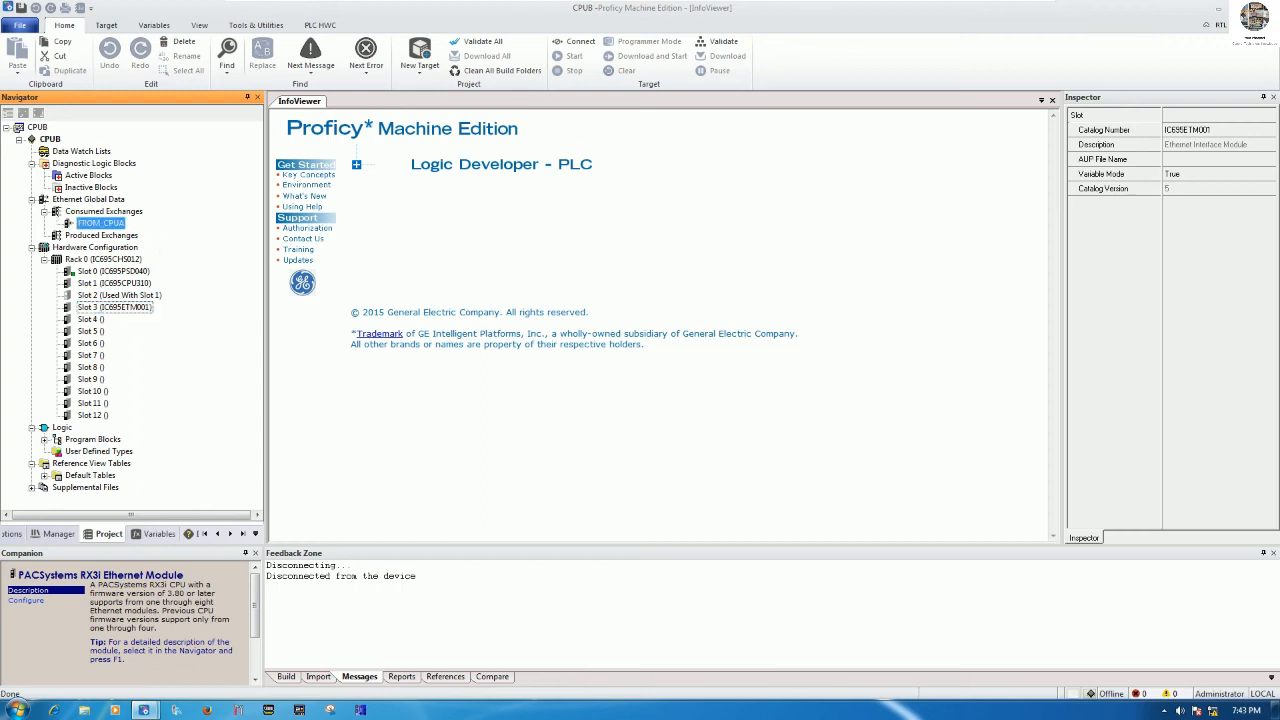
right_click(104, 222)
click(147, 230)
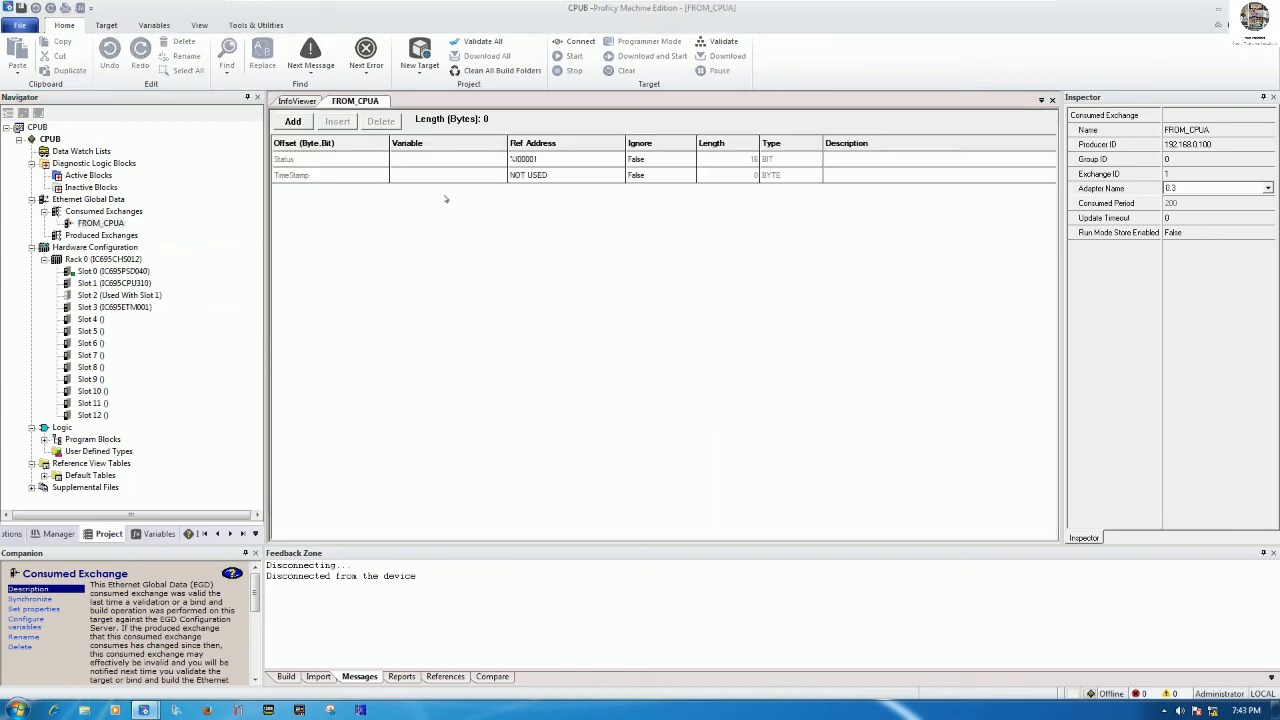
Create a WORD variable named CPUB_STATUS with Array Dimension 1 set to 1
click(155, 533)
right_click(138, 259)
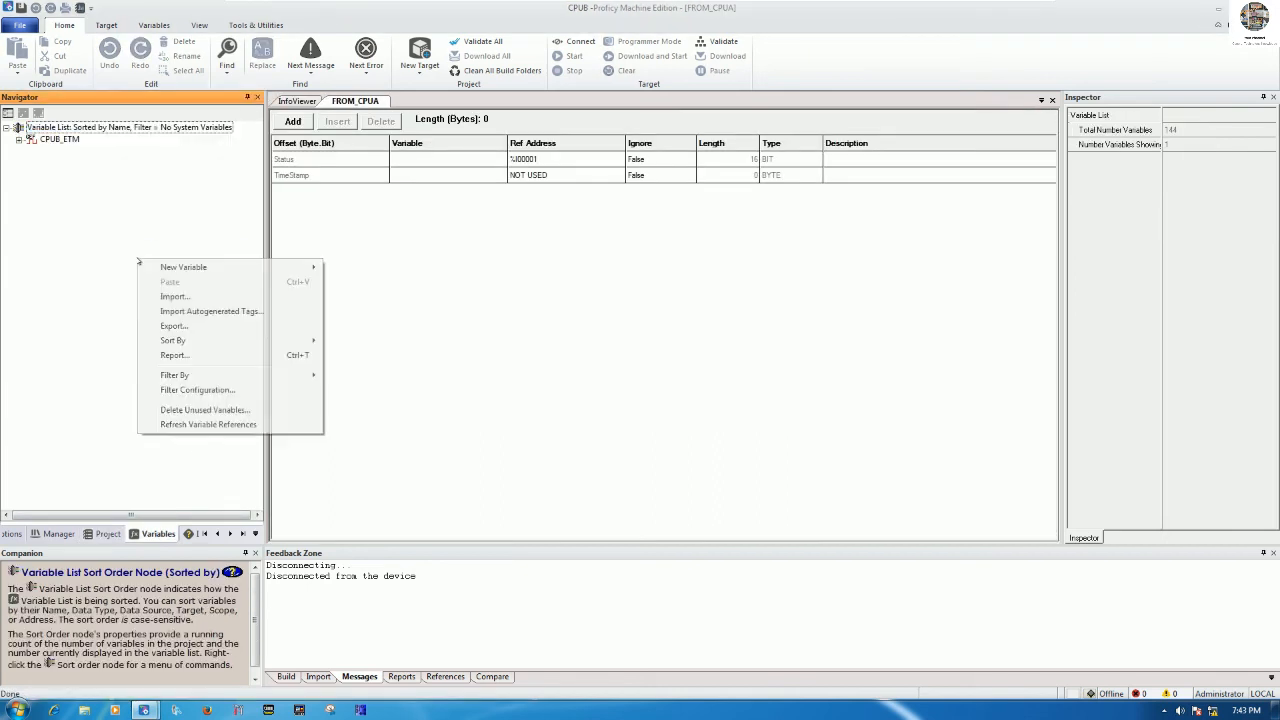
mouse_move(287, 268)
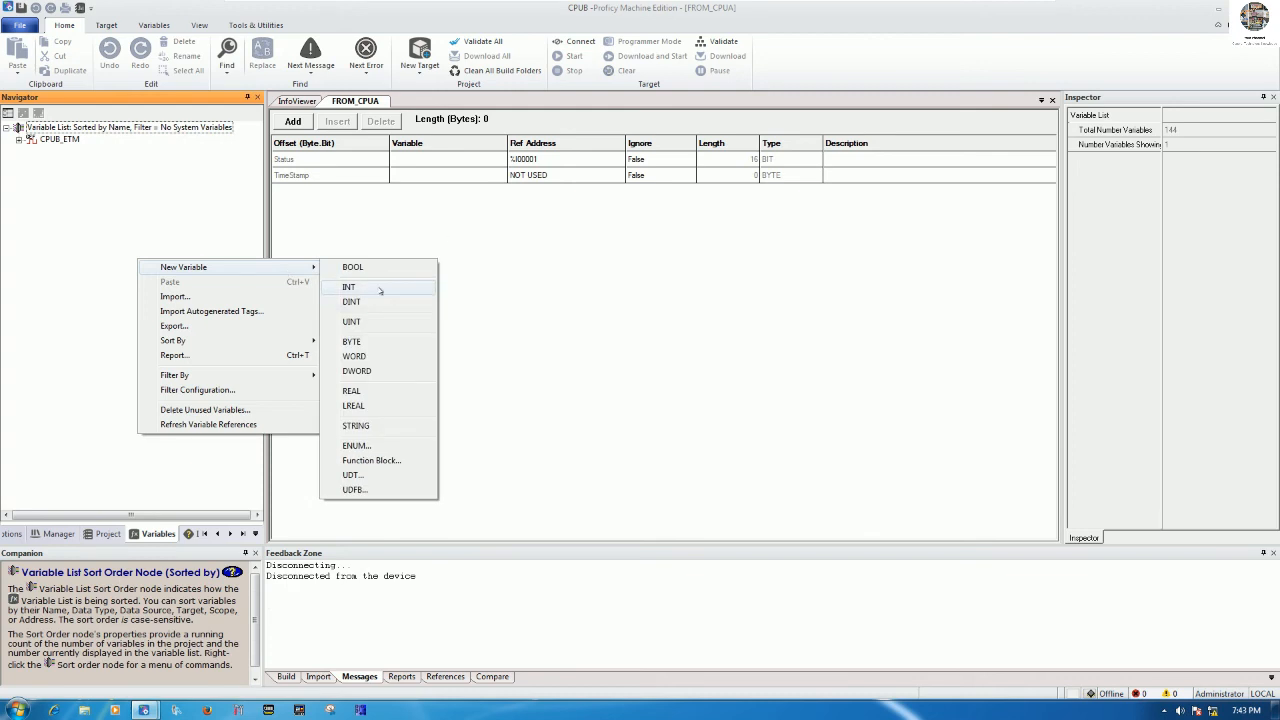
click(400, 356)
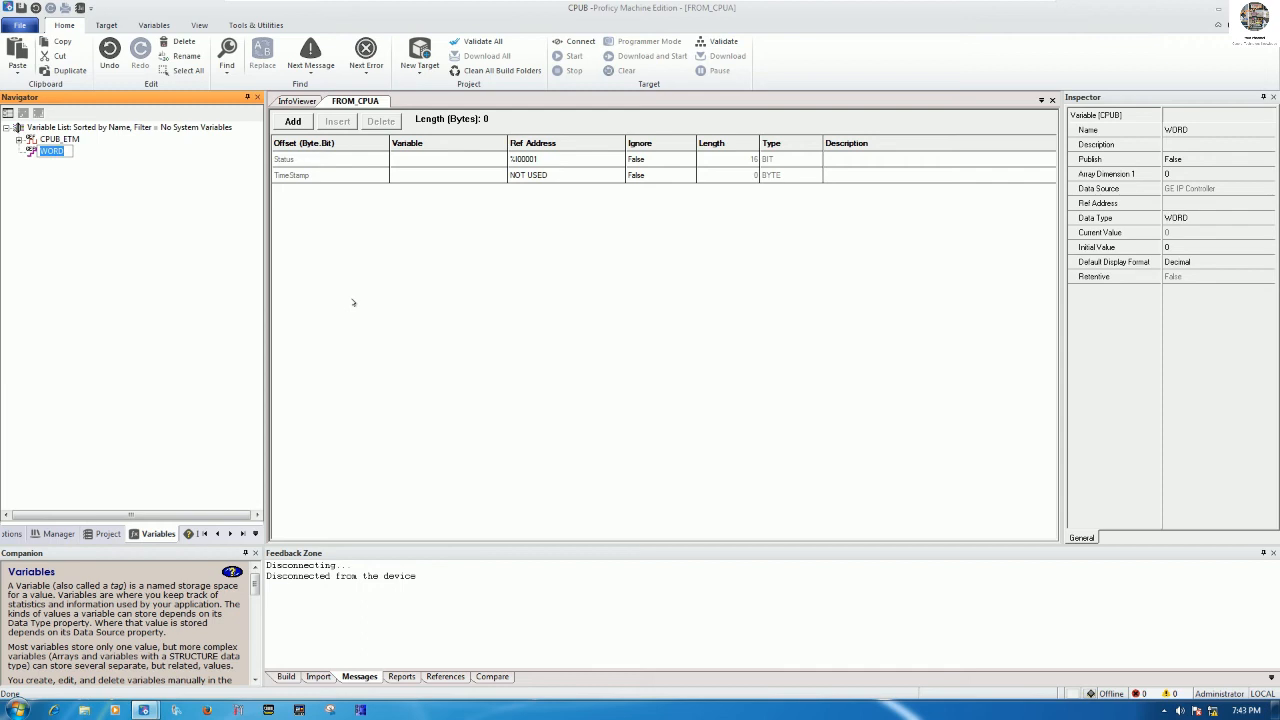
text(CPUB_STATUS)
key(Return)
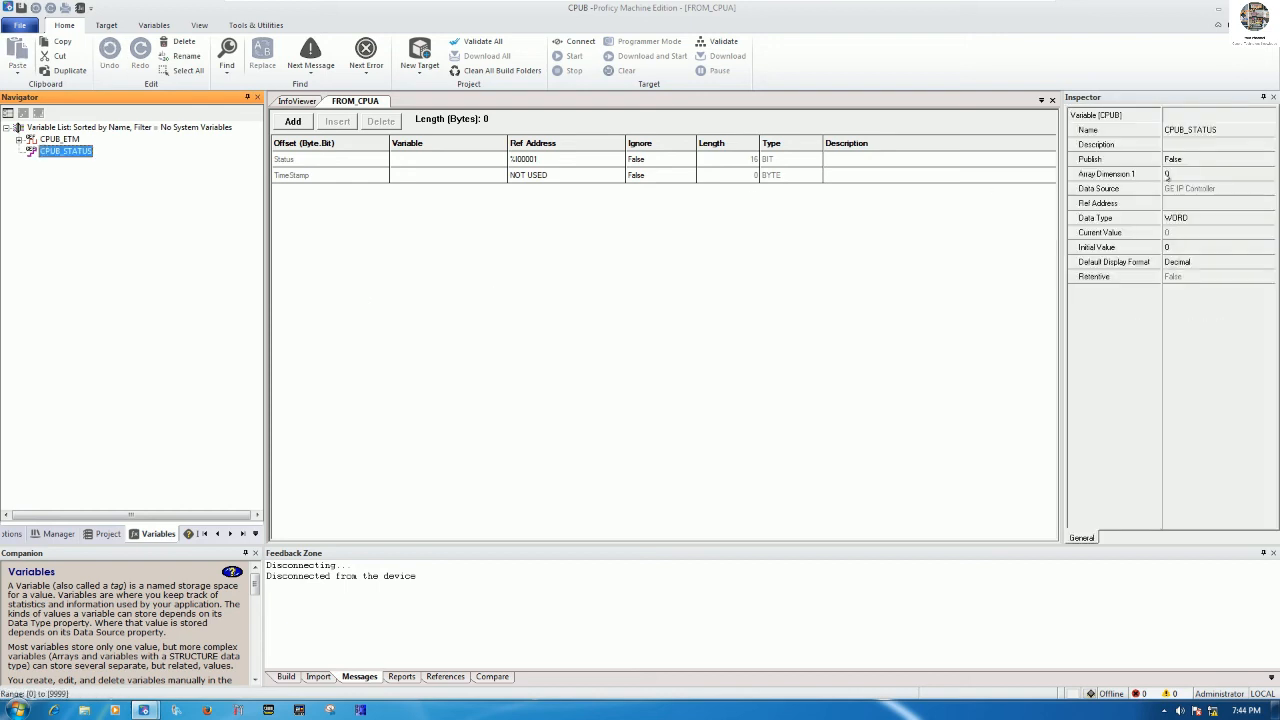
click(1166, 174)
text(1)
key(Return)
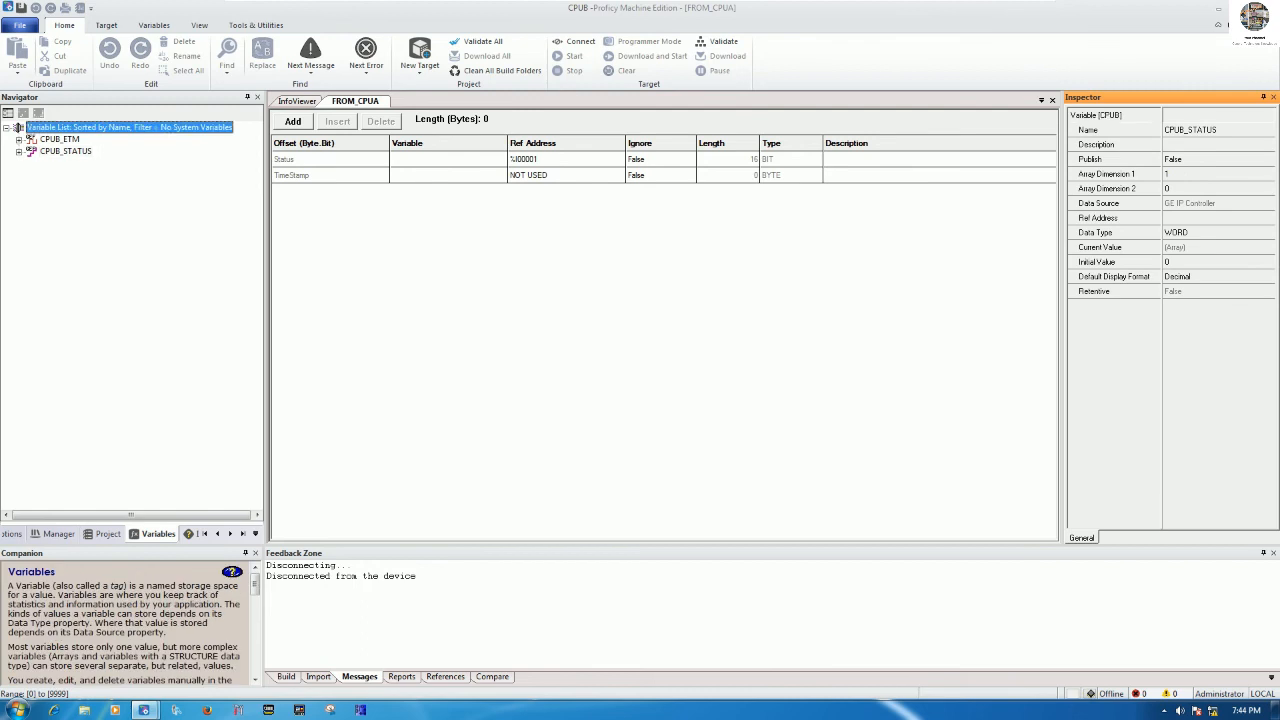
Assign the CPUB_STATUS variable to the Status row of the FROM_CPUA exchange
double_click(456, 160)
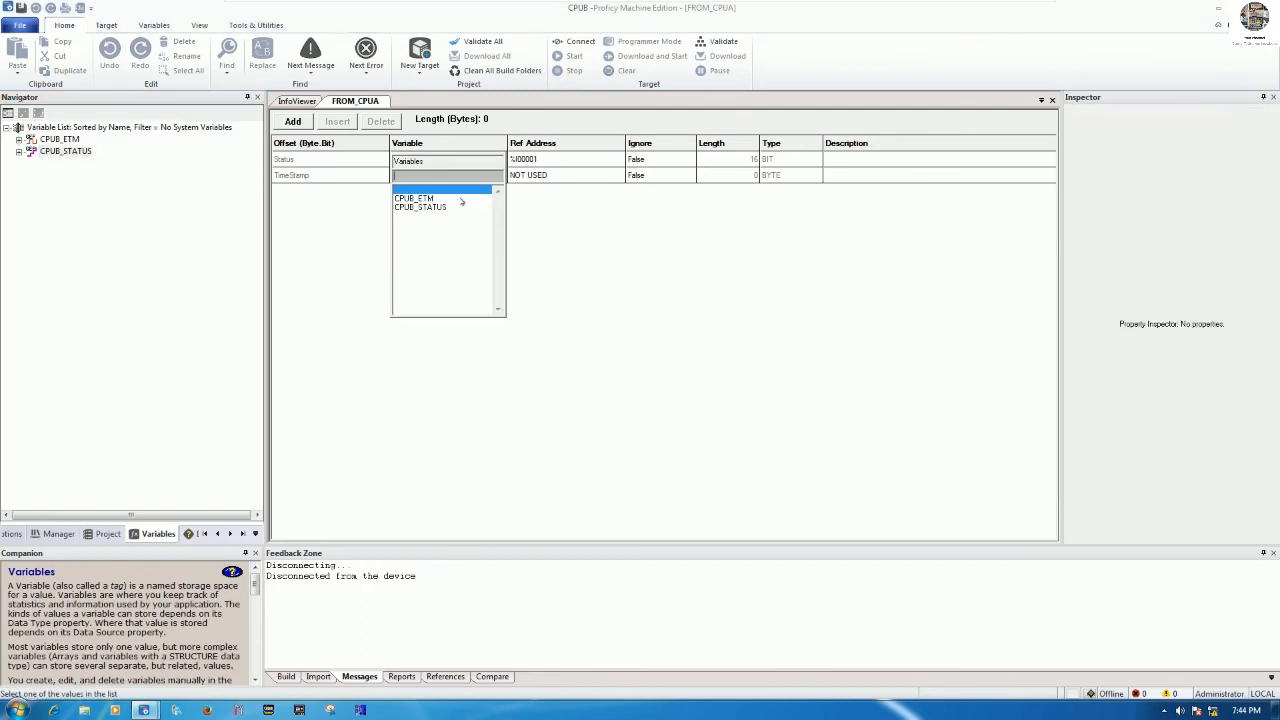
click(422, 207)
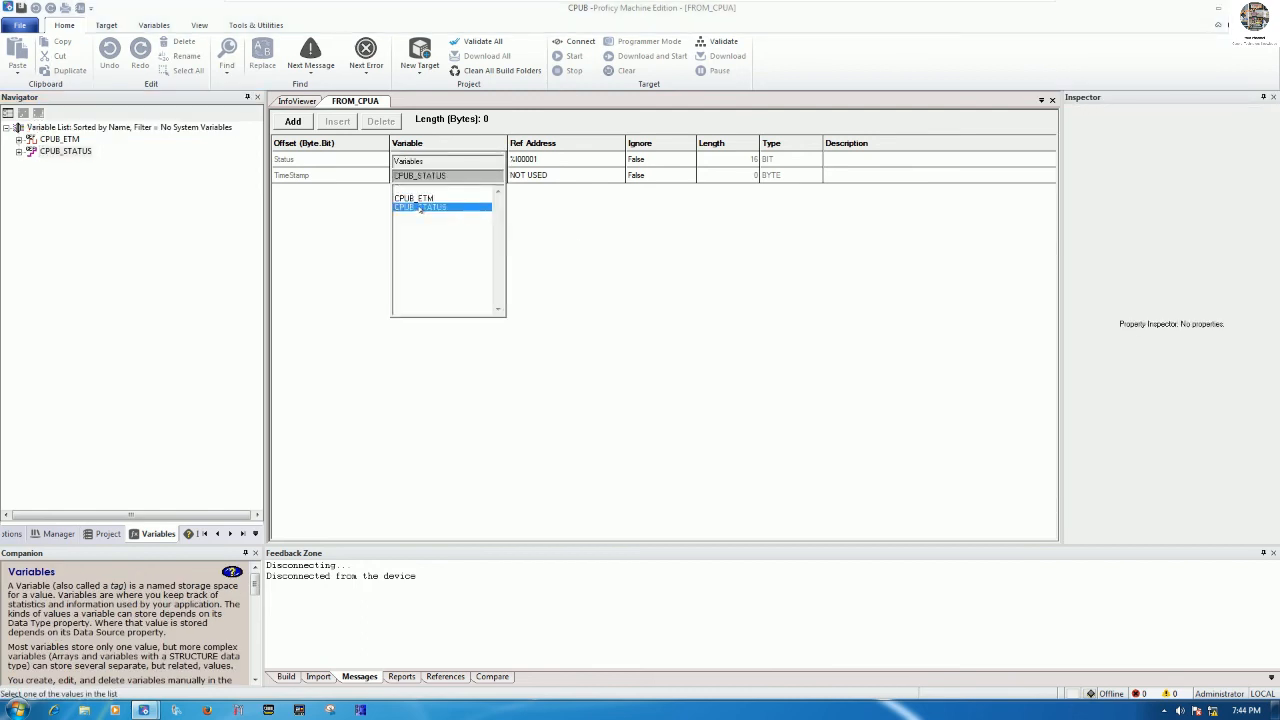
click(420, 207)
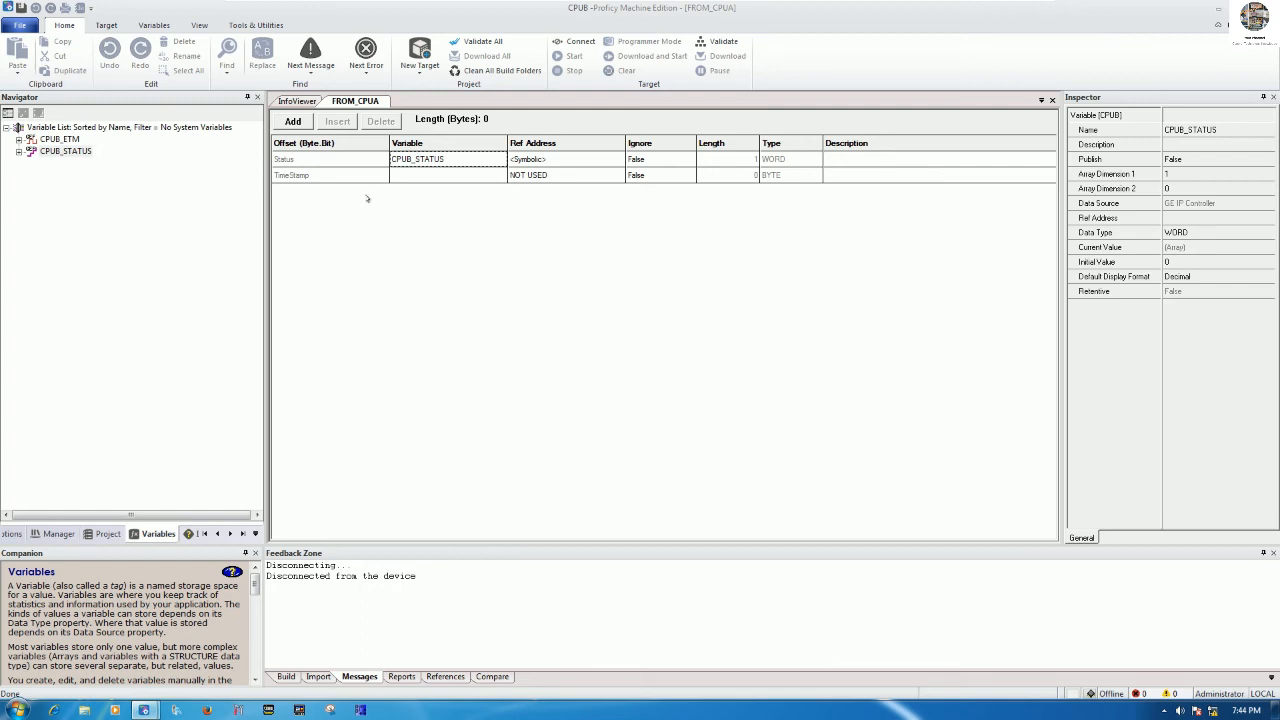
Create a BOOL variable named GET_CPUA_BOOL with Array Dimension 1 set to 16
right_click(81, 196)
mouse_move(233, 205)
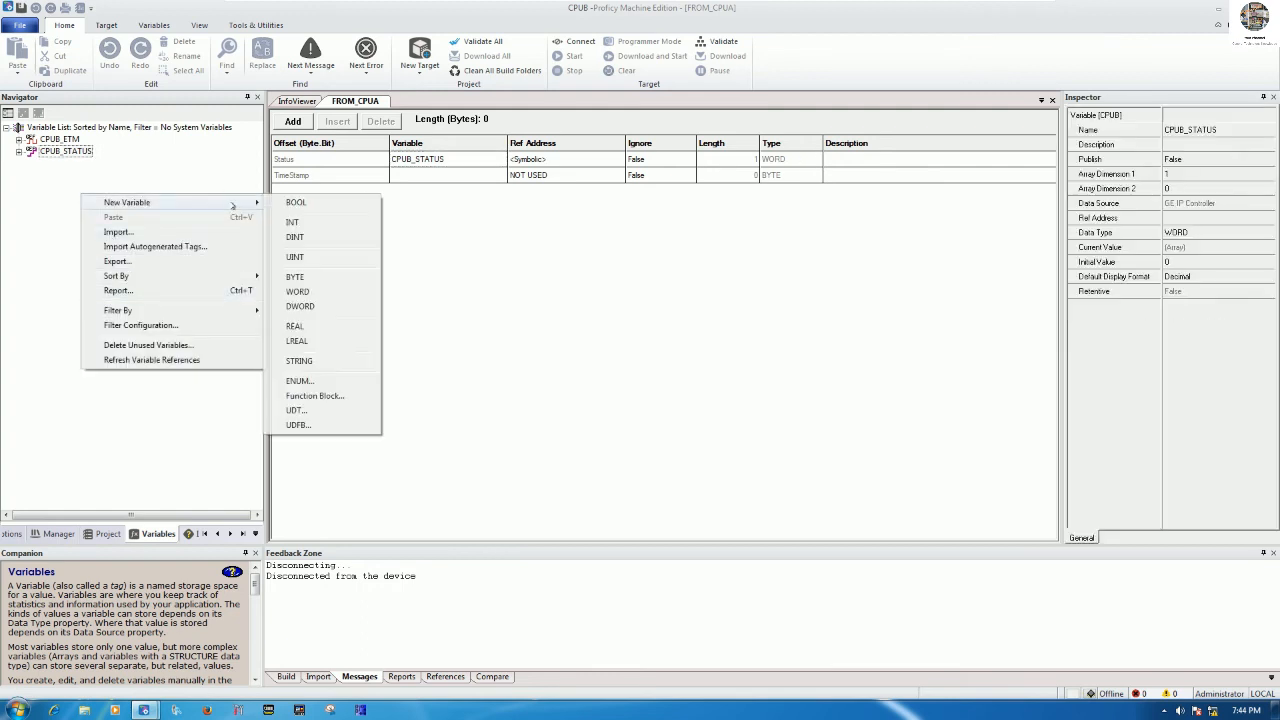
click(296, 203)
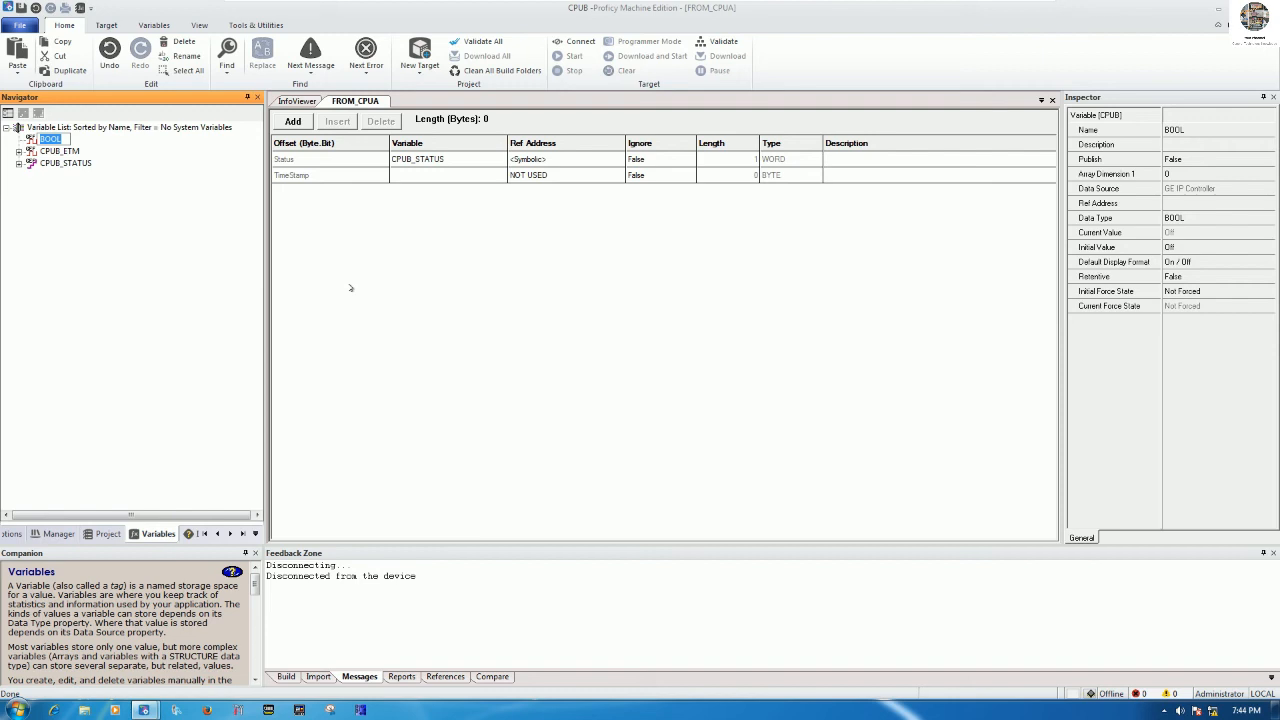
text(GET_CPUA)
key(Return)
text(_BOOL)
key(Return)
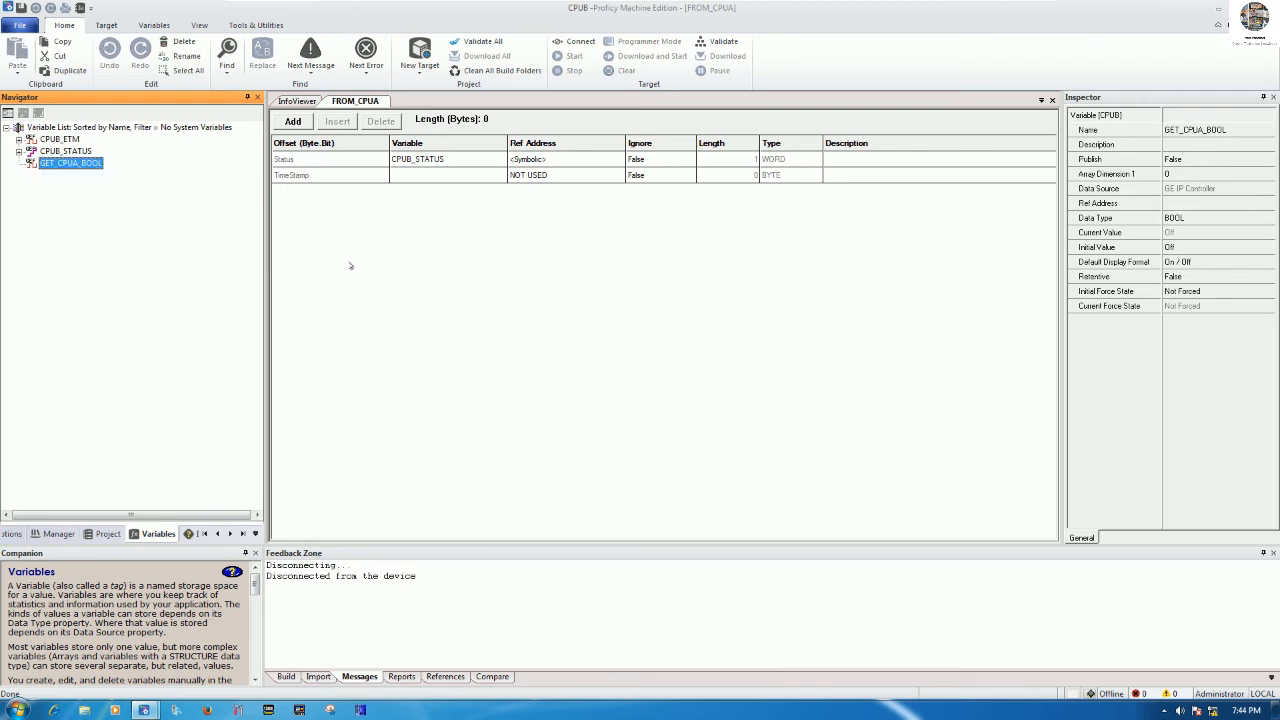
click(1200, 174)
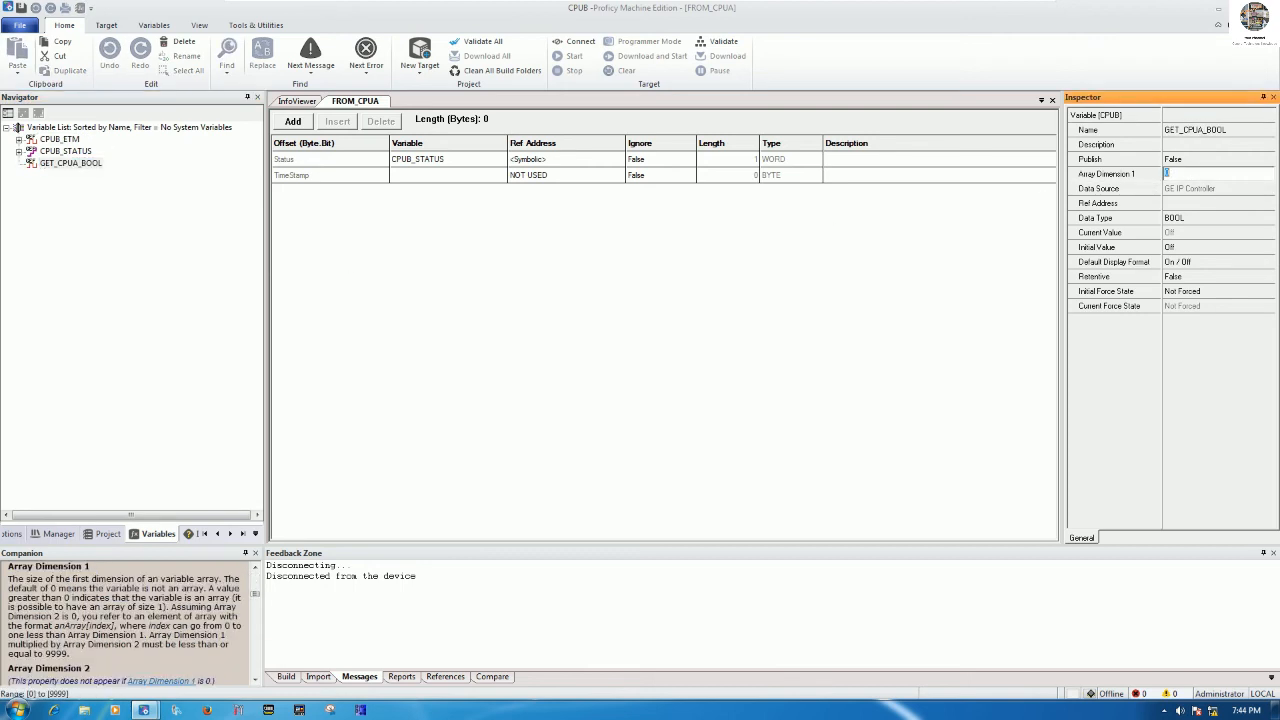
text(16)
key(Return)
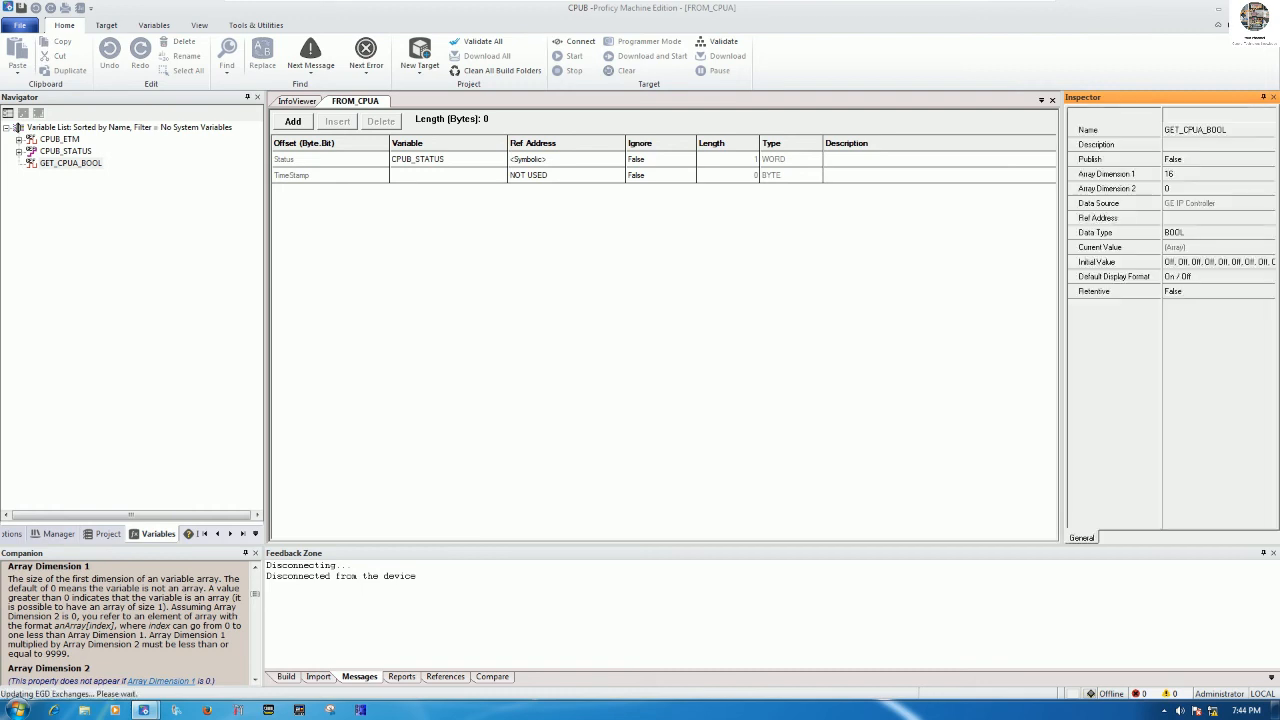
Add a data row to the FROM_CPUA exchange and assign the GET_CPUA_BOOL variable to it
click(293, 121)
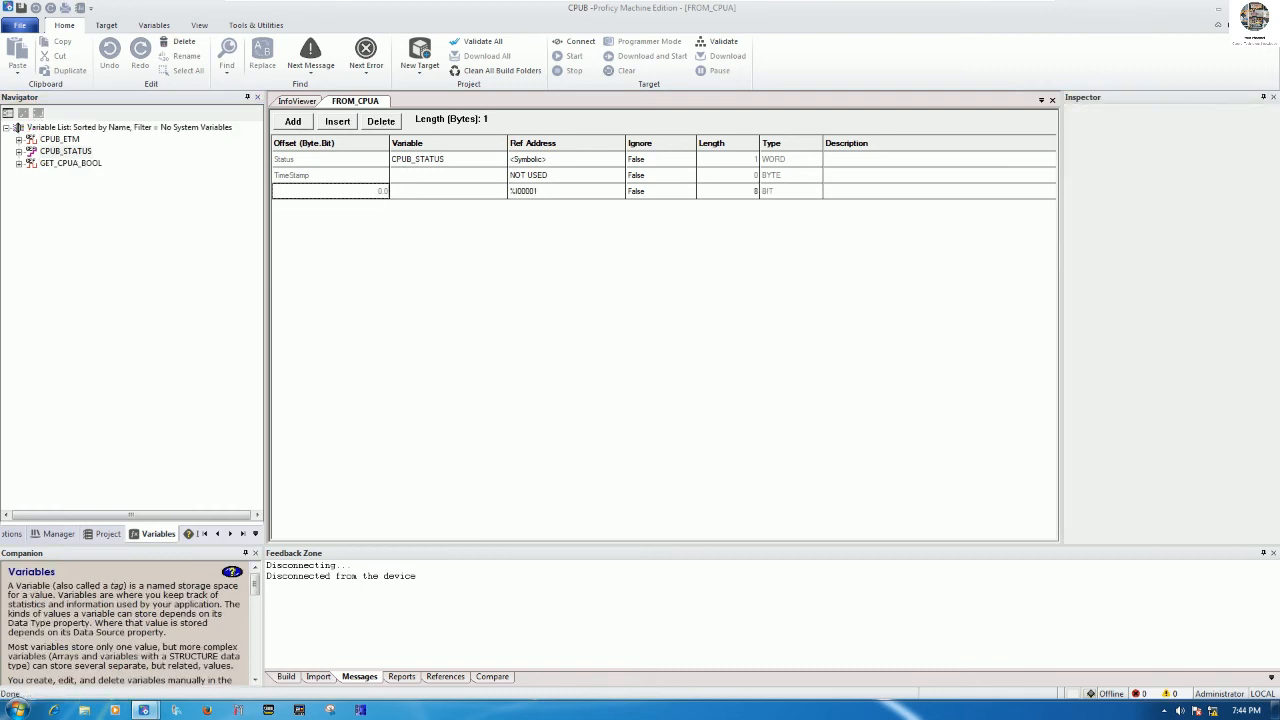
click(447, 191)
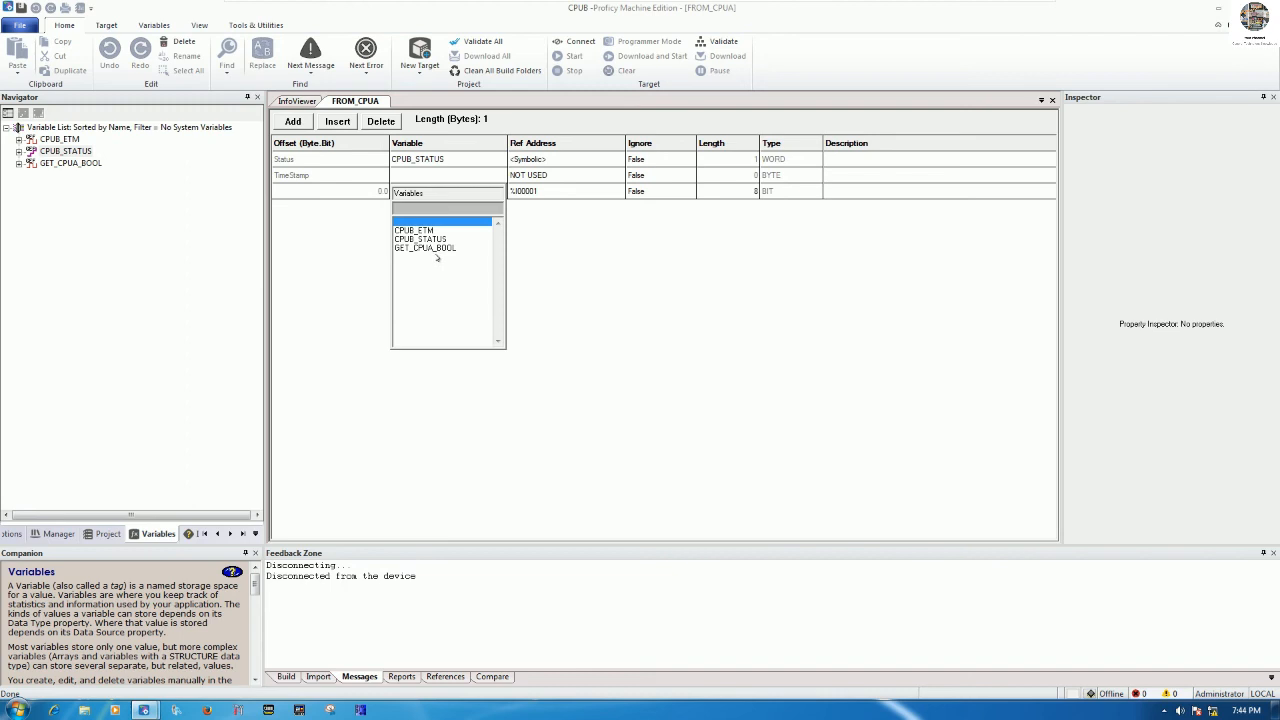
click(428, 248)
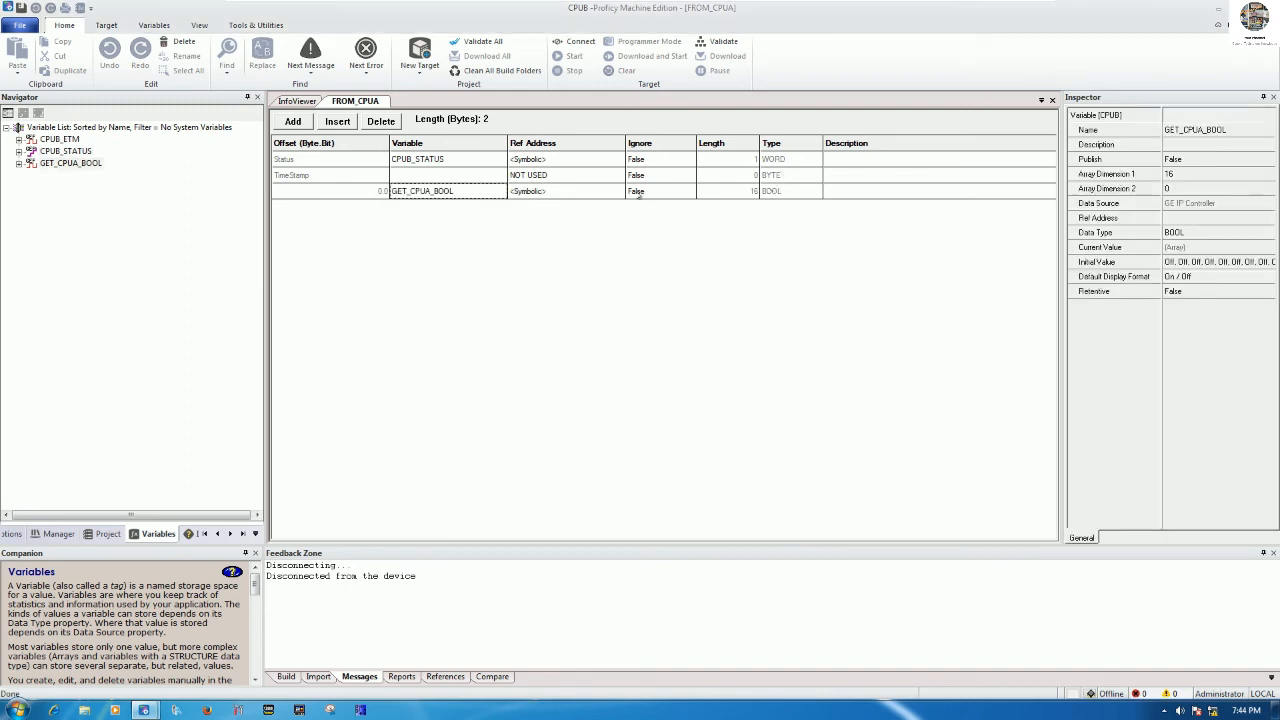
Compare the FROM_CPUA exchange's byte length with the SEND_CPUB produced exchange in the CPUA project, returning to CPUB
drag(415, 119, 493, 118)
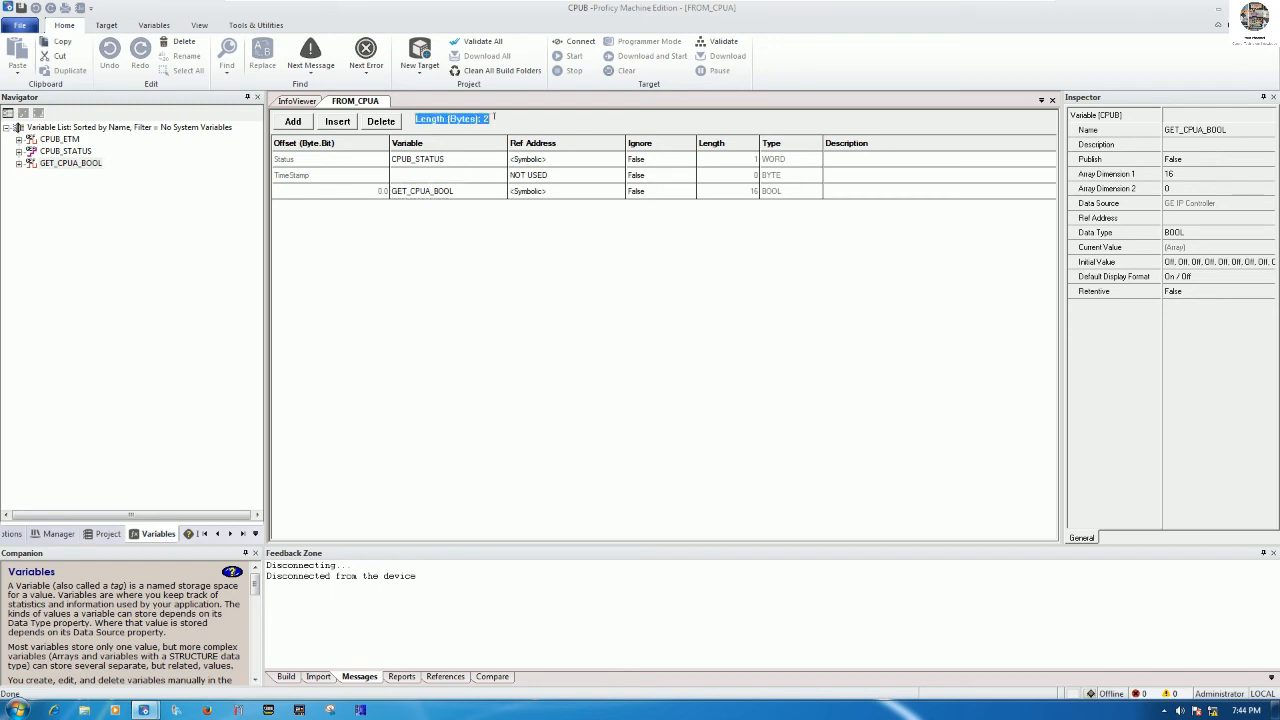
click(1219, 6)
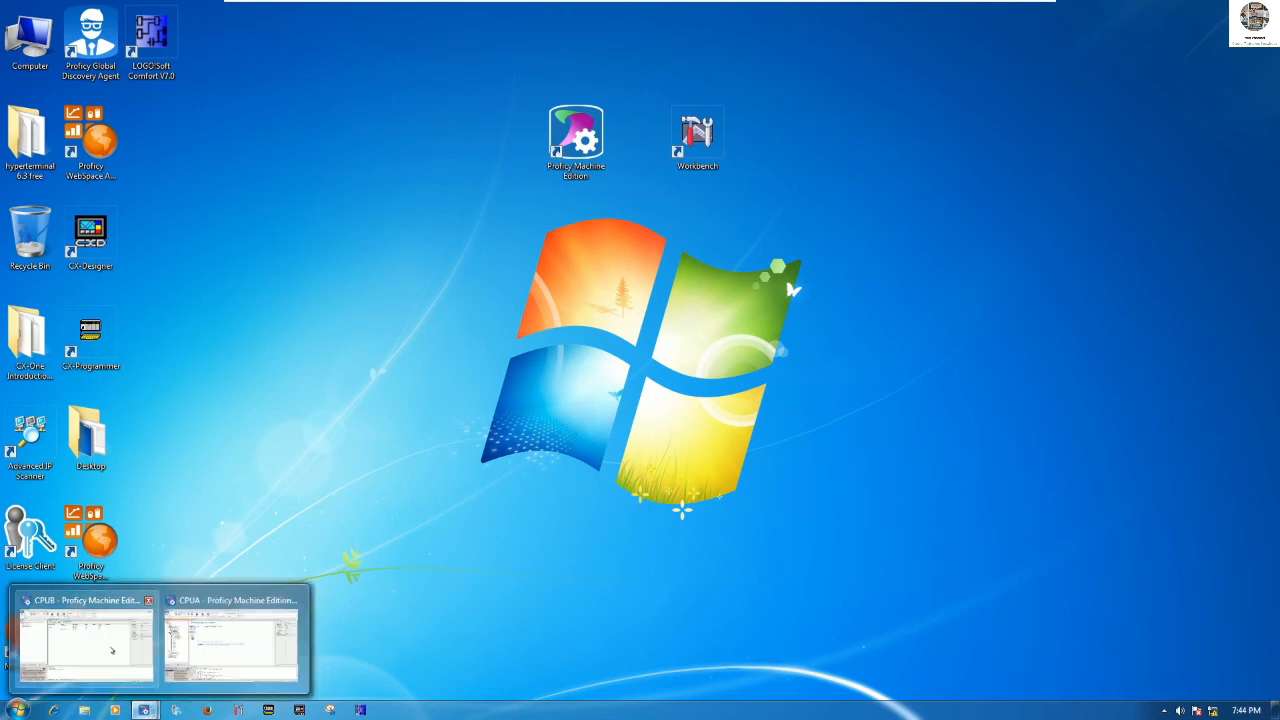
click(144, 709)
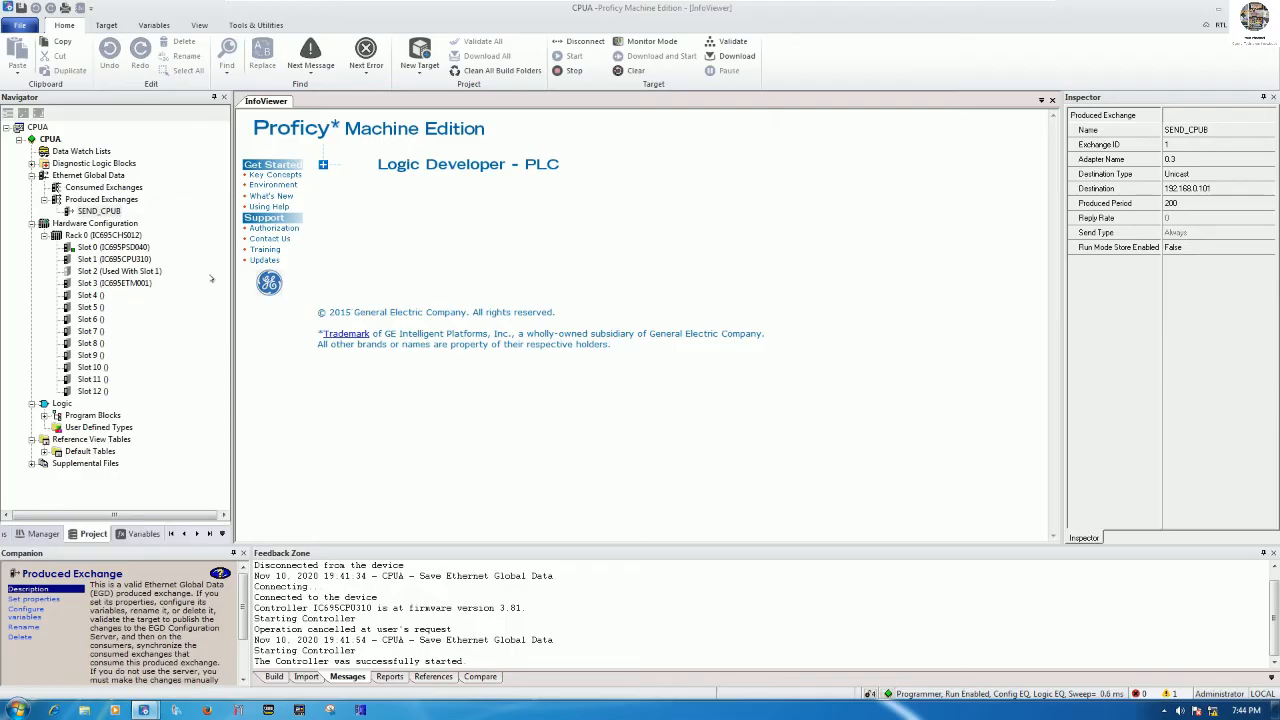
double_click(98, 211)
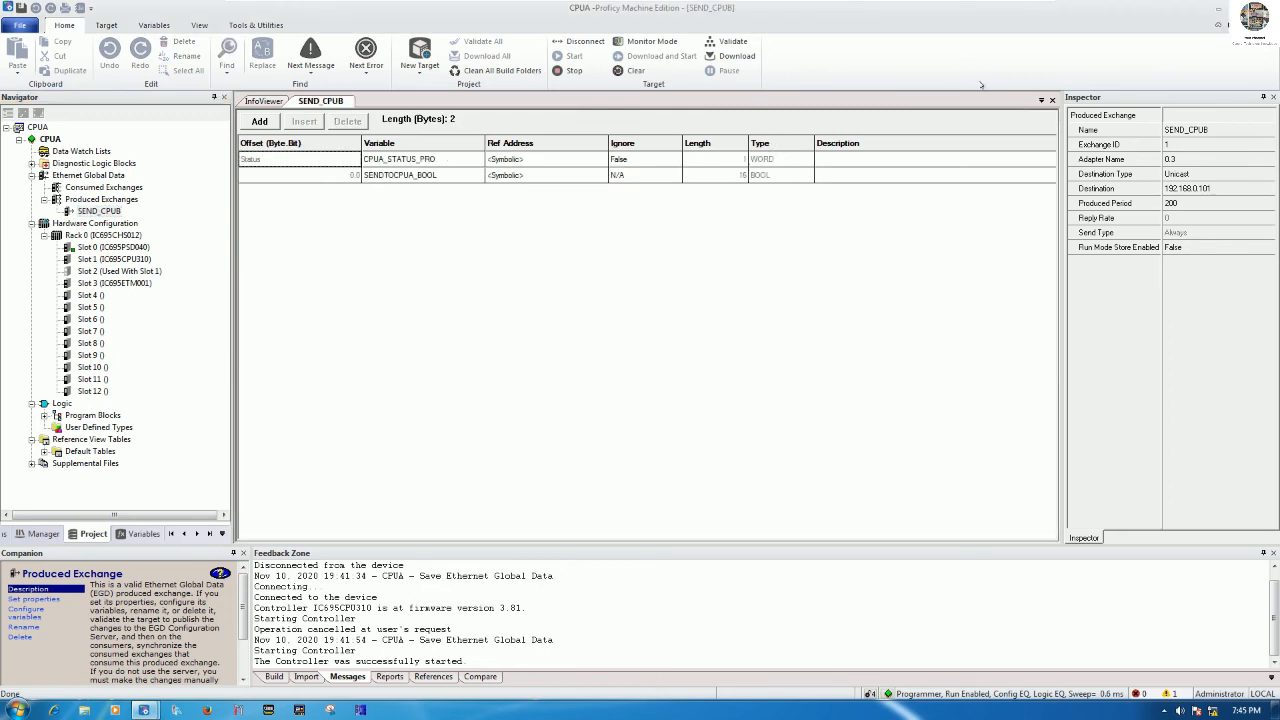
click(1219, 8)
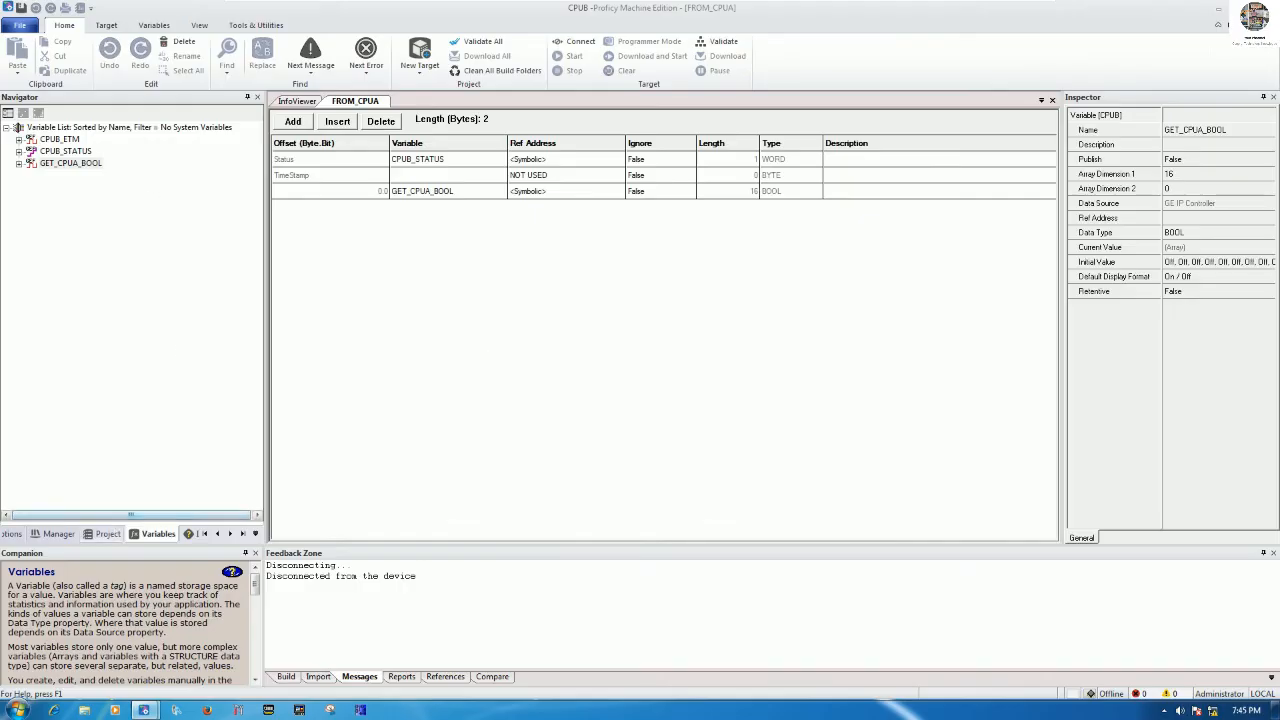
Connect the CPUB target to its controller and switch it to programmer mode
click(105, 533)
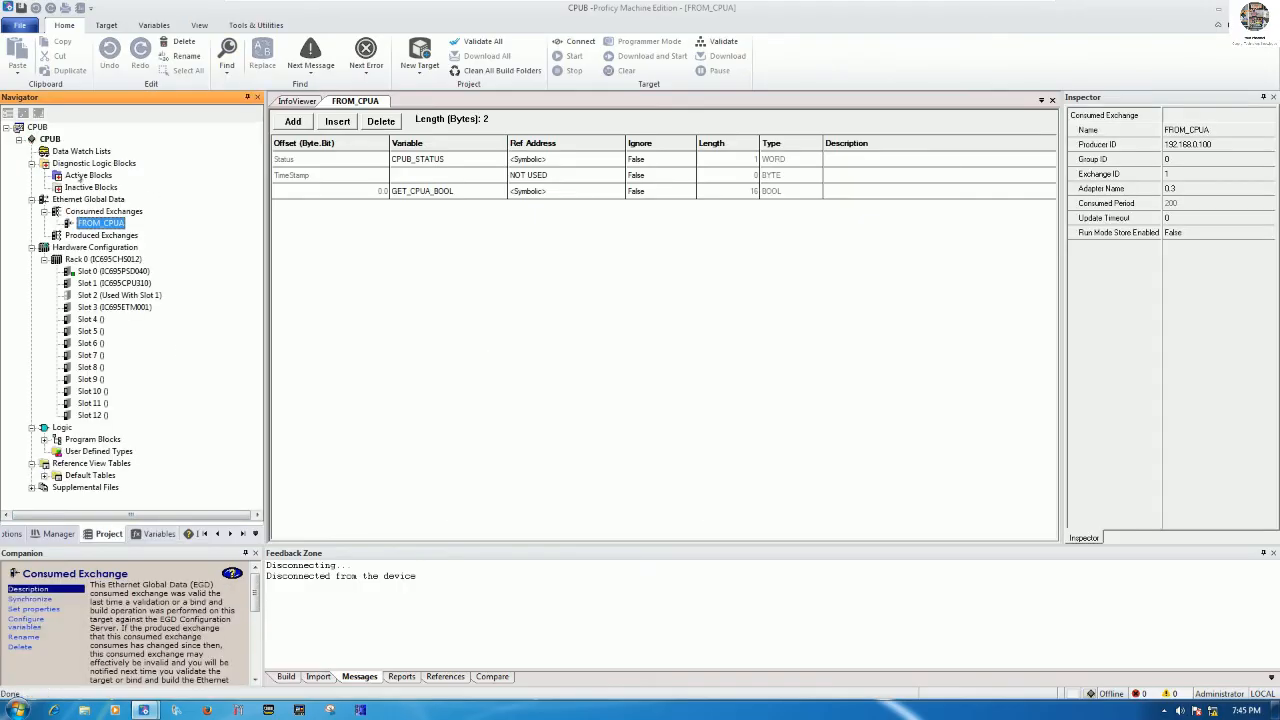
click(52, 138)
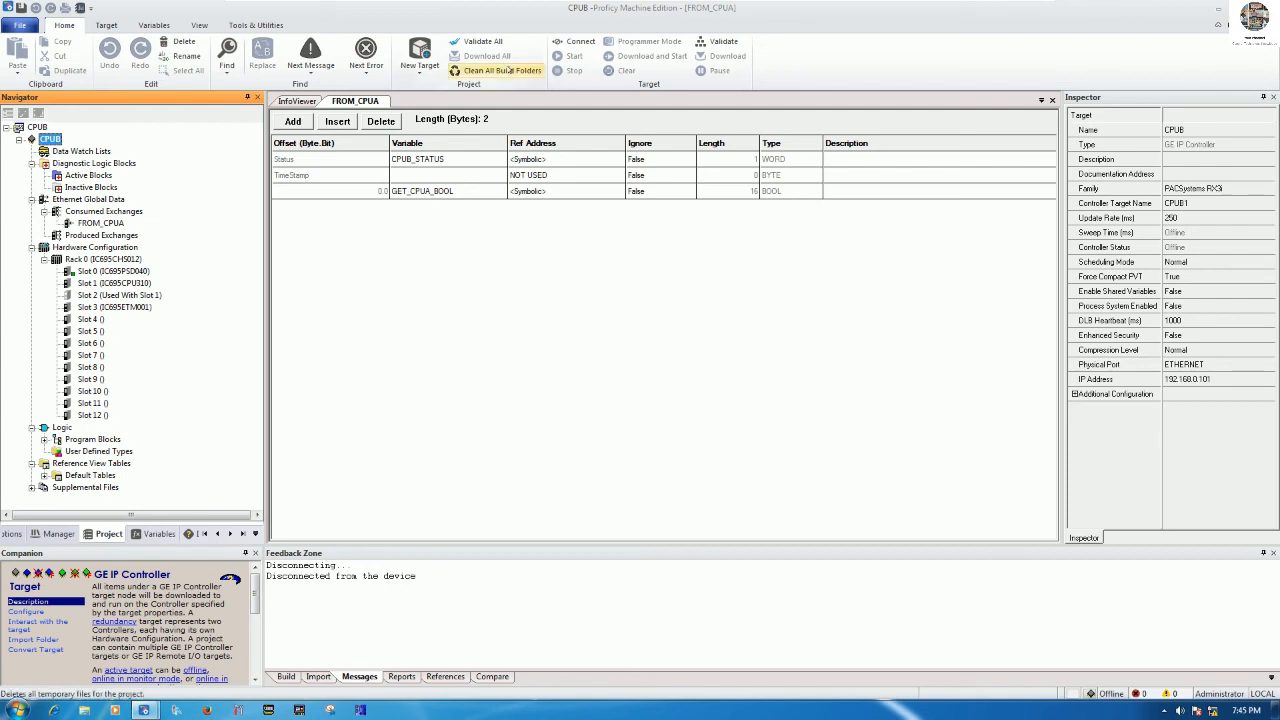
click(575, 41)
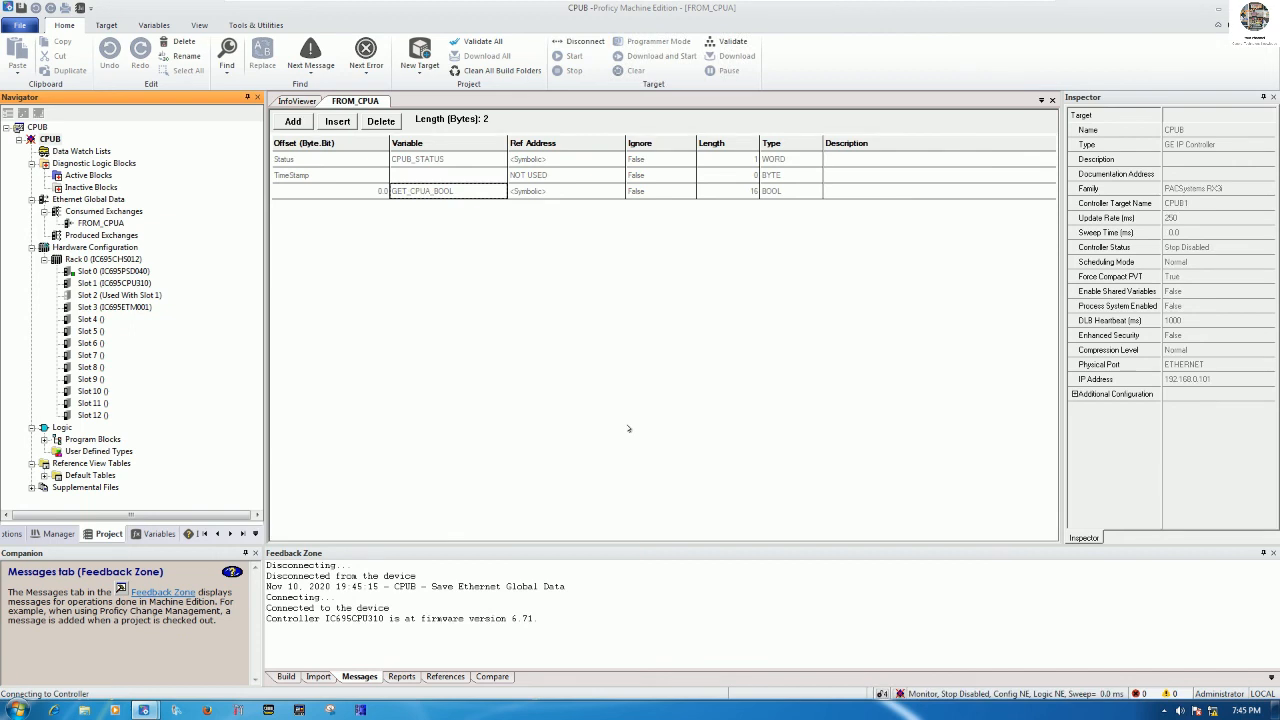
click(650, 41)
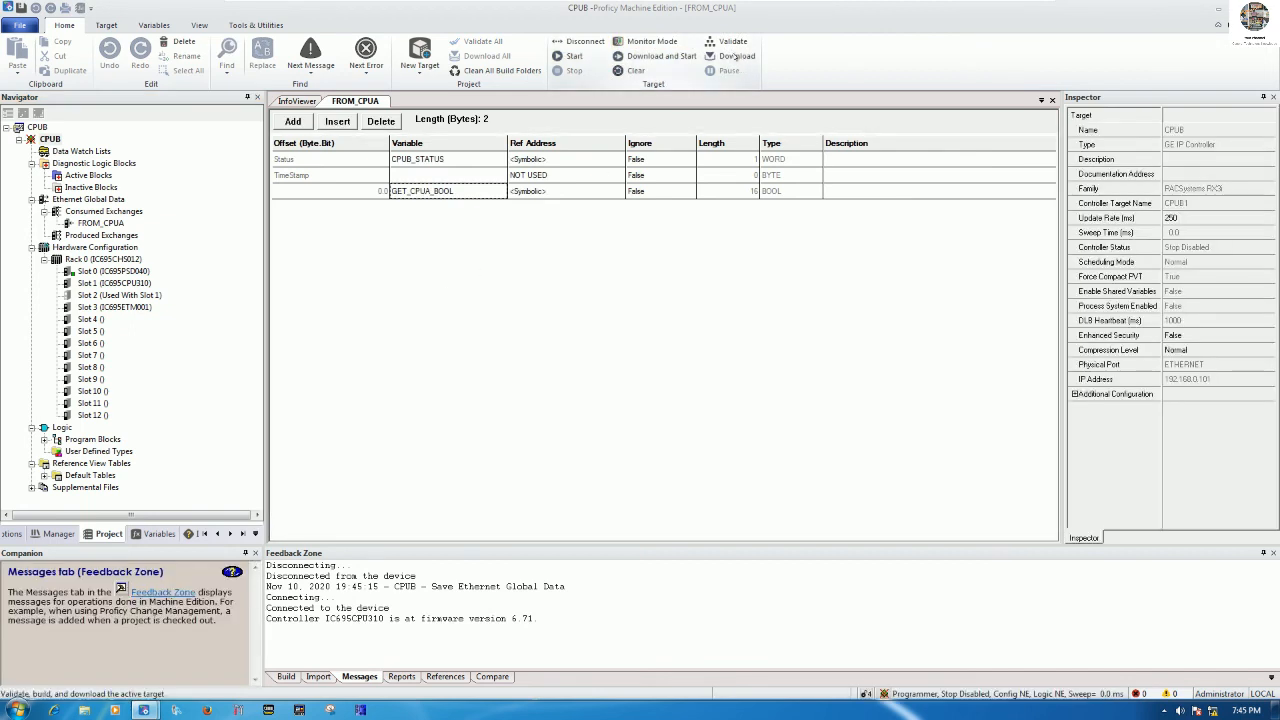
Download the CPUB project to its controller, close the FROM_CPUA exchange and start the controller
click(735, 56)
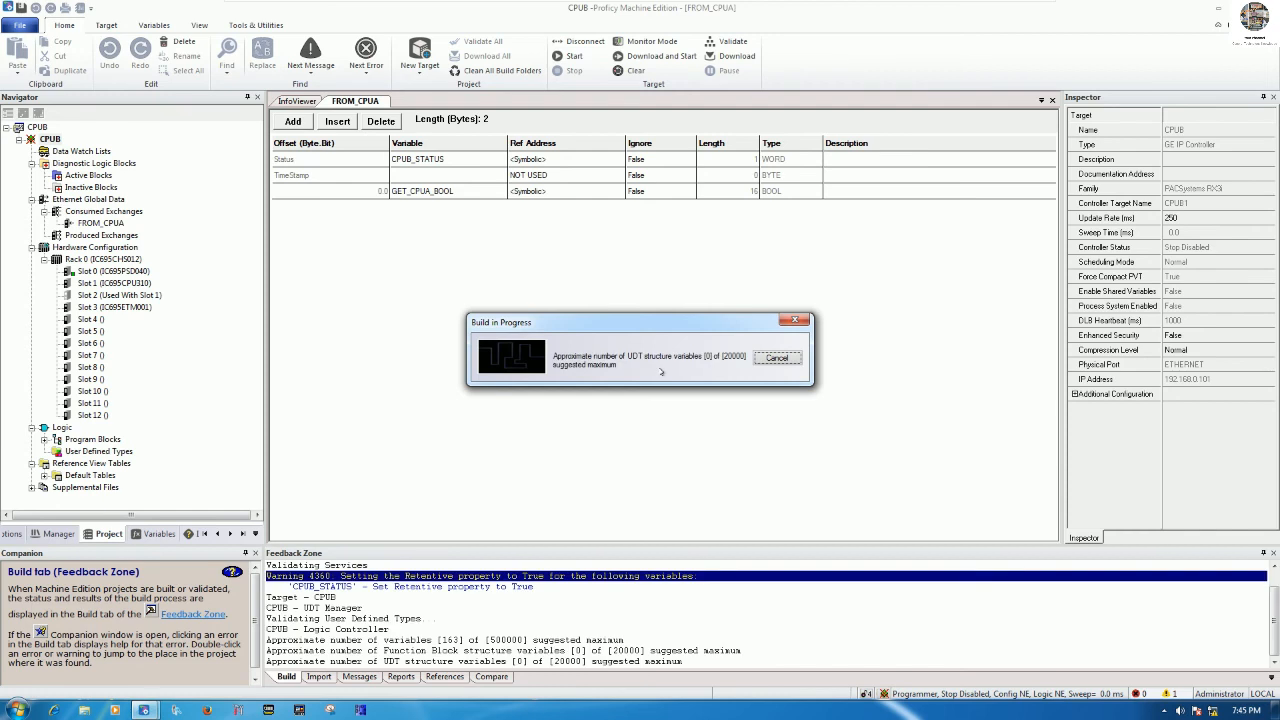
click(581, 453)
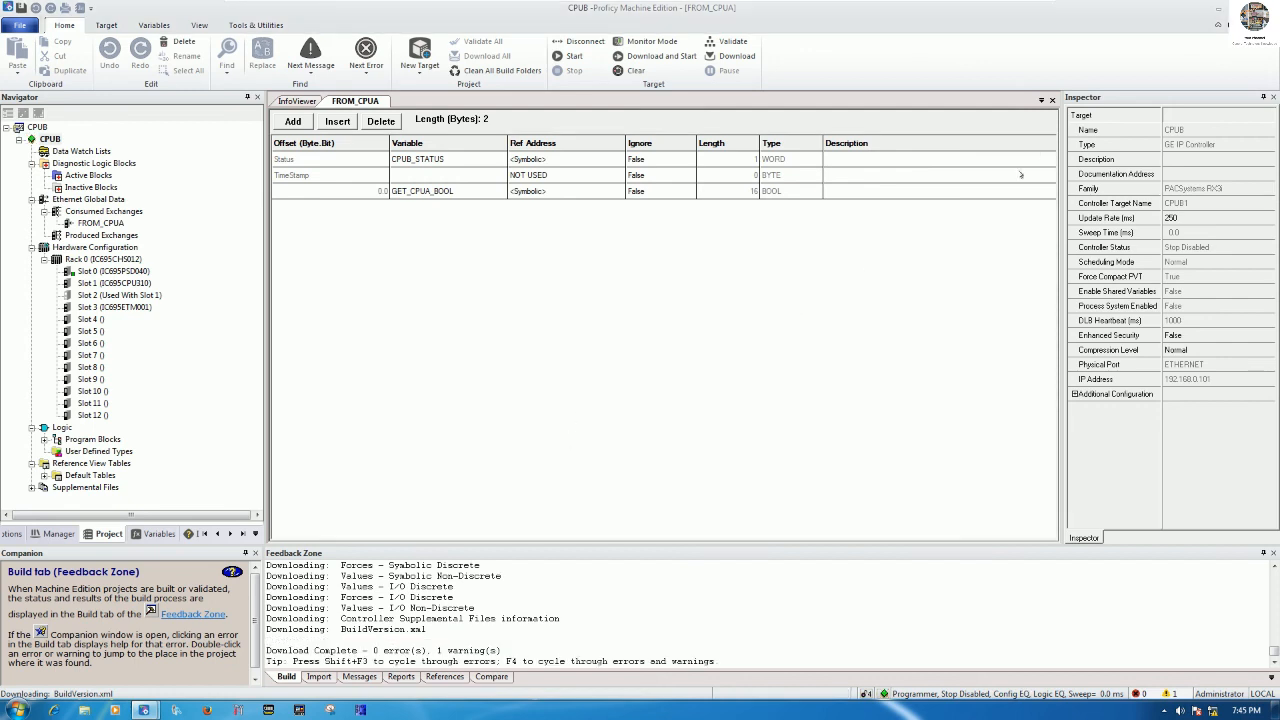
click(1052, 100)
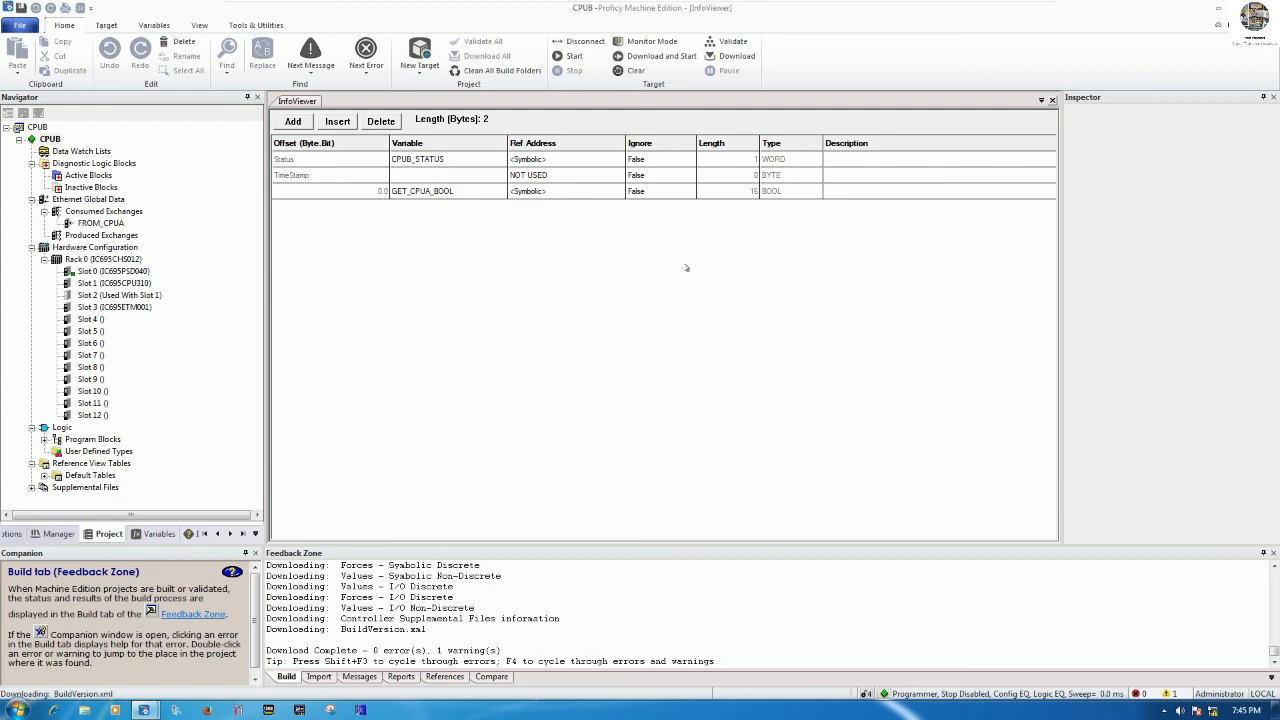
click(574, 56)
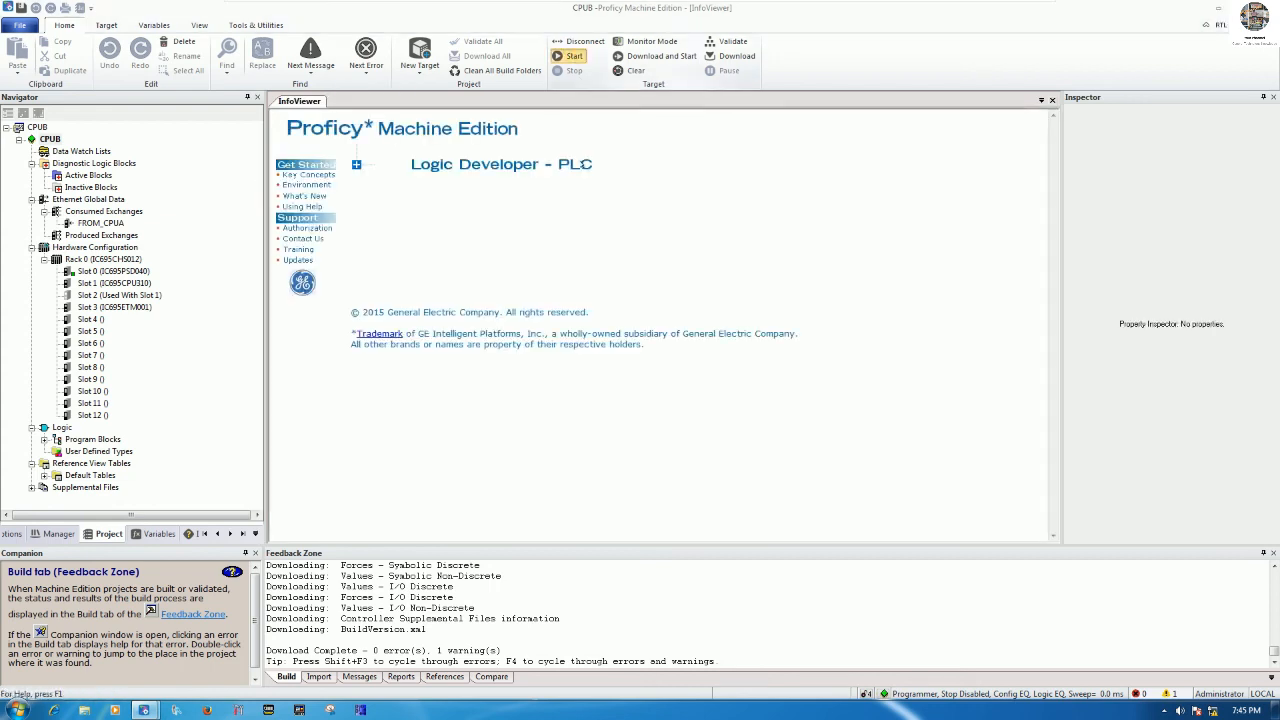
click(607, 380)
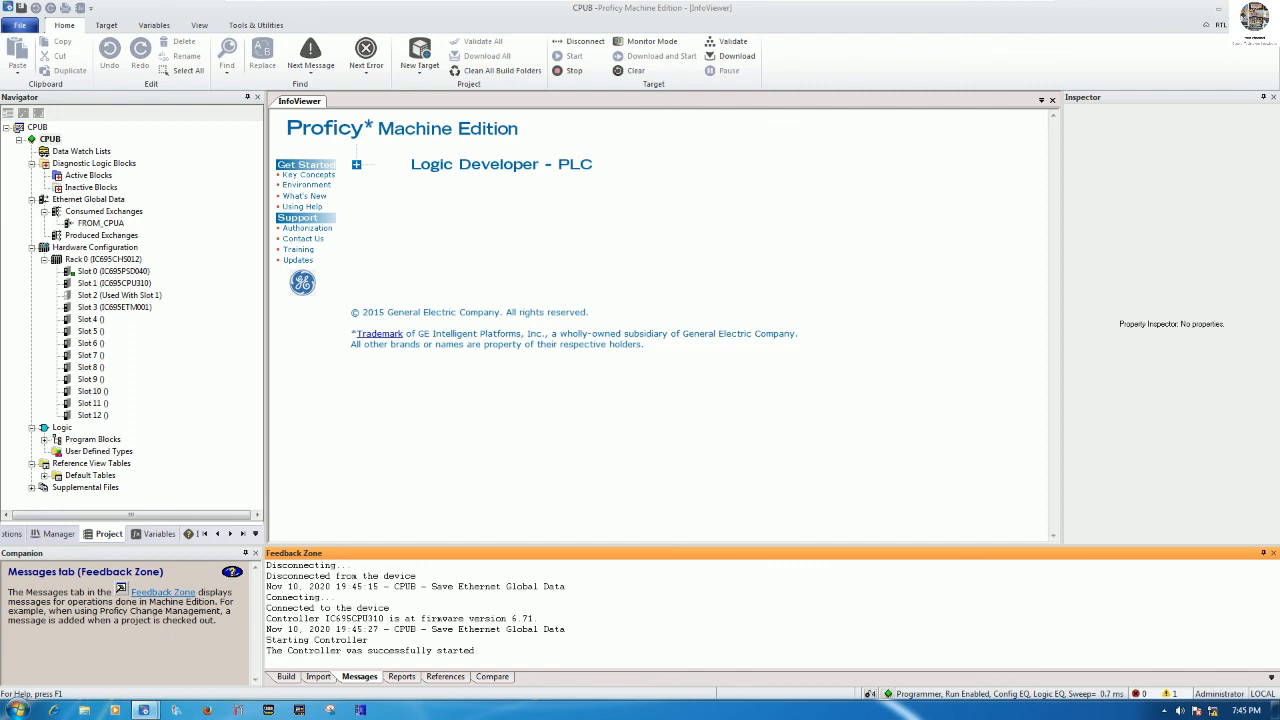
Move the CPUB window aside, switch to the CPUA project window and maximize it
drag(735, 8, 1058, 19)
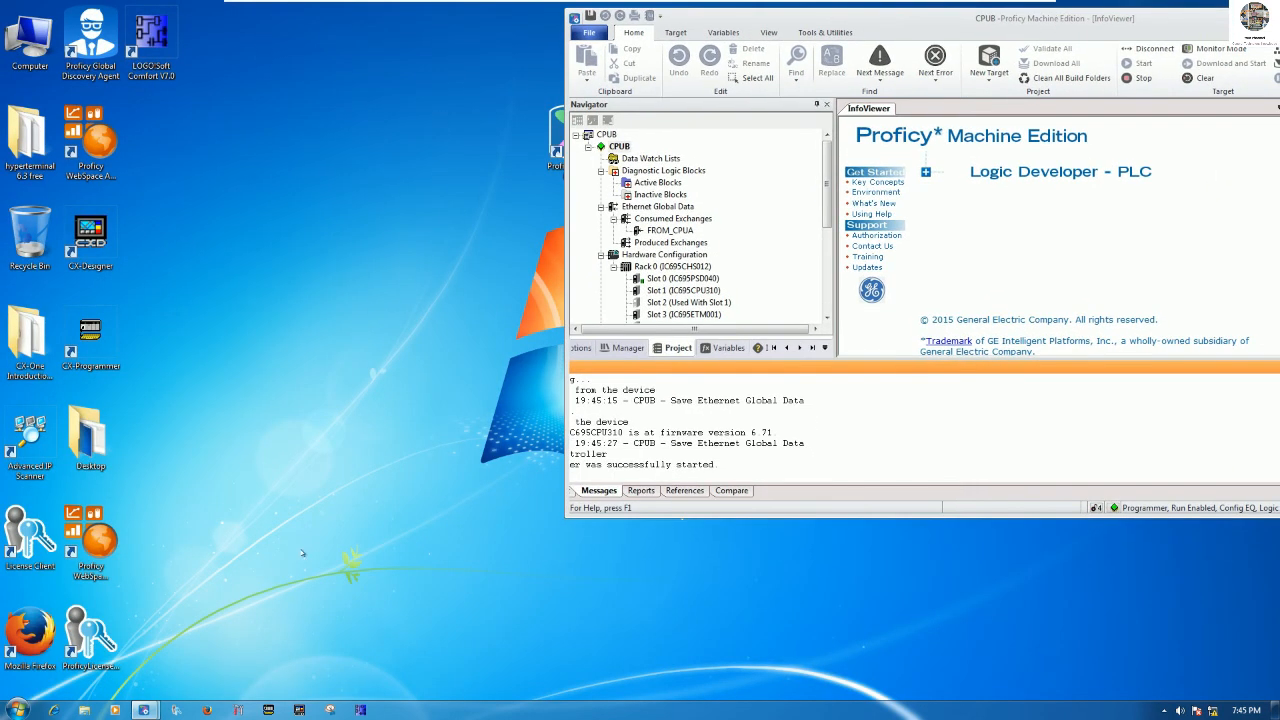
mouse_move(146, 710)
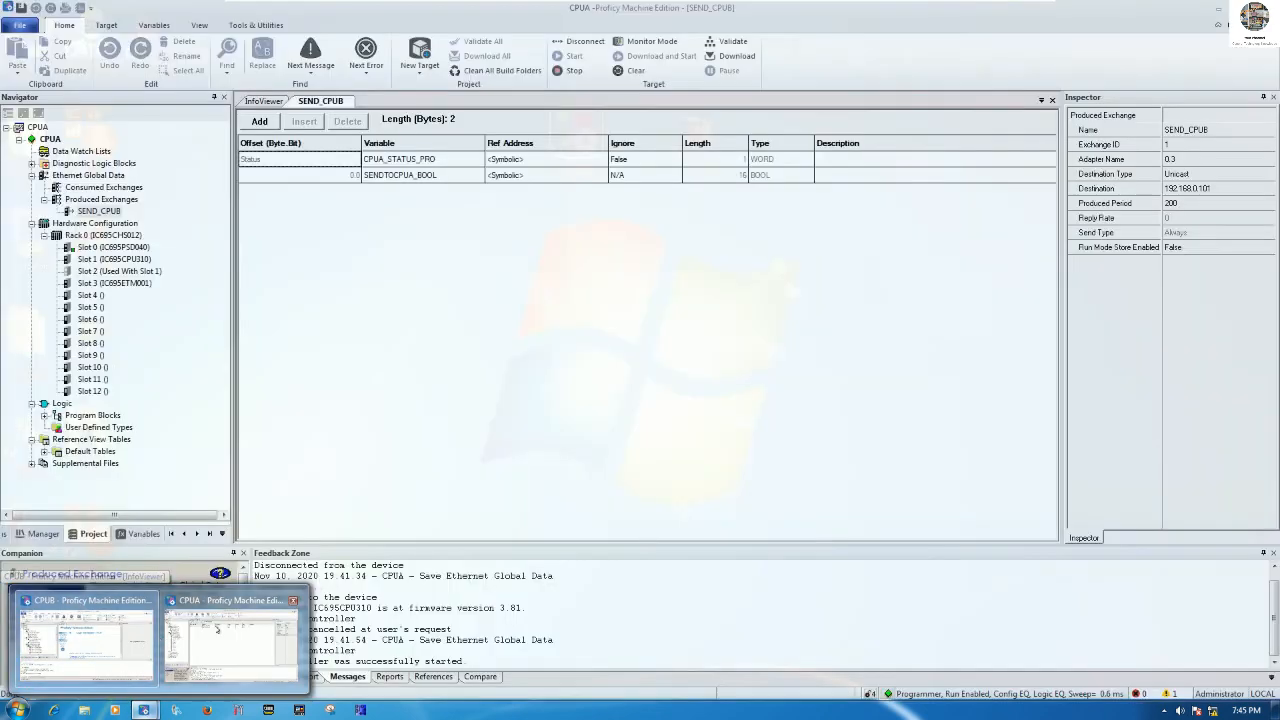
click(230, 640)
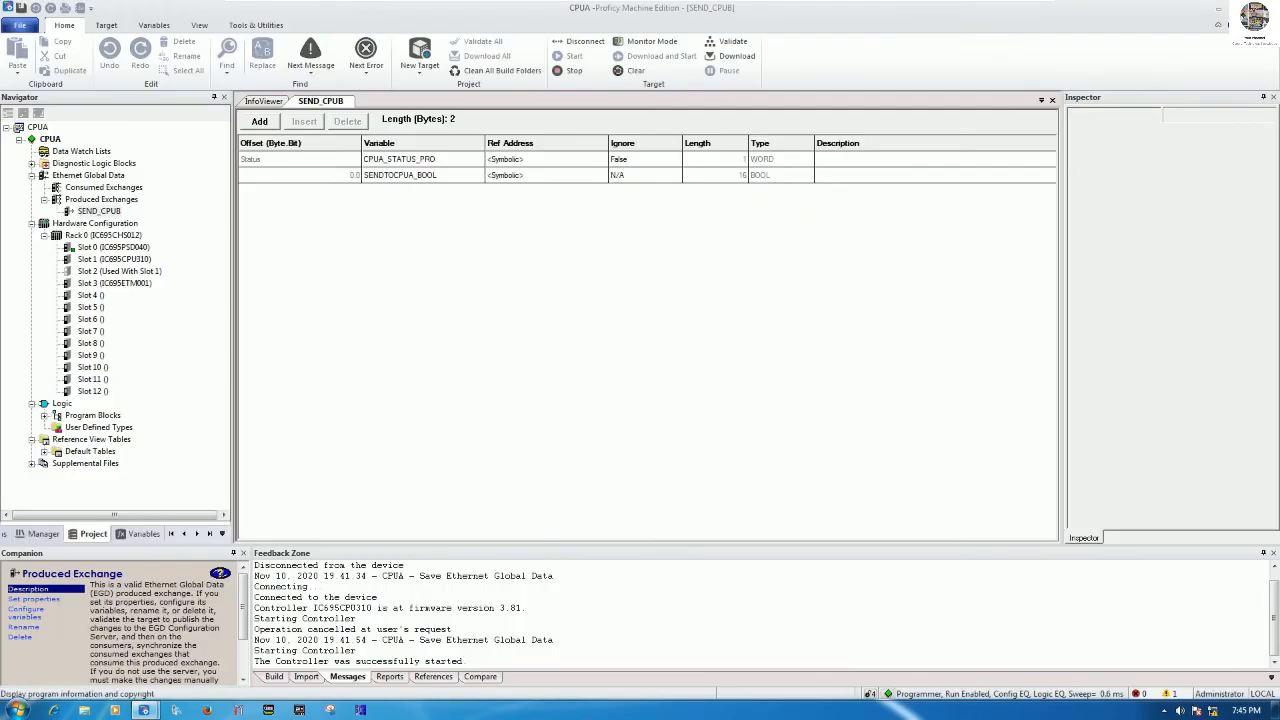
click(1236, 9)
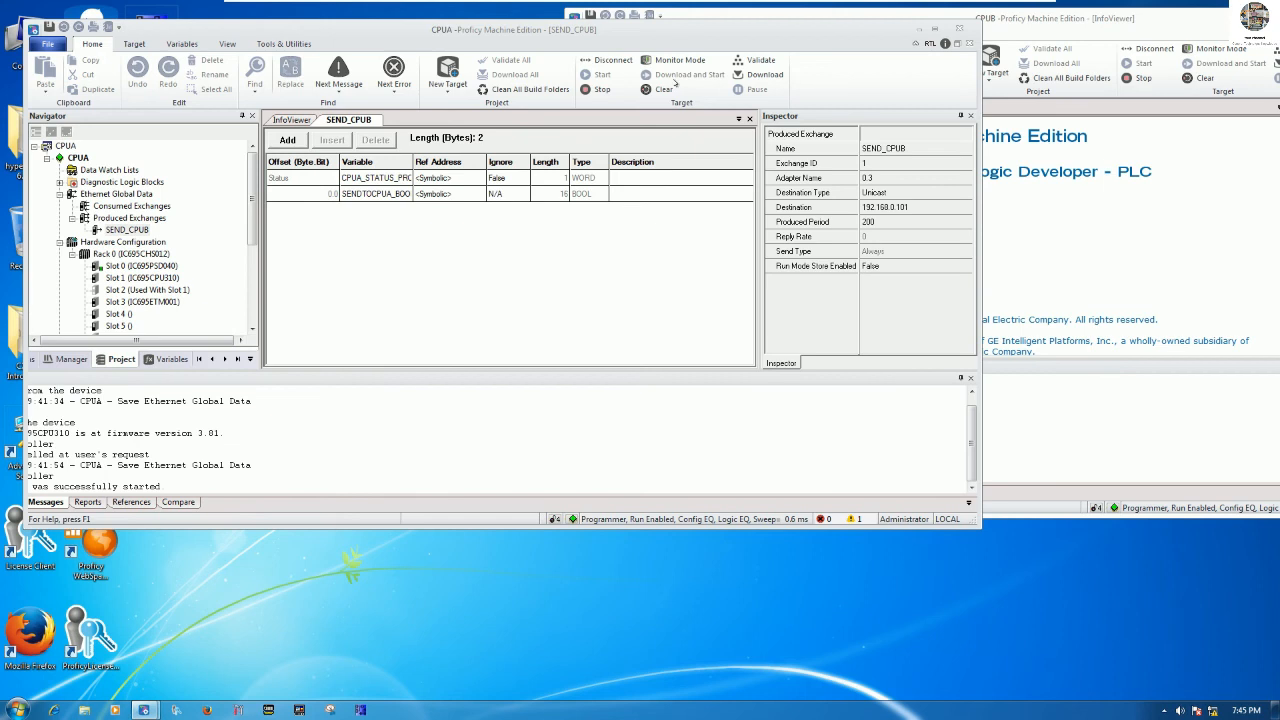
drag(711, 33, 693, 237)
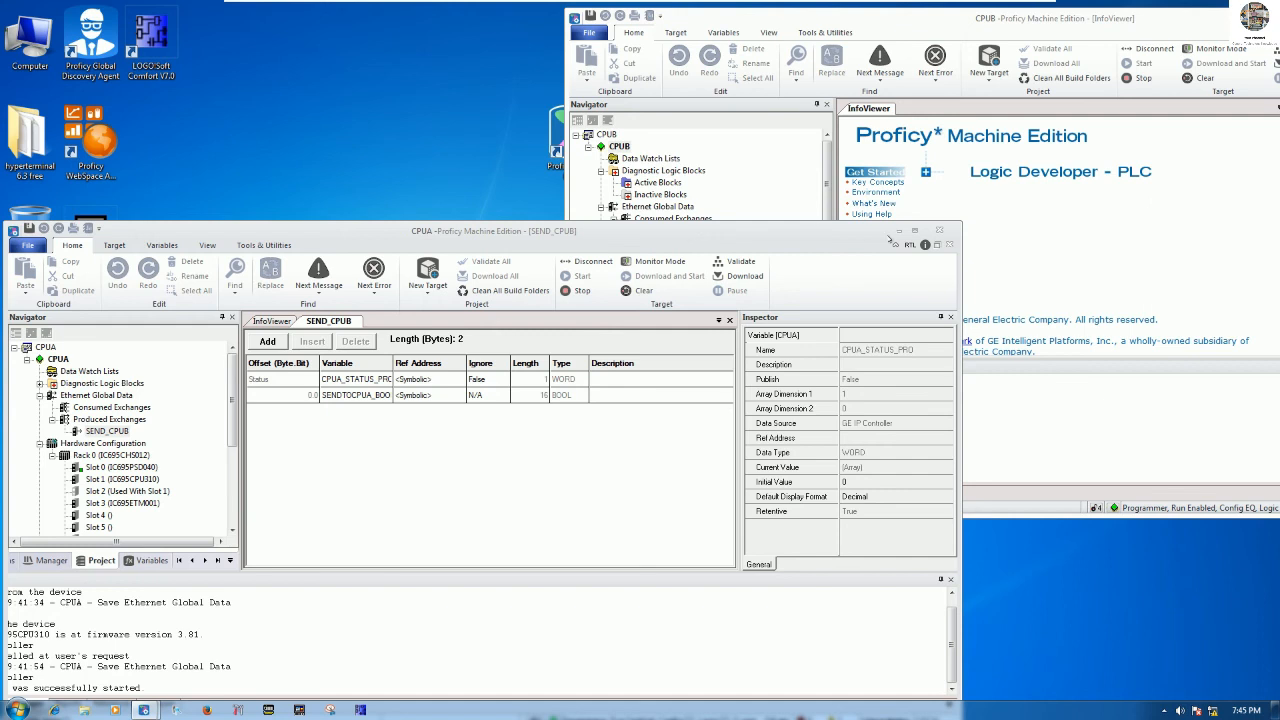
click(914, 231)
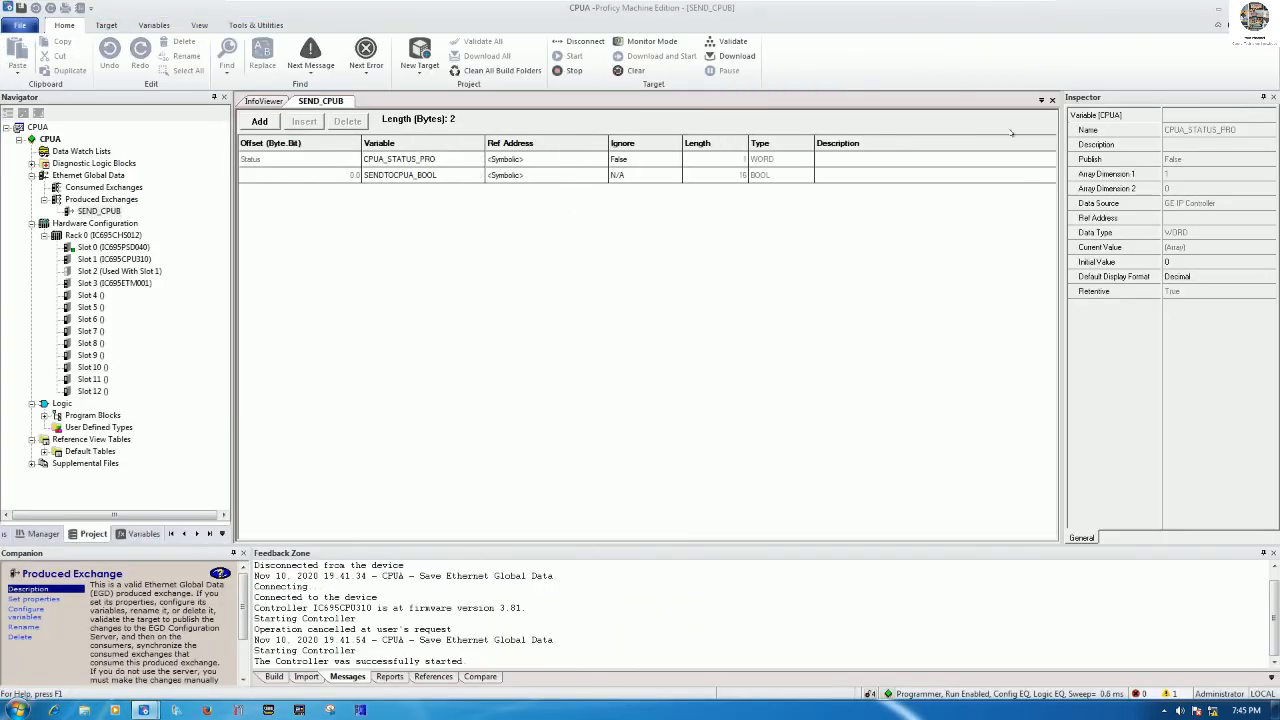
Disconnect CPUA from its controller and open the _MAIN ladder block in place of the SEND_CPUB exchange
click(1052, 100)
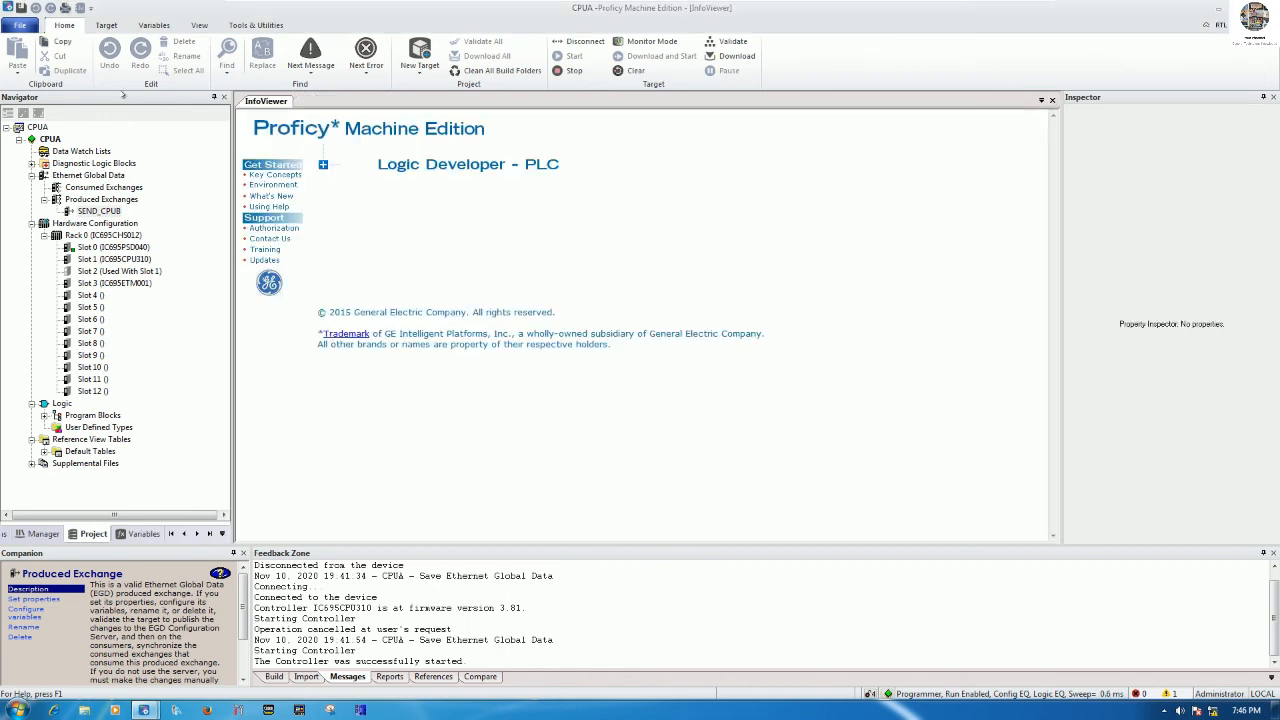
click(585, 42)
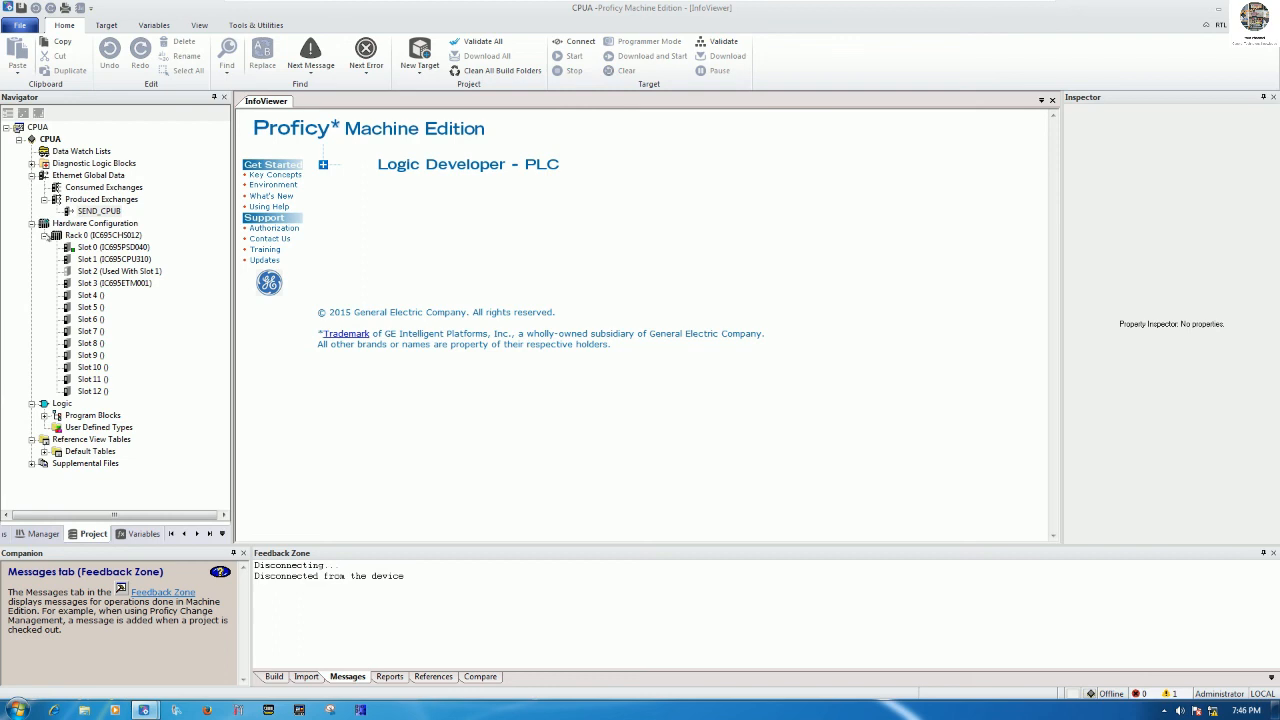
click(45, 236)
double_click(57, 259)
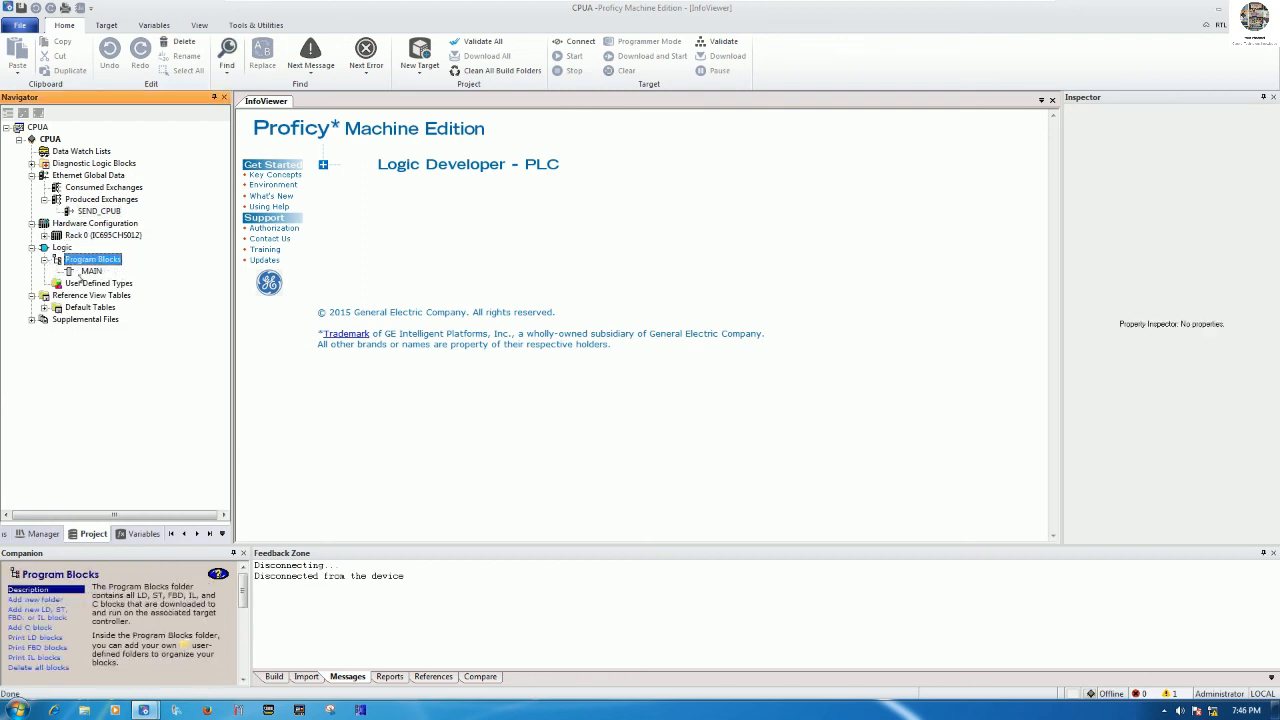
click(90, 271)
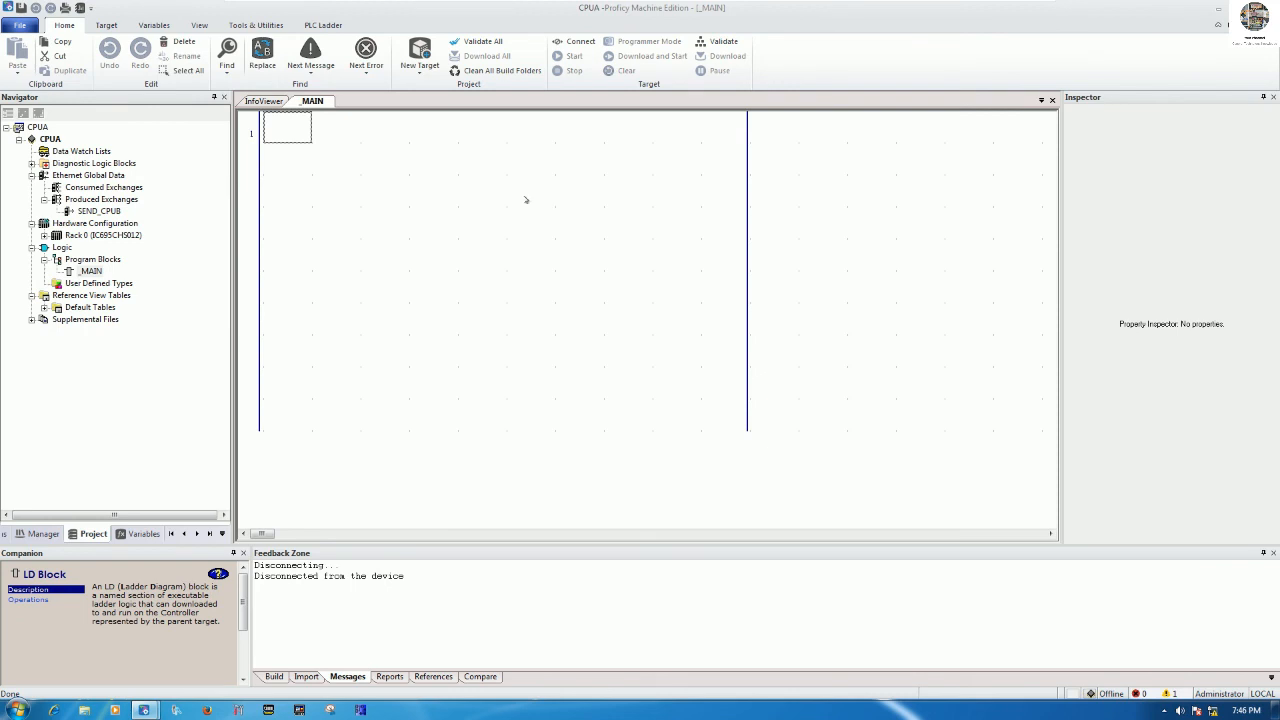
Place a normally open contact (NOCON) at the start of rung 1 and assign it the variable TESTCPUA_BOOL1
text(C)
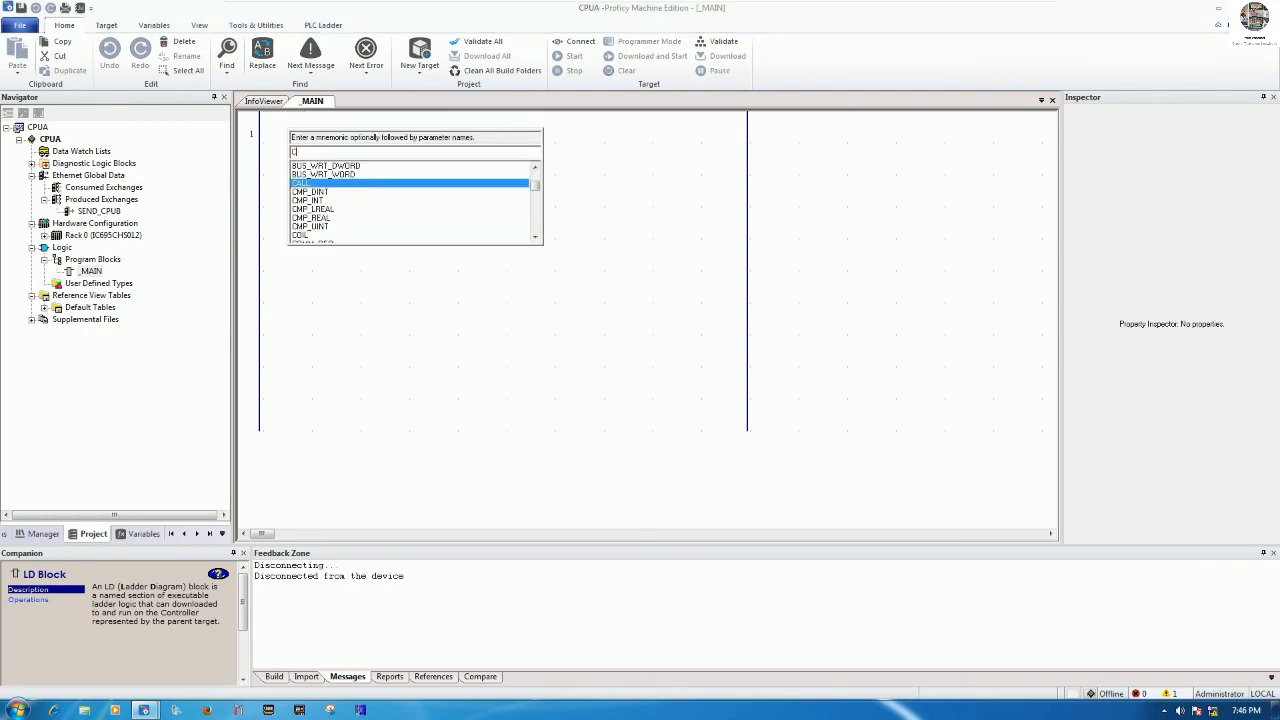
key(BackSpace)
text(nocon)
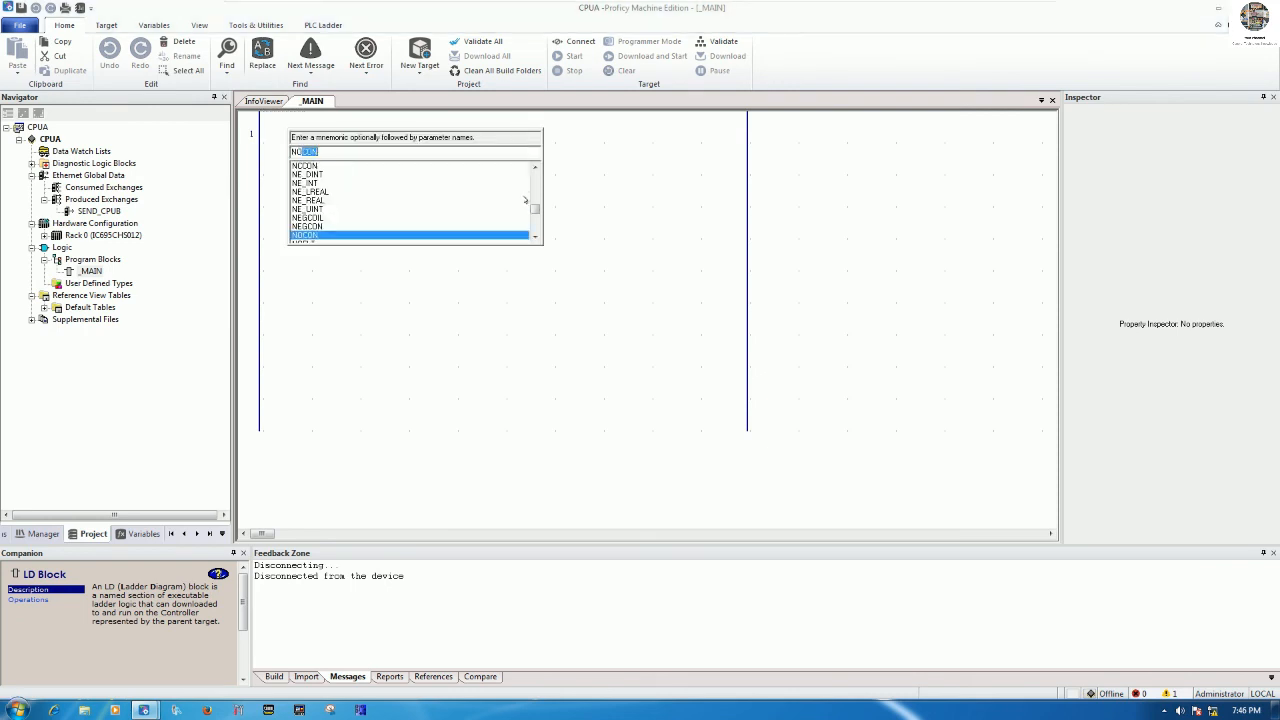
key(Return)
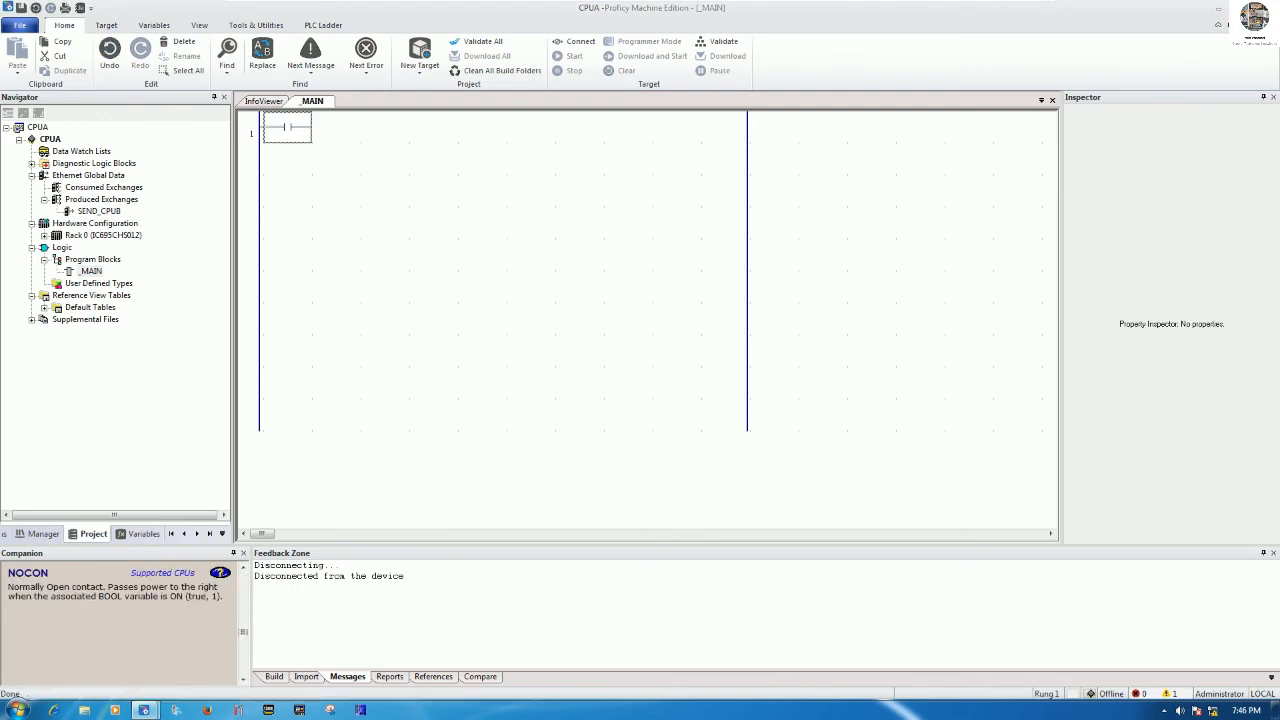
key(Return)
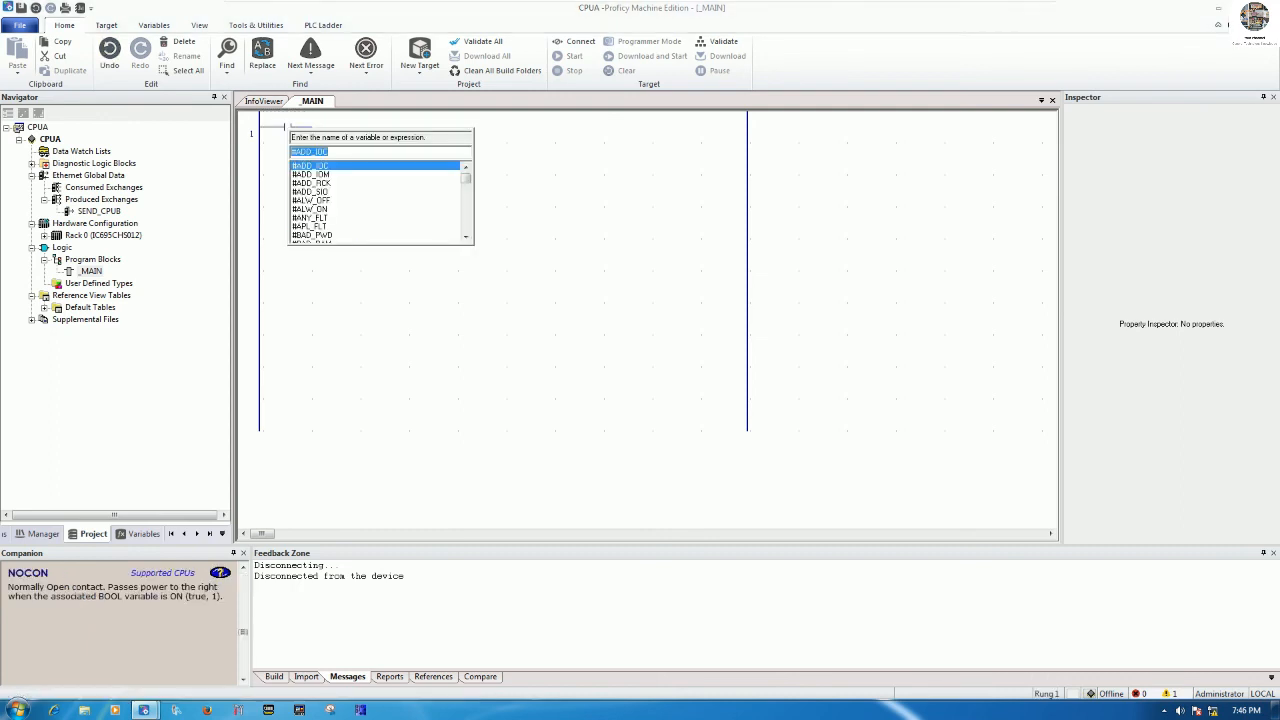
text(TESTCPU)
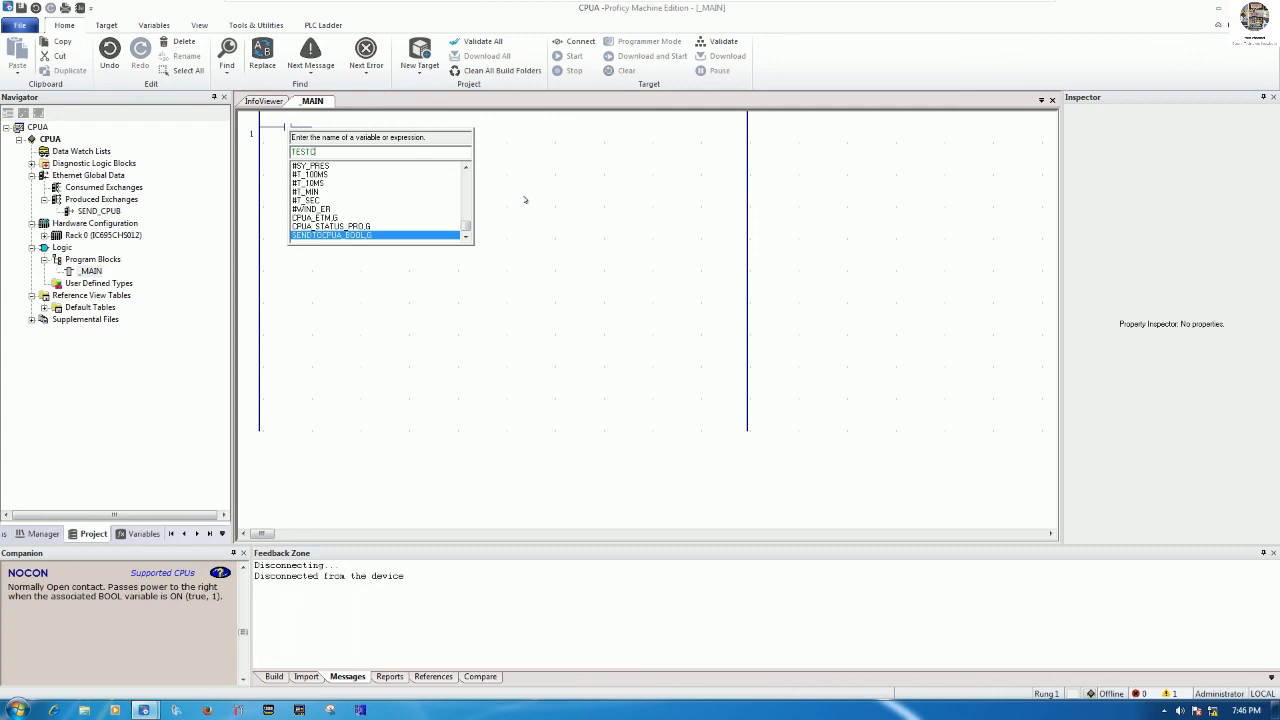
text(A_BOOL)
key(Return)
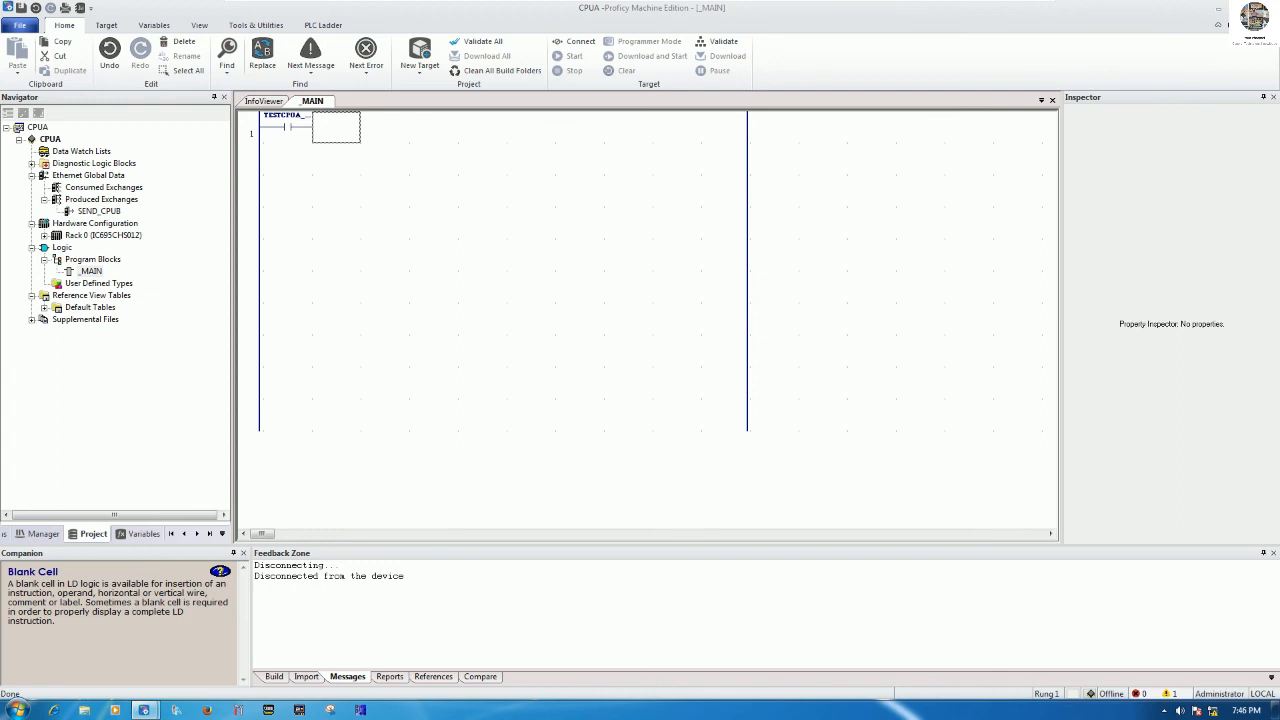
Add a coil to the end of rung 1 and look up the BOOL data variable in the SEND_CPUB exchange
text(COIL)
key(Return)
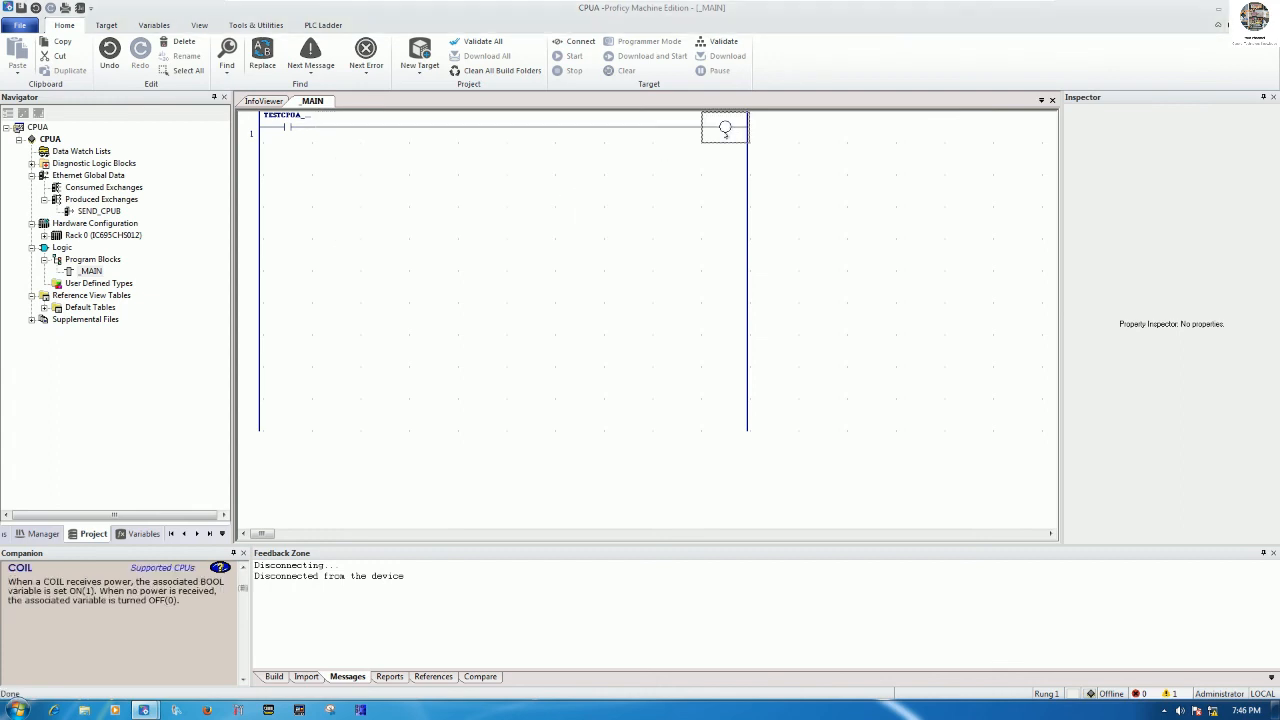
double_click(104, 215)
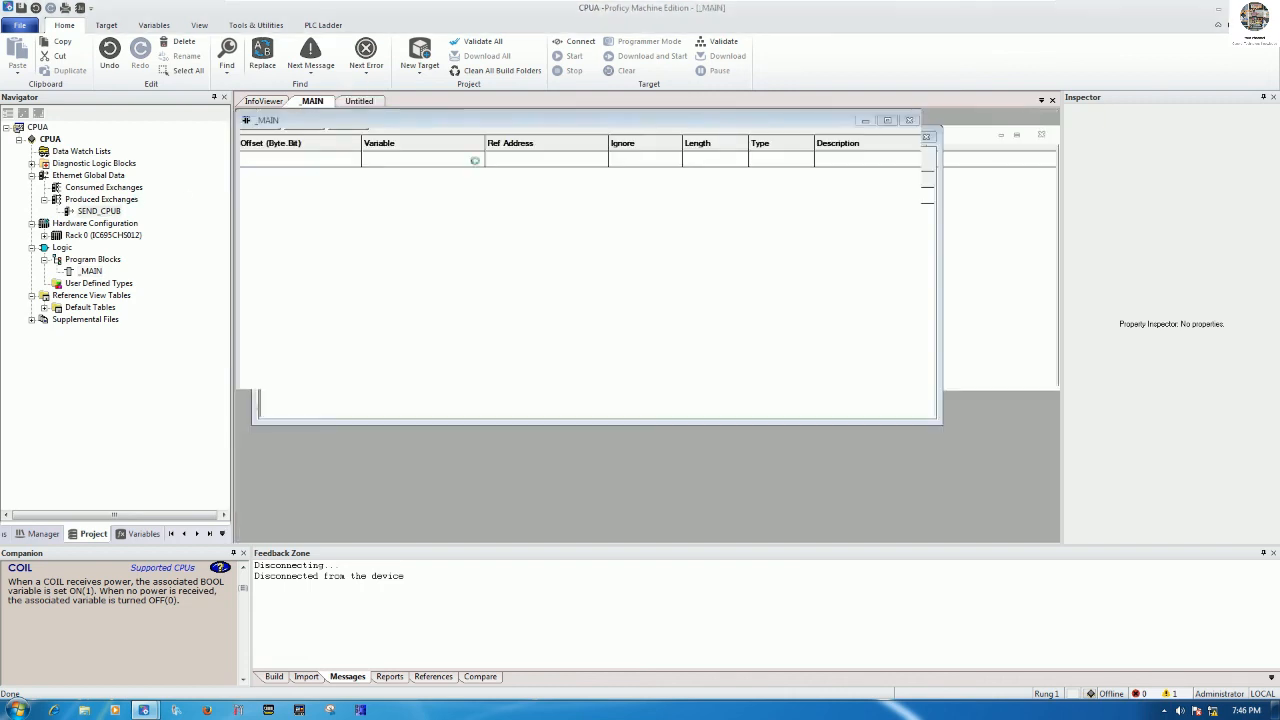
click(372, 102)
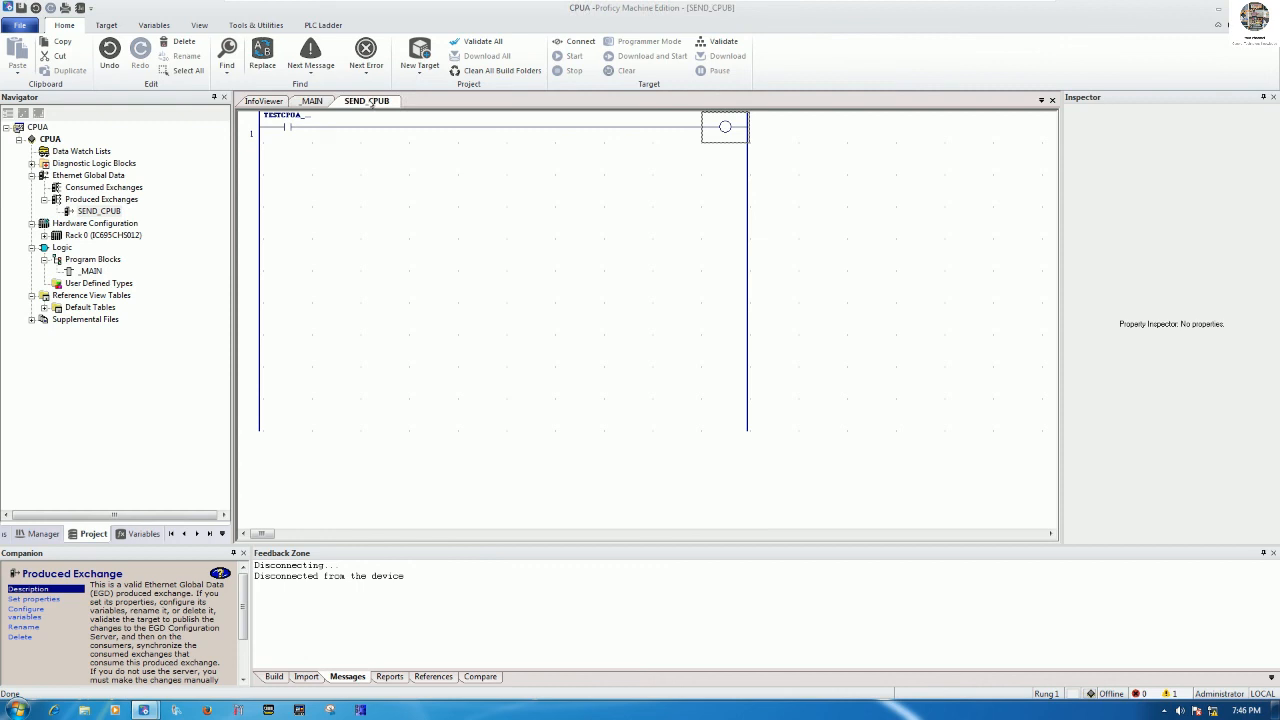
click(441, 175)
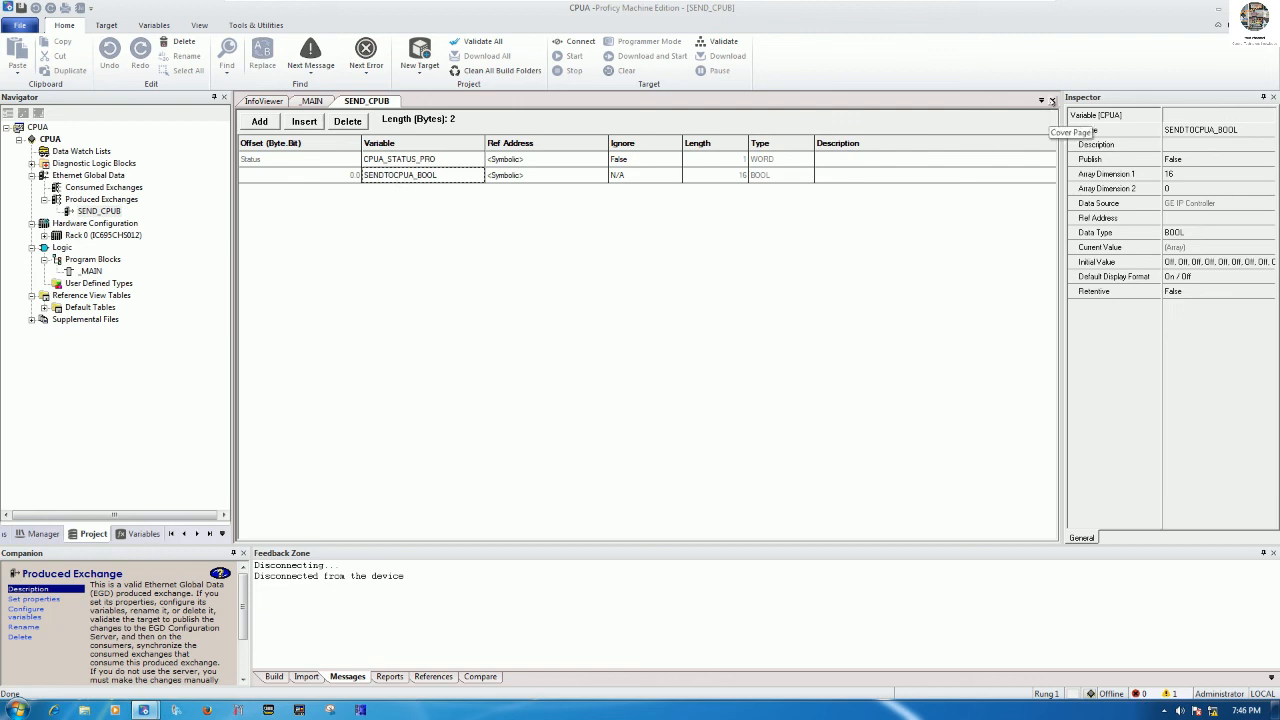
click(1052, 101)
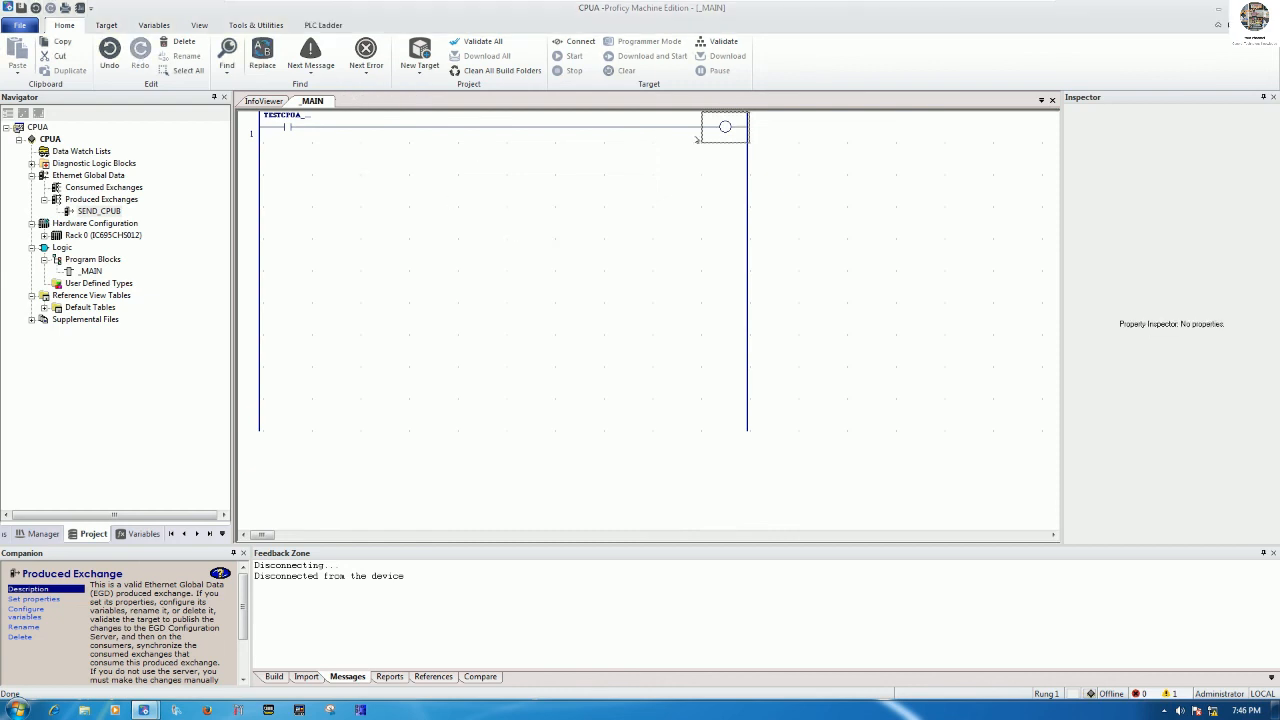
Assign the array element SENDTOCPUA_BOOL[000] to the coil in rung 1
double_click(720, 132)
text(SENDTOCPUA_BOOL.G)
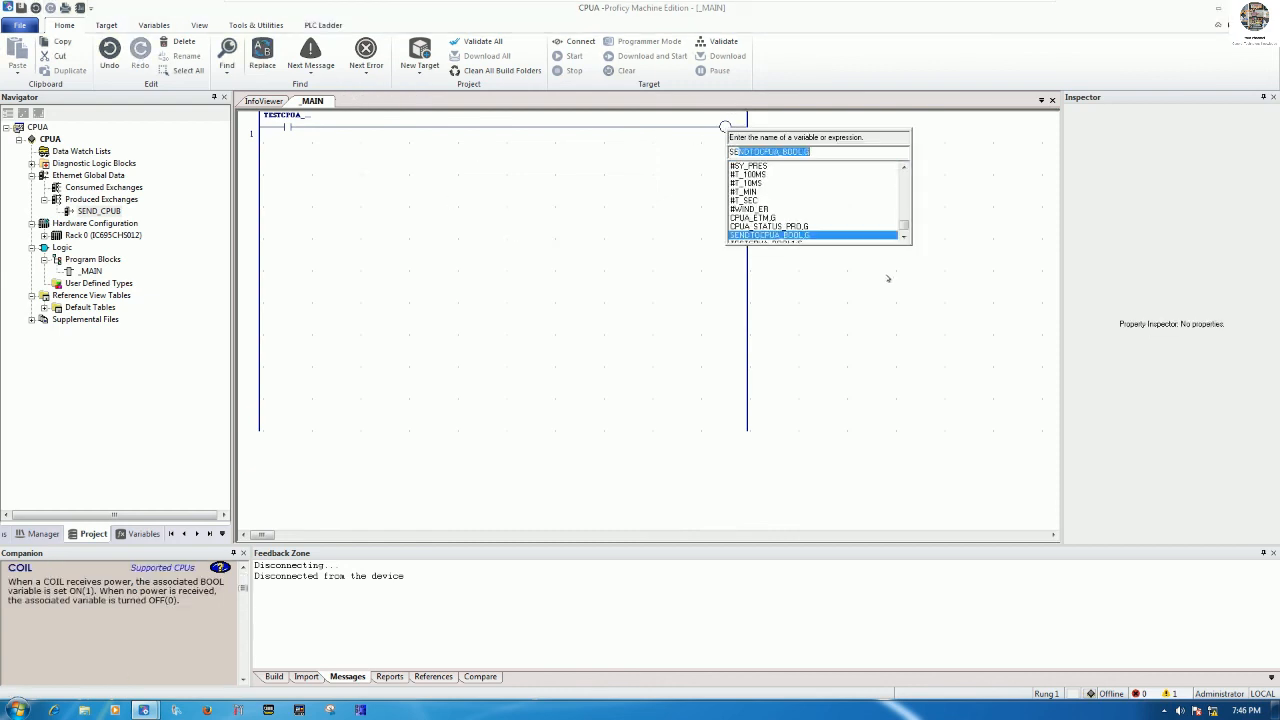
key(End)
key(BackSpace)
key(BackSpace)
key(BackSpace)
text(L)
key(BackSpace)
key(BackSpace)
text(L)
key(BackSpace)
text([000)
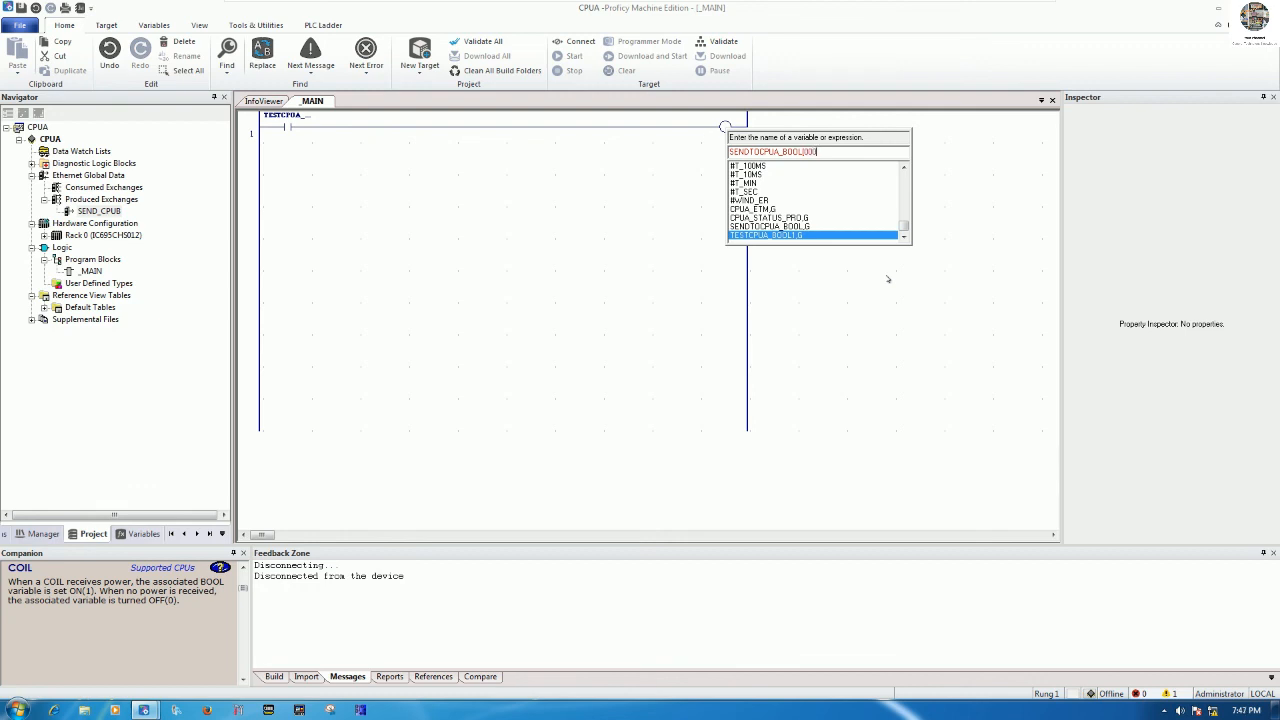
text(])
key(Return)
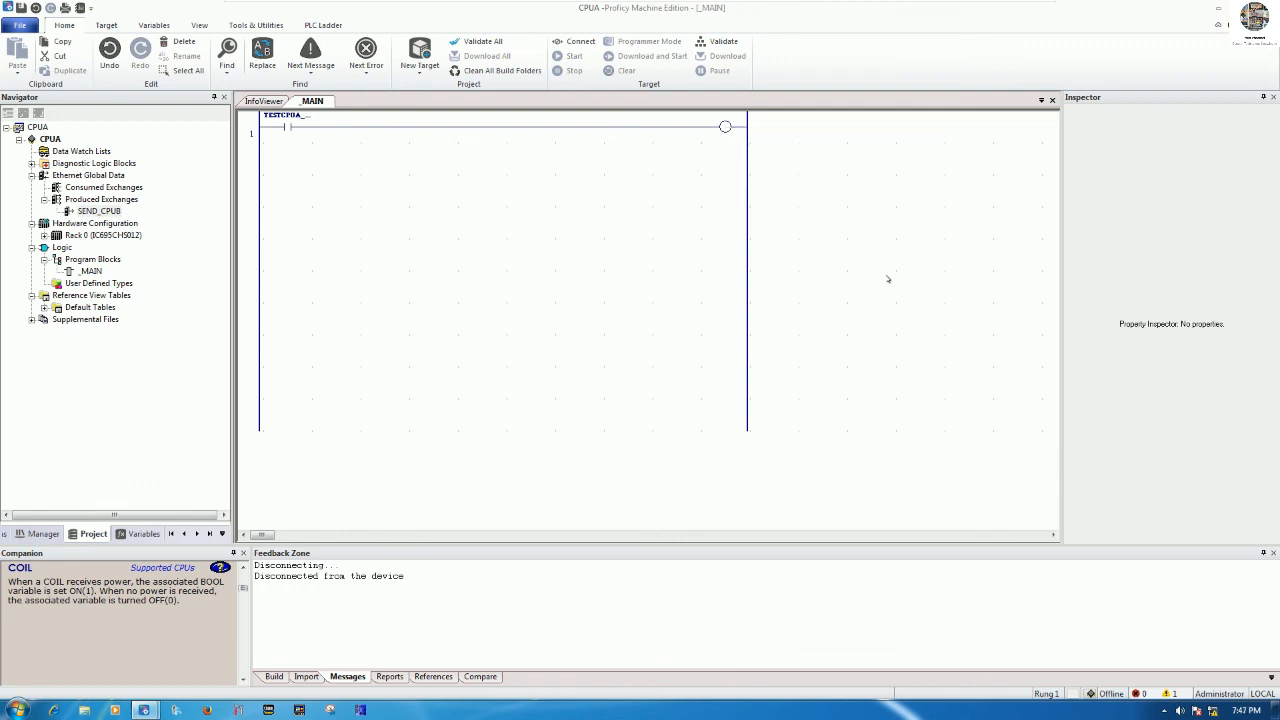
Widen the ladder cells in the _MAIN block and auto-hide the Inspector to enlarge the editor
right_click(674, 190)
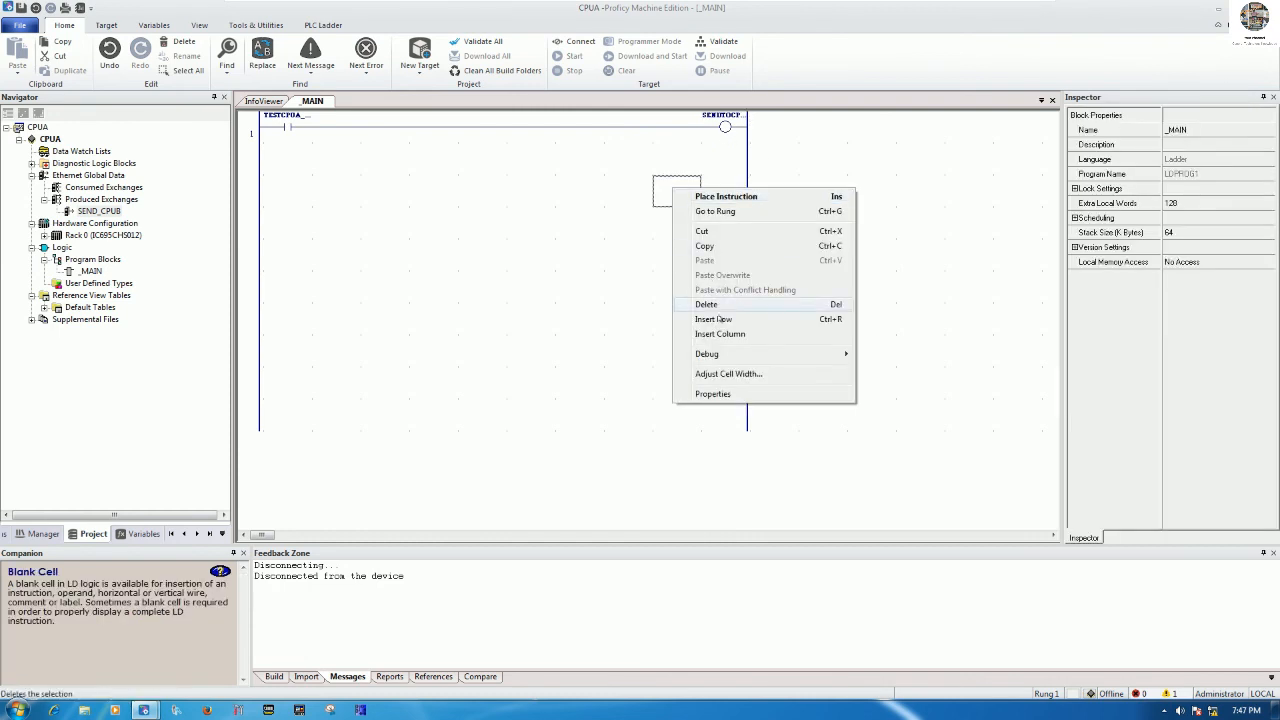
click(730, 371)
drag(580, 356, 611, 357)
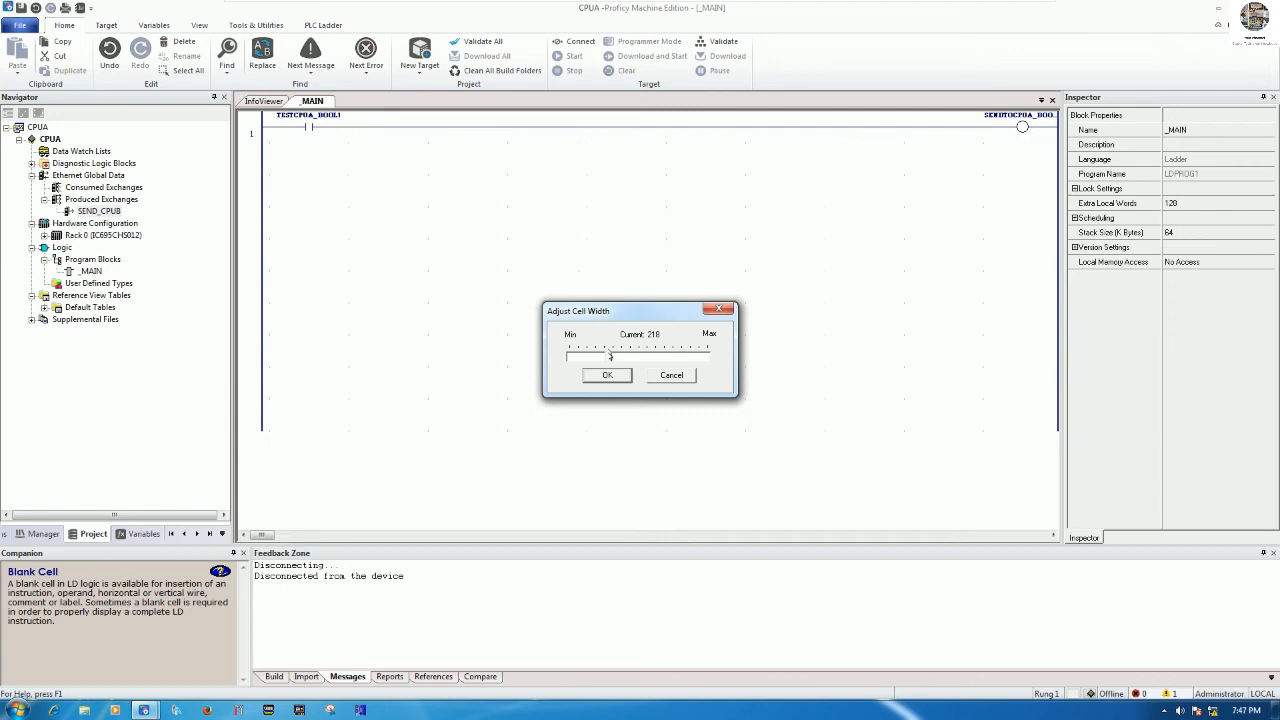
click(608, 375)
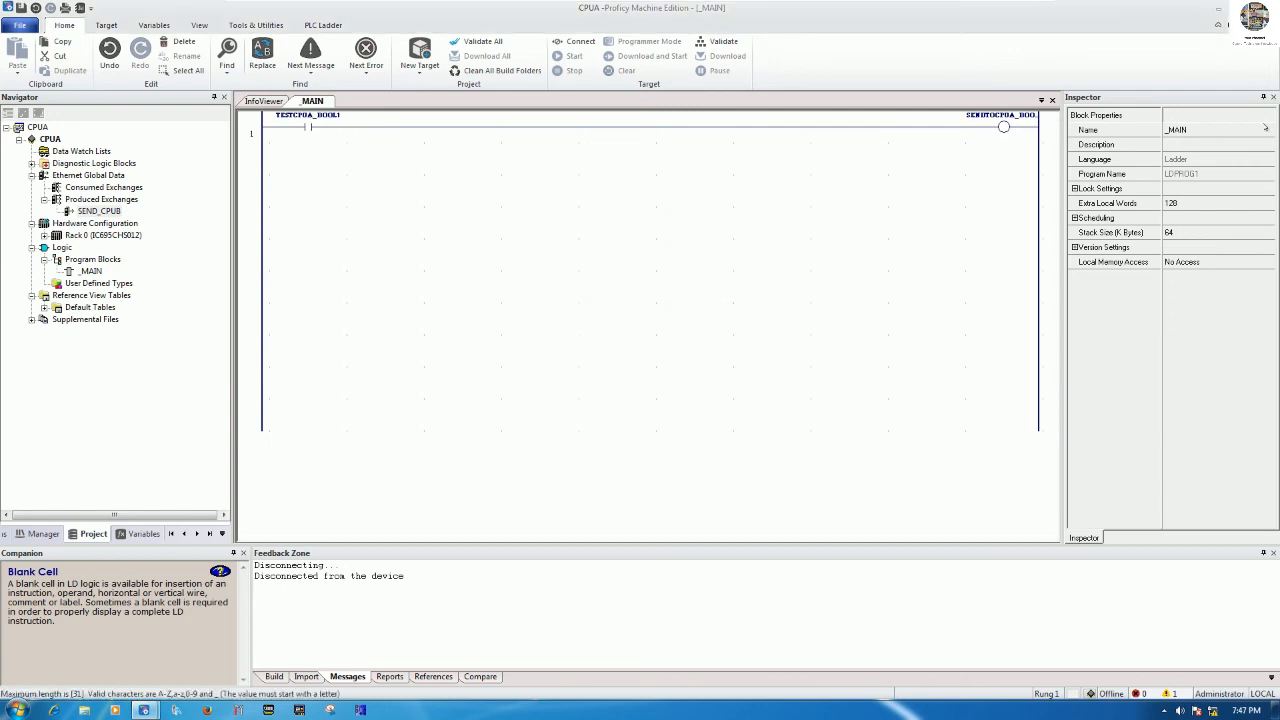
click(1265, 97)
click(838, 279)
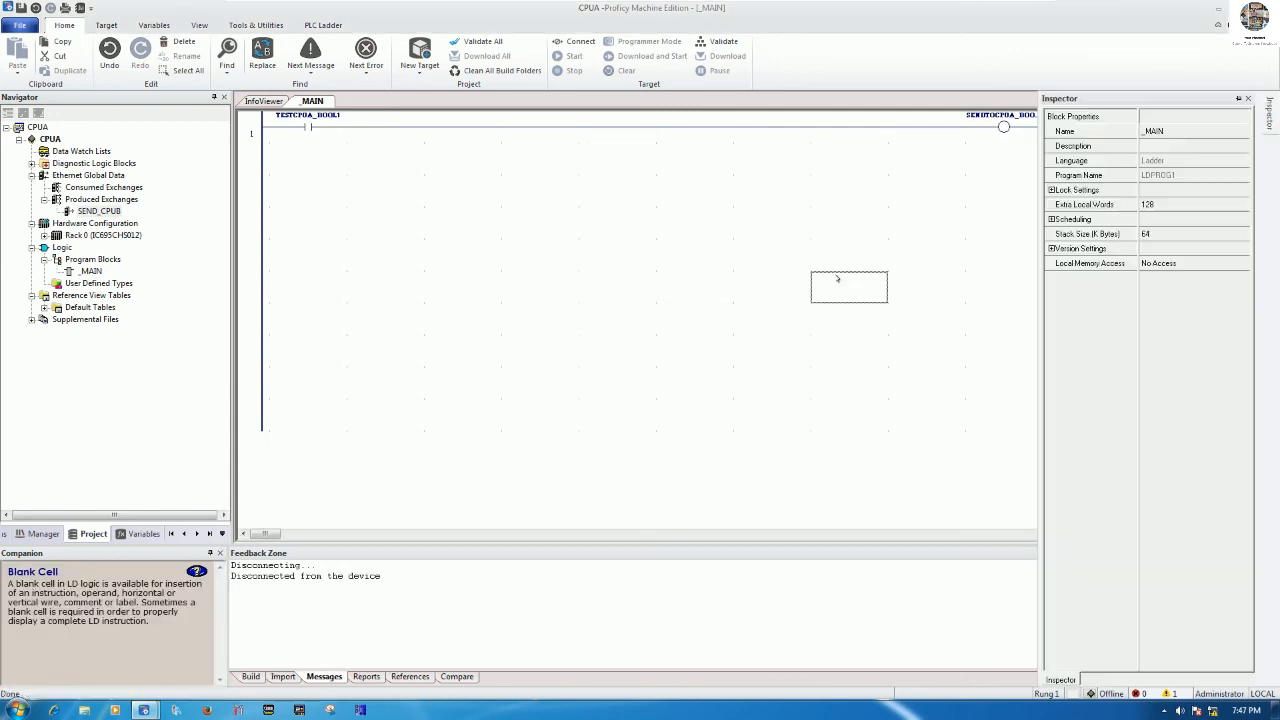
click(815, 216)
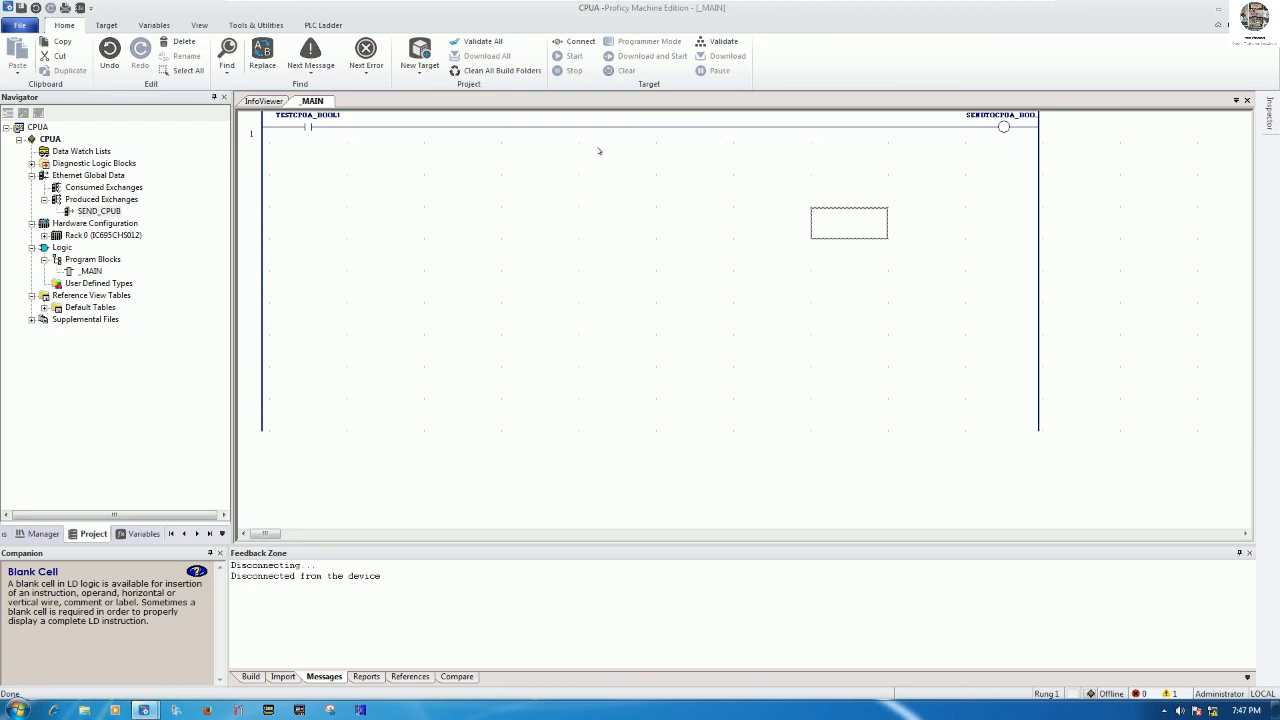
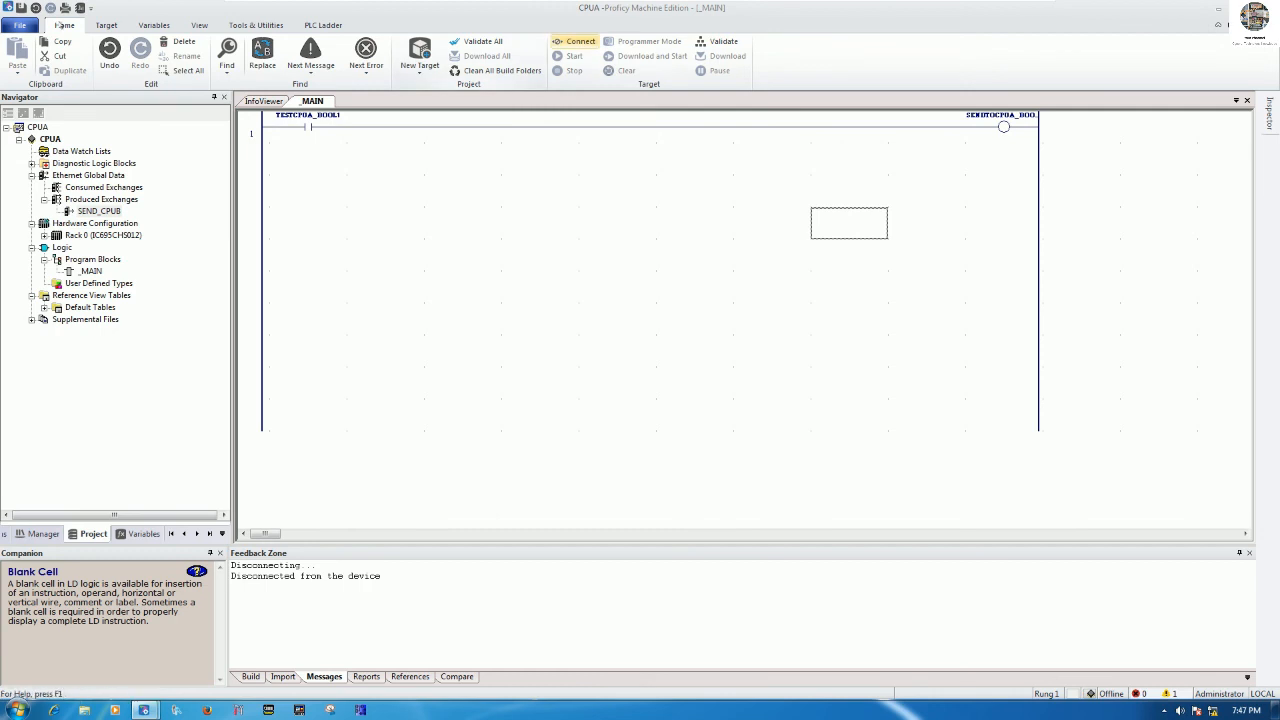
Save the CPUA project and download it to the connected controller in programmer mode, clearing new symbolic variables to zero
click(21, 8)
click(574, 41)
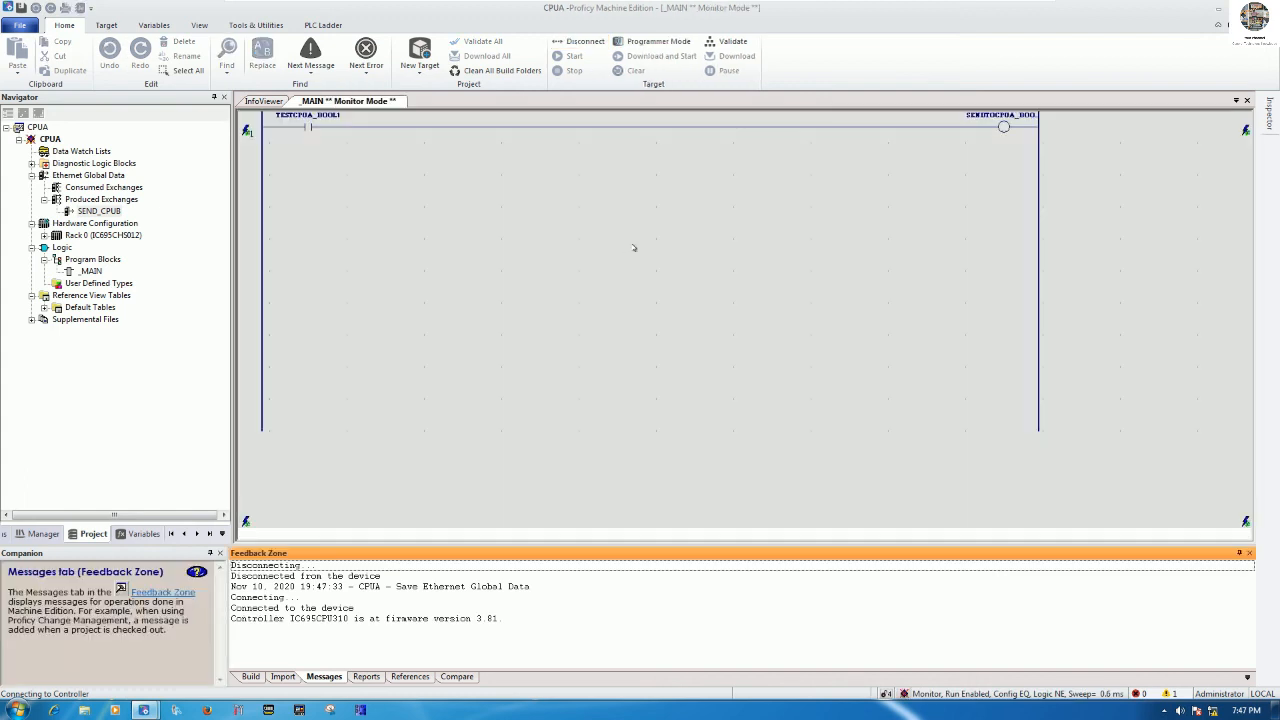
click(652, 41)
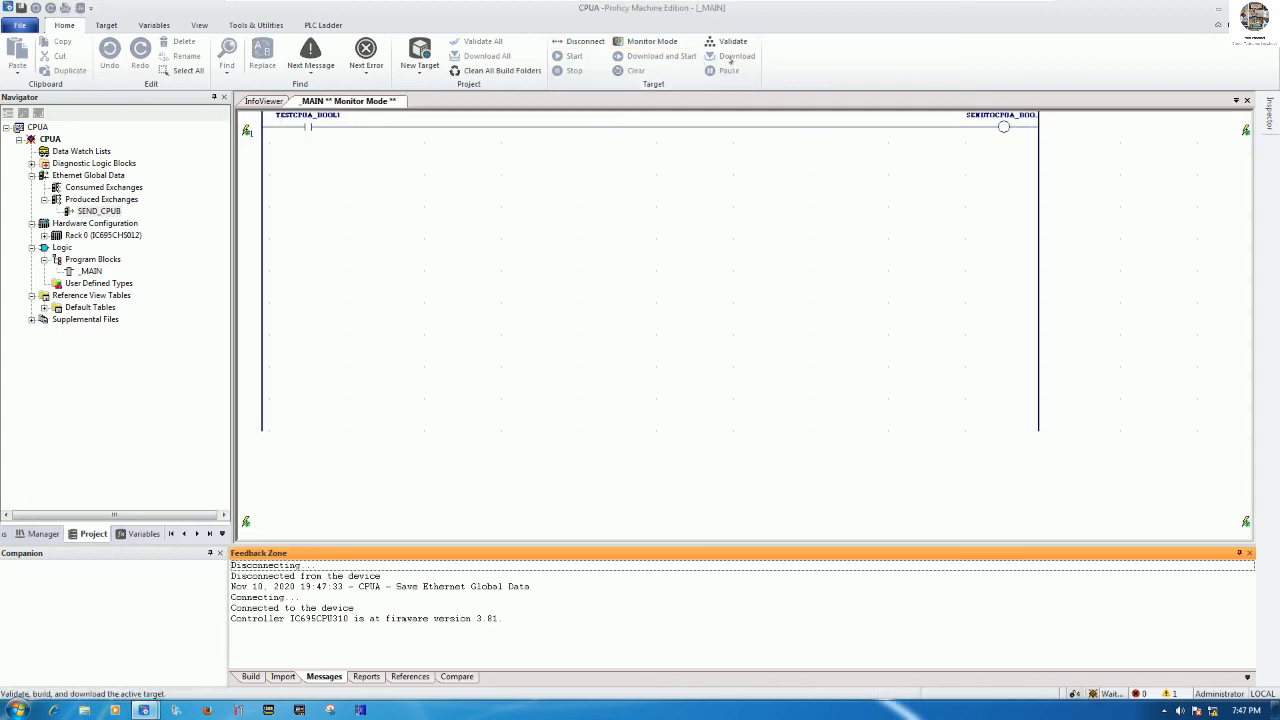
click(733, 57)
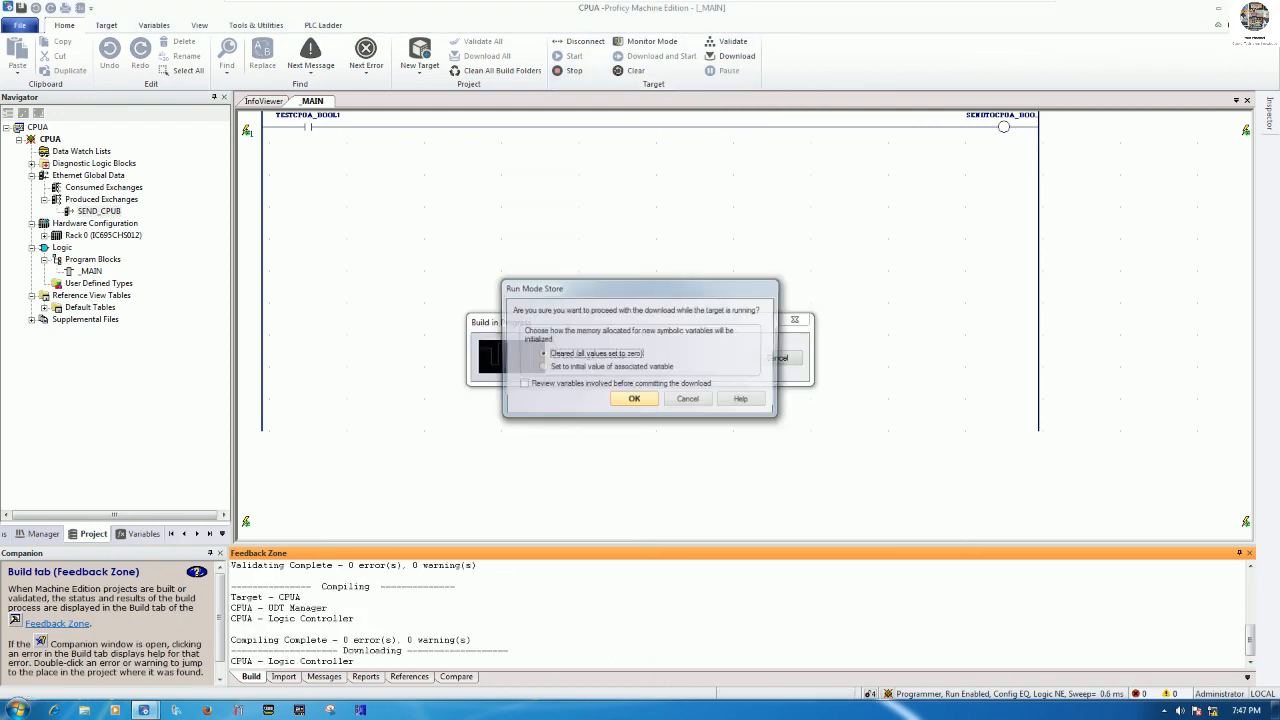
click(634, 401)
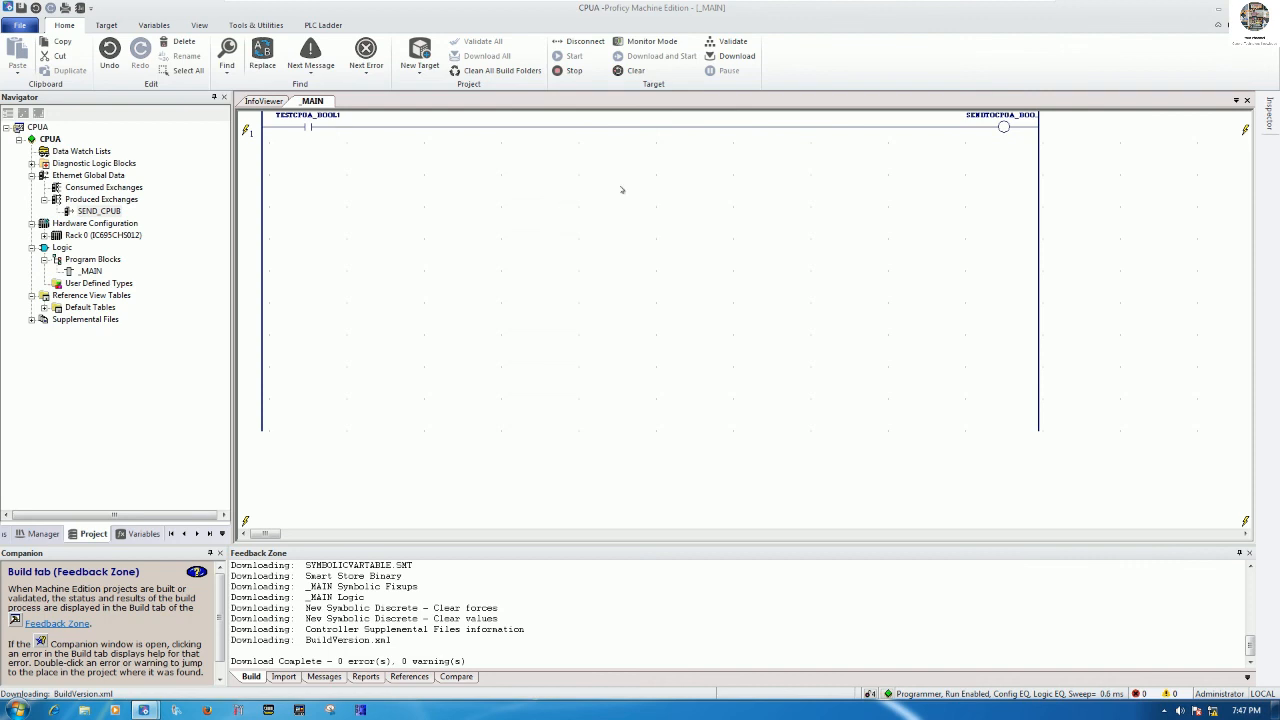
Switch to the maximized CPUB project, disconnect it from the controller and open its _MAIN program block
mouse_move(145, 710)
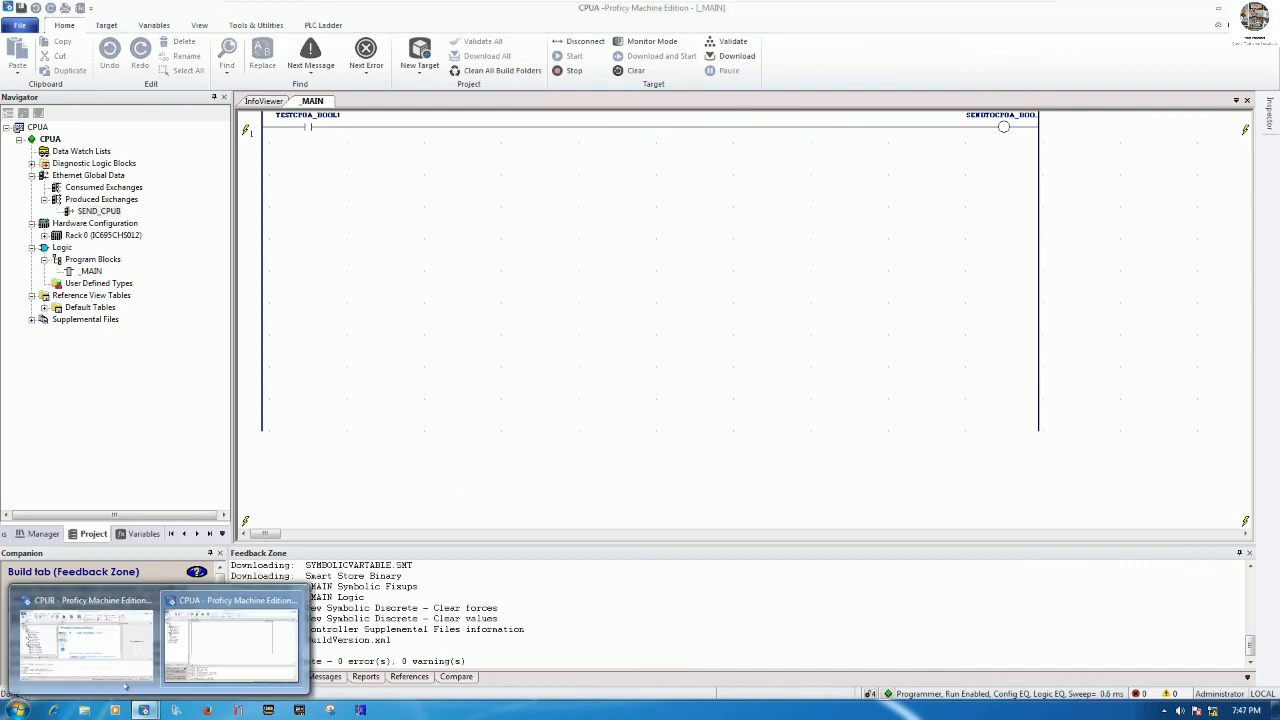
click(100, 648)
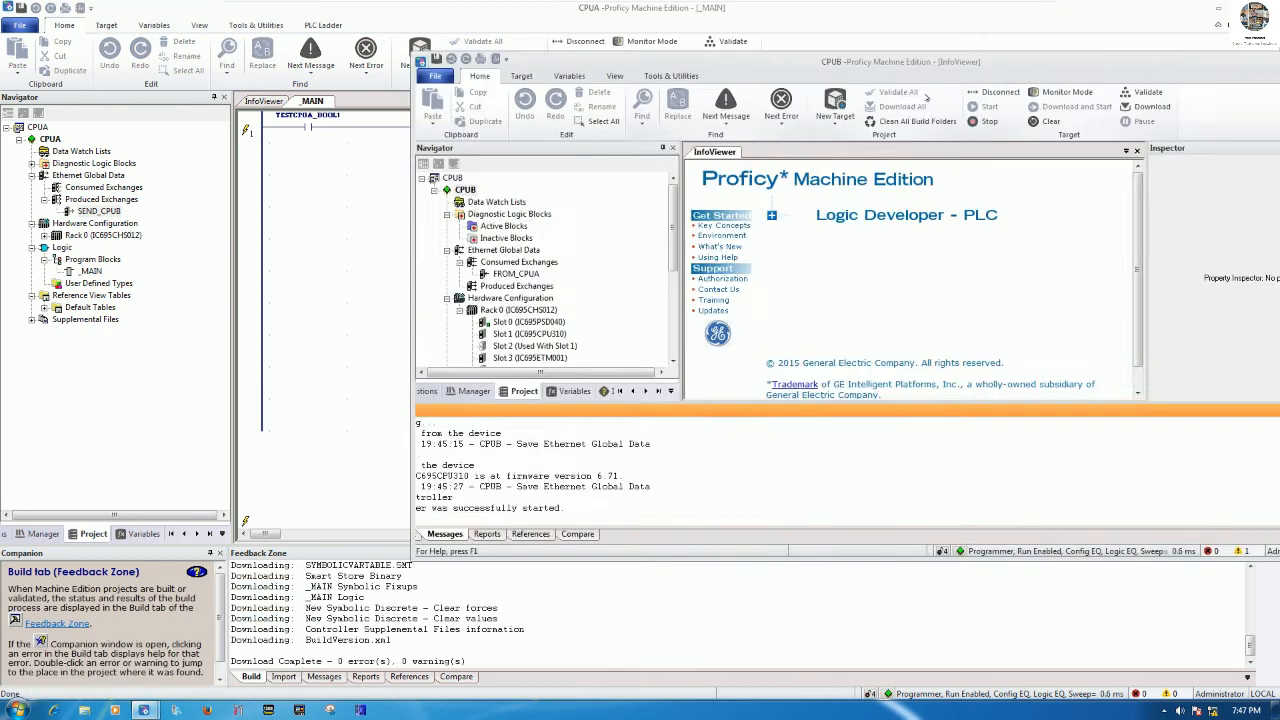
drag(1000, 66, 911, 118)
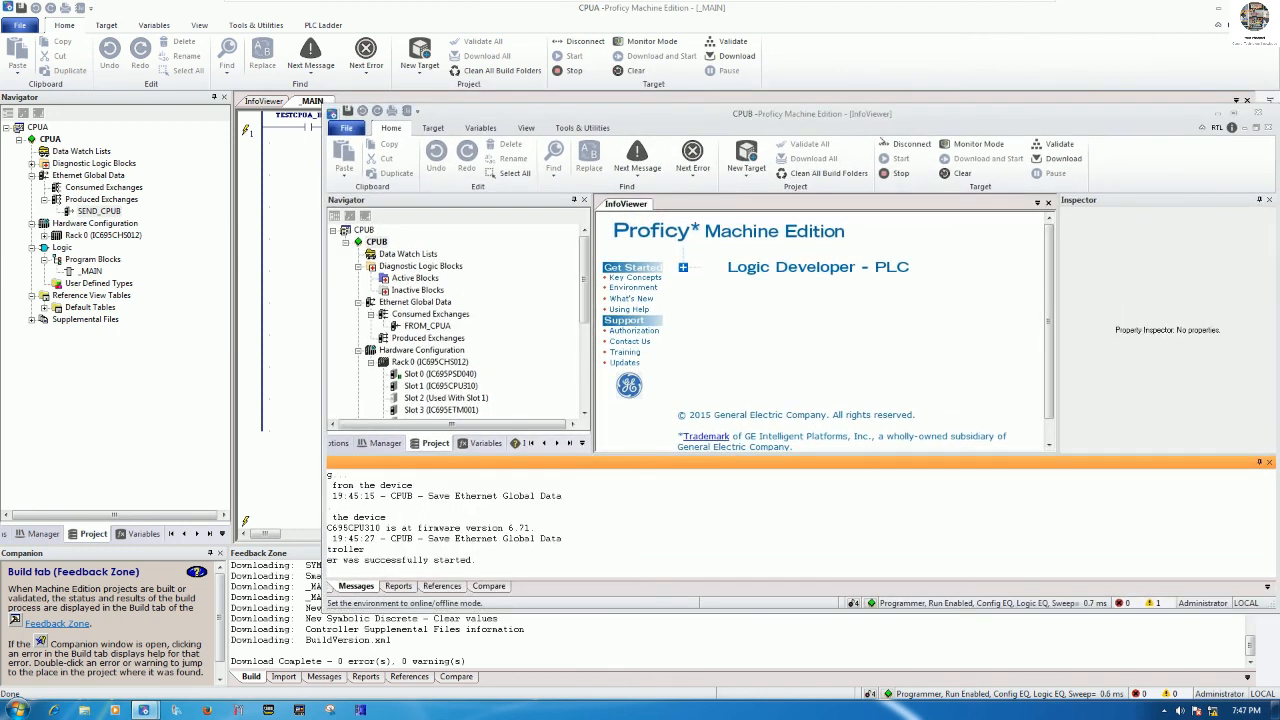
double_click(991, 113)
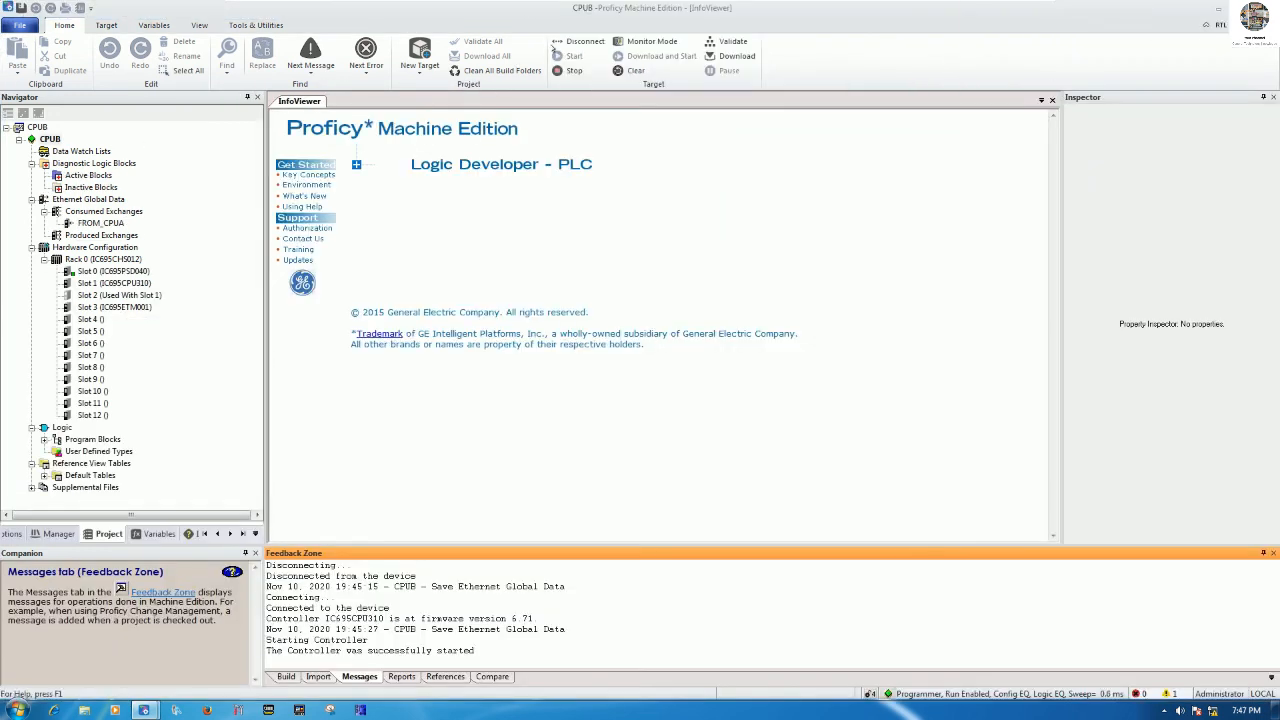
click(580, 42)
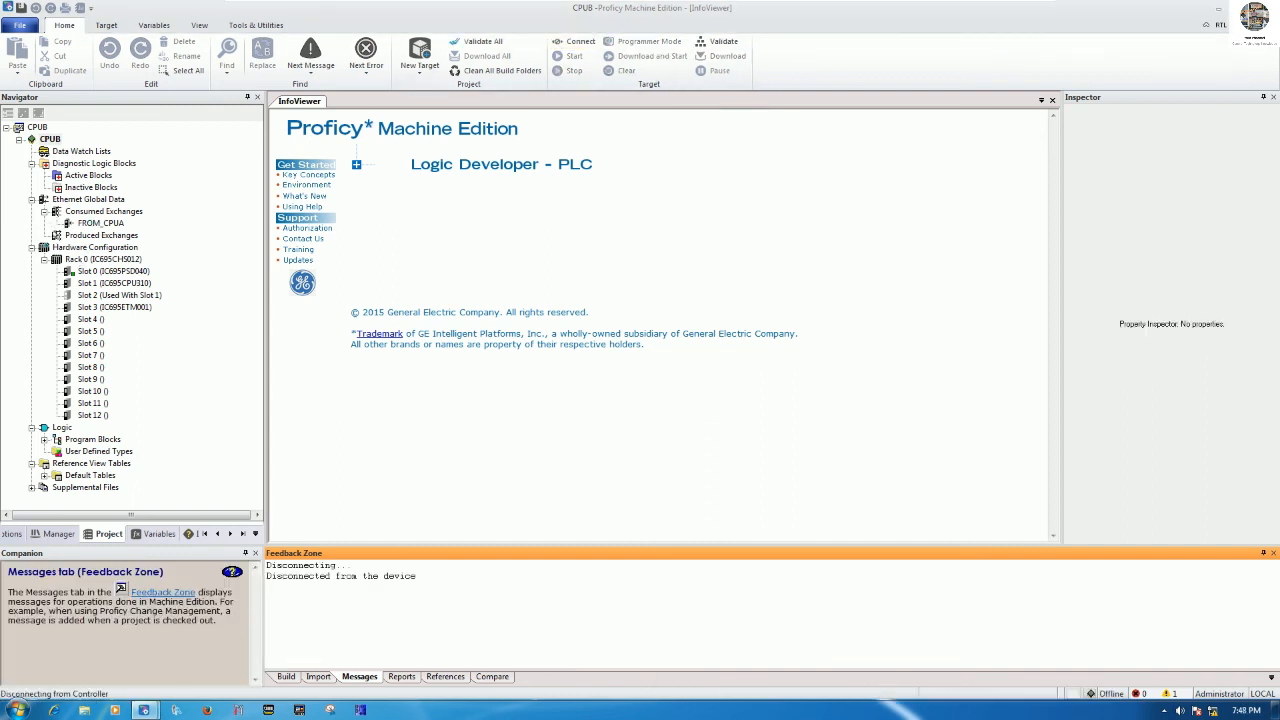
click(44, 439)
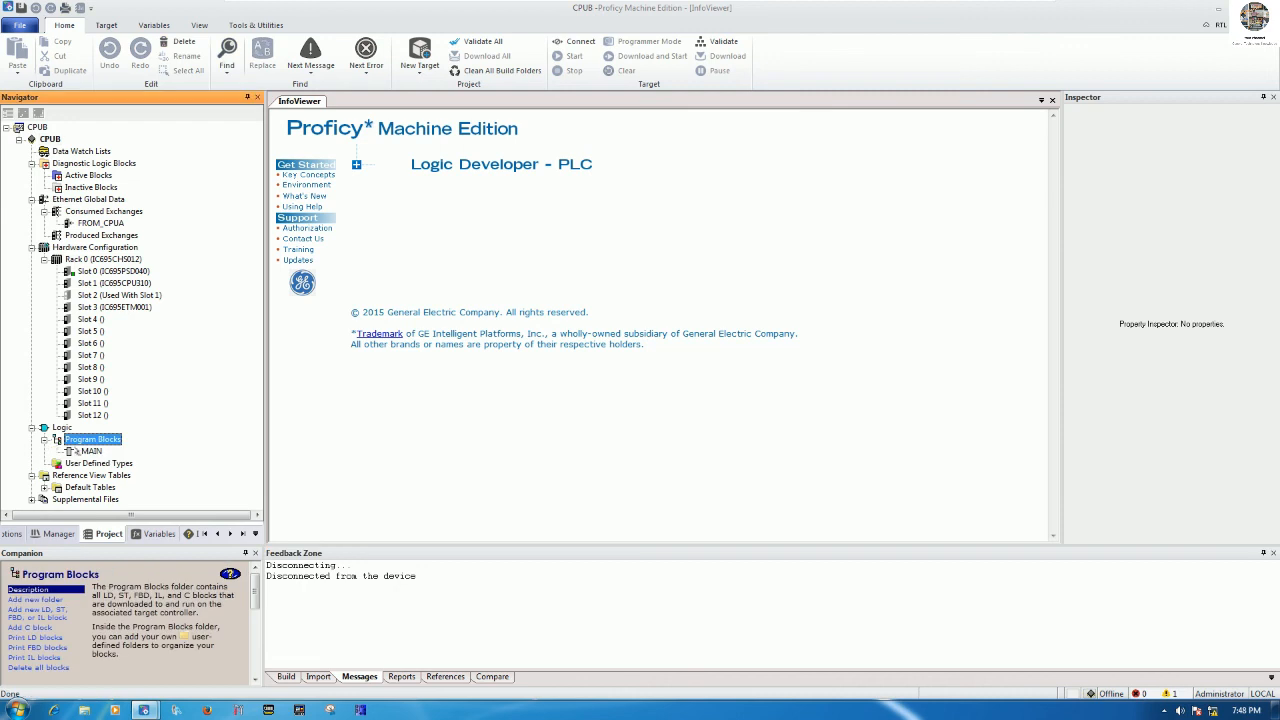
double_click(80, 451)
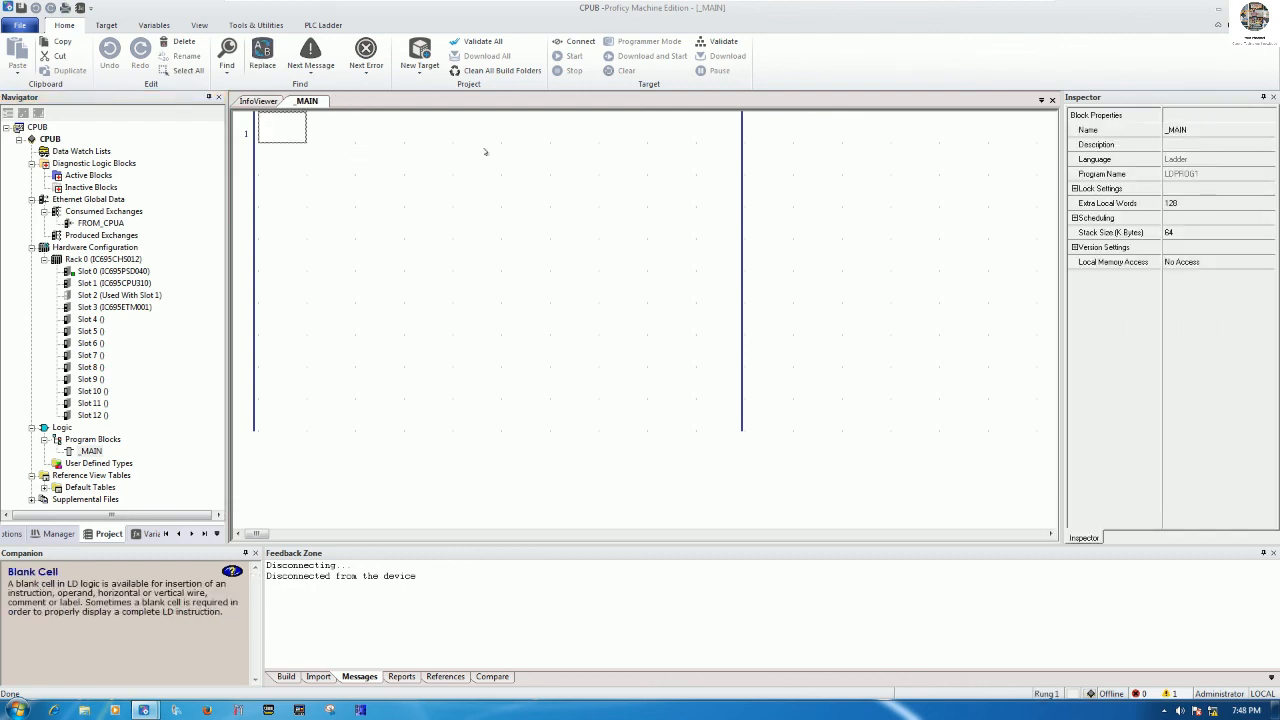
Insert a normally open contact (NOCON) at the start of CPUB's rung 1 and a coil at its end
text(no)
key(Return)
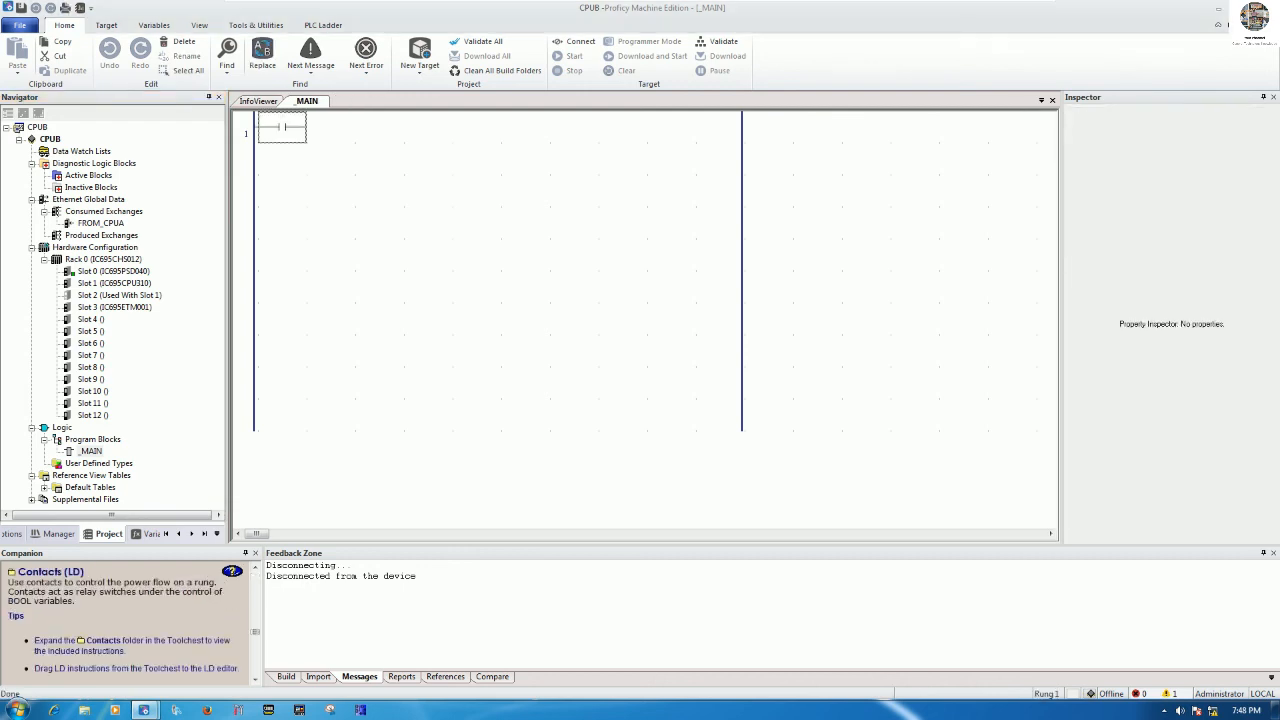
key(Right)
text(co)
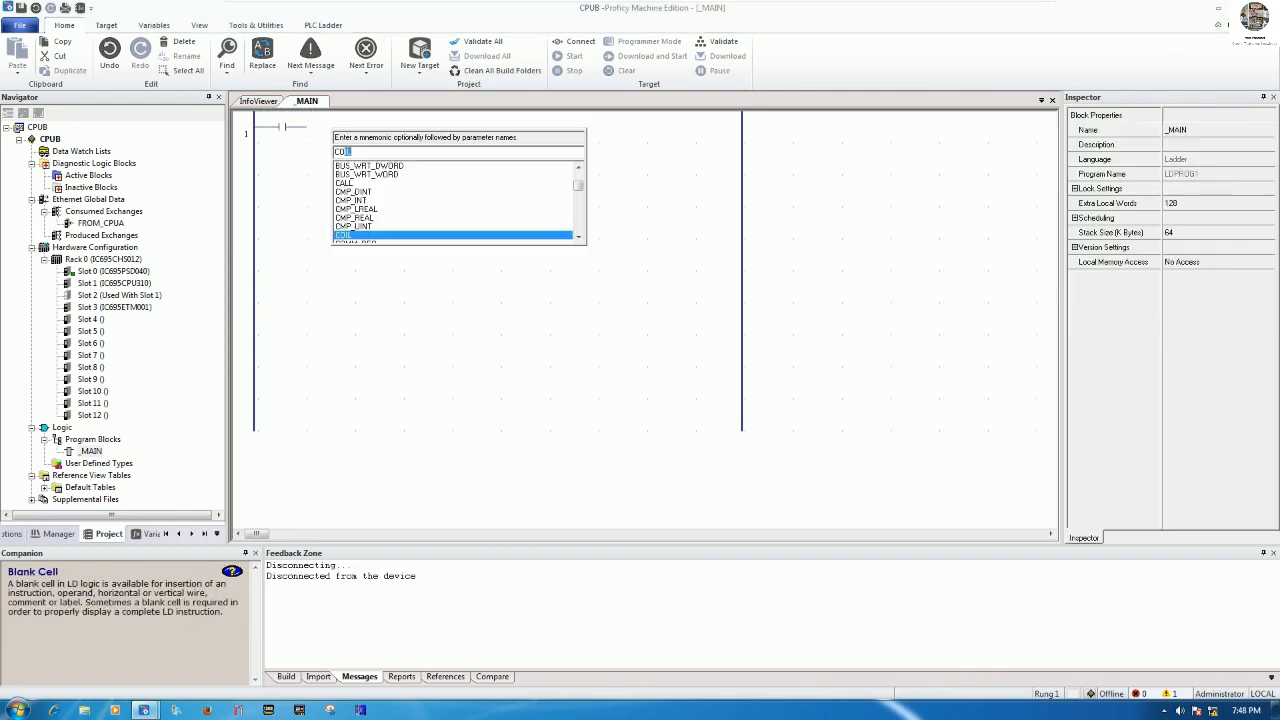
key(Return)
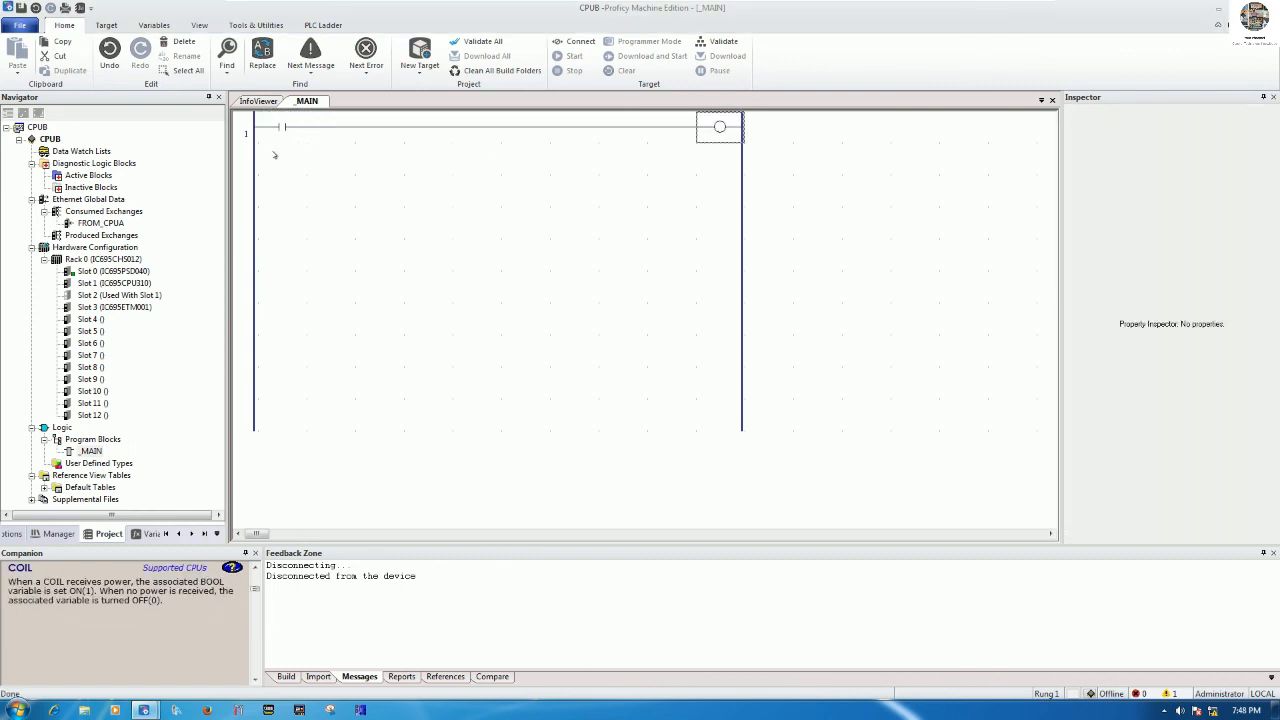
Look up the BOOL variable in the FROM_CPUA exchange and assign element 0 of GET_CPUA_BOOL to the rung 1 contact
double_click(114, 225)
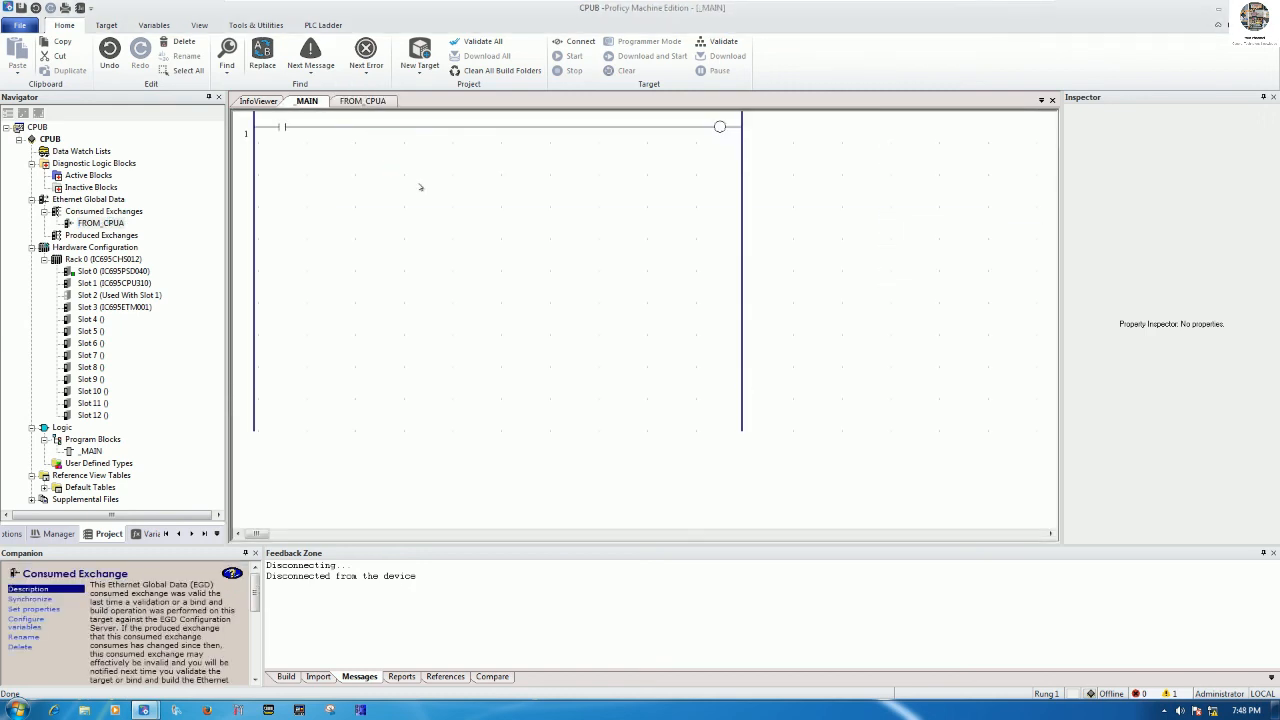
click(381, 102)
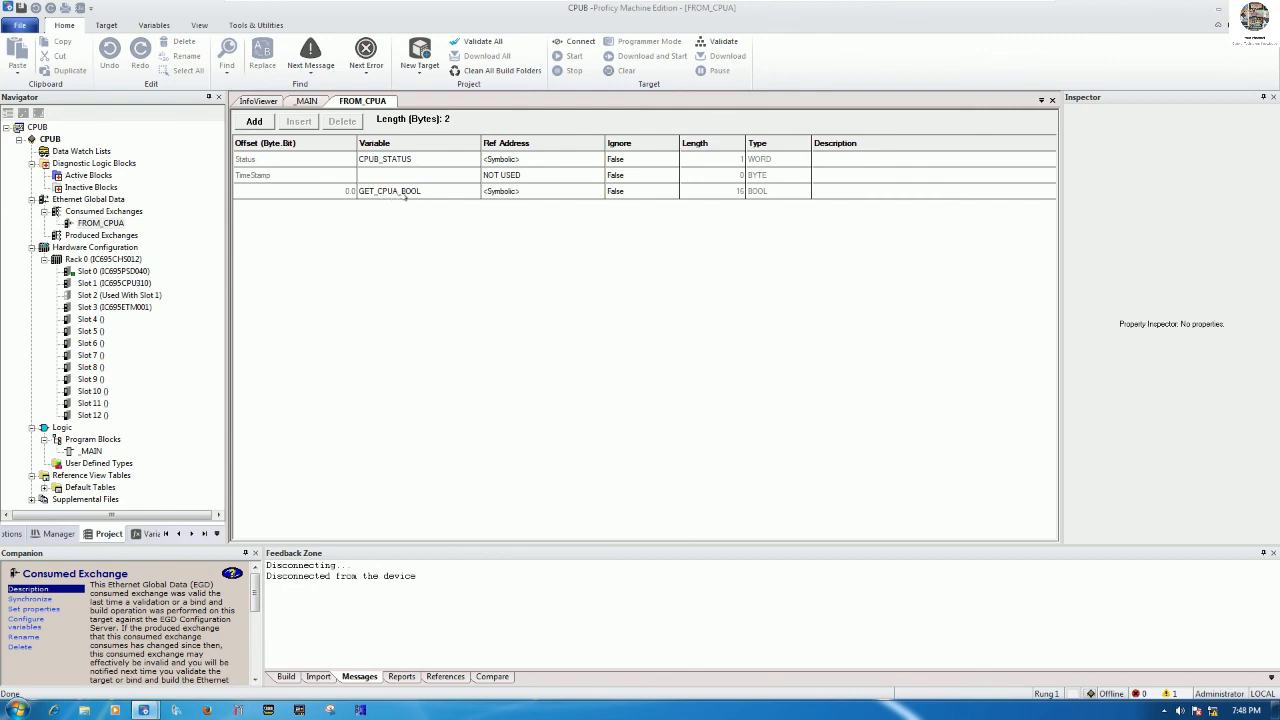
click(1052, 101)
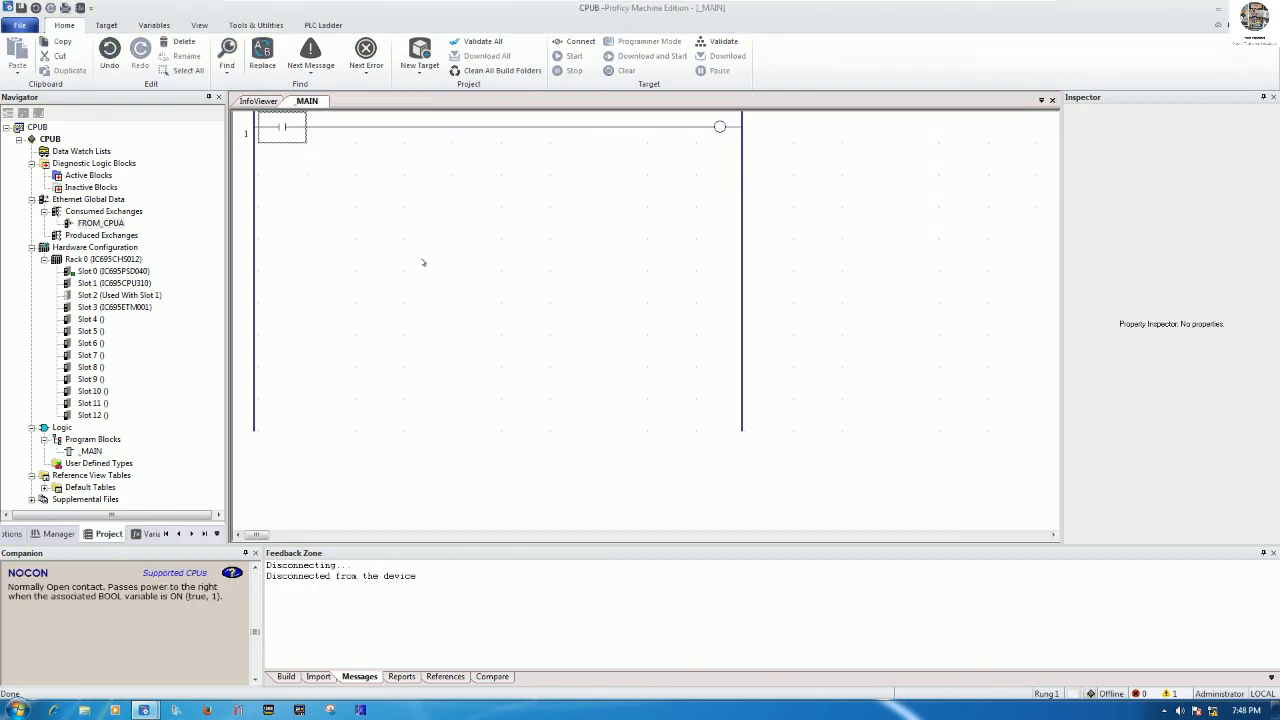
text(GE)
key(Right)
key(BackSpace)
key(BackSpace)
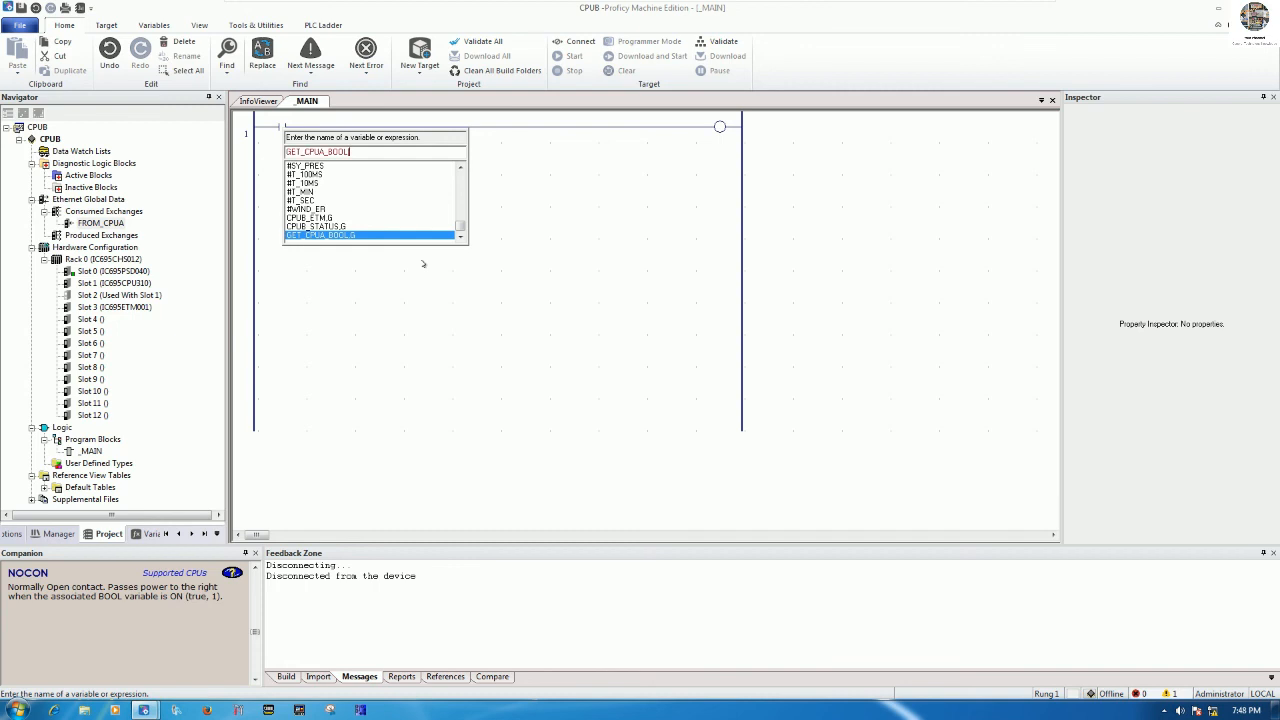
text([00)
key(Return)
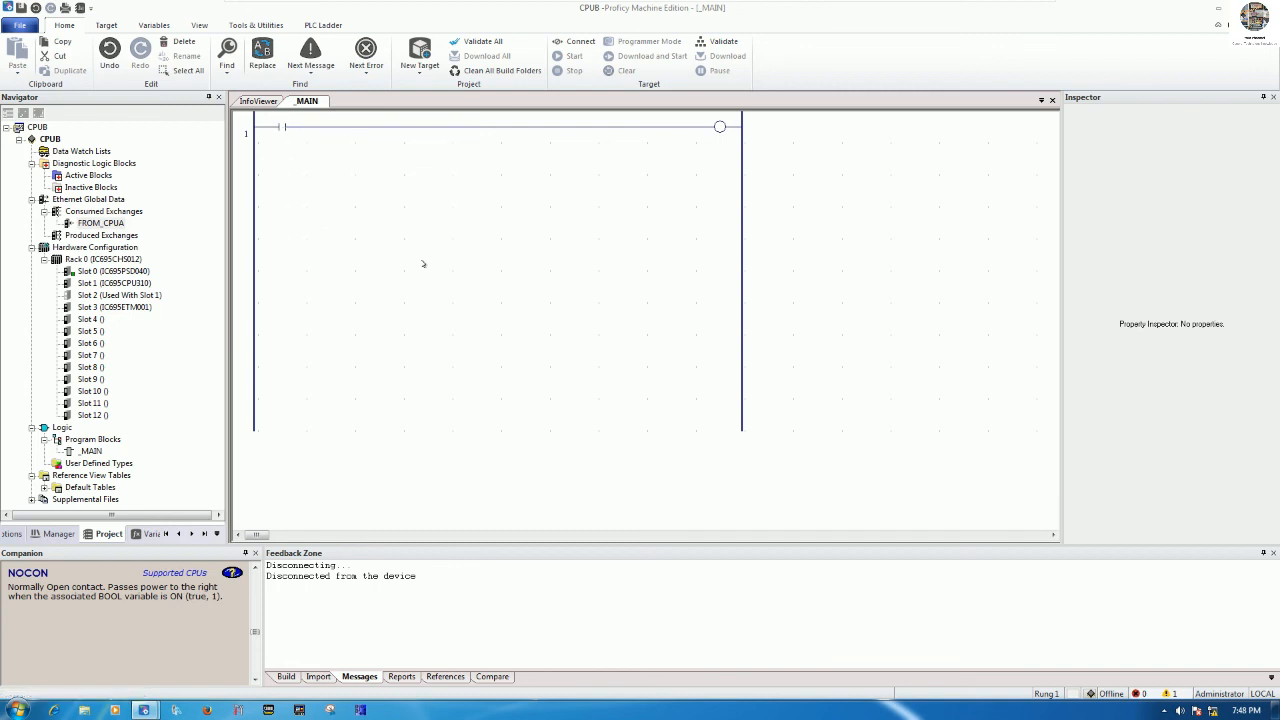
Assign the new variable FROM_CUPA_BOOL1 to the coil in rung 1
click(719, 125)
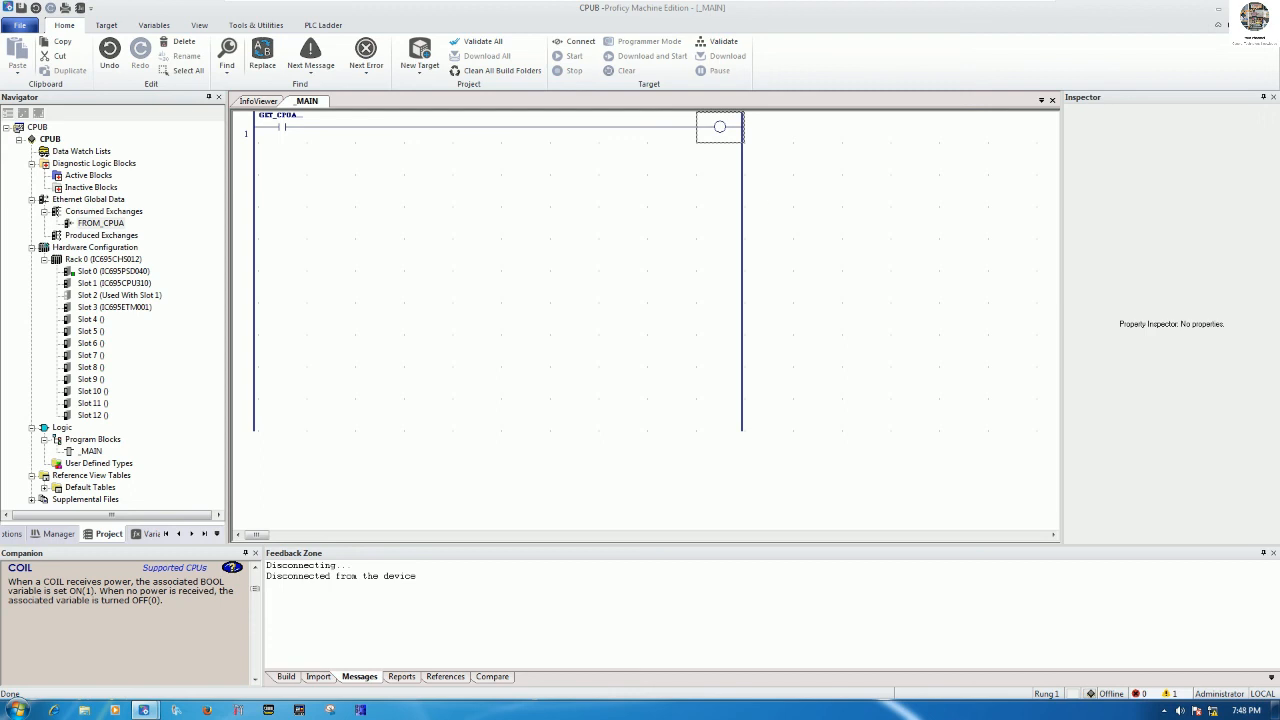
text(FROM)
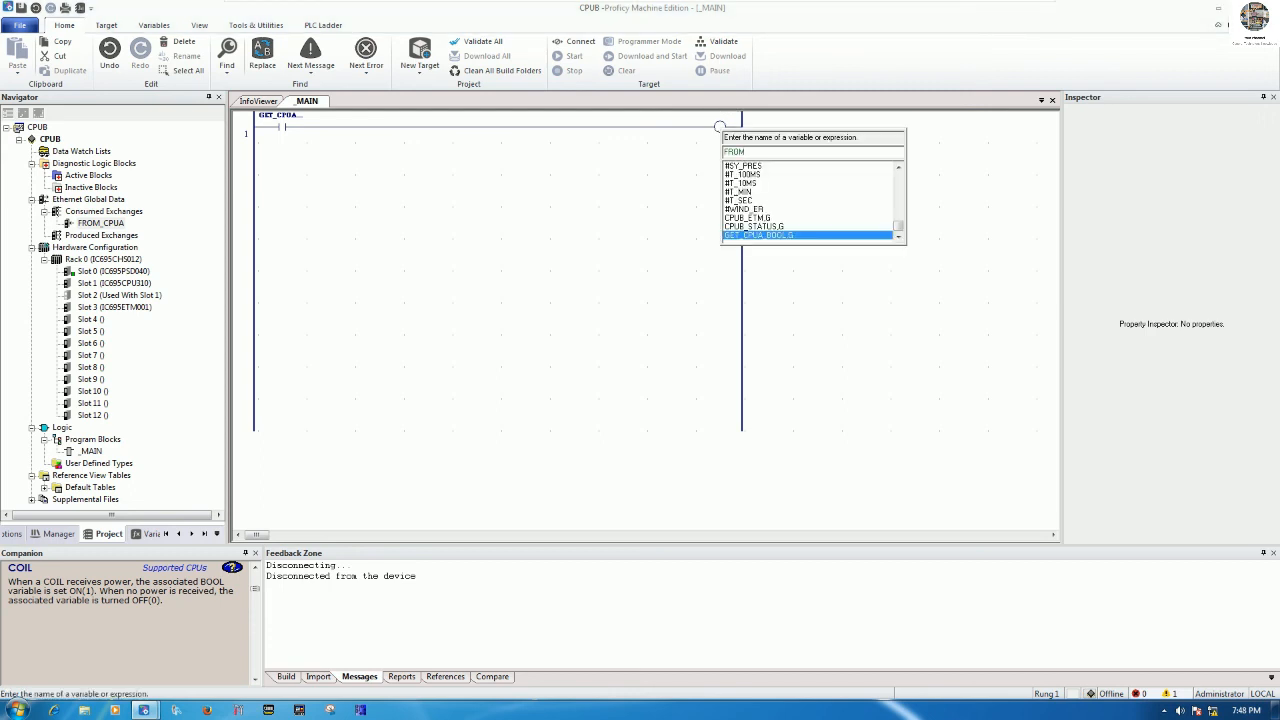
text(_CP)
key(BackSpace)
key(BackSpace)
text(UPA_BOOL1)
key(Return)
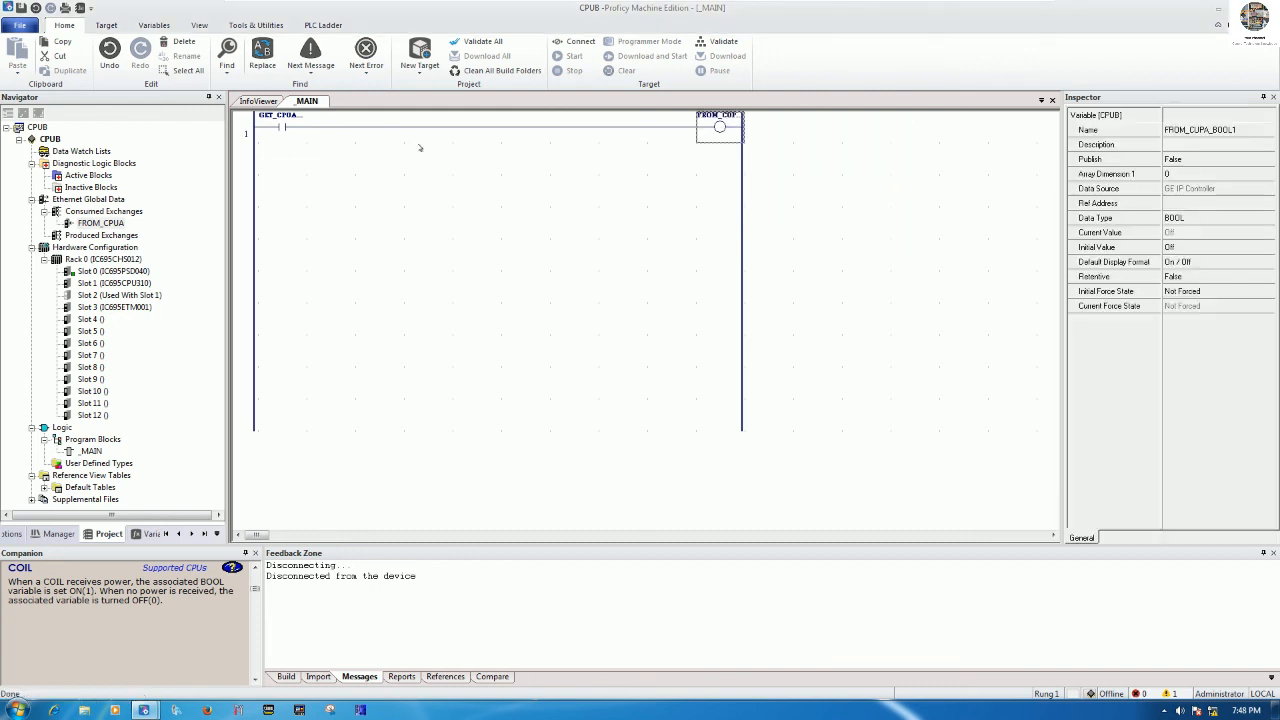
Save the CPUB project and download it to the connected controller in programmer mode while it is running
click(22, 9)
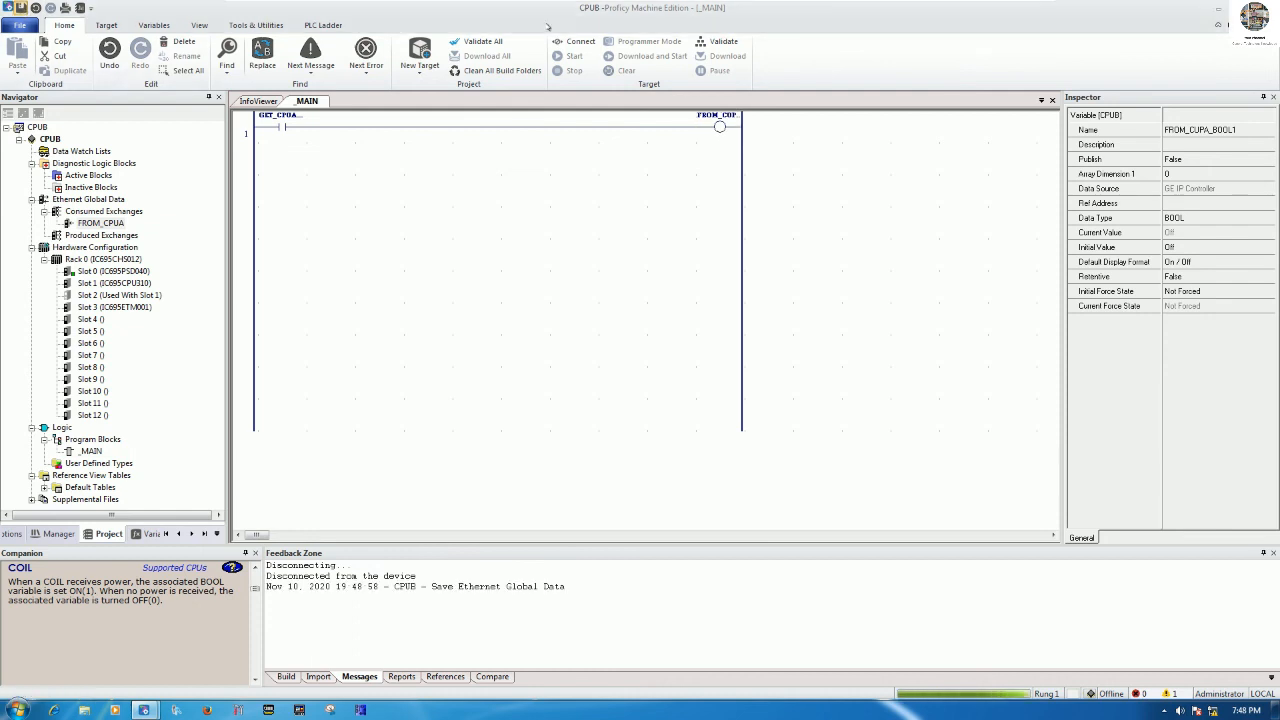
click(564, 40)
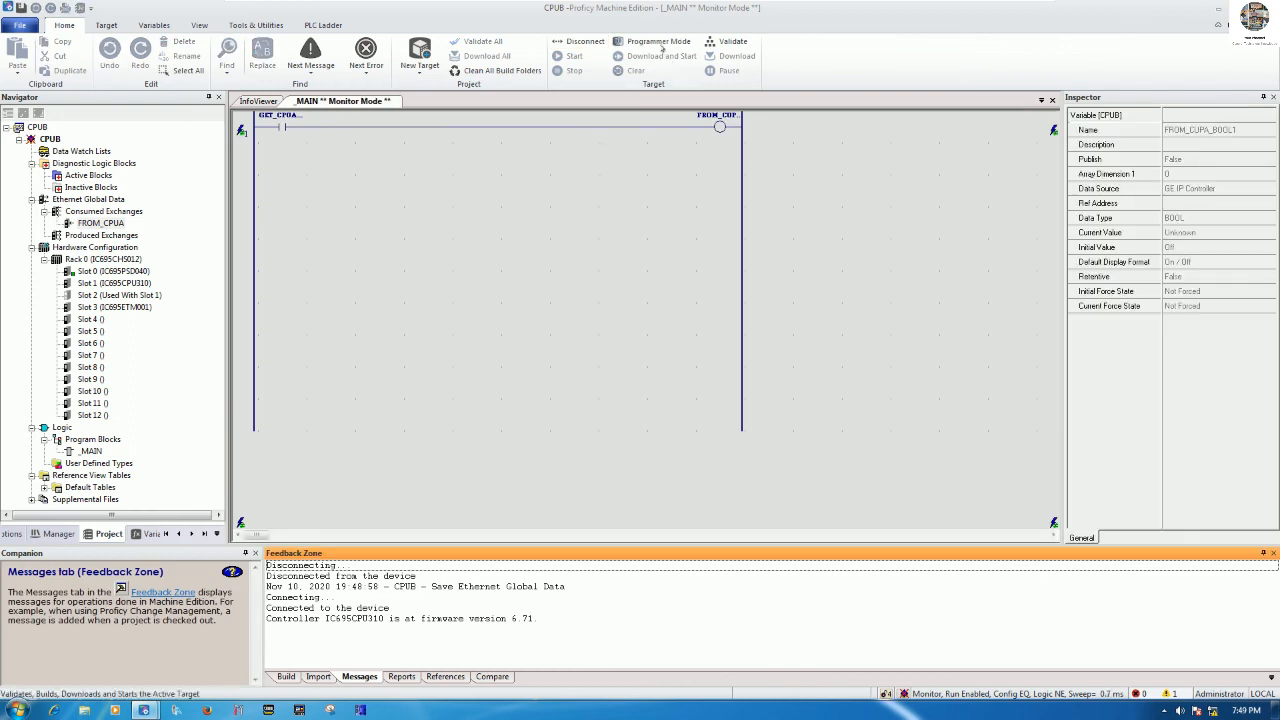
click(660, 42)
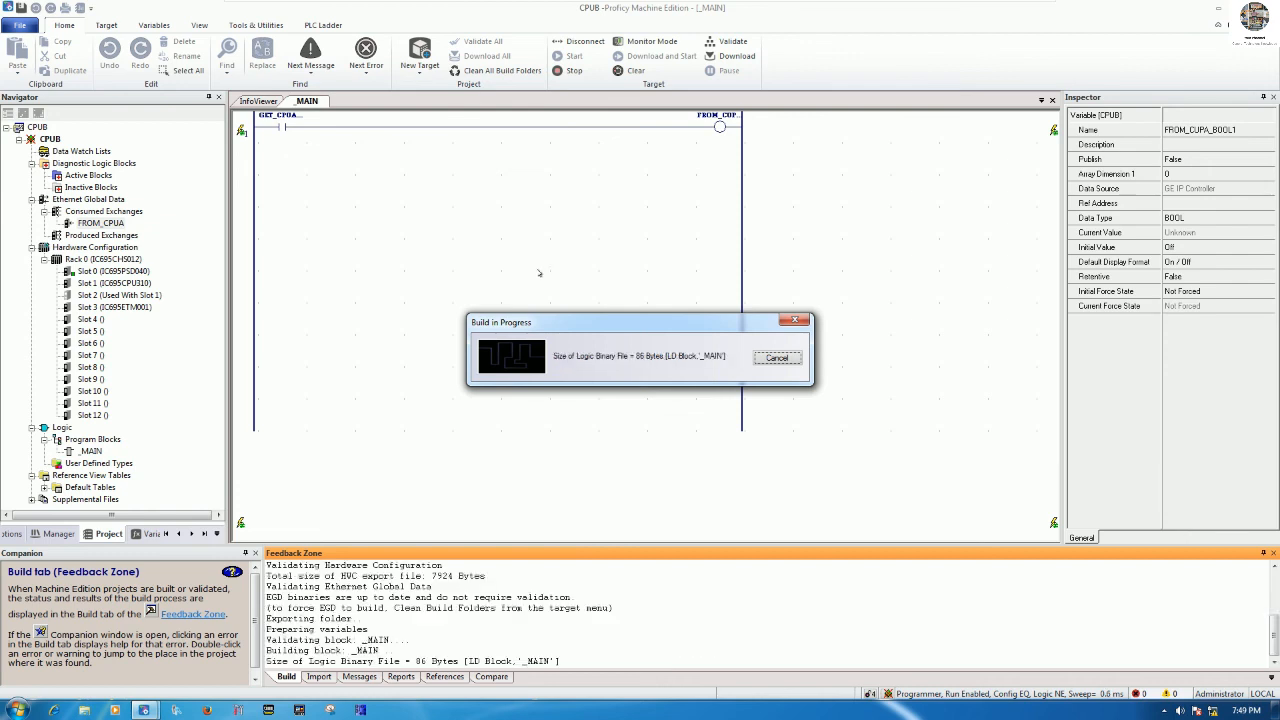
click(630, 401)
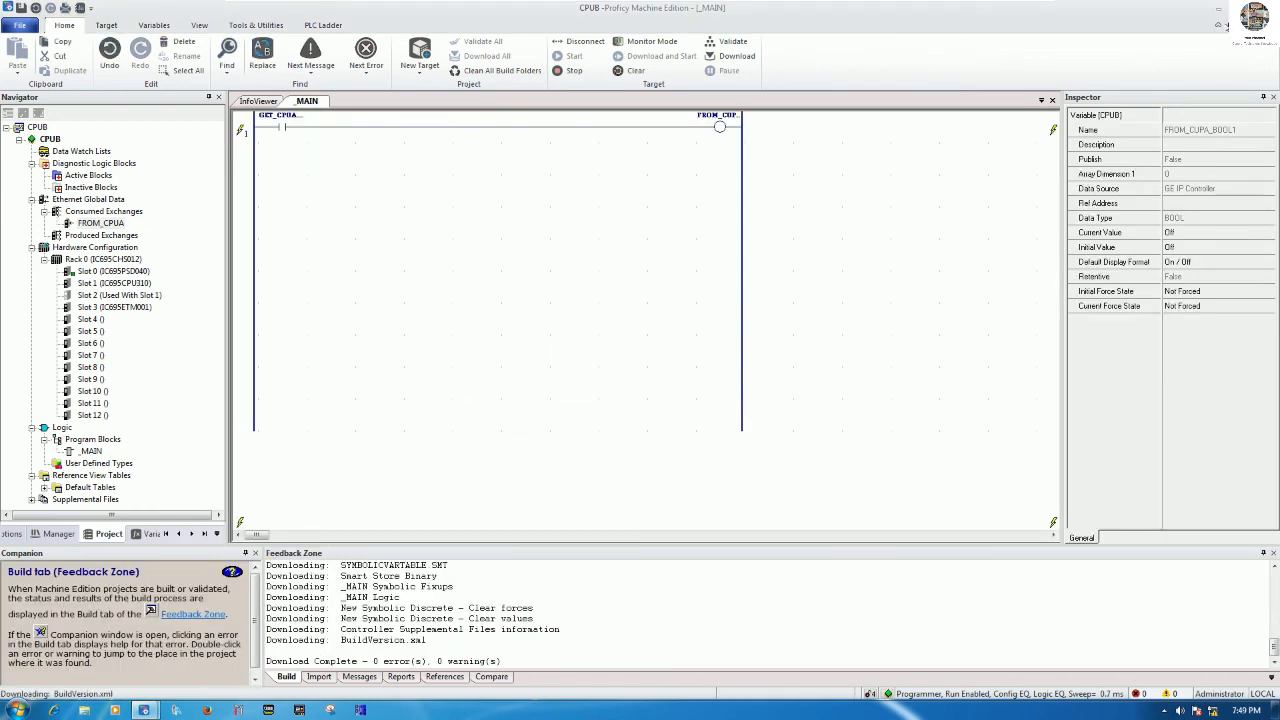
Restore both project windows from full screen and arrange CPUA and CPUB so both ladder editors are visible together
click(1236, 9)
drag(740, 118, 943, 152)
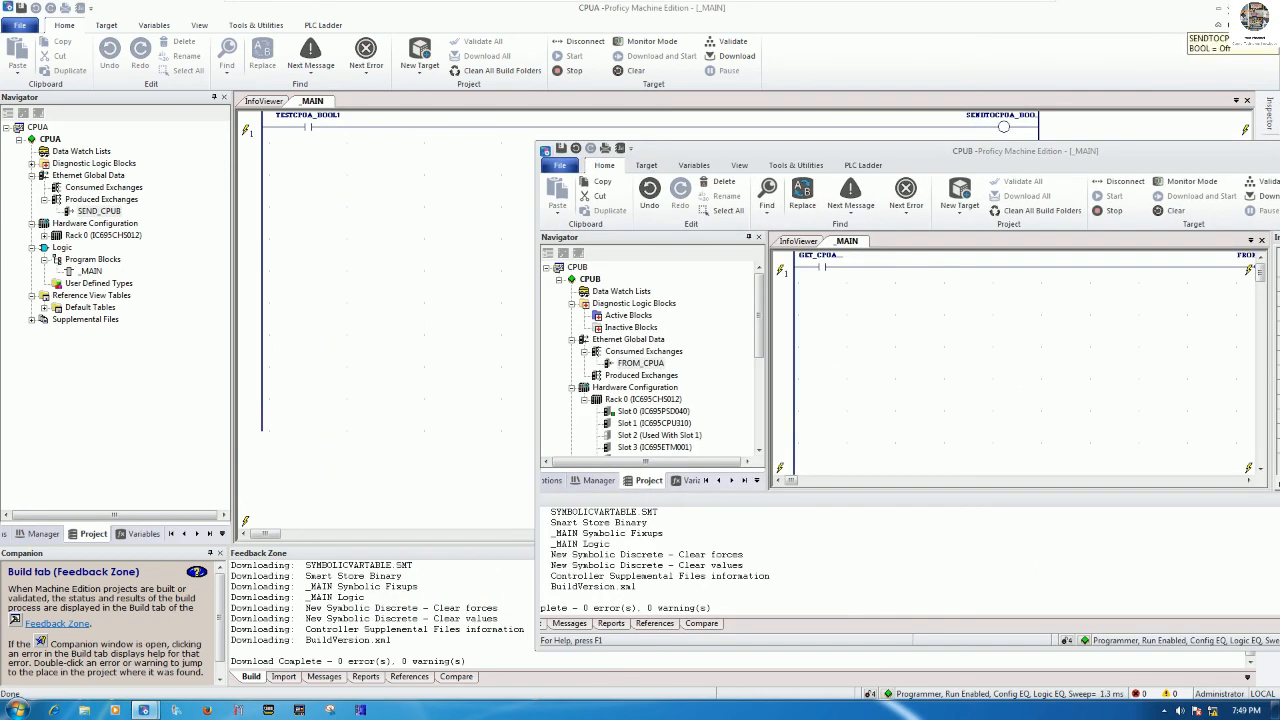
click(800, 68)
click(849, 223)
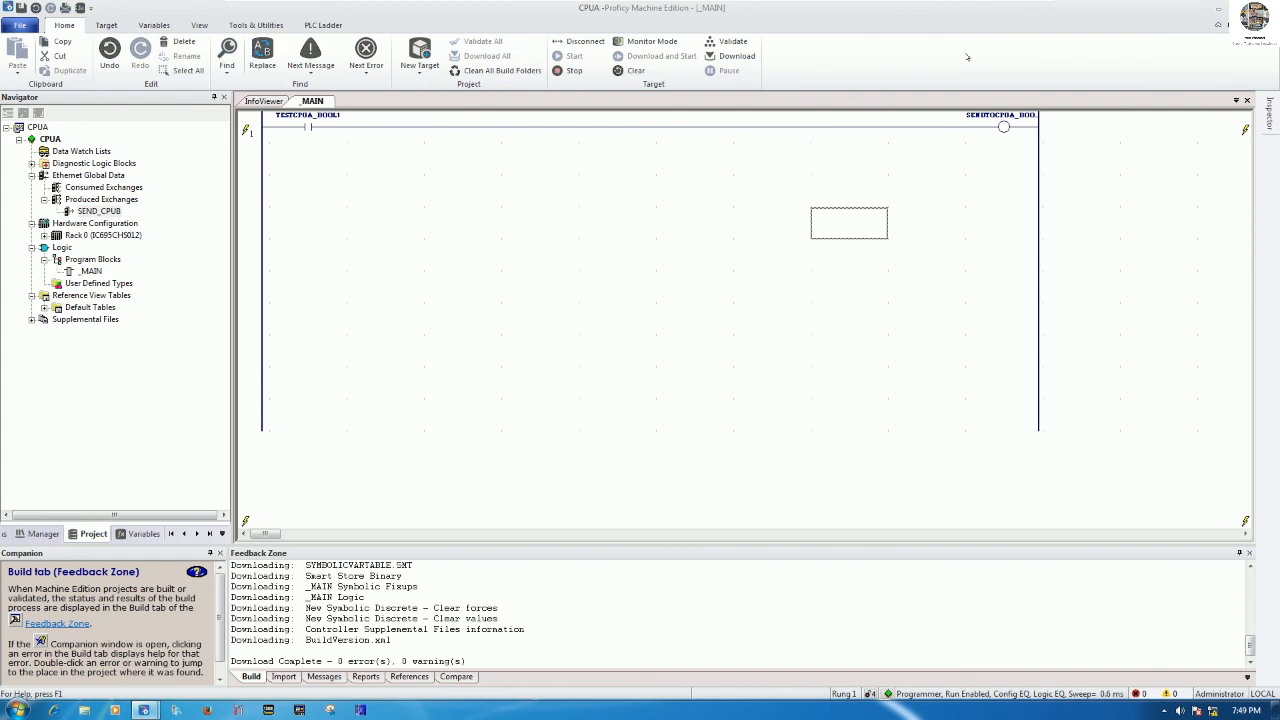
click(1241, 9)
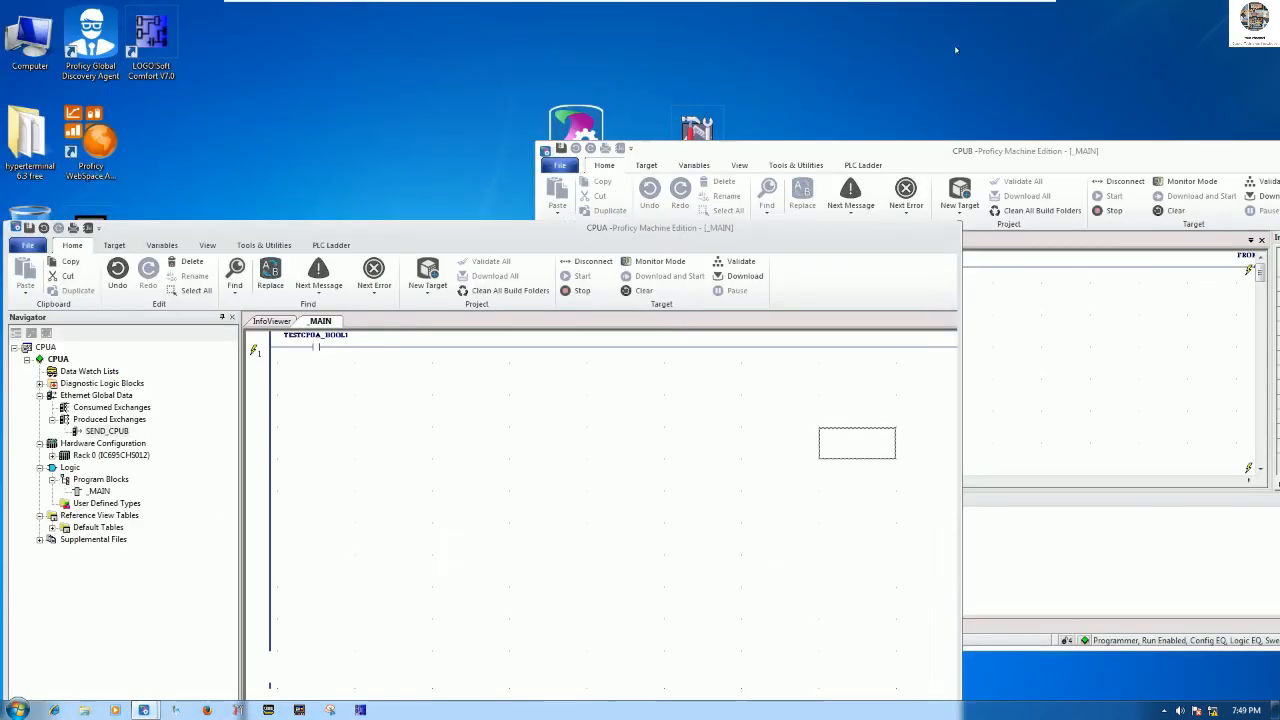
click(1040, 156)
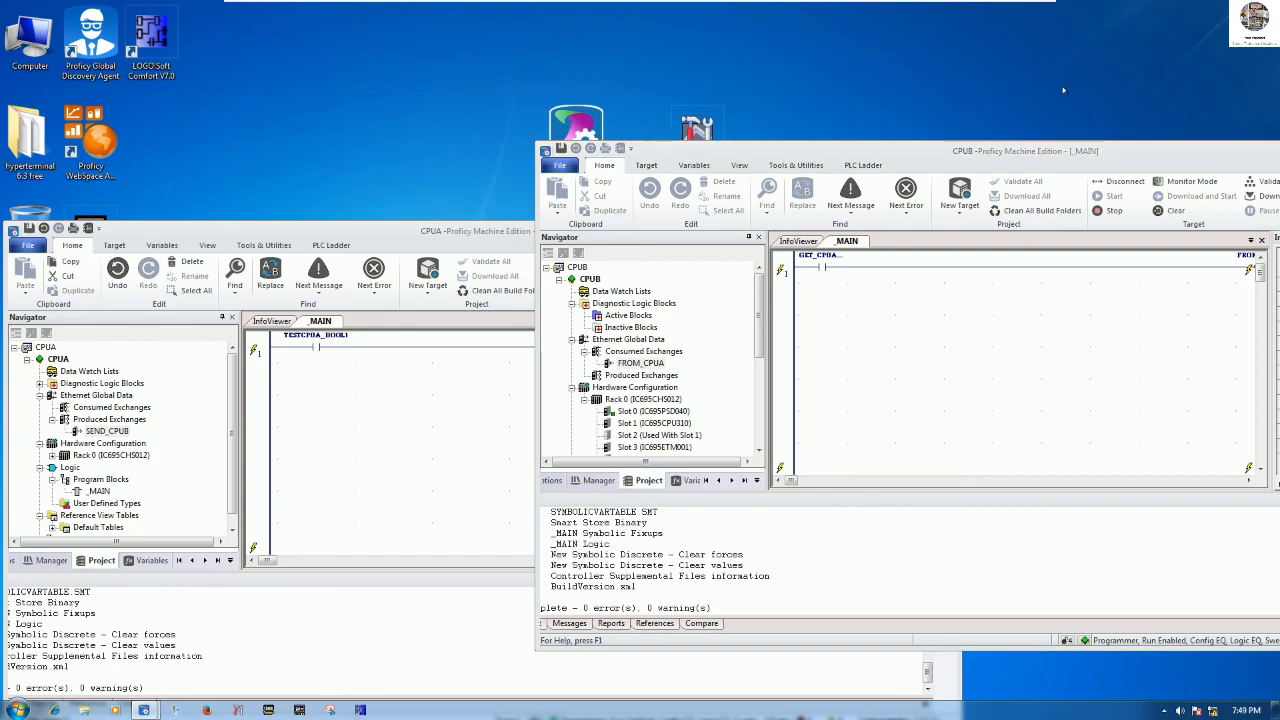
drag(1013, 157, 1041, 60)
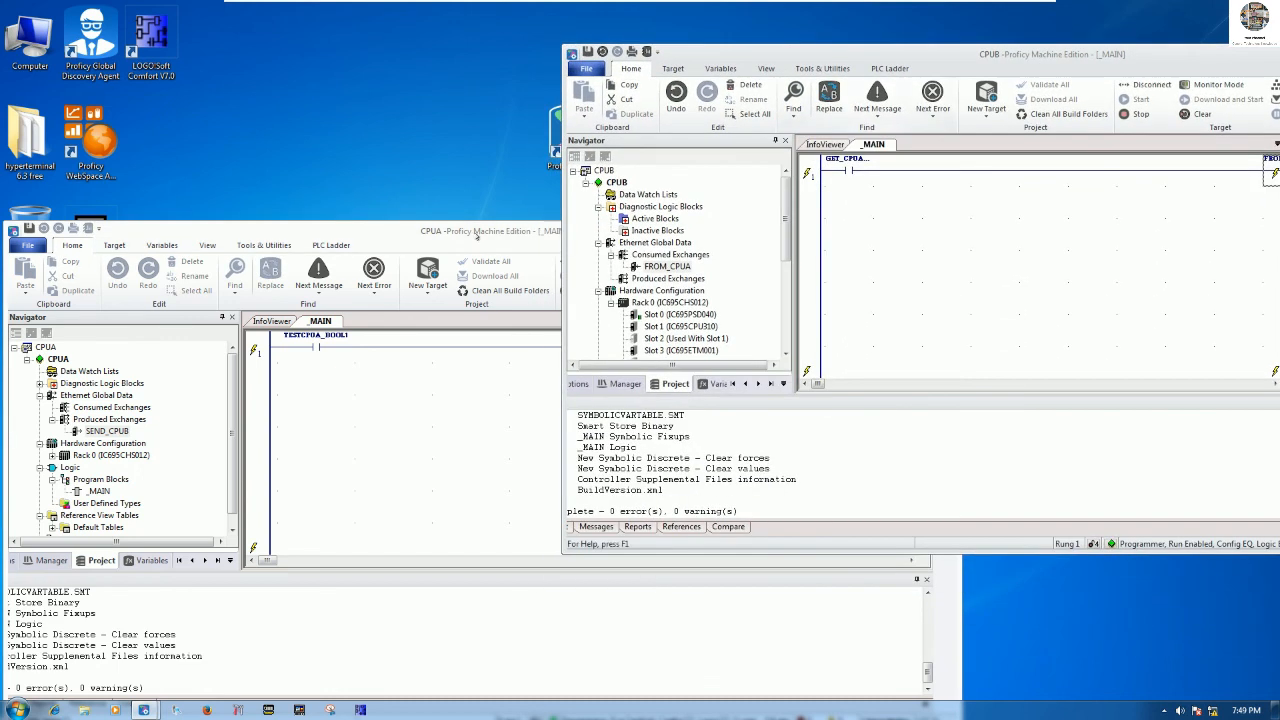
click(478, 237)
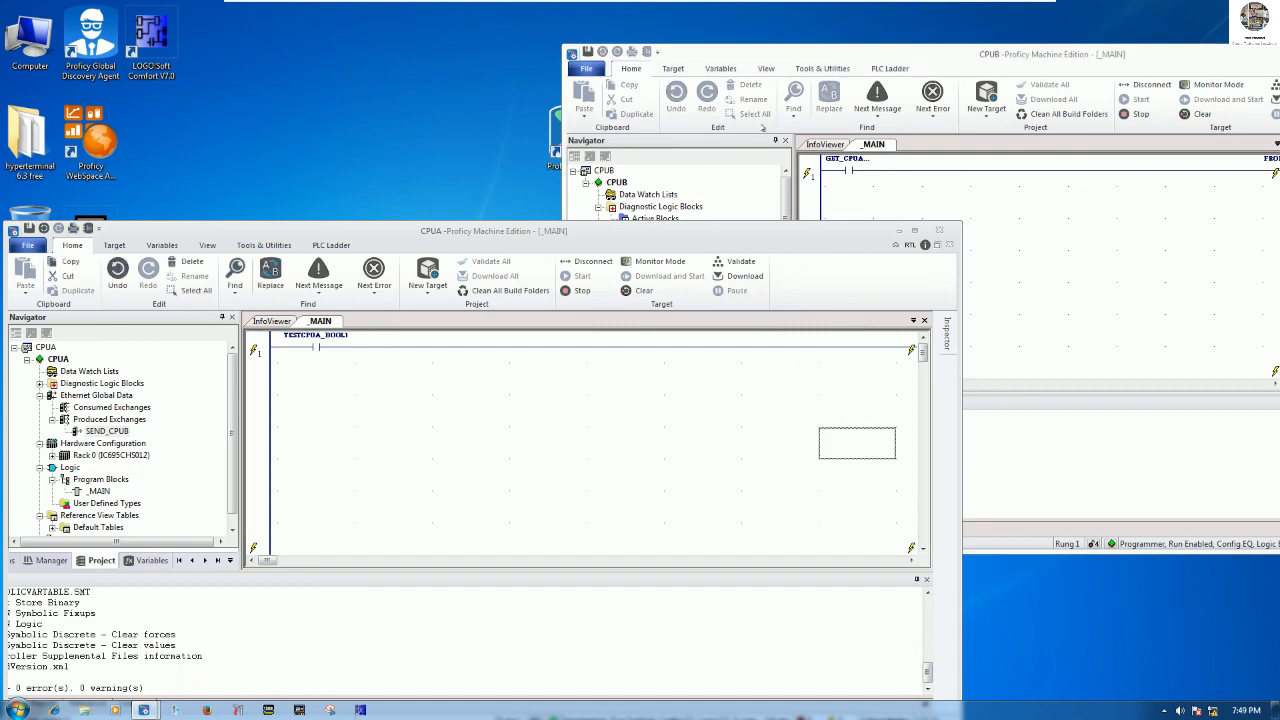
click(983, 64)
drag(983, 64, 903, 35)
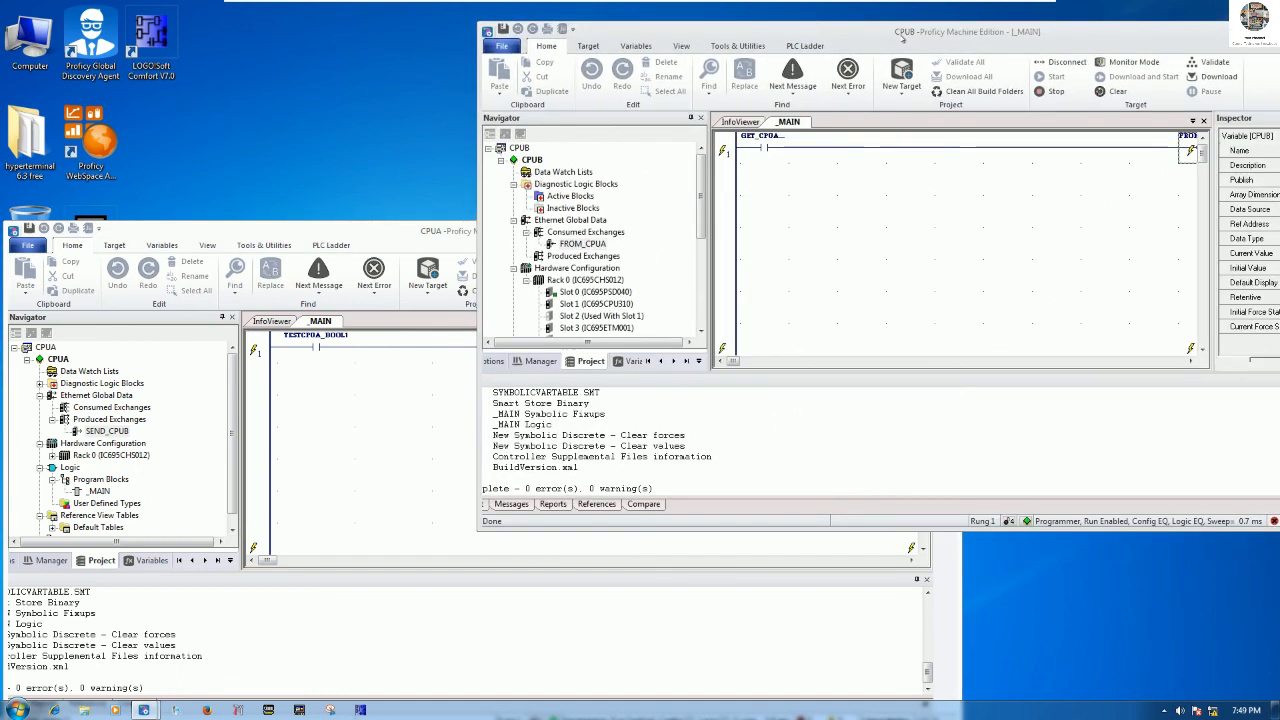
Reduce the ladder cell width in the CPUB _MAIN block to 121 so the rung's contact and coil both fit in view
right_click(940, 174)
click(975, 358)
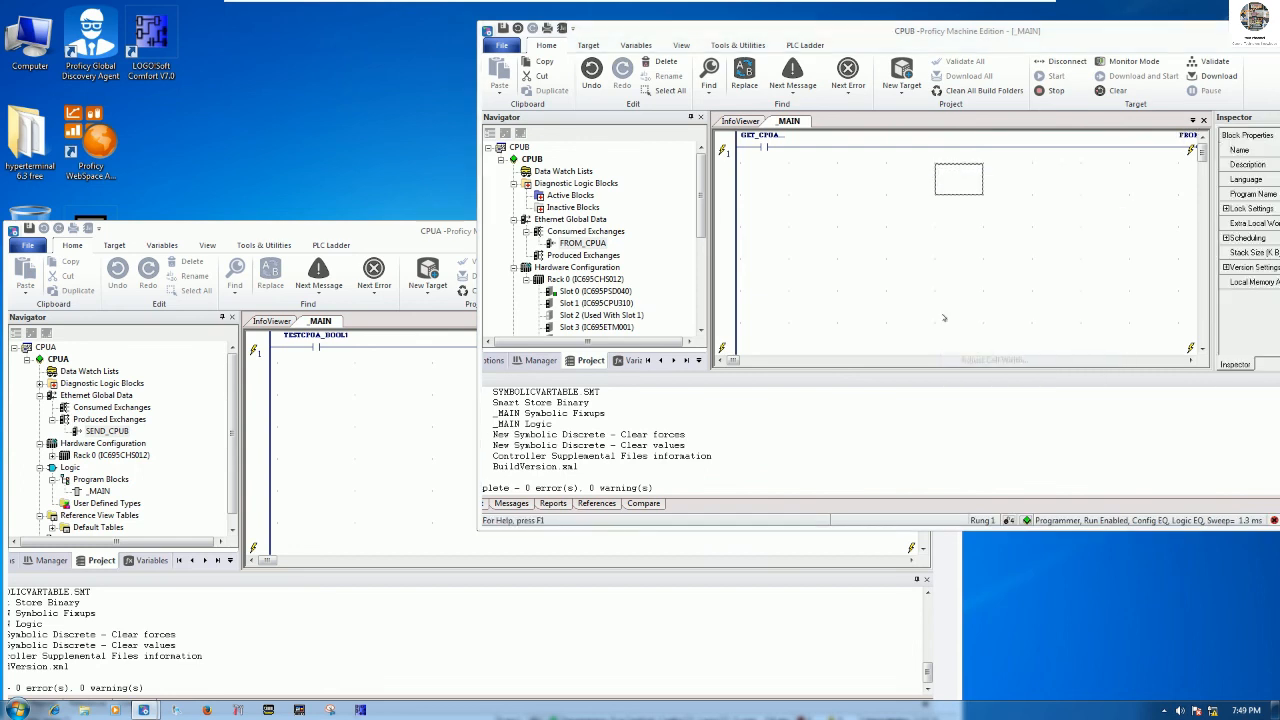
drag(904, 282, 896, 284)
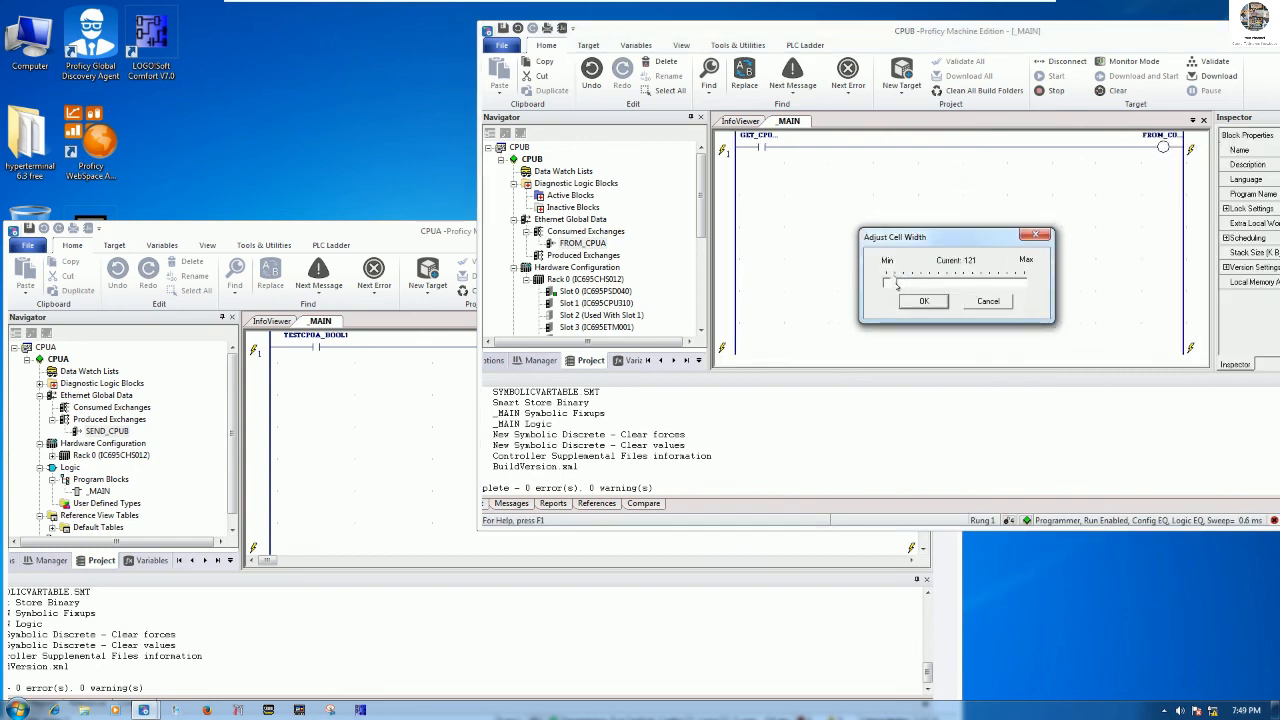
click(924, 301)
Reduce the ladder cell width in the CPUA _MAIN block to 164 so the whole rung, including its coil, fits in view
click(410, 245)
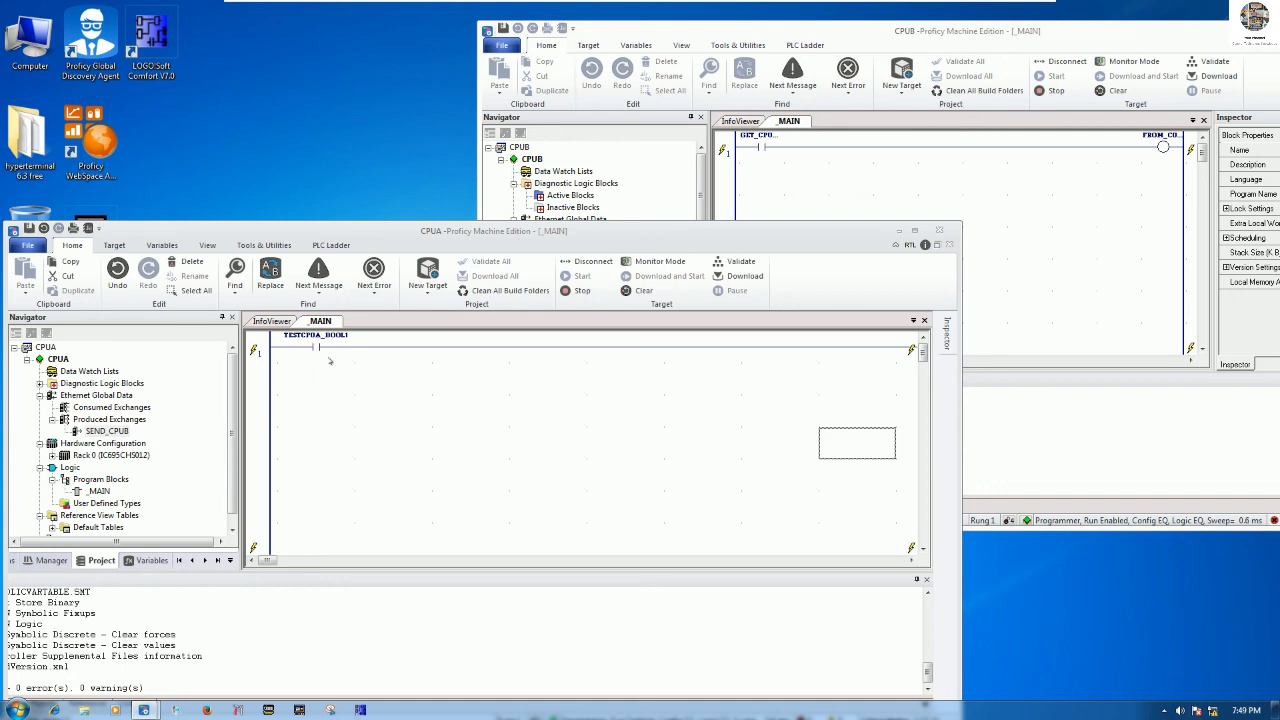
right_click(402, 389)
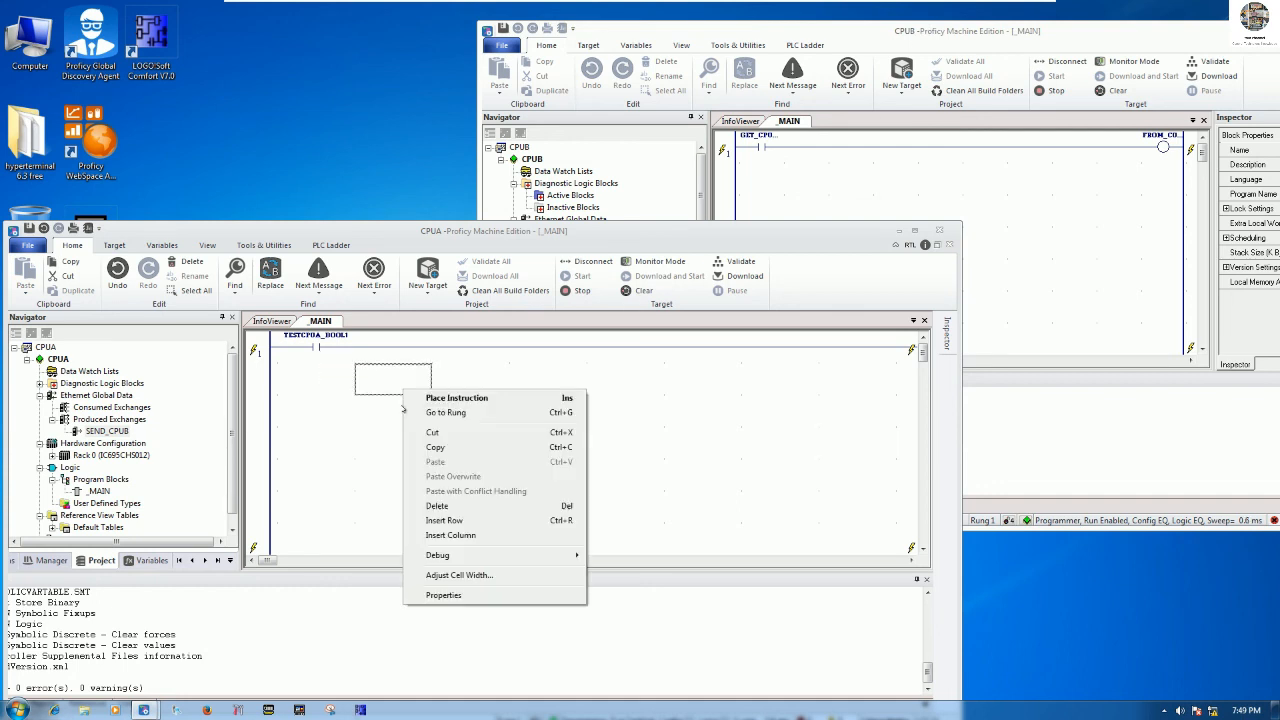
click(451, 576)
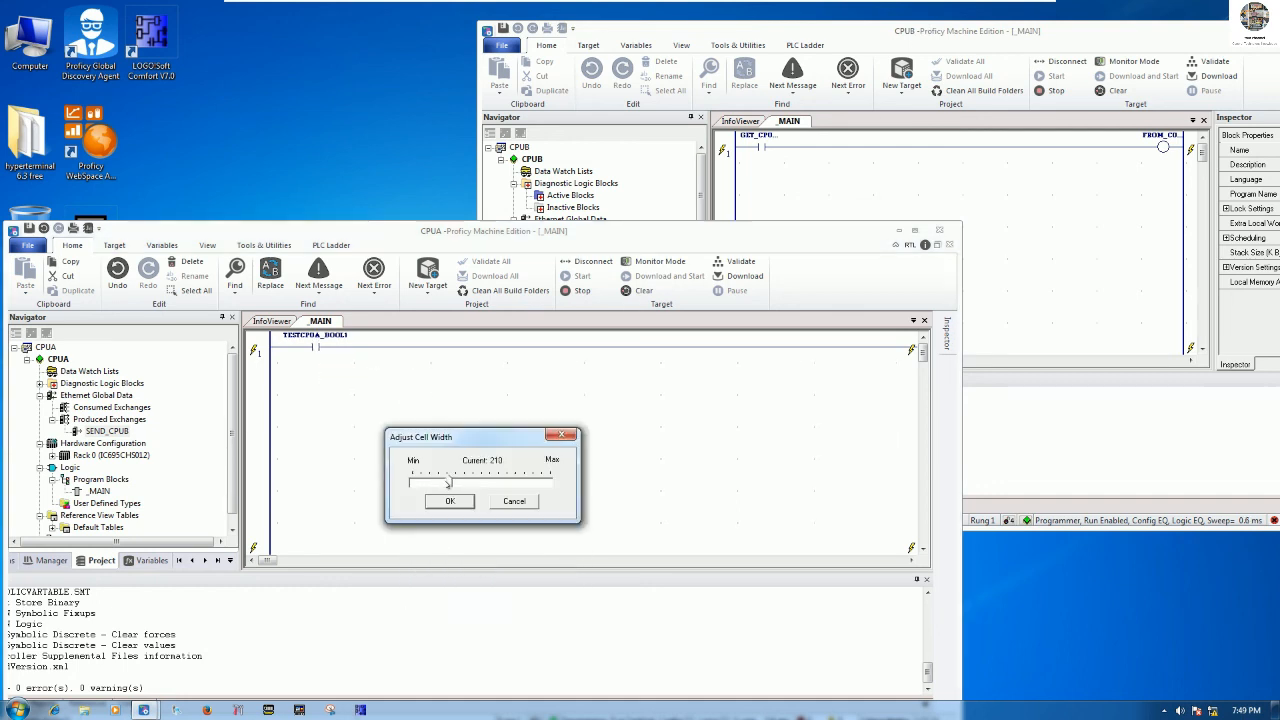
drag(448, 482, 441, 482)
click(452, 501)
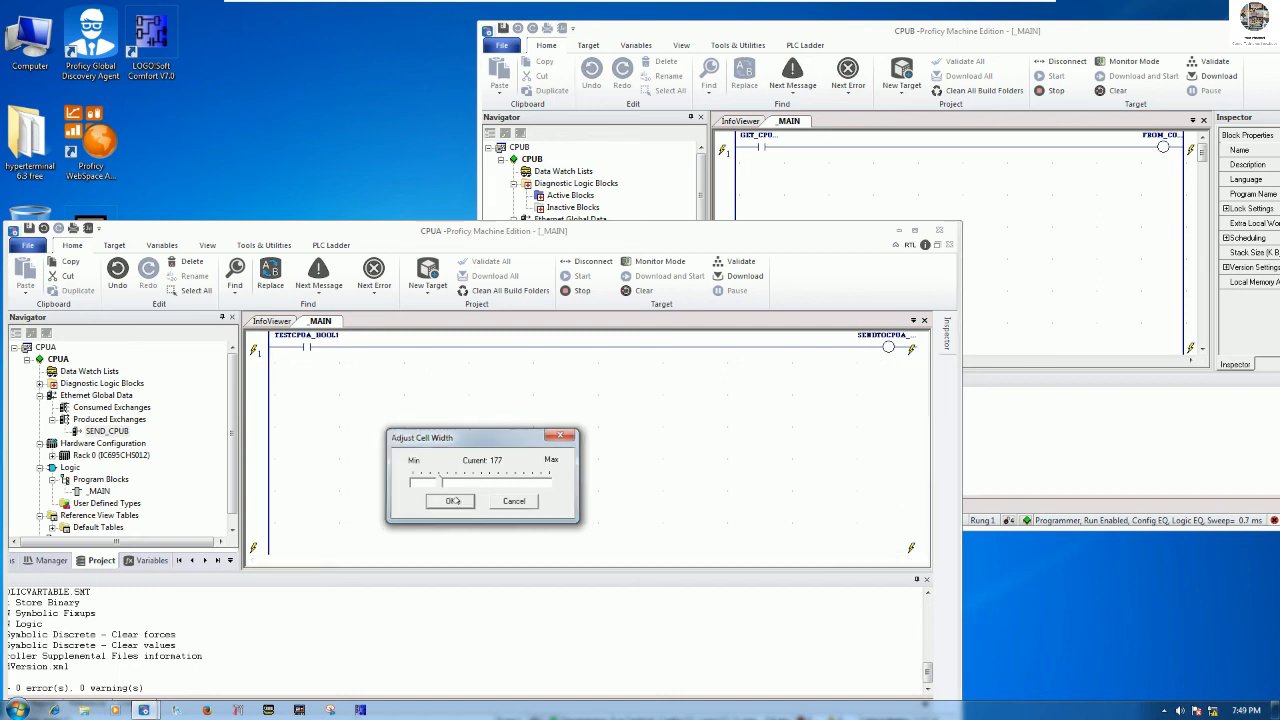
right_click(476, 419)
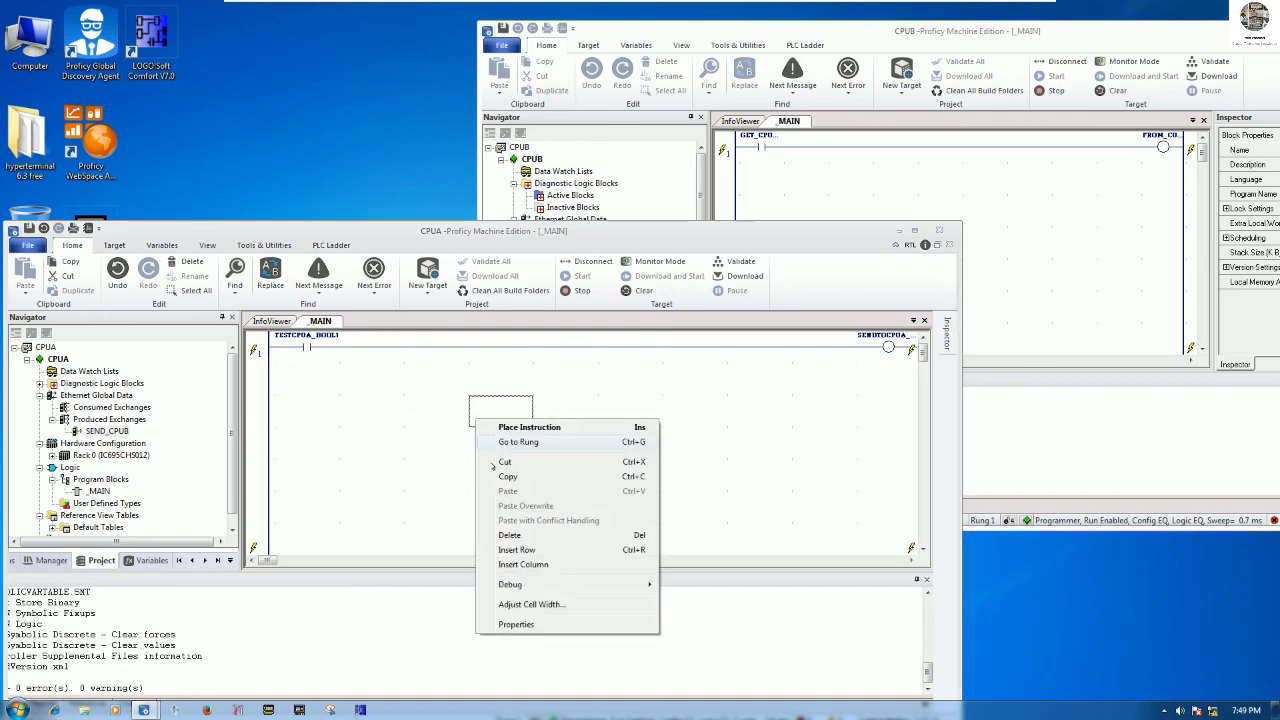
click(525, 604)
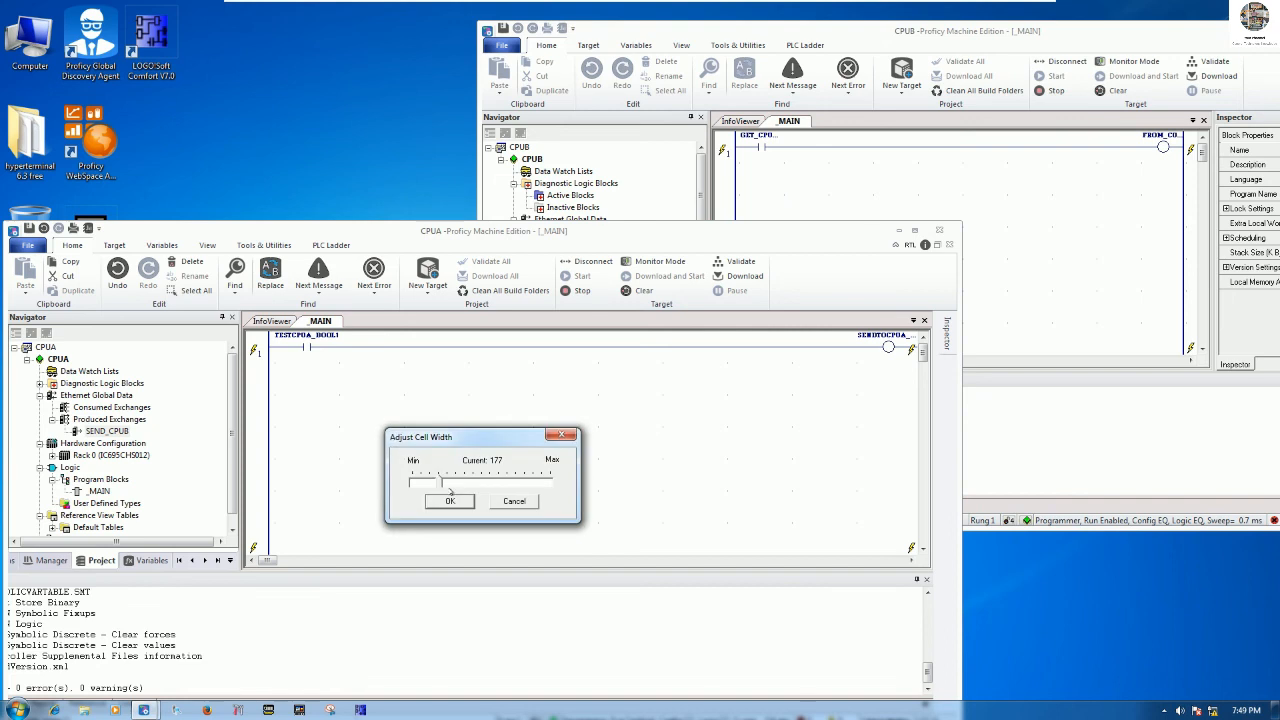
drag(441, 483, 436, 483)
click(451, 502)
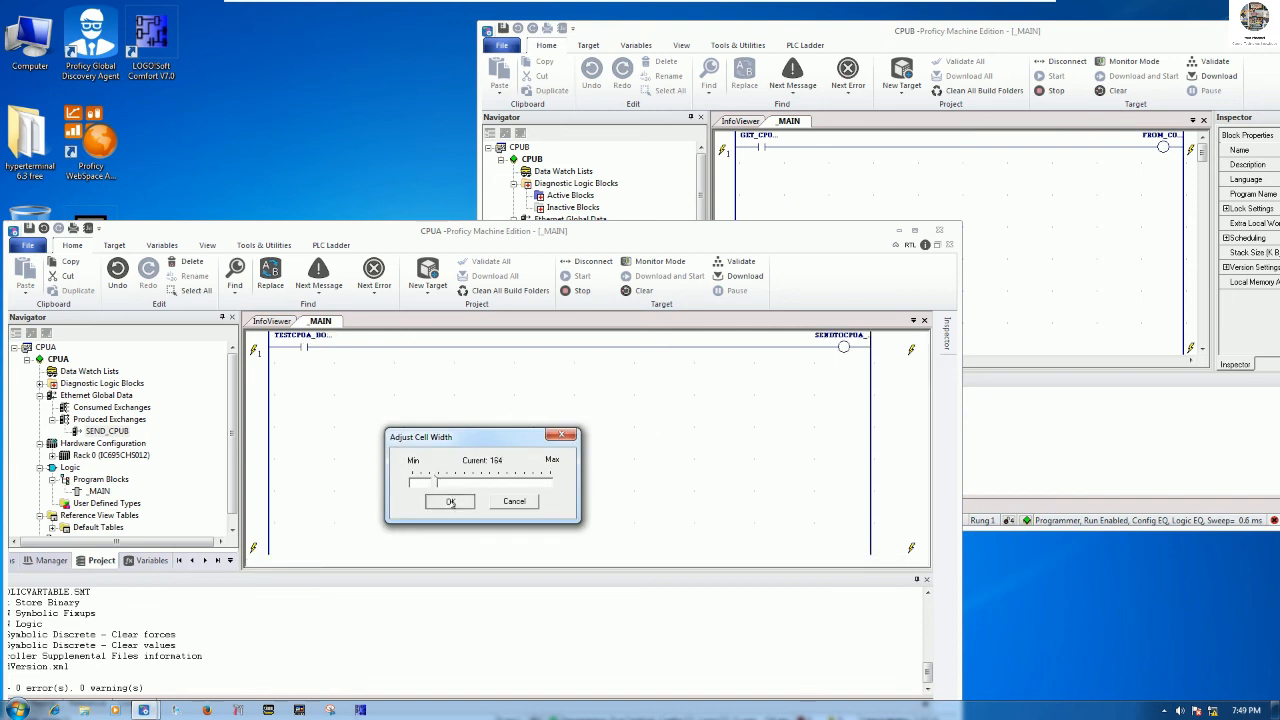
Force the TESTCPUA_BOOL1 contact on in rung 1 of CPUA and check its state
right_click(307, 350)
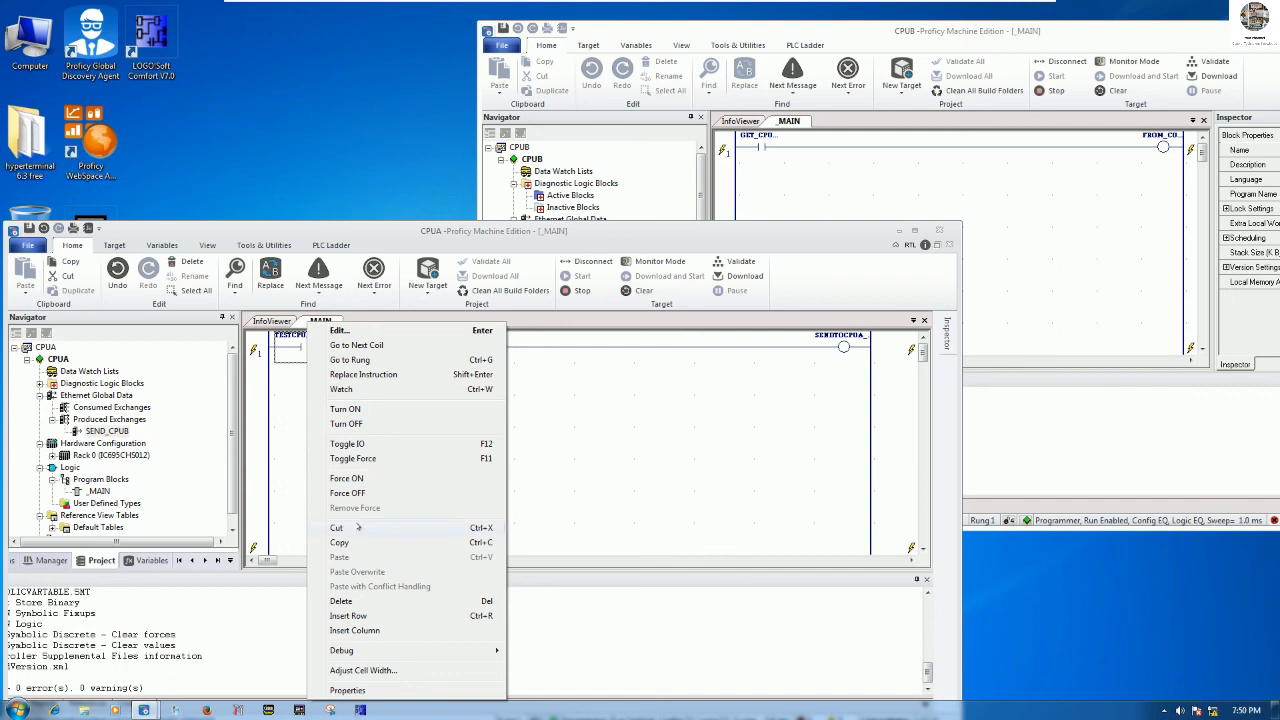
click(369, 480)
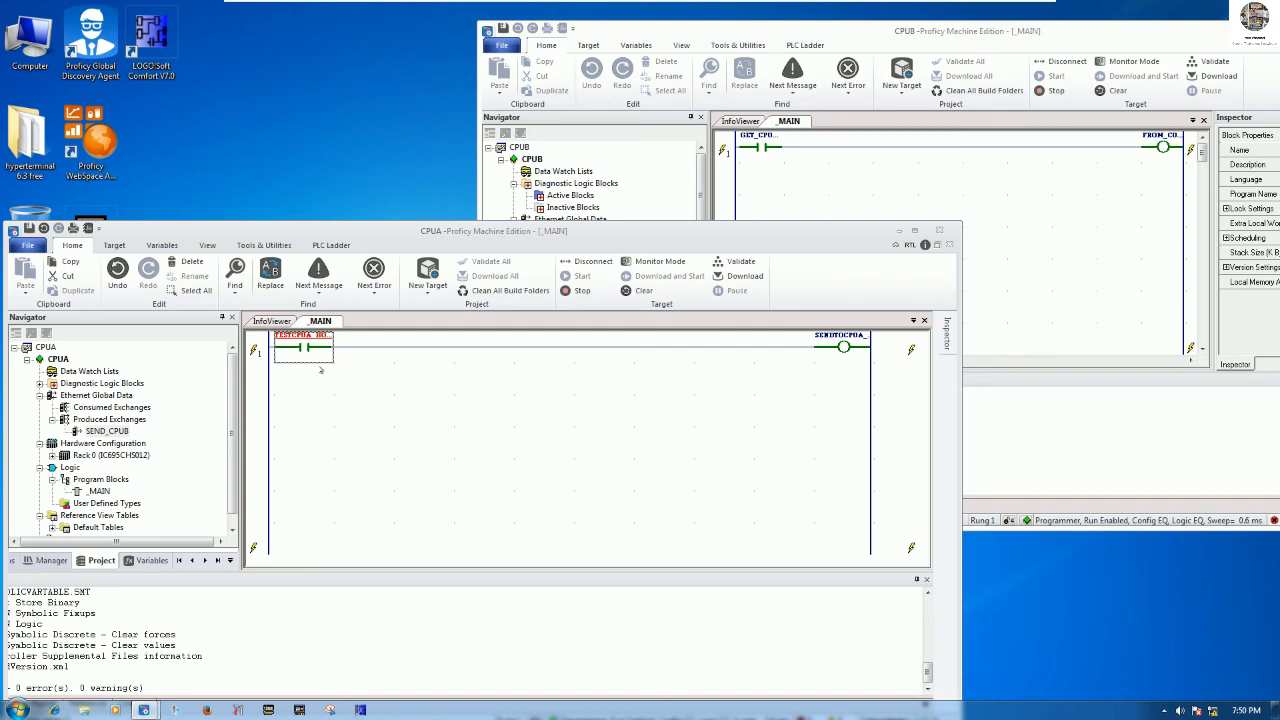
mouse_move(320, 366)
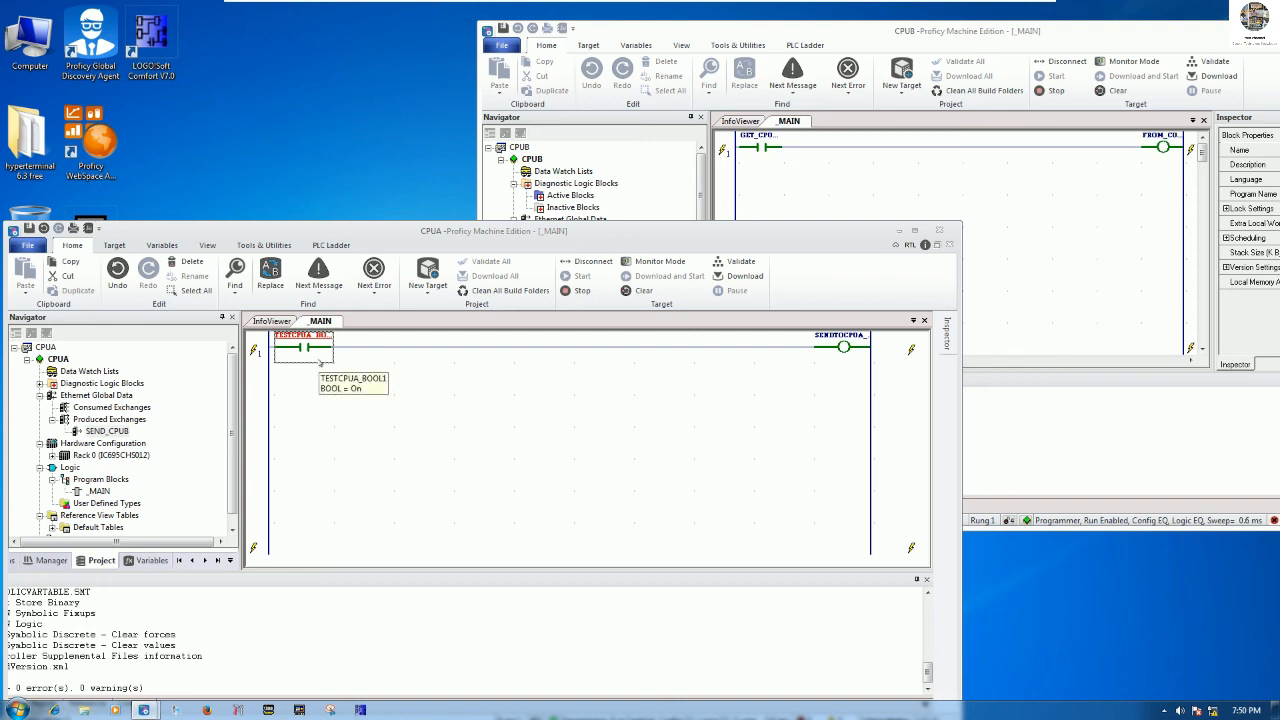